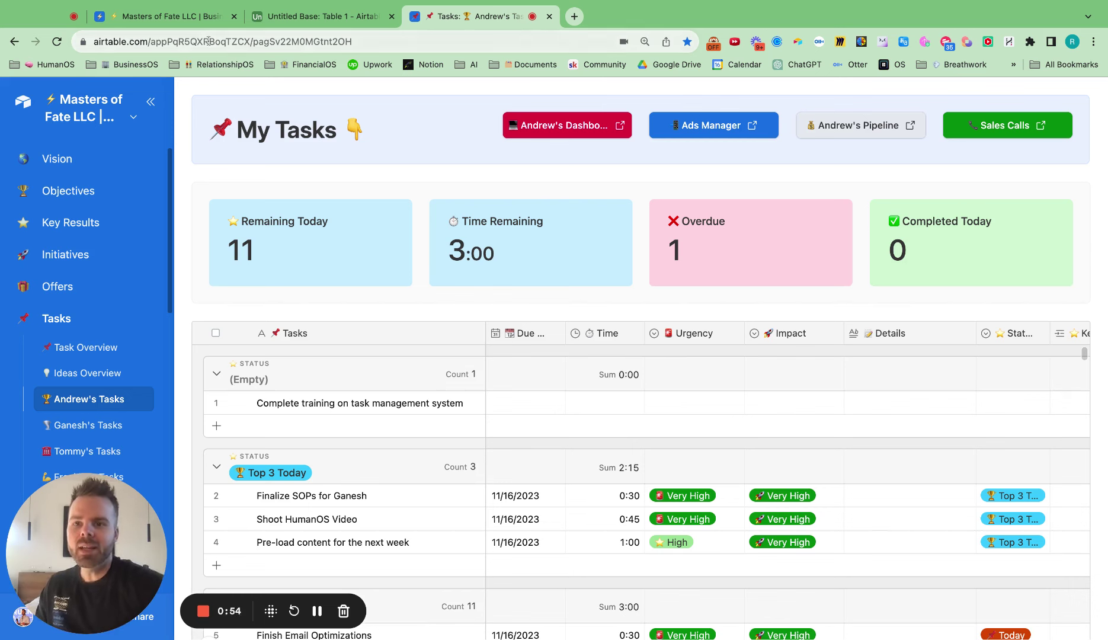
Step: Switch to the Untitled Base and delete the Notes, Assignee and Status fields from Table 1
{"action": "left_click", "coordinate": [316, 17]}
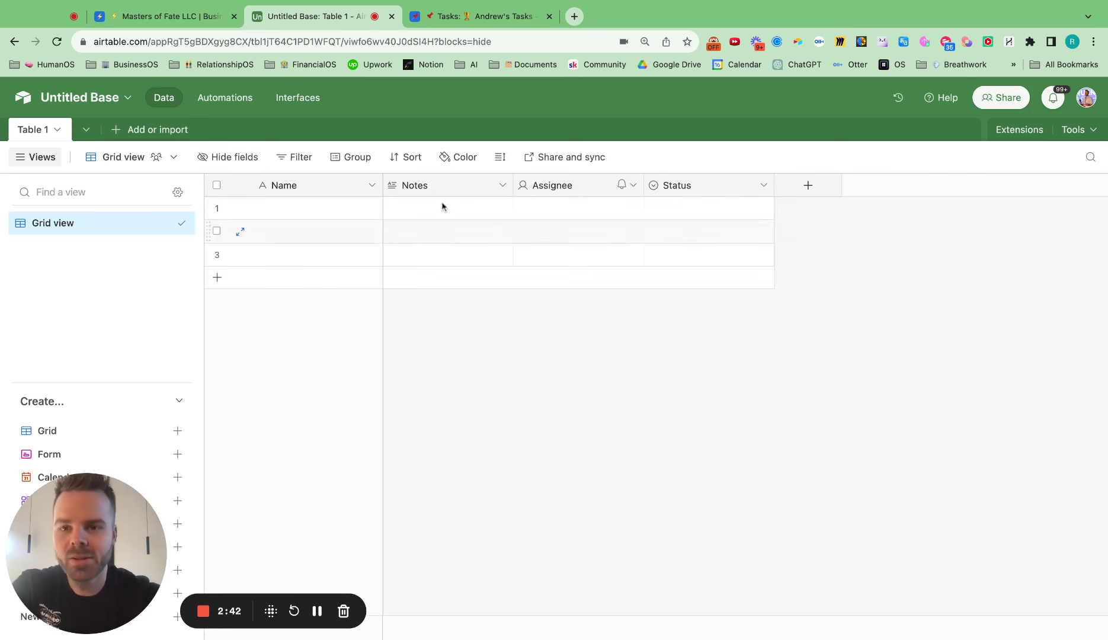
{"action": "left_click", "coordinate": [502, 186]}
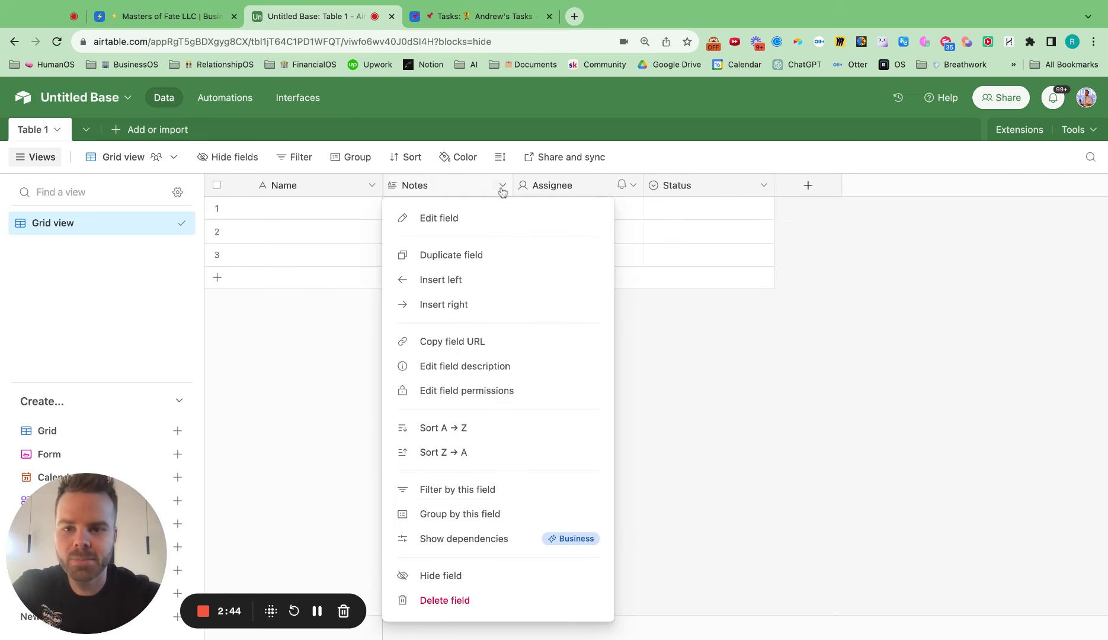
{"action": "left_click", "coordinate": [456, 600]}
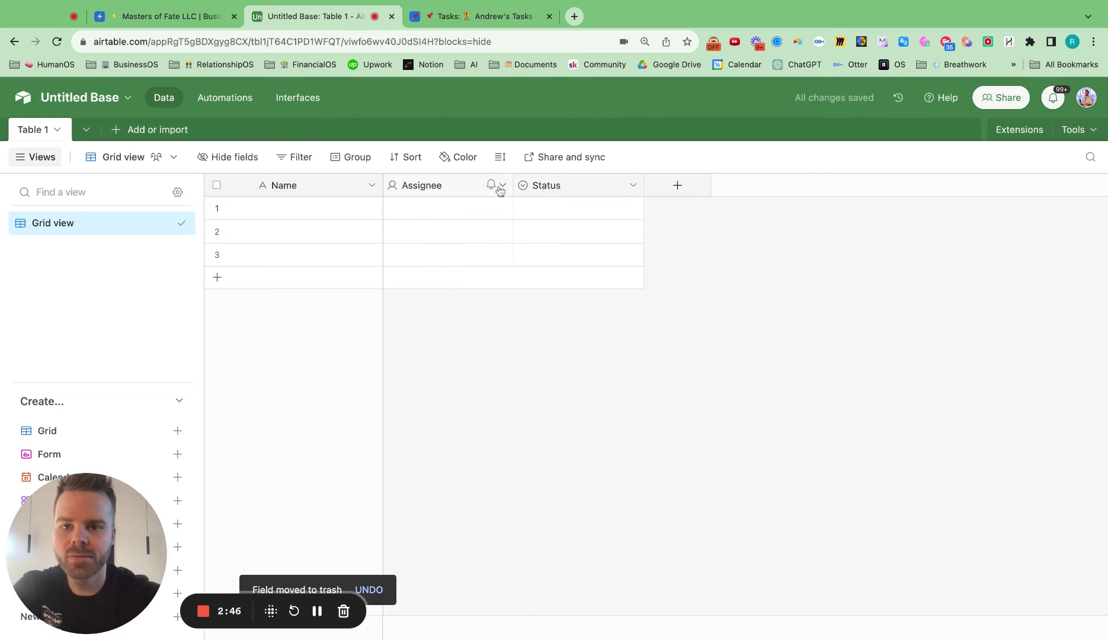
{"action": "left_click", "coordinate": [502, 185]}
{"action": "left_click", "coordinate": [466, 601]}
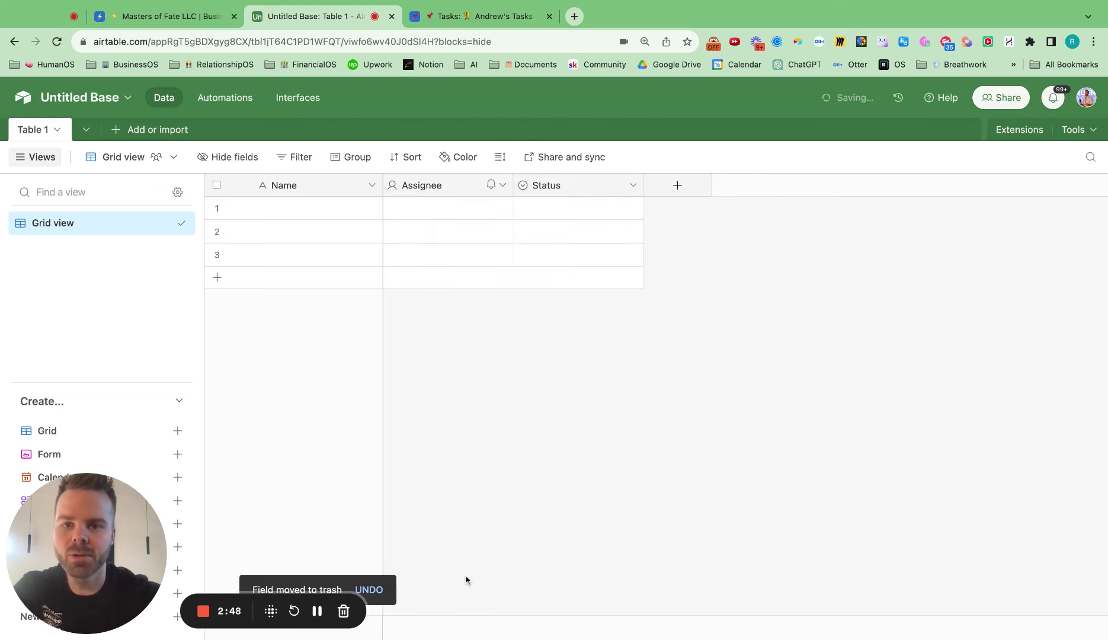
{"action": "left_click", "coordinate": [502, 186]}
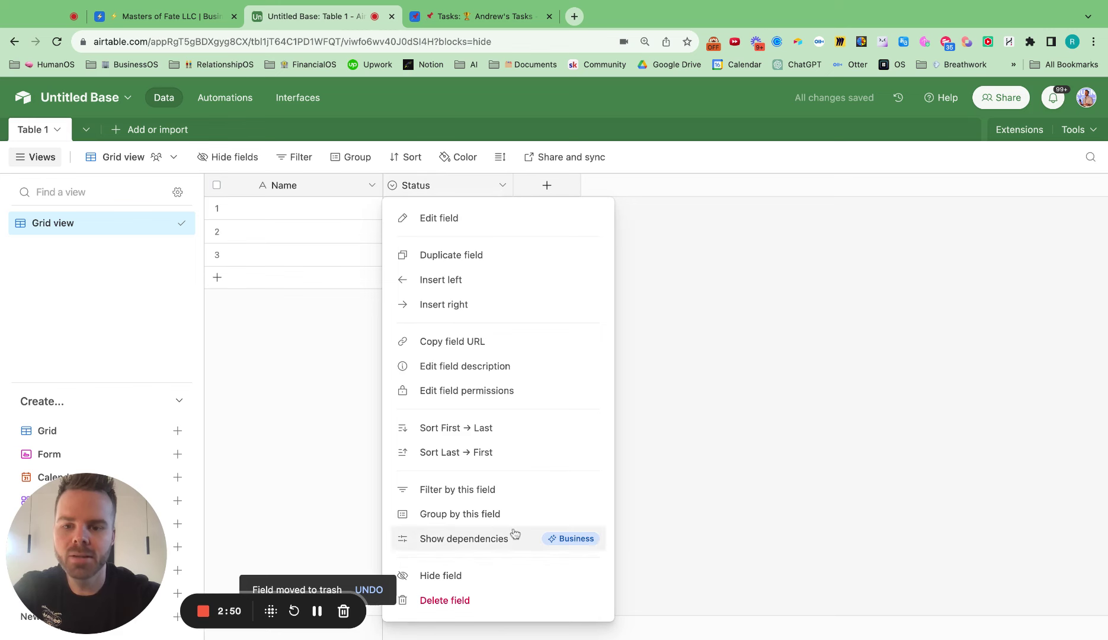
{"action": "left_click", "coordinate": [486, 598]}
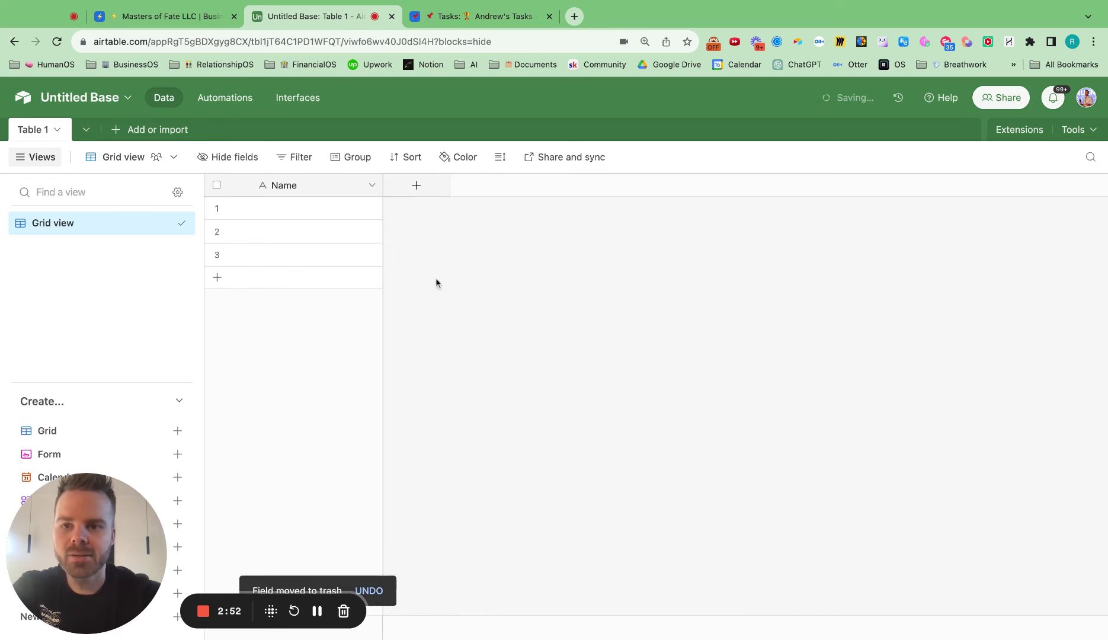
Step: Rename the primary Name field to "📌 Tasks", keeping it as single line text, and save the field
{"action": "left_click", "coordinate": [371, 186]}
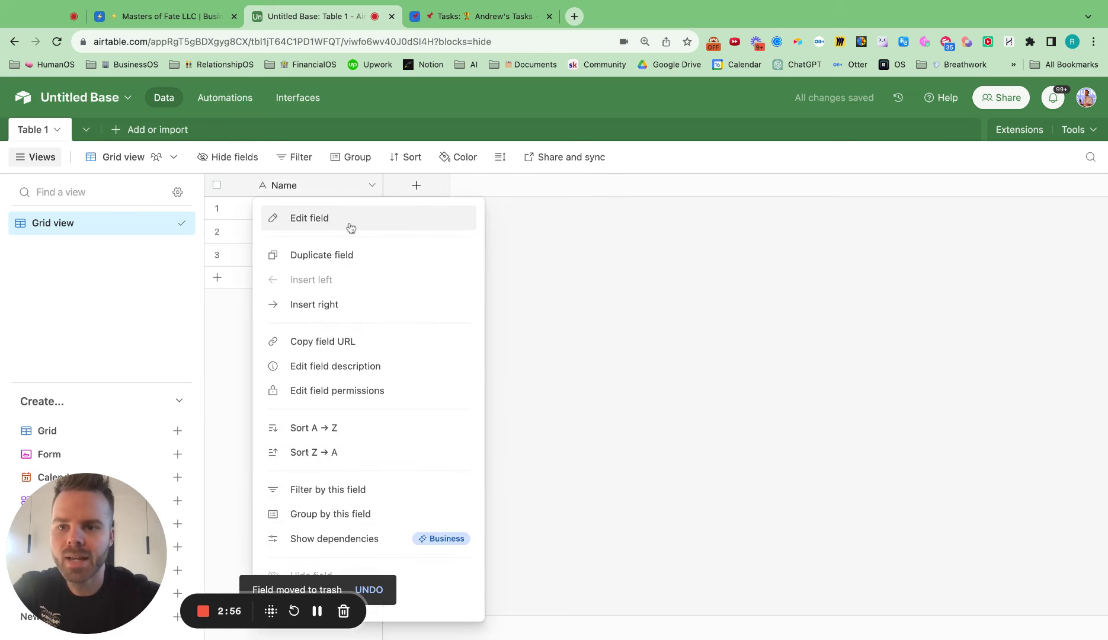
{"action": "left_click", "coordinate": [349, 224]}
{"action": "left_click_drag", "start_coordinate": [307, 229], "coordinate": [266, 225]}
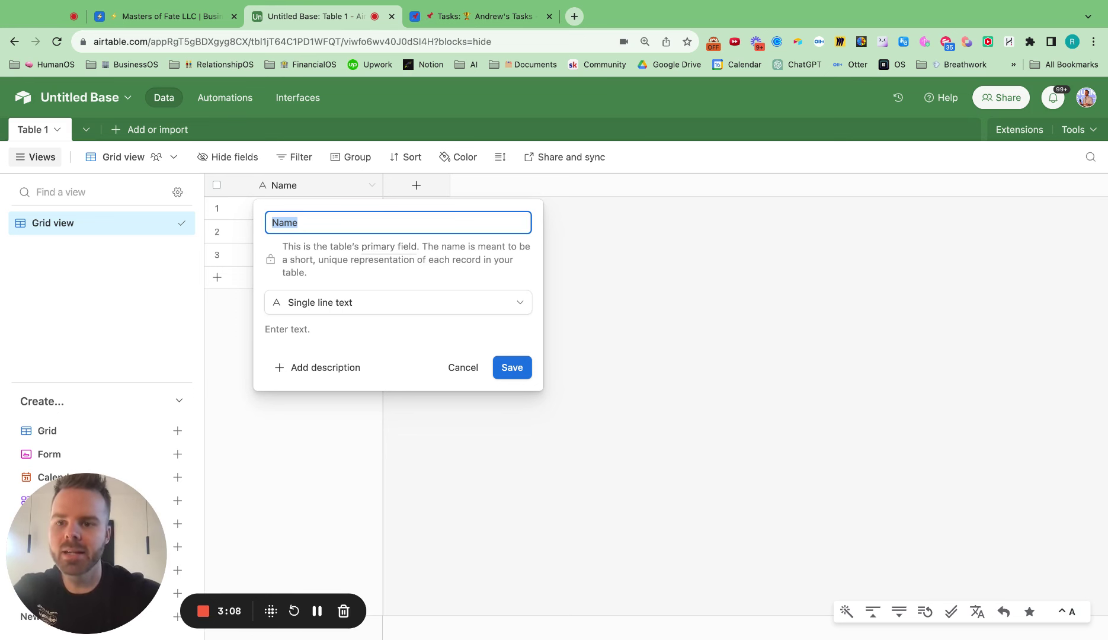
{"action": "type", "text": "📌"}
{"action": "type", "text": "Tasks"}
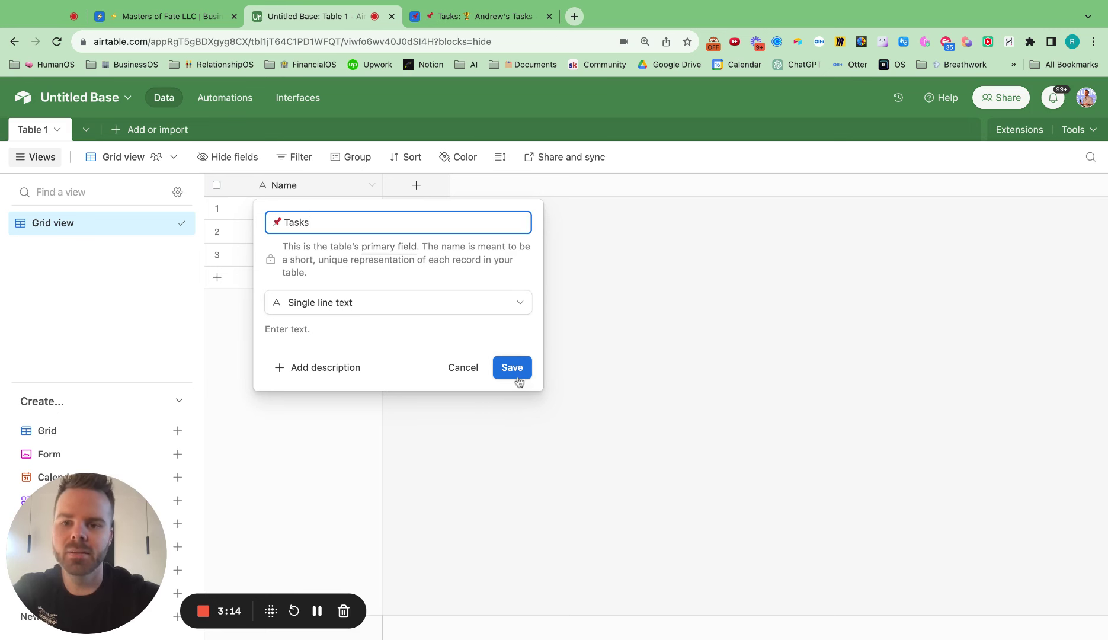
{"action": "left_click", "coordinate": [348, 311]}
{"action": "scroll", "coordinate": [331, 426], "scroll_direction": "down", "scroll_amount": 5}
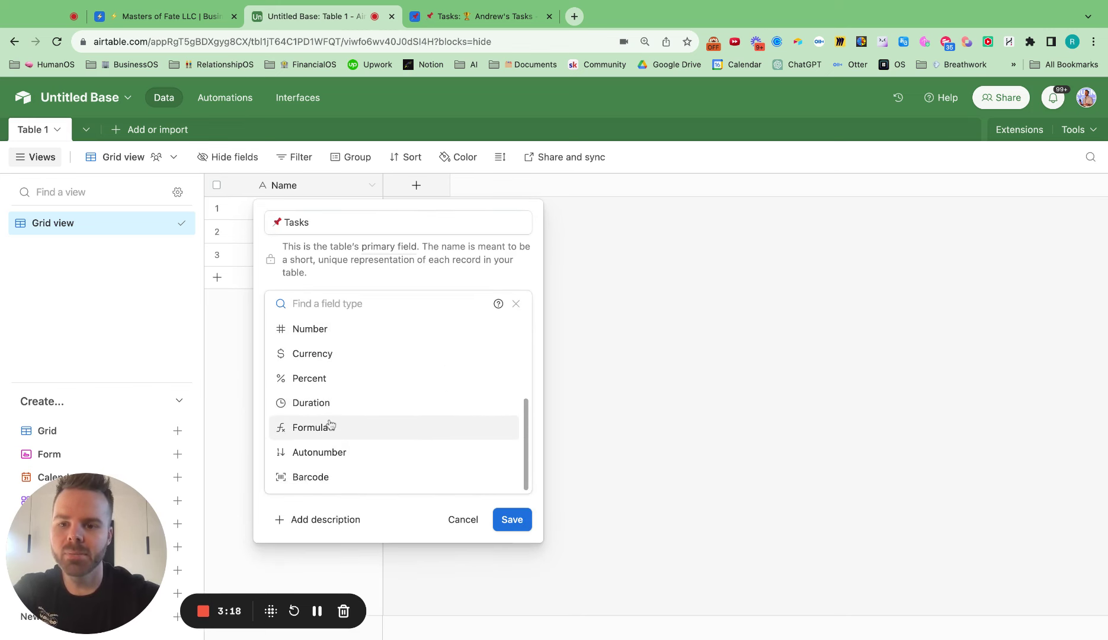
{"action": "scroll", "coordinate": [329, 426], "scroll_direction": "up", "scroll_amount": 6}
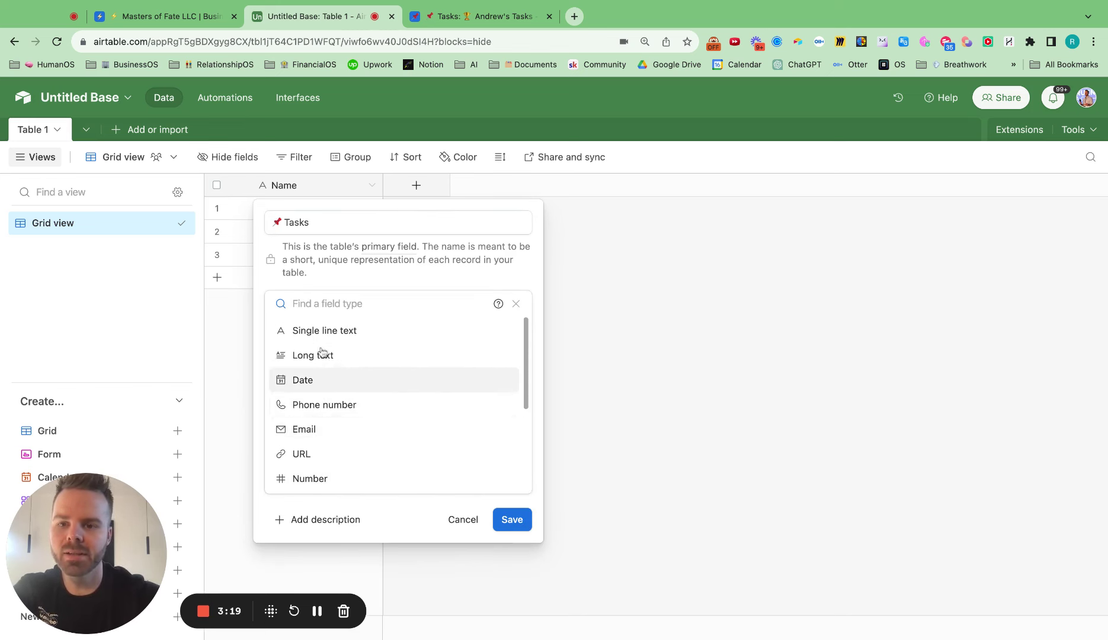
{"action": "left_click", "coordinate": [508, 519]}
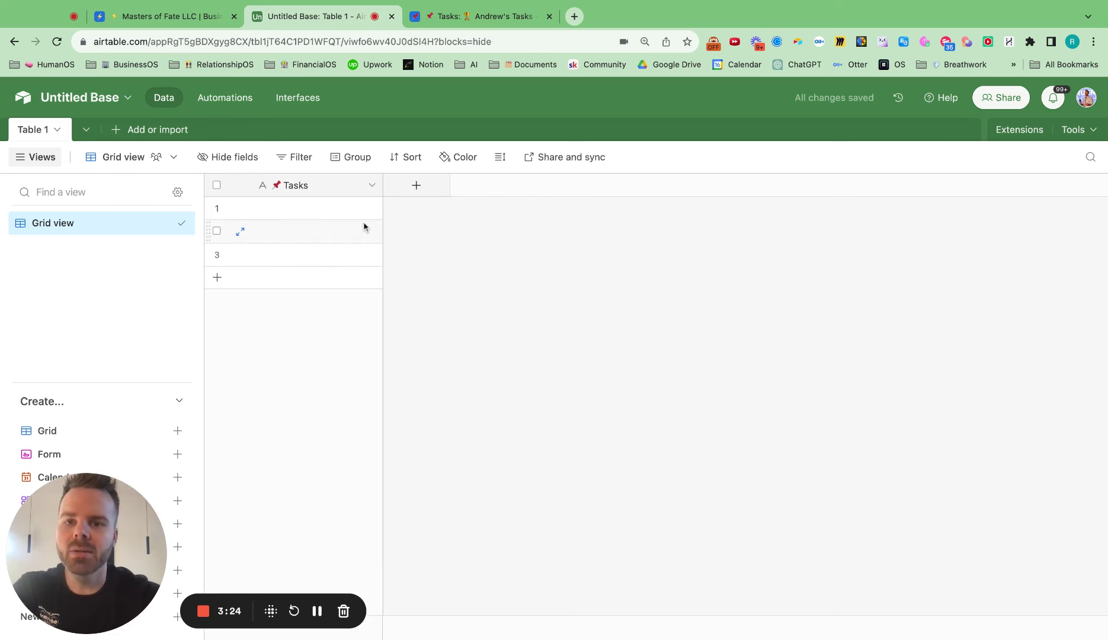
Step: Set up a new field named "⏱ Time" with the Duration type in Table 1
{"action": "left_click", "coordinate": [418, 188]}
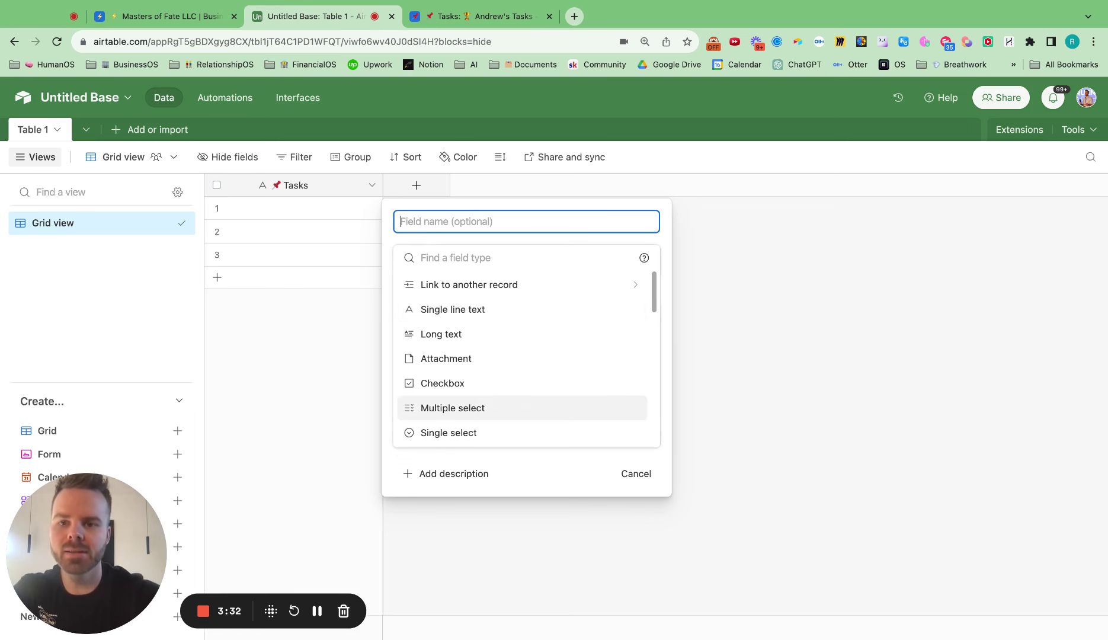
{"action": "type", "text": "⏱"}
{"action": "type", "text": "Time"}
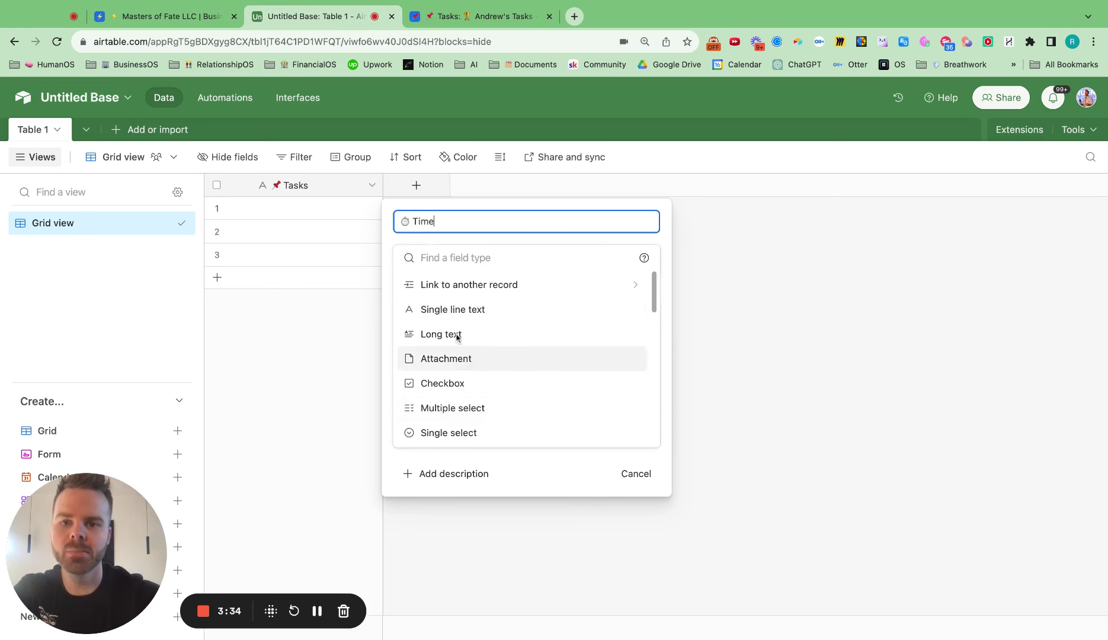
{"action": "left_click", "coordinate": [454, 259]}
{"action": "type", "text": "dur"}
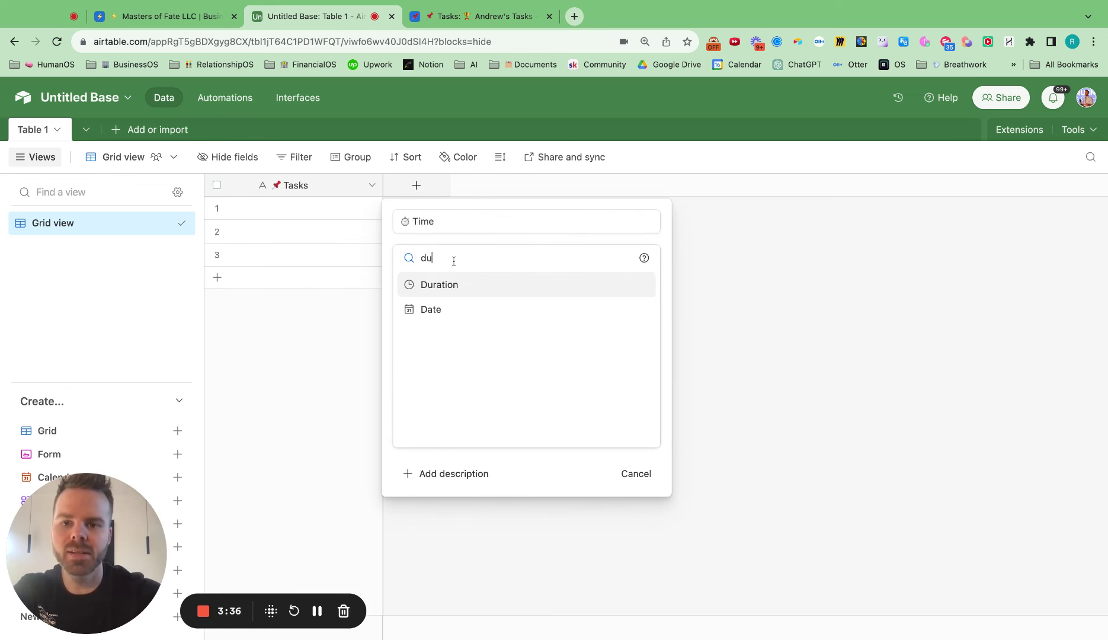
{"action": "left_click", "coordinate": [447, 292]}
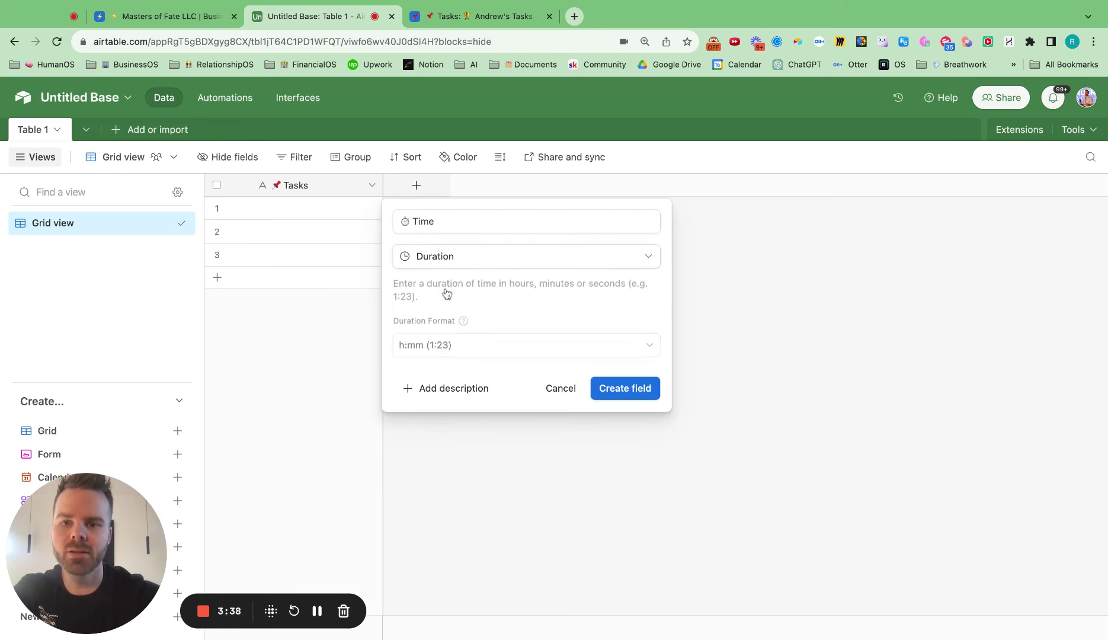
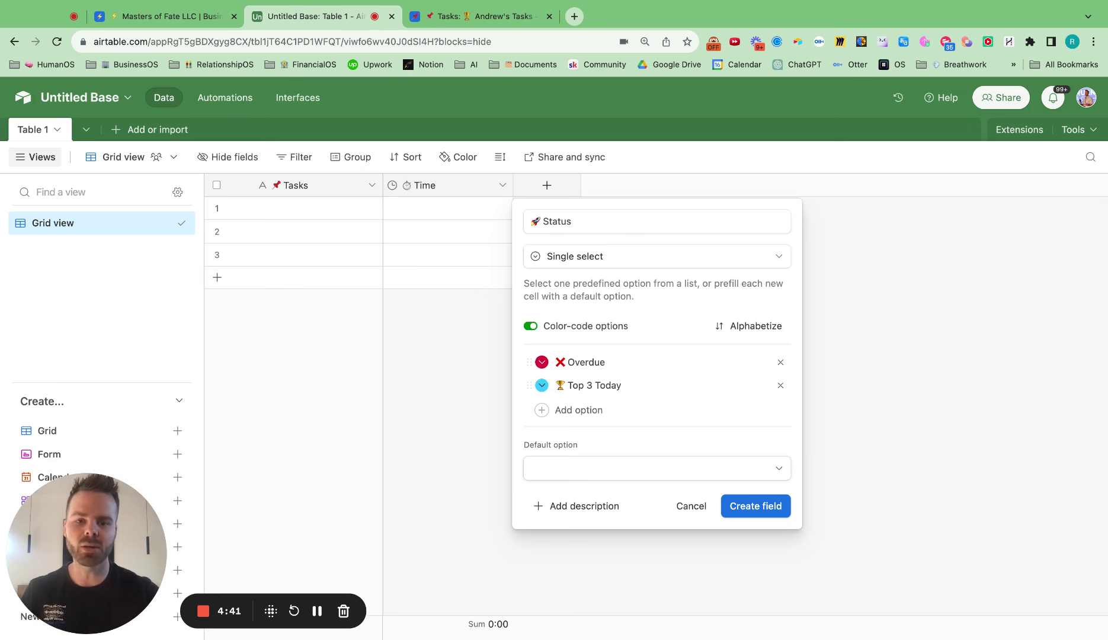
Step: Add a "📌 Today" option after Top 3 Today in the Status field and colour it dark orange
{"action": "left_click", "coordinate": [627, 386]}
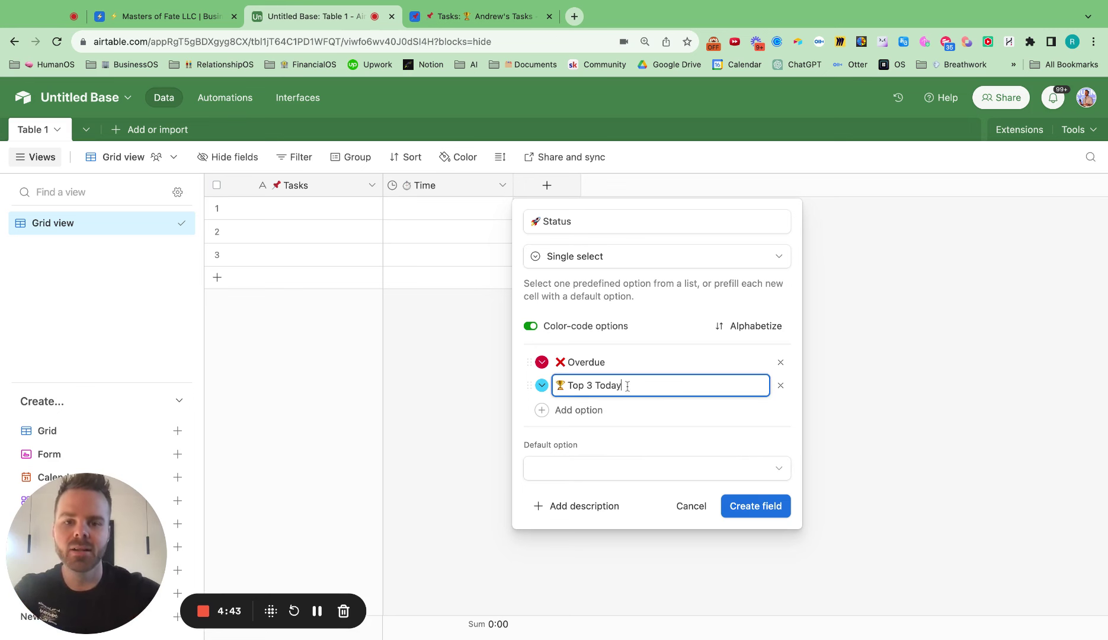
{"action": "key", "text": "Return"}
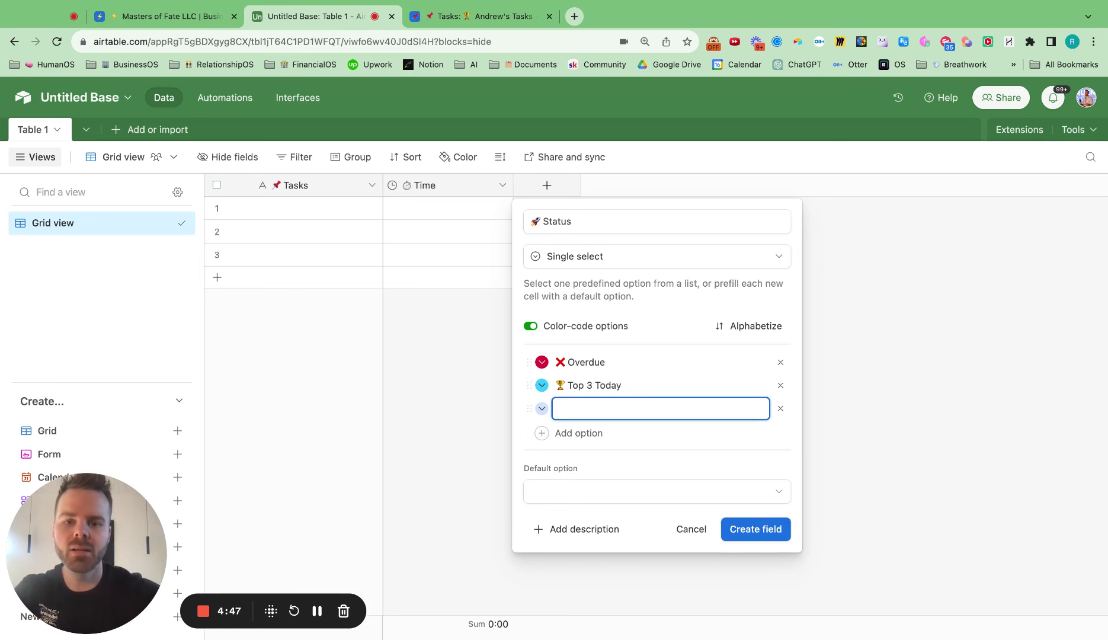
{"action": "type", "text": "📌"}
{"action": "type", "text": "Today"}
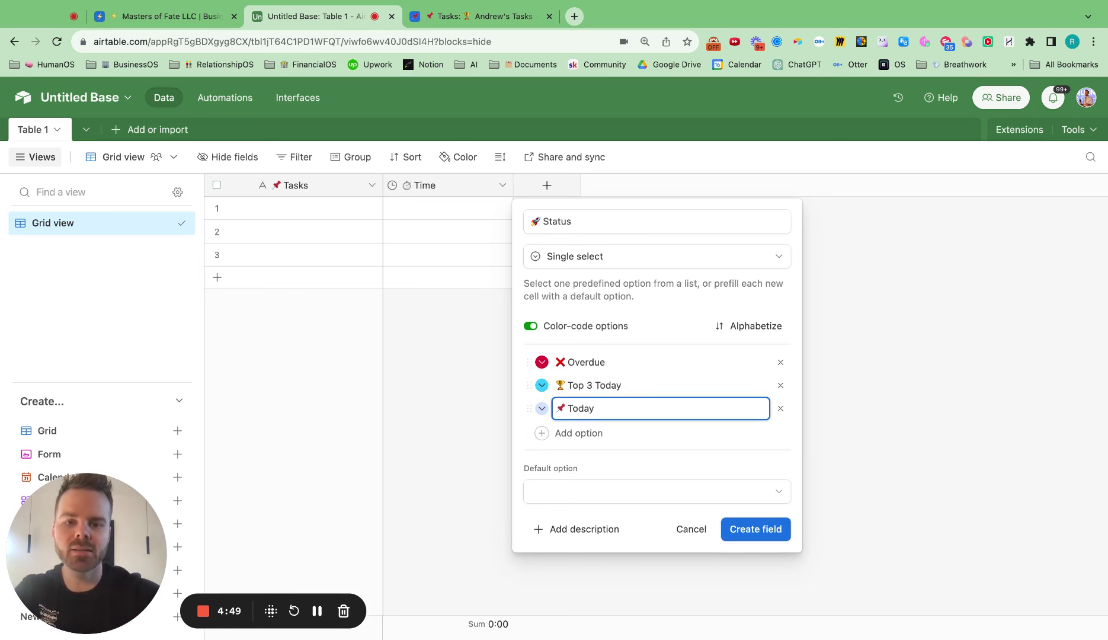
{"action": "left_click", "coordinate": [542, 408]}
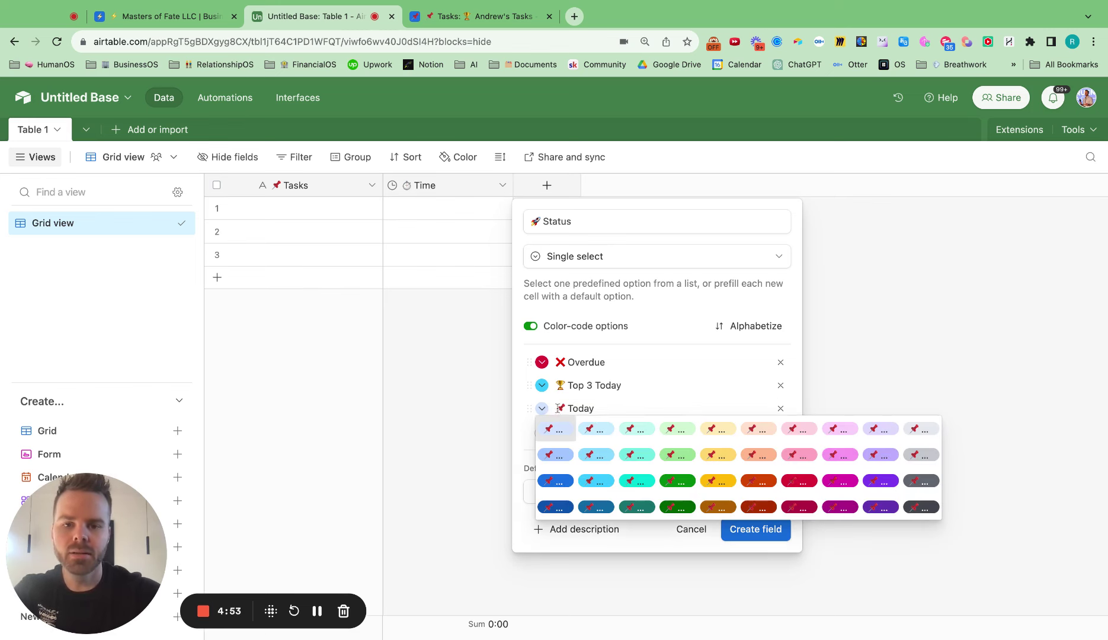
{"action": "left_click", "coordinate": [774, 482]}
Step: Add a "🚀 In Progress" option after Today in the Status field and colour it bright cyan
{"action": "left_click", "coordinate": [612, 413]}
{"action": "key", "text": "Return"}
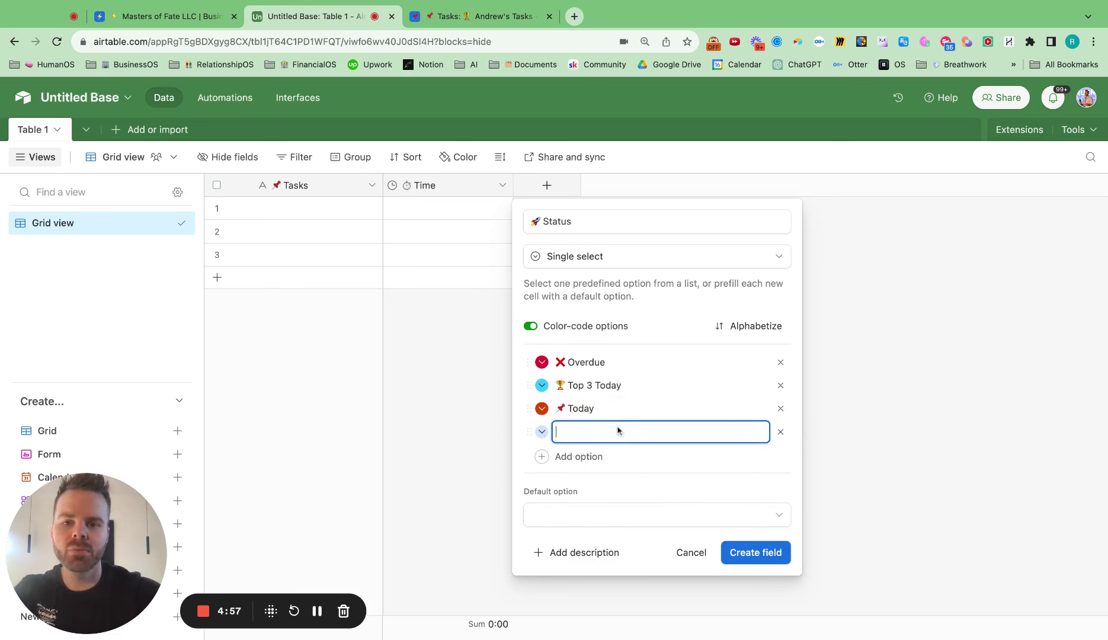
{"action": "type", "text": "🚀 In Progress"}
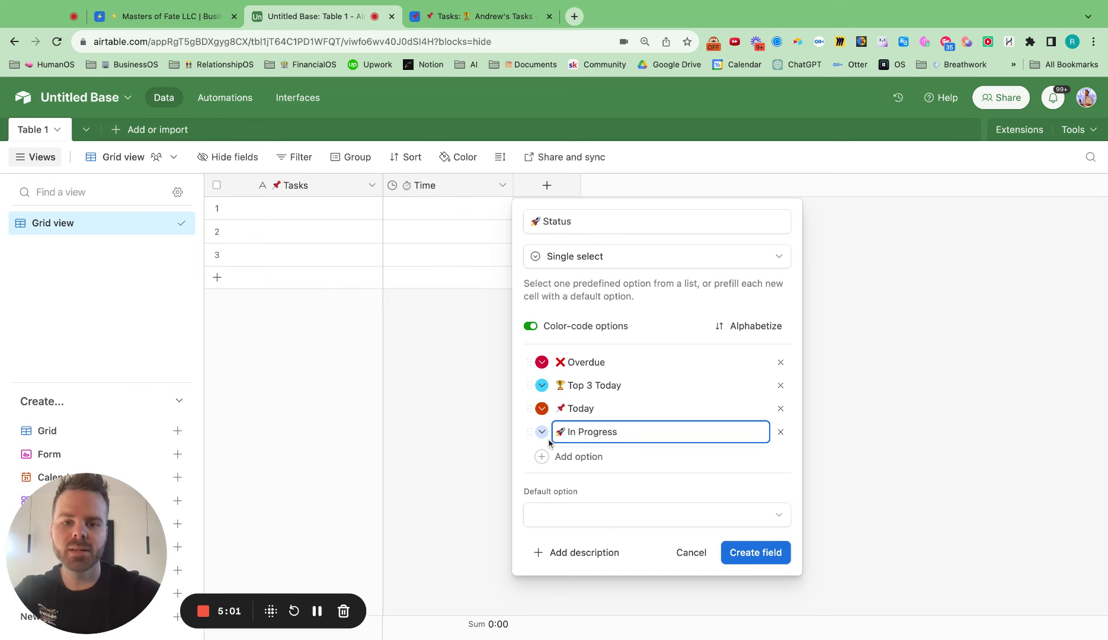
{"action": "left_click", "coordinate": [542, 432]}
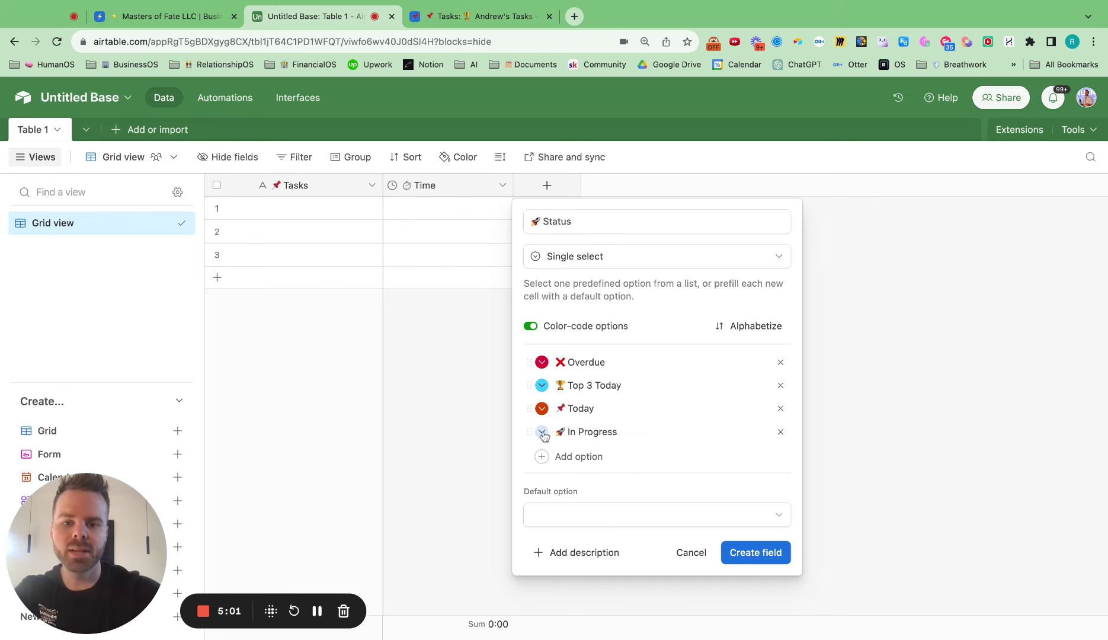
{"action": "left_click", "coordinate": [596, 504]}
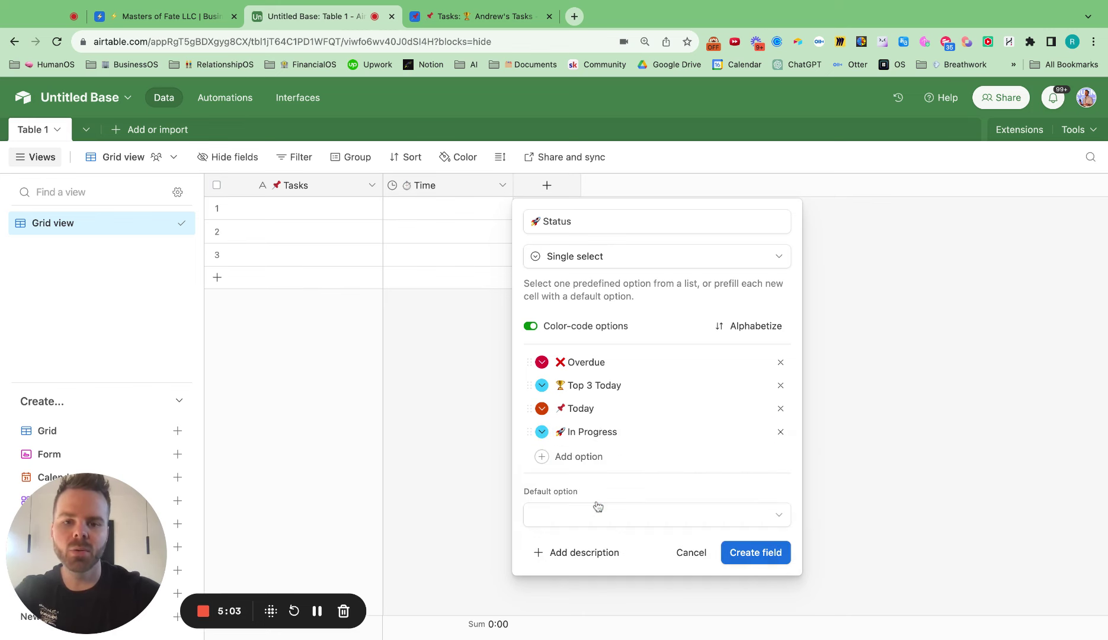
Step: Add a yellow "⭐ Upcoming" option after In Progress and create the "🚀 Status" single select field
{"action": "left_click", "coordinate": [629, 436]}
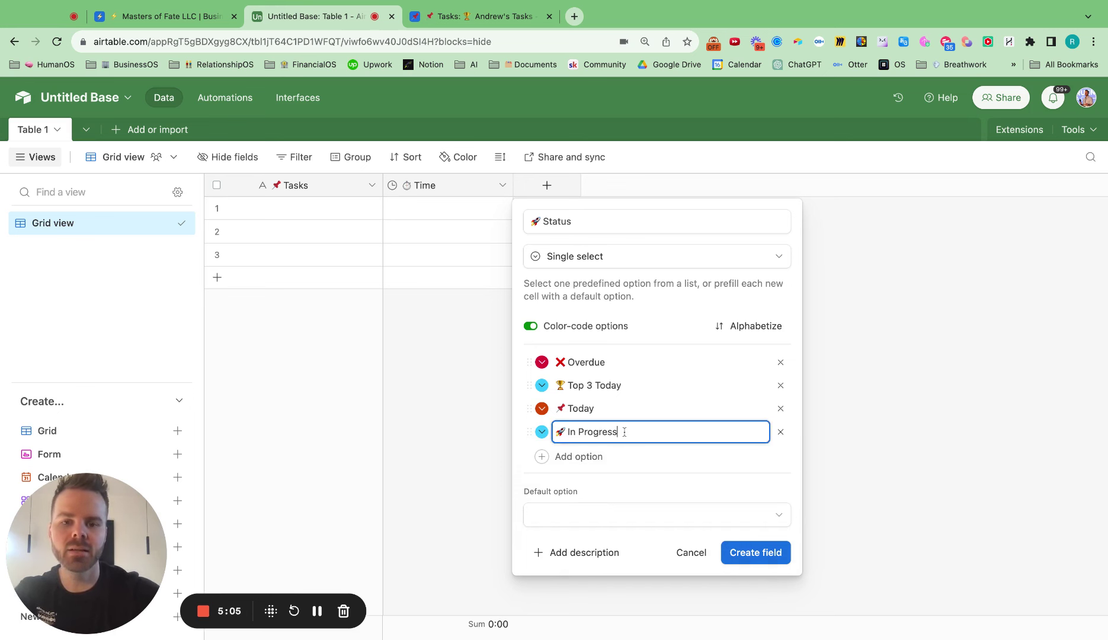
{"action": "key", "text": "Return"}
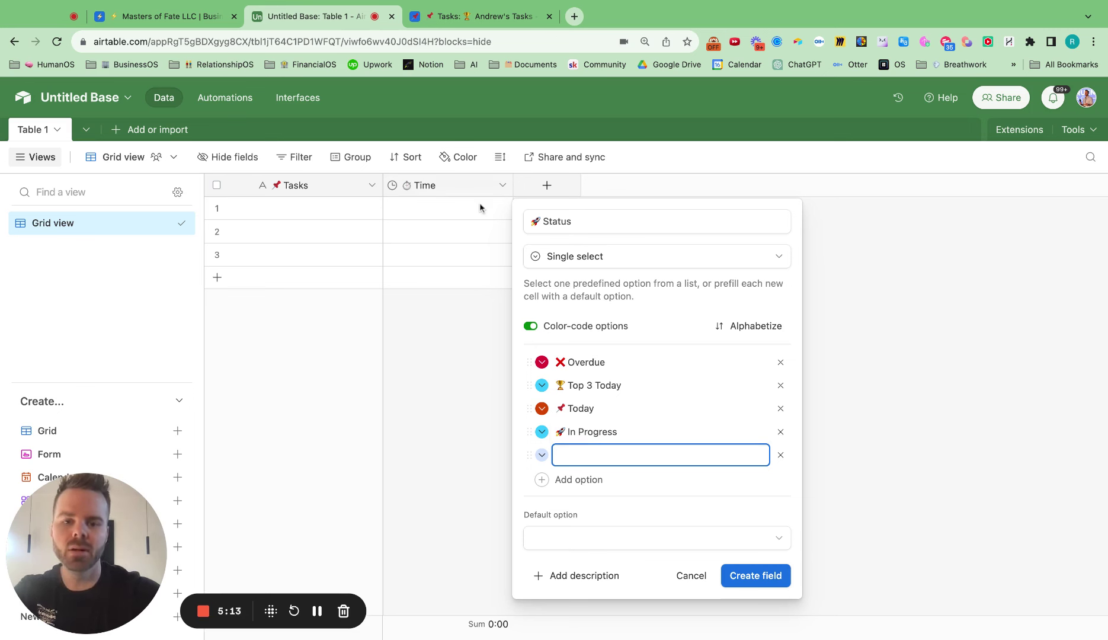
{"action": "type", "text": "⭐"}
{"action": "type", "text": "Upcoming"}
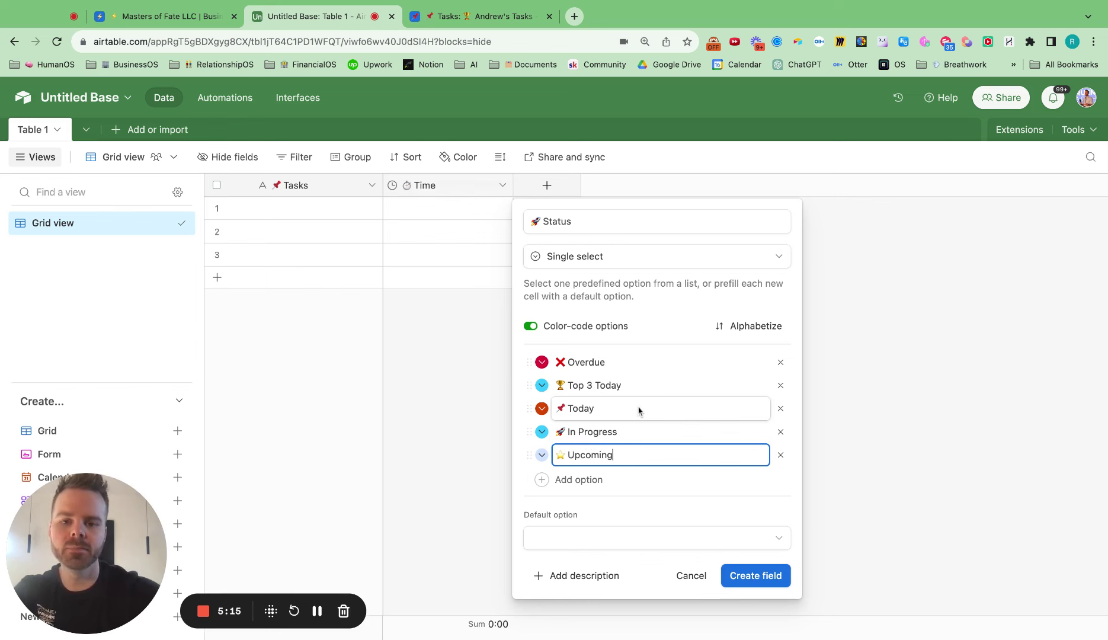
{"action": "left_click", "coordinate": [543, 456]}
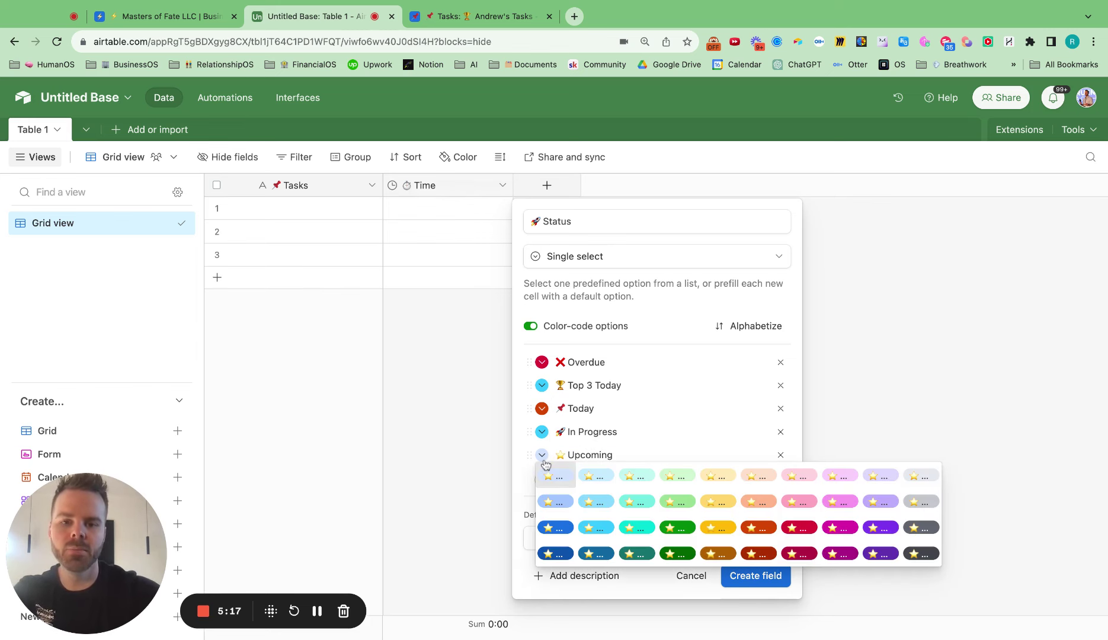
{"action": "left_click", "coordinate": [716, 536]}
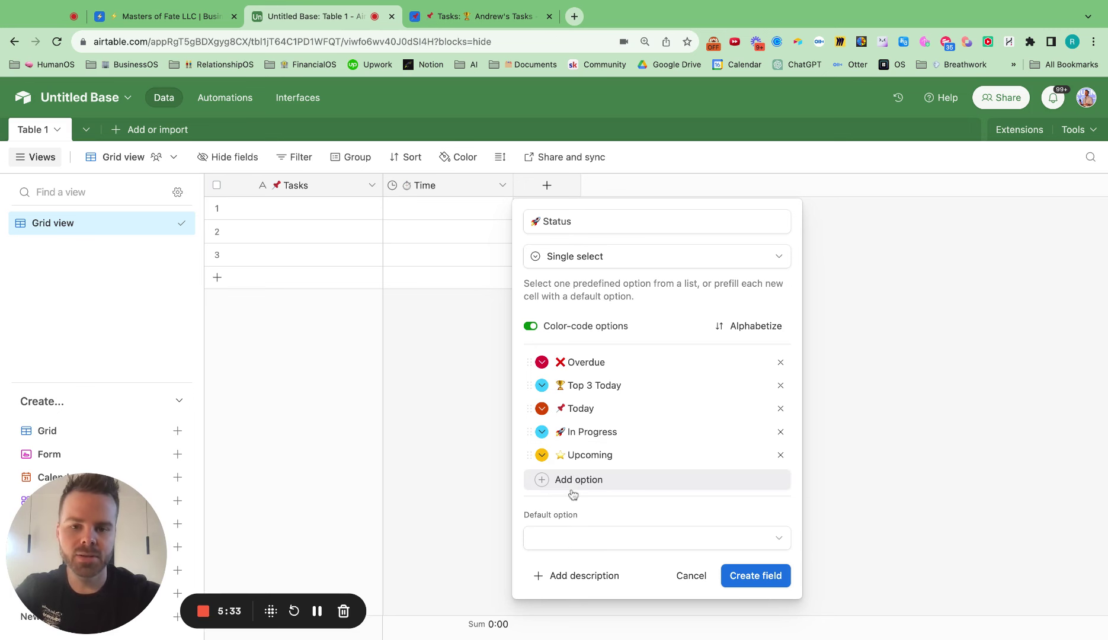
{"action": "left_click", "coordinate": [766, 585]}
Step: Create a "📅 Date" field with the Date type and move it directly after the Tasks field
{"action": "left_click", "coordinate": [676, 188]}
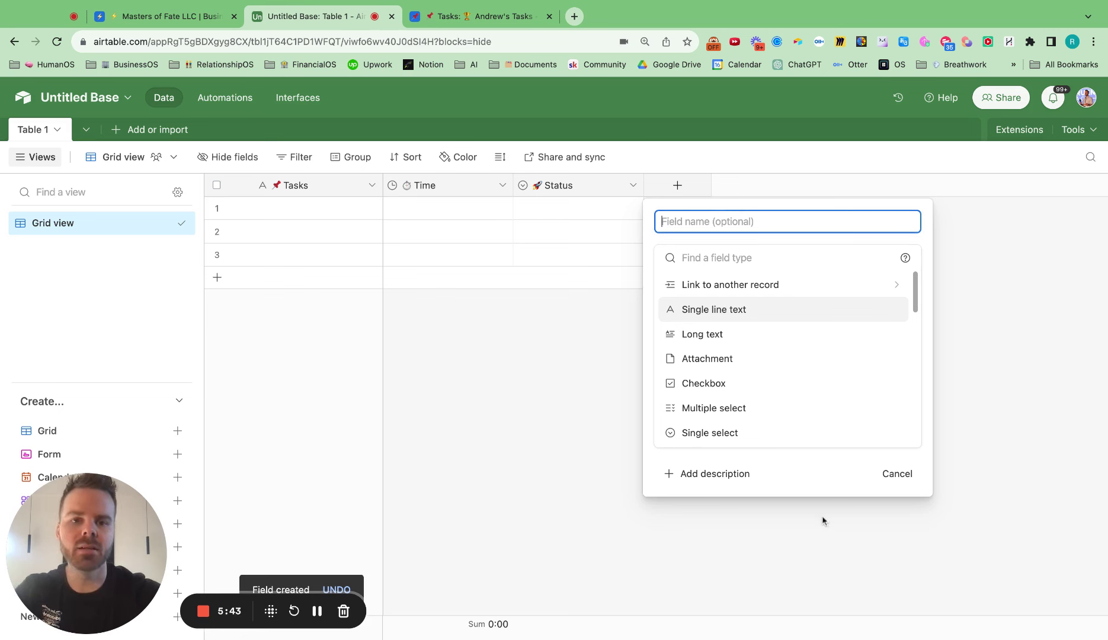
{"action": "type", "text": "📅 Date"}
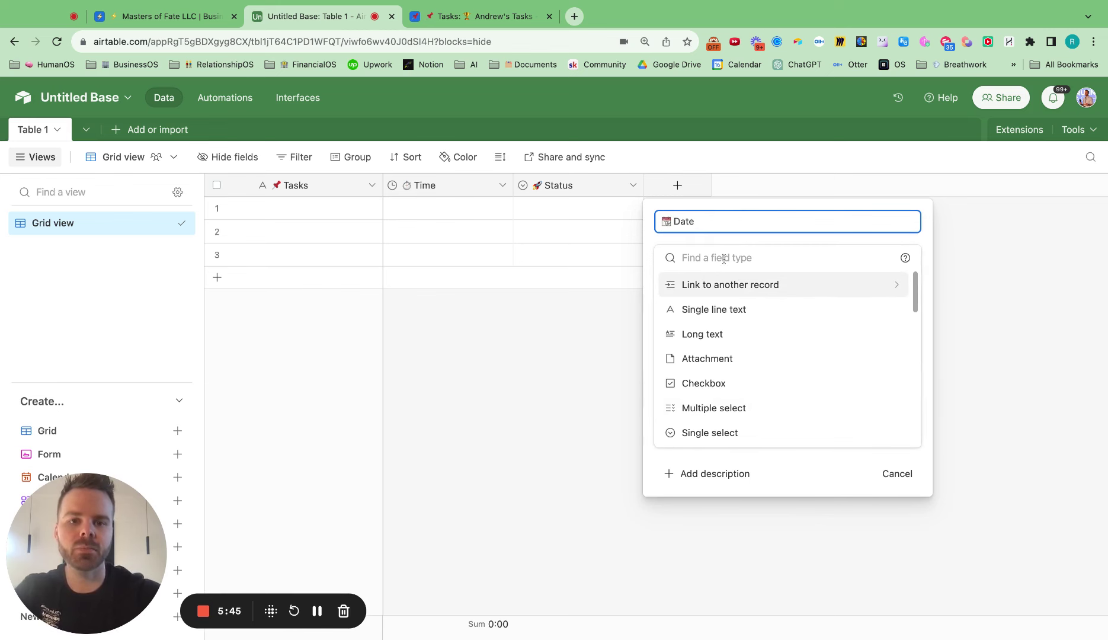
{"action": "left_click", "coordinate": [723, 259]}
{"action": "type", "text": "dat"}
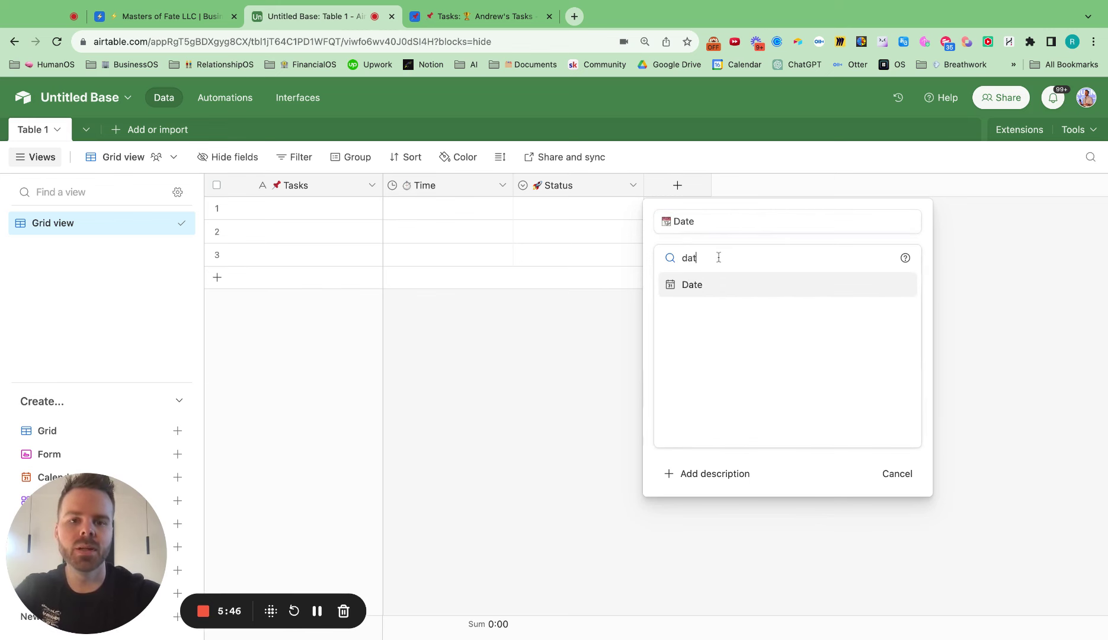
{"action": "left_click", "coordinate": [705, 295]}
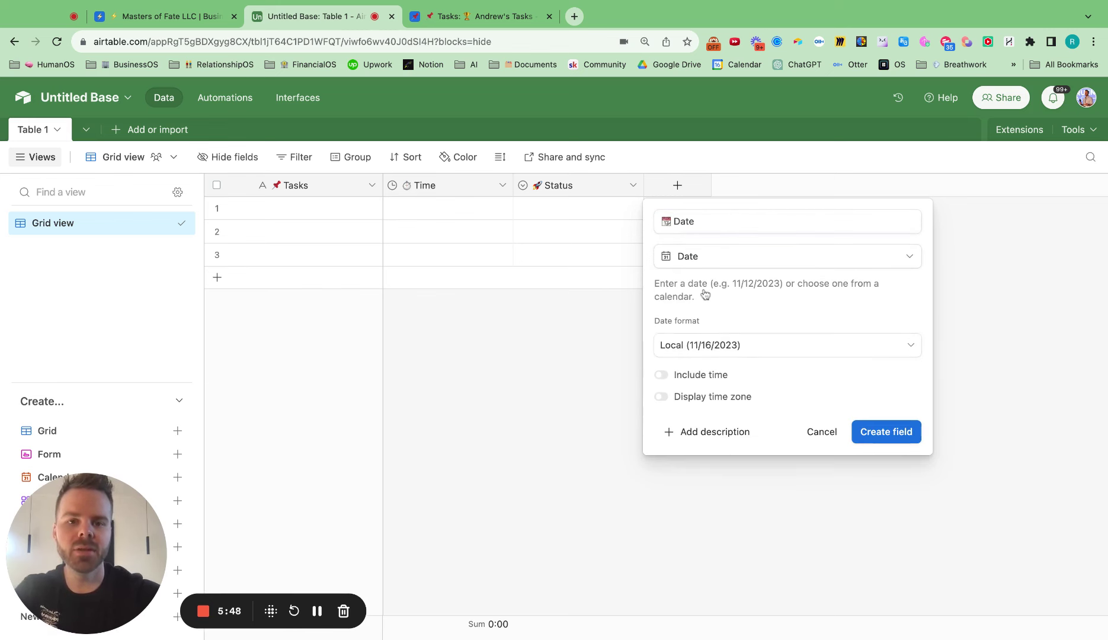
{"action": "left_click", "coordinate": [885, 432]}
{"action": "left_click", "coordinate": [696, 188]}
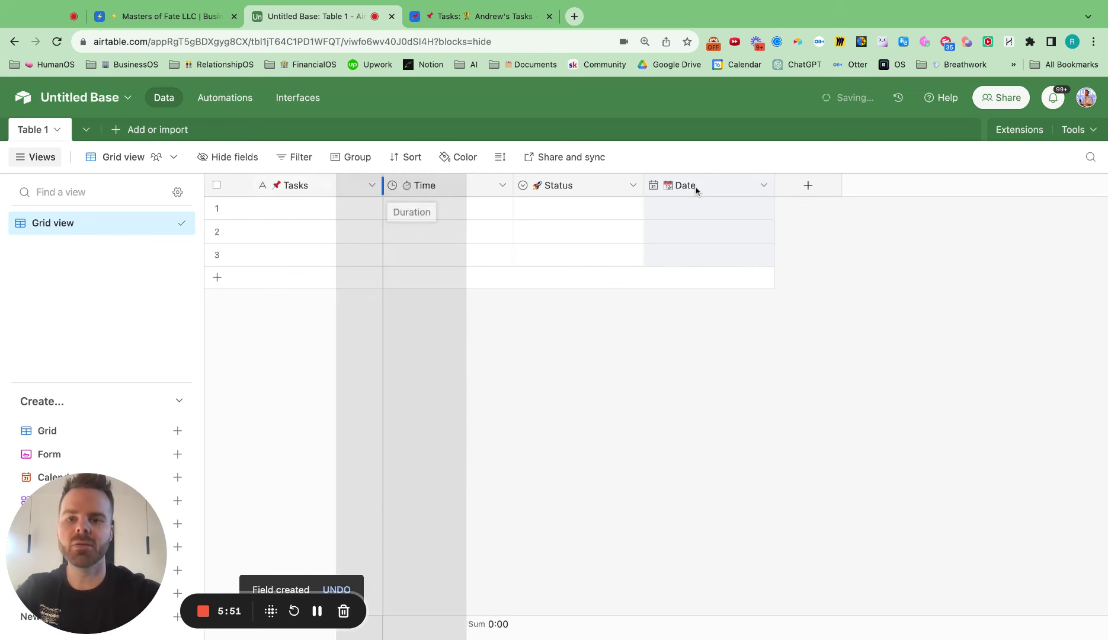
{"action": "left_click_drag", "start_coordinate": [696, 189], "coordinate": [409, 188]}
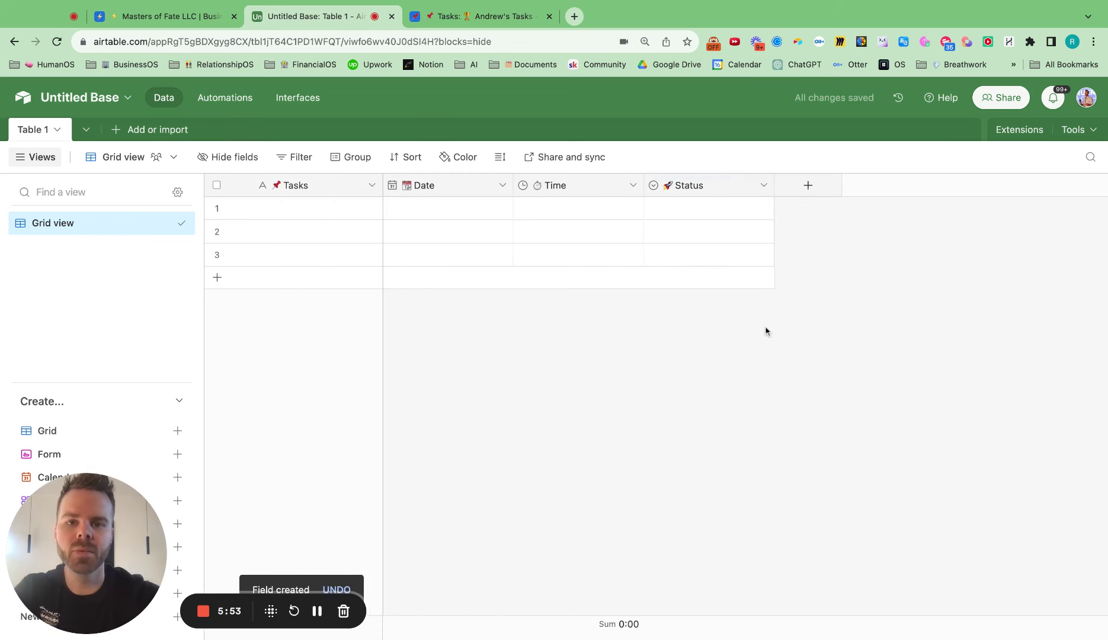
Step: Switch to the existing My Tasks interface and examine the columns of its task table through to the last one
{"action": "key", "text": "ctrl+Tab"}
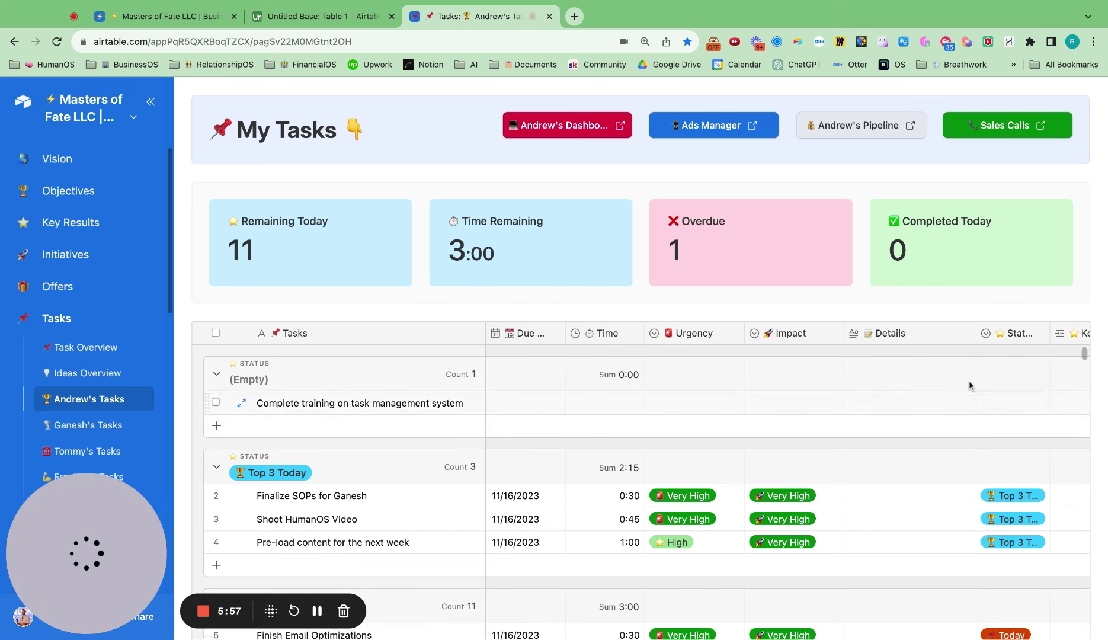
{"action": "scroll", "coordinate": [978, 384], "scroll_direction": "right", "scroll_amount": 5}
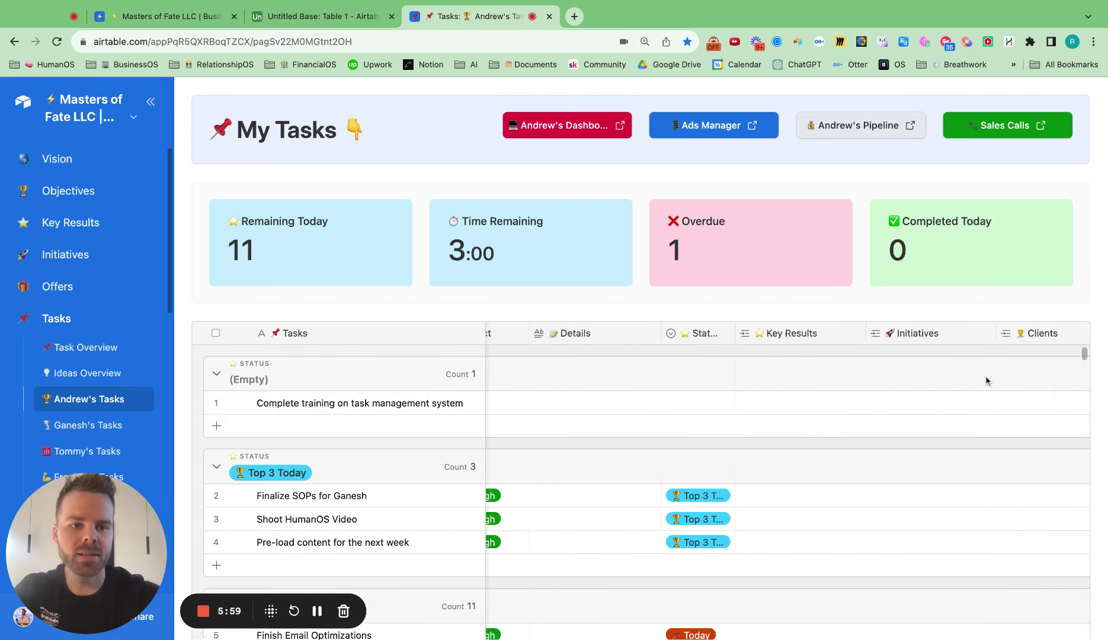
{"action": "scroll", "coordinate": [986, 381], "scroll_direction": "right", "scroll_amount": 5}
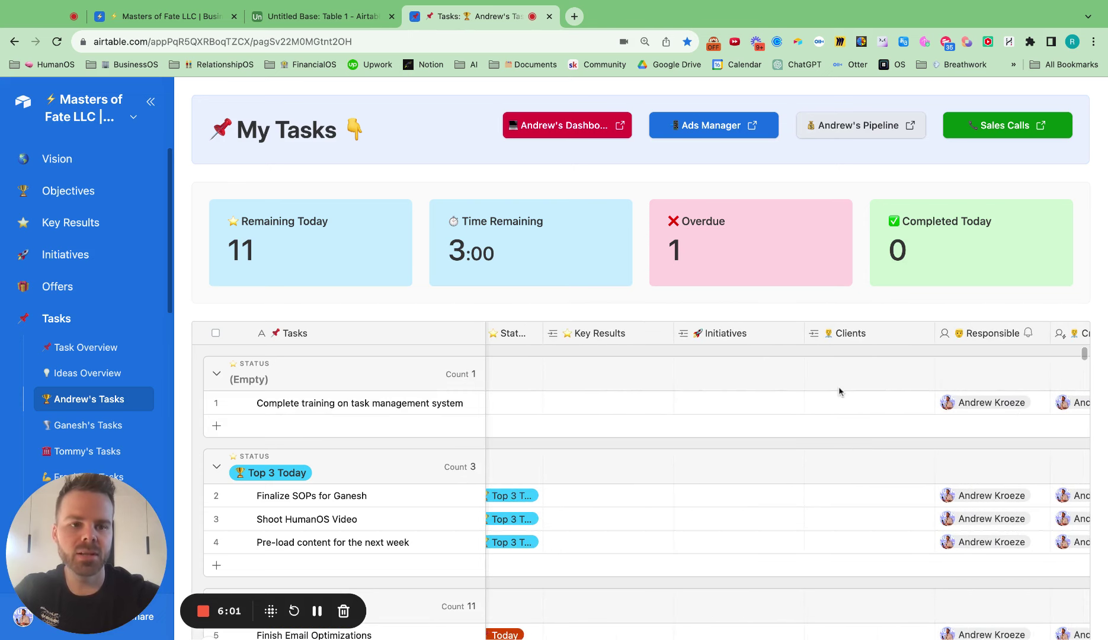
{"action": "scroll", "coordinate": [839, 391], "scroll_direction": "right", "scroll_amount": 2}
{"action": "scroll", "coordinate": [841, 389], "scroll_direction": "left", "scroll_amount": 10}
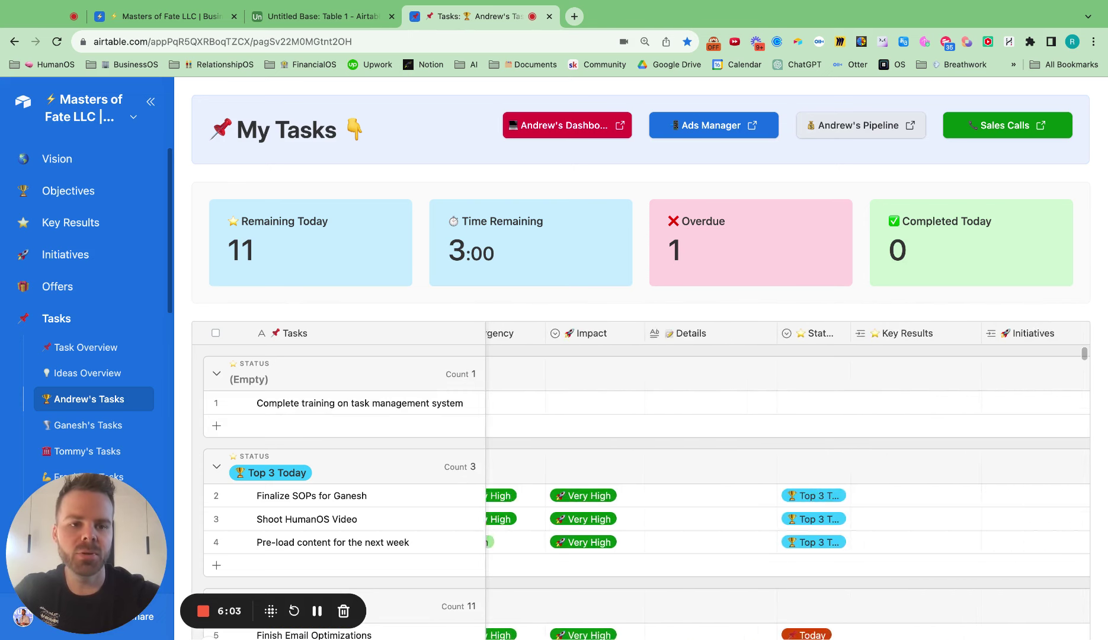
{"action": "scroll", "coordinate": [788, 491], "scroll_direction": "right", "scroll_amount": 10}
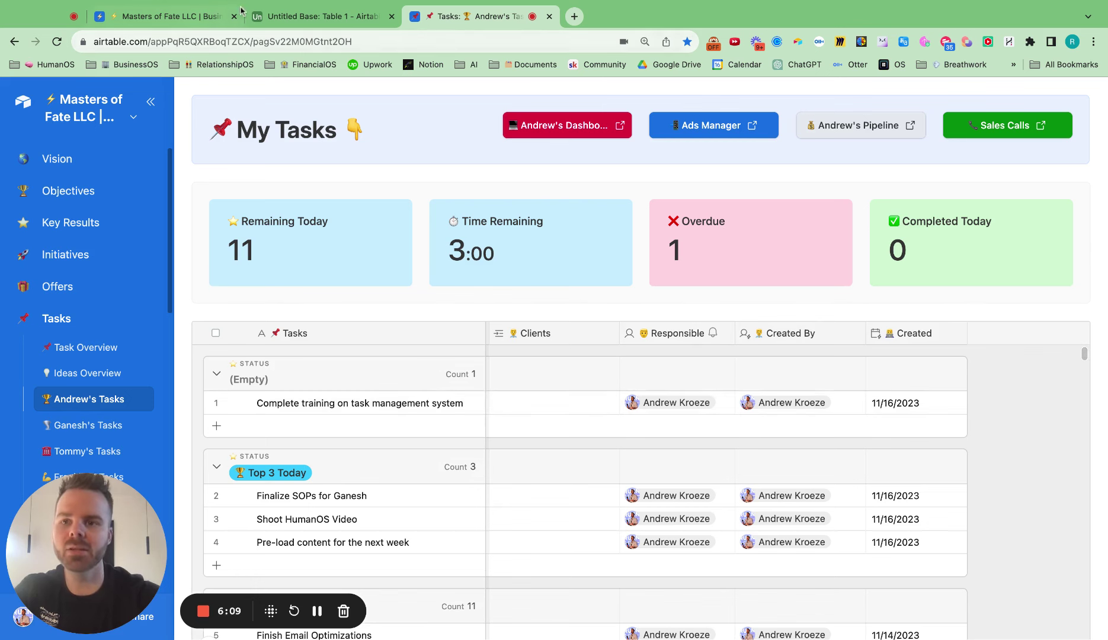
Step: Return to the Untitled Base and create an emoji-prefixed "Responsible" field with the User type after Status
{"action": "left_click", "coordinate": [340, 17]}
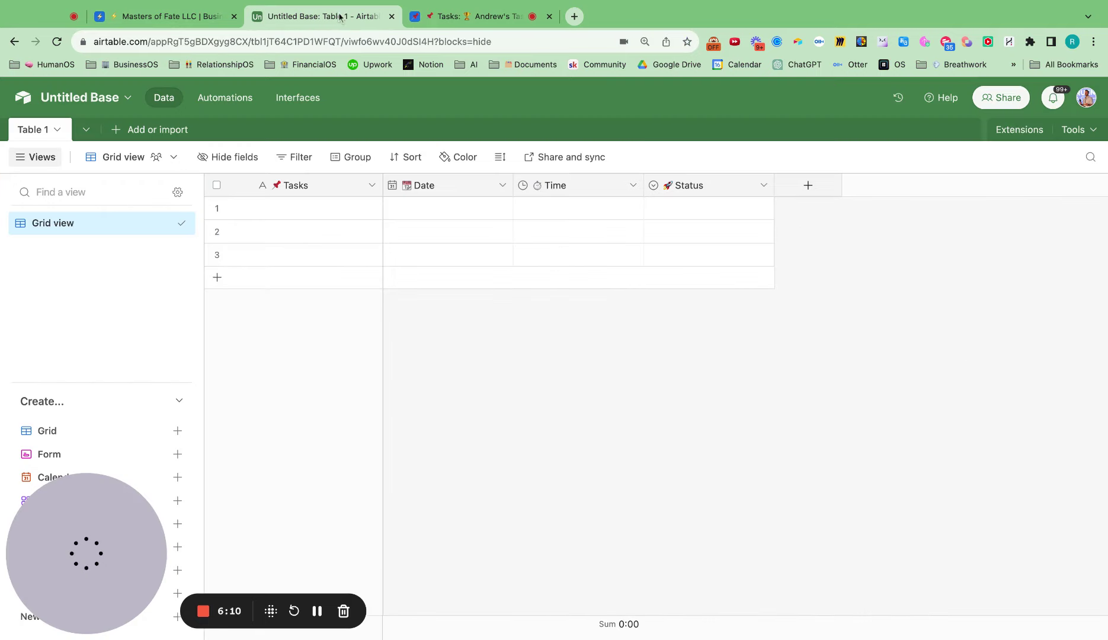
{"action": "left_click", "coordinate": [807, 188]}
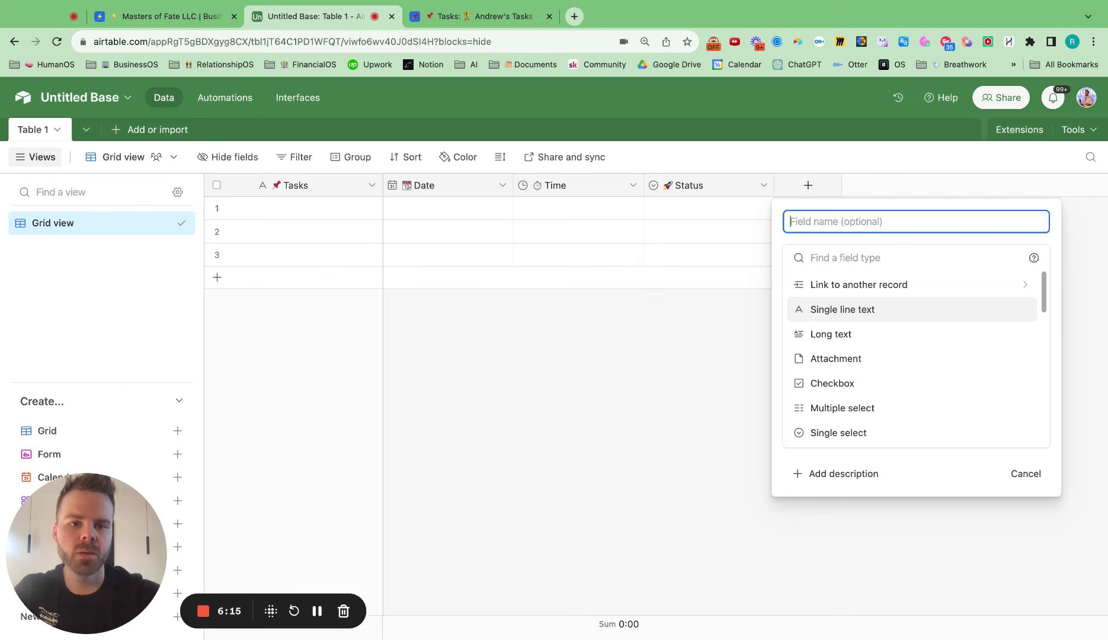
{"action": "type", "text": "🤠"}
{"action": "type", "text": "Responsible"}
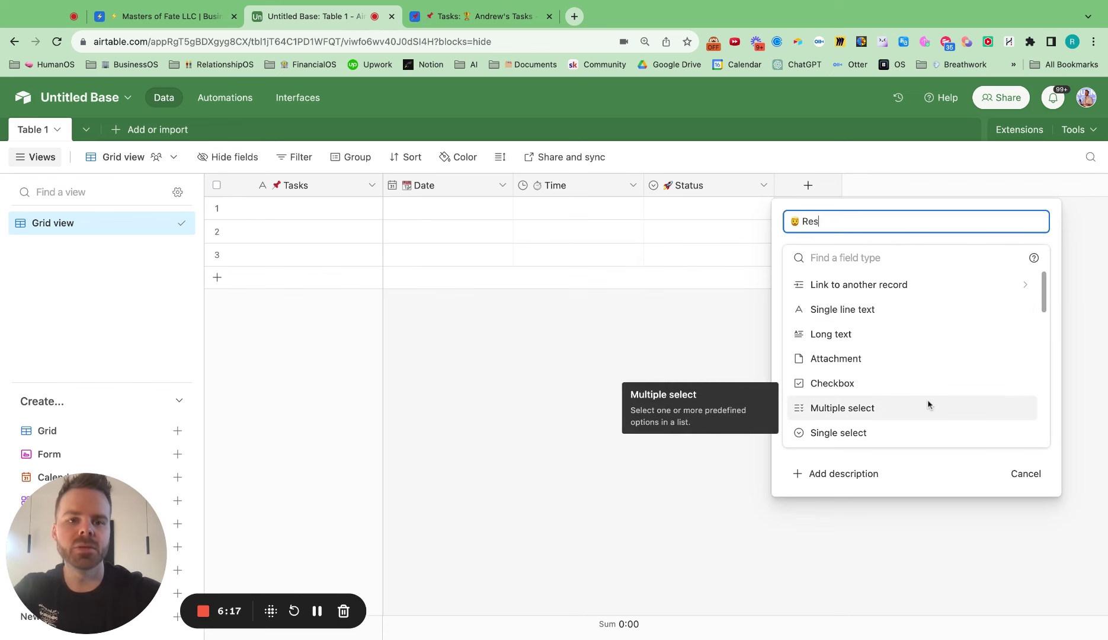
{"action": "left_click", "coordinate": [879, 258]}
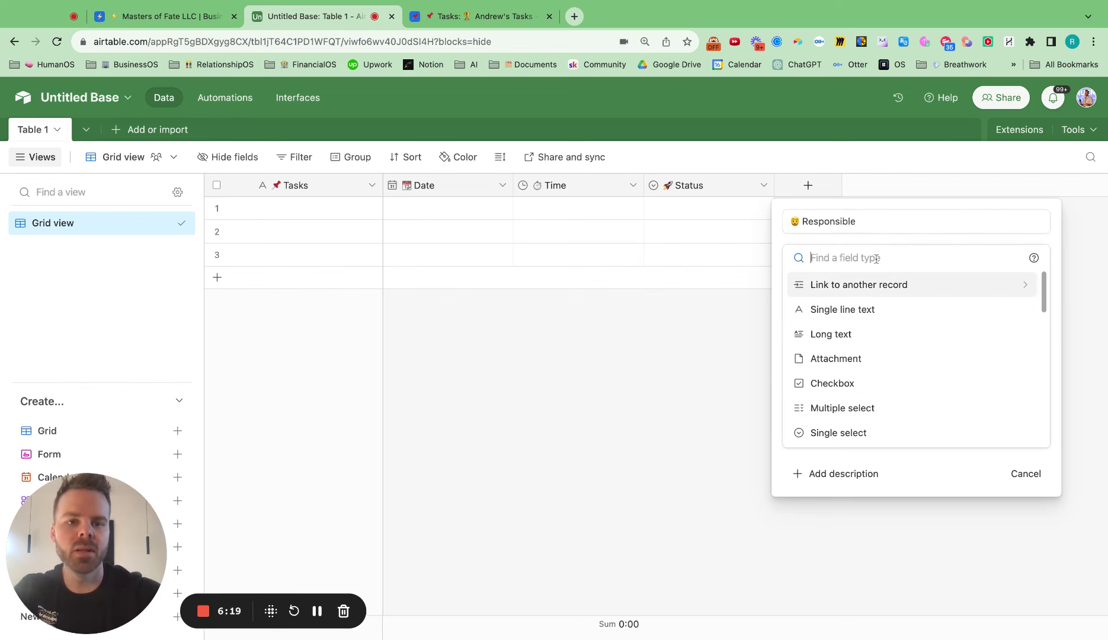
{"action": "type", "text": "ur"}
{"action": "key", "text": "BackSpace"}
{"action": "type", "text": "s"}
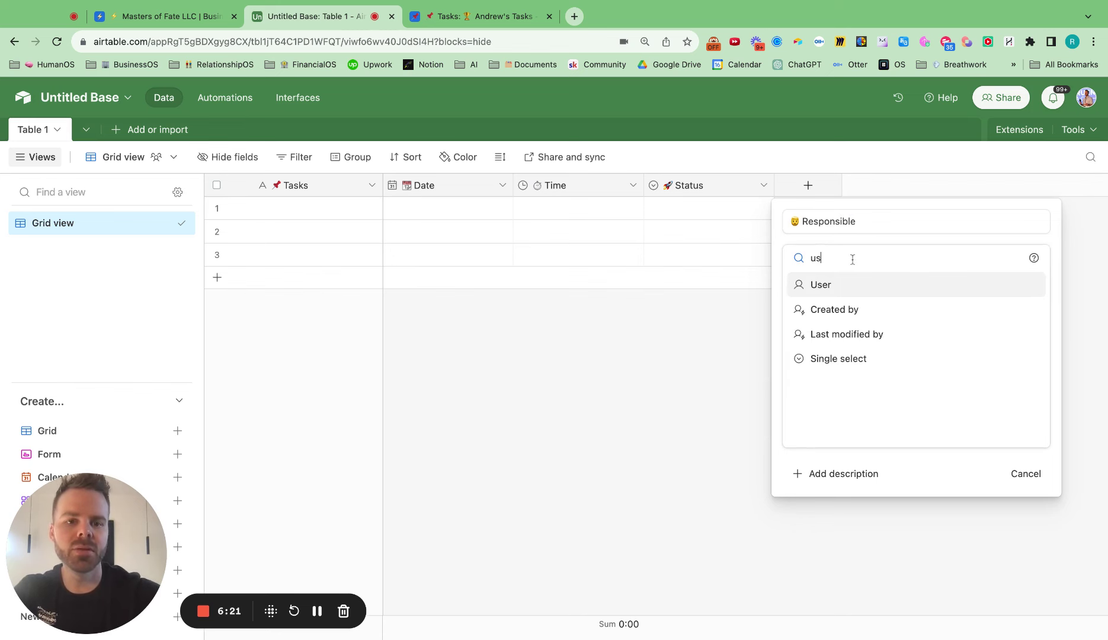
{"action": "left_click", "coordinate": [838, 291]}
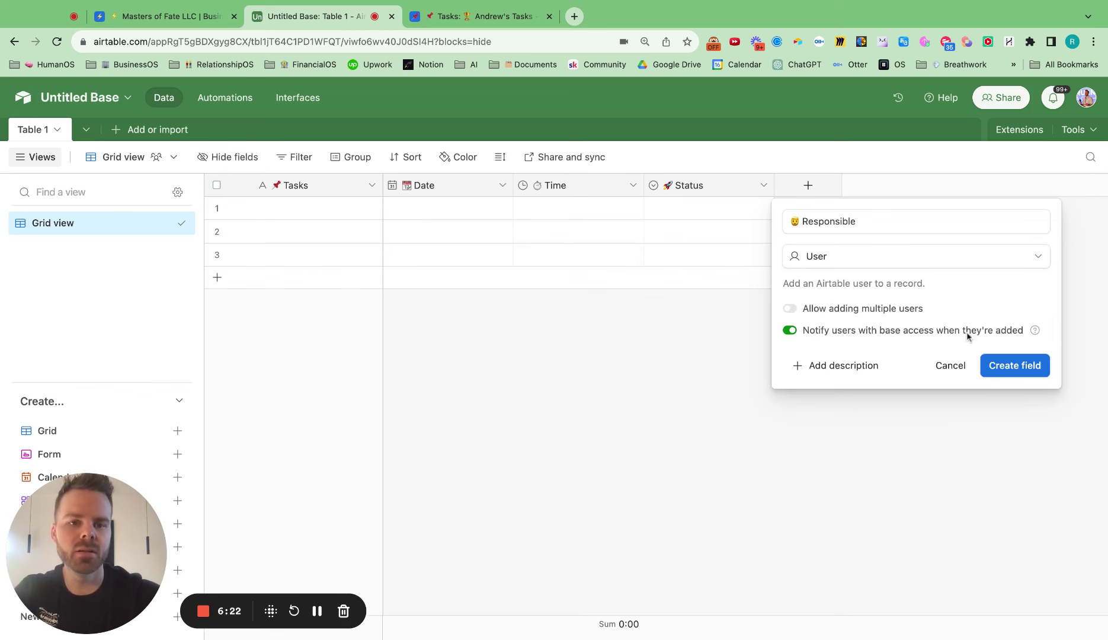
{"action": "left_click", "coordinate": [1015, 365]}
Step: Create an emoji-prefixed "Created By" field with the Created by type after Responsible
{"action": "left_click", "coordinate": [940, 186]}
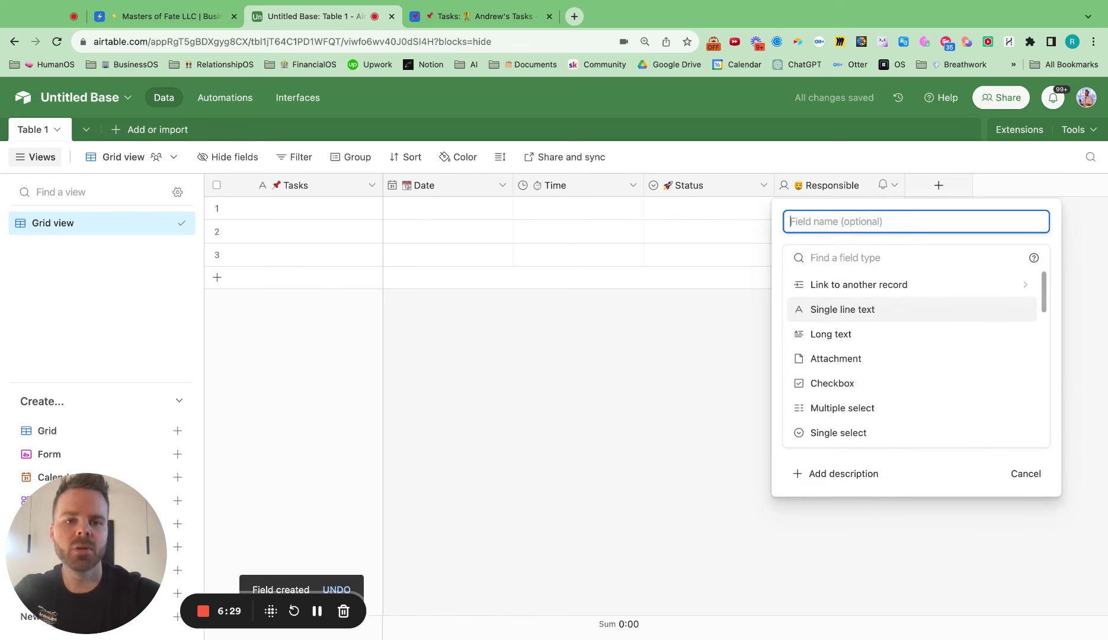
{"action": "type", "text": "🤴 Created"}
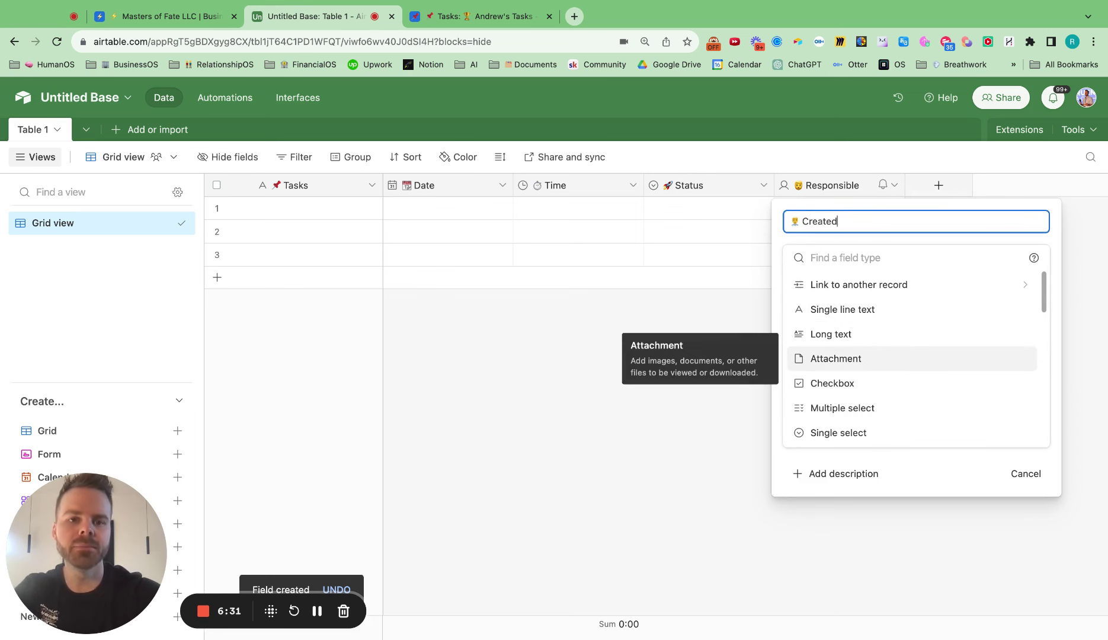
{"action": "type", "text": " By"}
{"action": "left_click", "coordinate": [838, 258]}
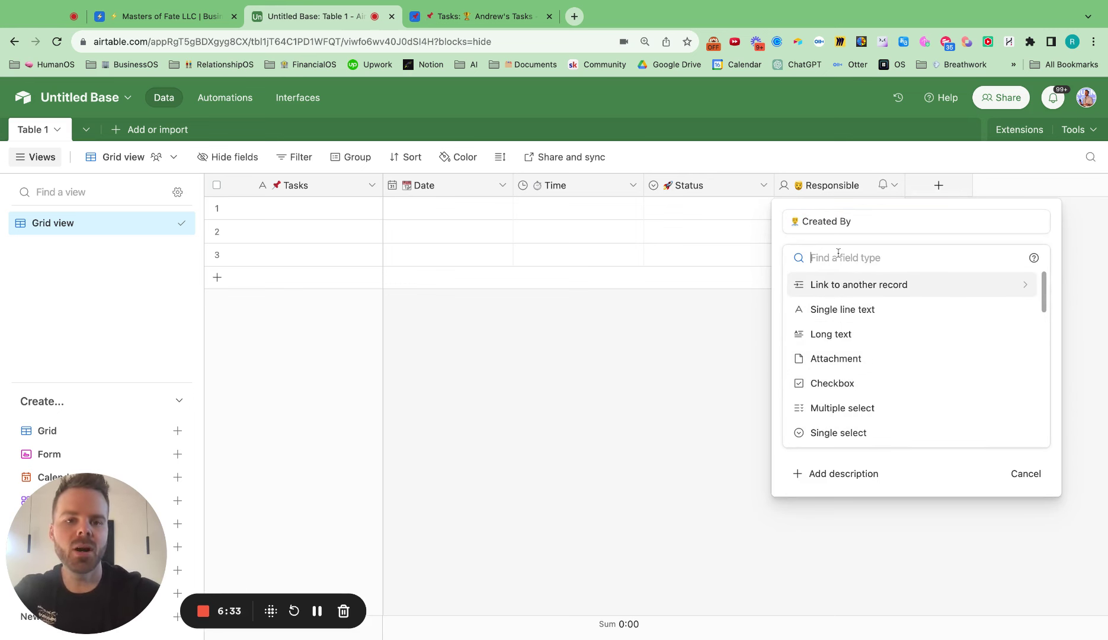
{"action": "type", "text": "cre"}
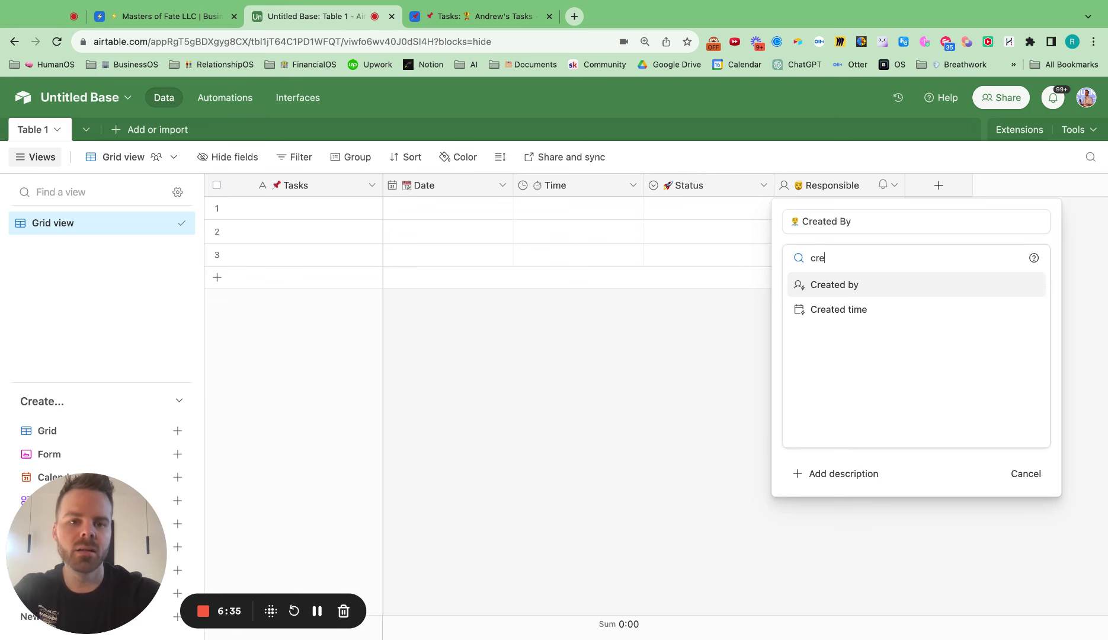
{"action": "left_click", "coordinate": [841, 289]}
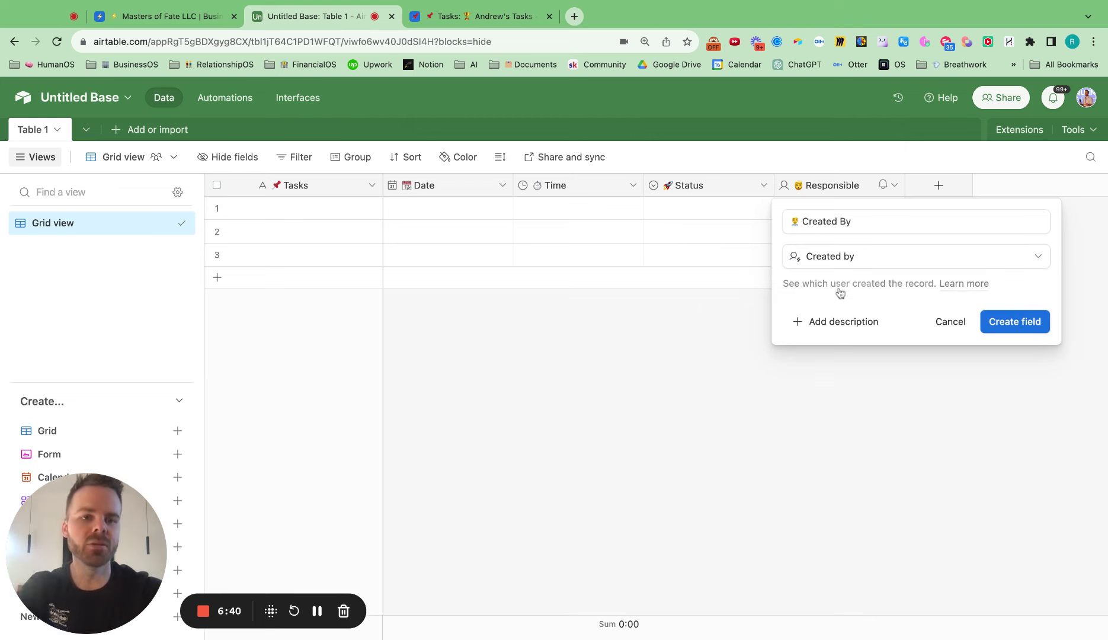
{"action": "left_click", "coordinate": [1031, 323]}
Step: Add an emoji-prefixed "Created Date" field of the Created time type with the time excluded, and narrow its column slightly
{"action": "scroll", "coordinate": [952, 234], "scroll_direction": "right", "scroll_amount": 2}
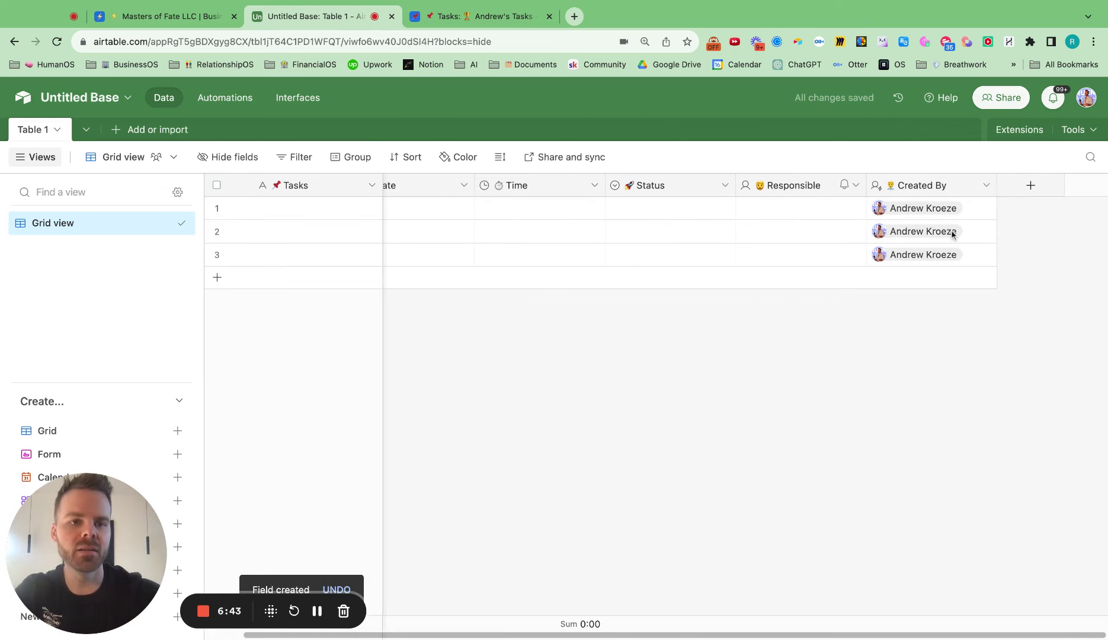
{"action": "left_click", "coordinate": [1030, 184]}
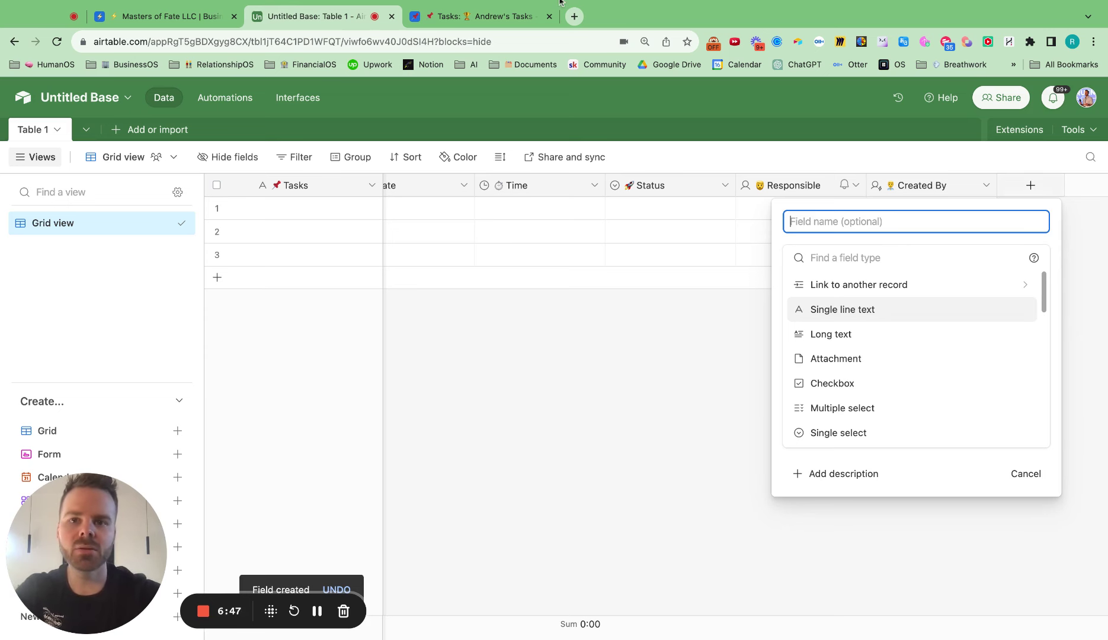
{"action": "left_click", "coordinate": [526, 13]}
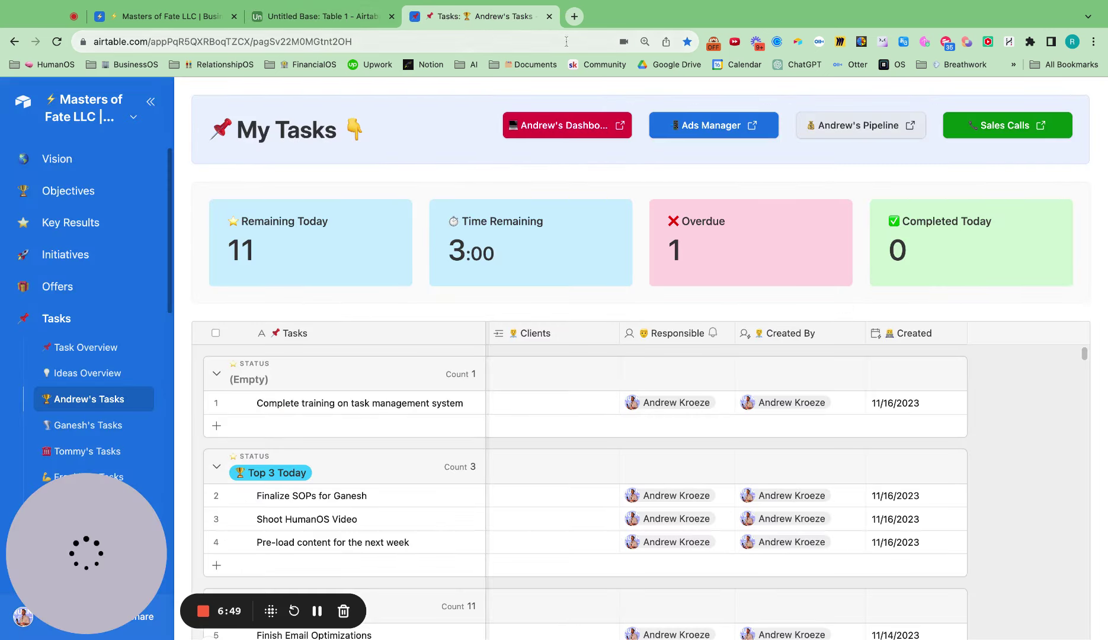
{"action": "left_click", "coordinate": [329, 17]}
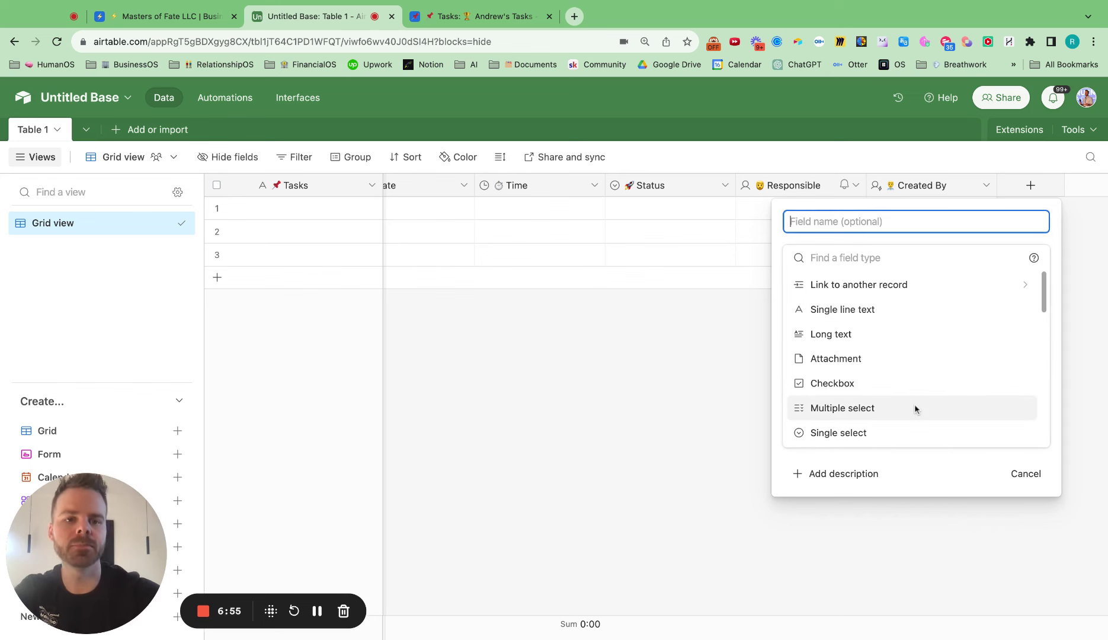
{"action": "type", "text": "👷"}
{"action": "type", "text": "Created Date"}
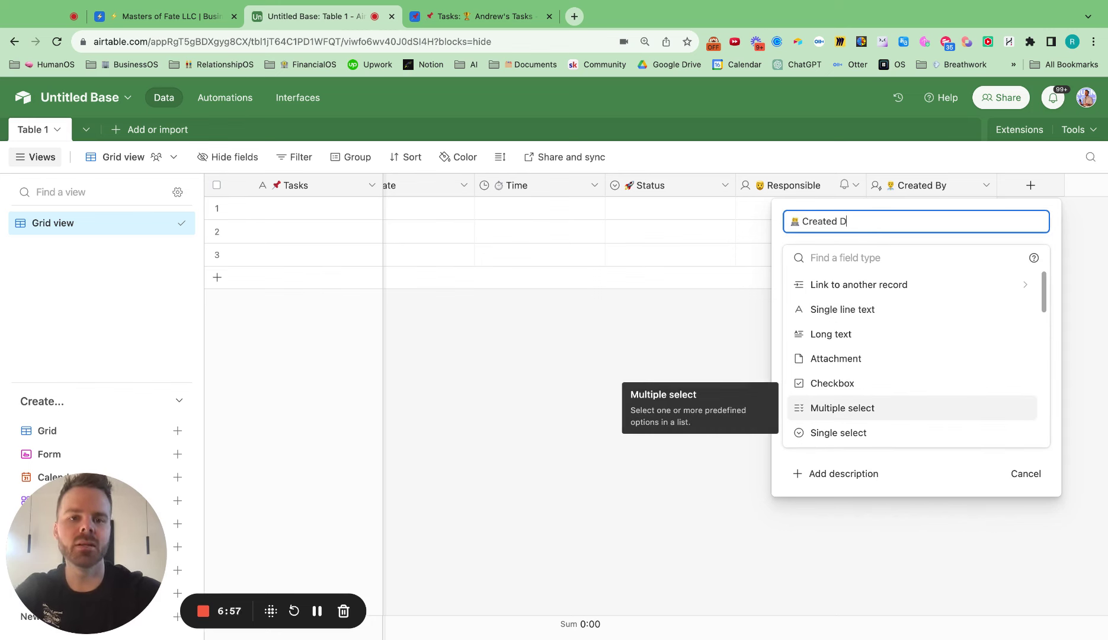
{"action": "left_click", "coordinate": [840, 260]}
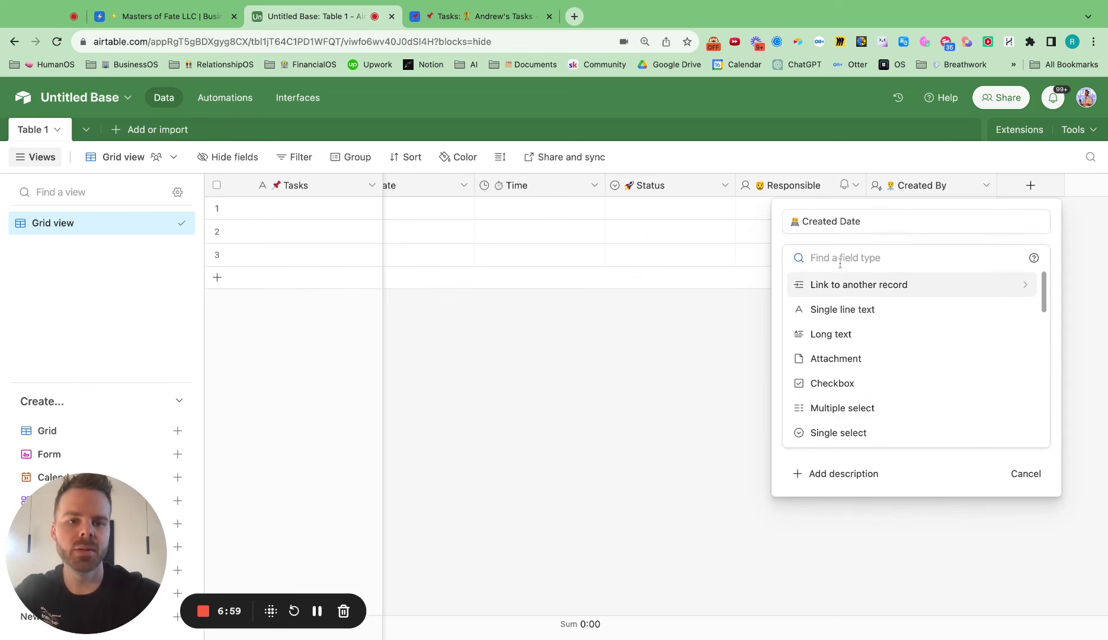
{"action": "type", "text": "creat"}
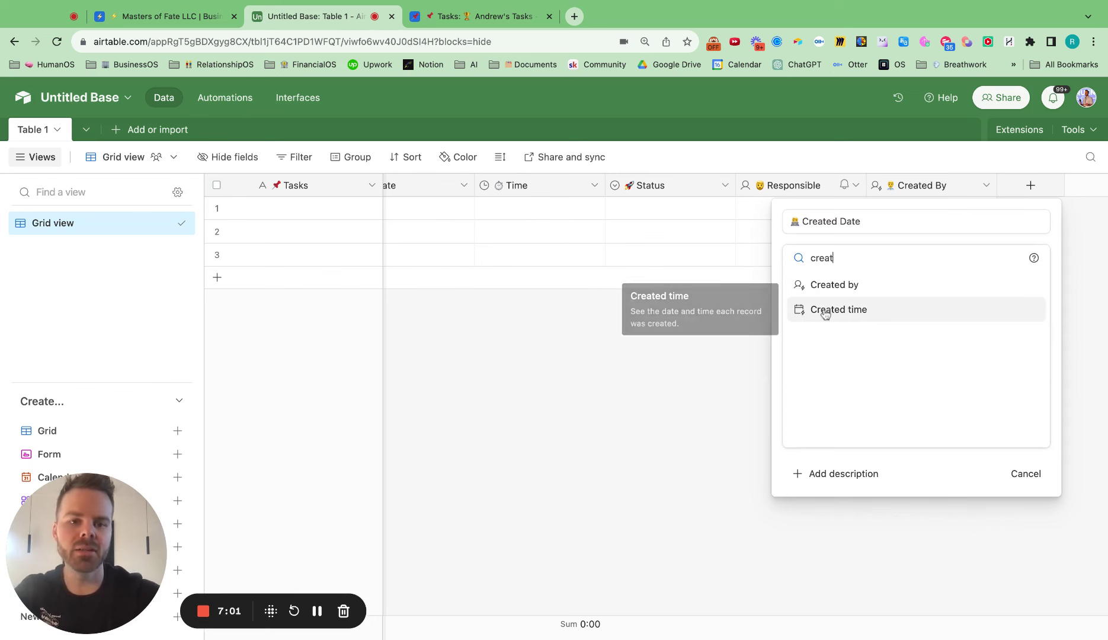
{"action": "left_click", "coordinate": [825, 314]}
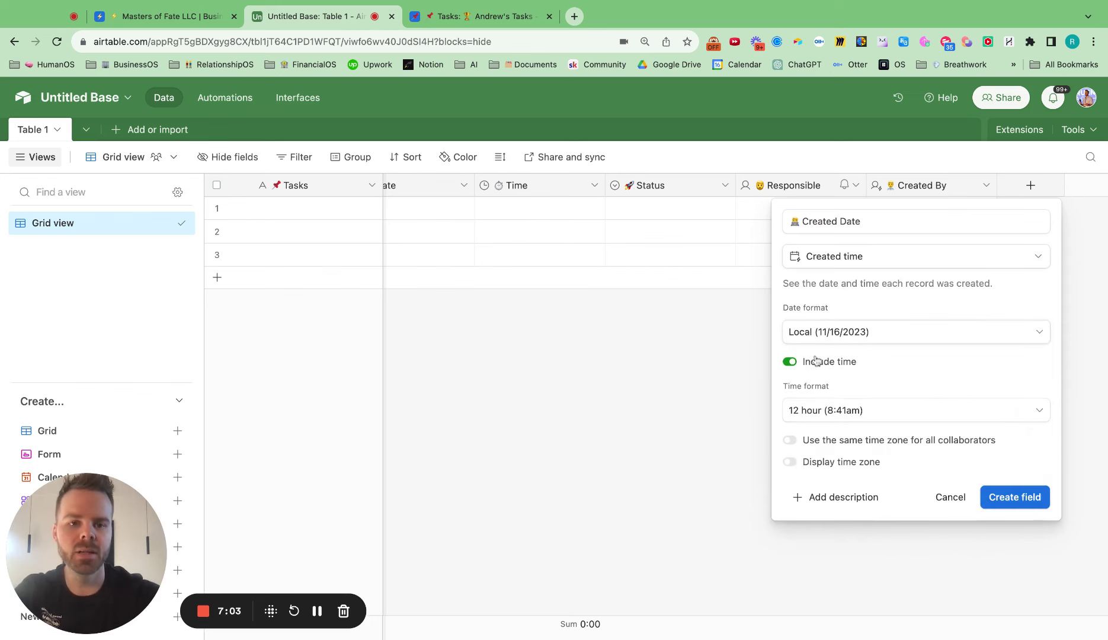
{"action": "left_click", "coordinate": [791, 363]}
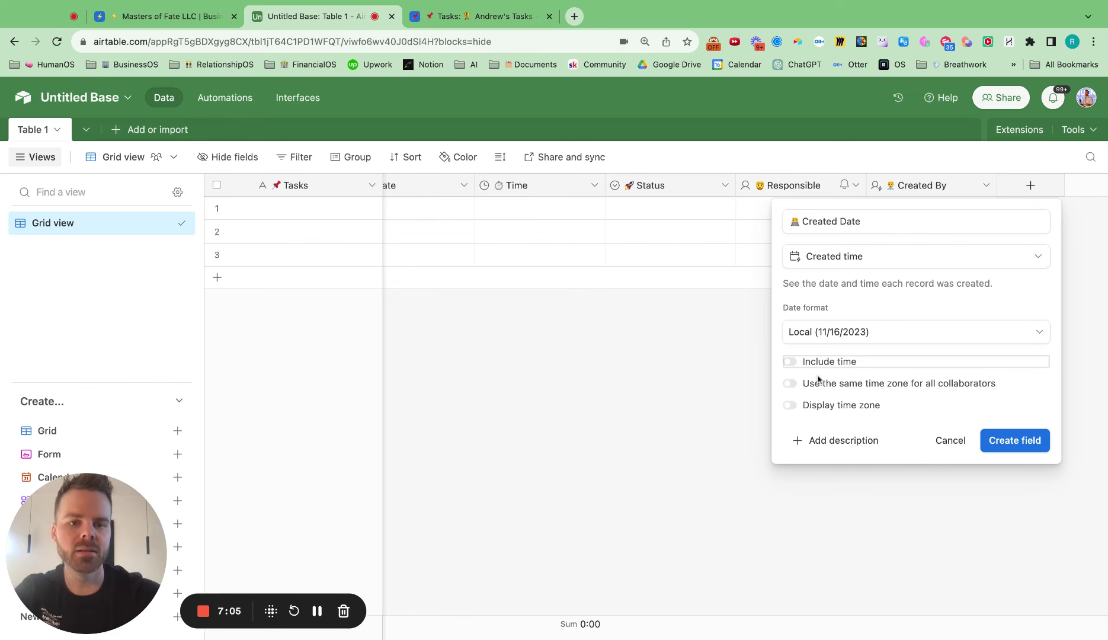
{"action": "left_click", "coordinate": [1000, 443]}
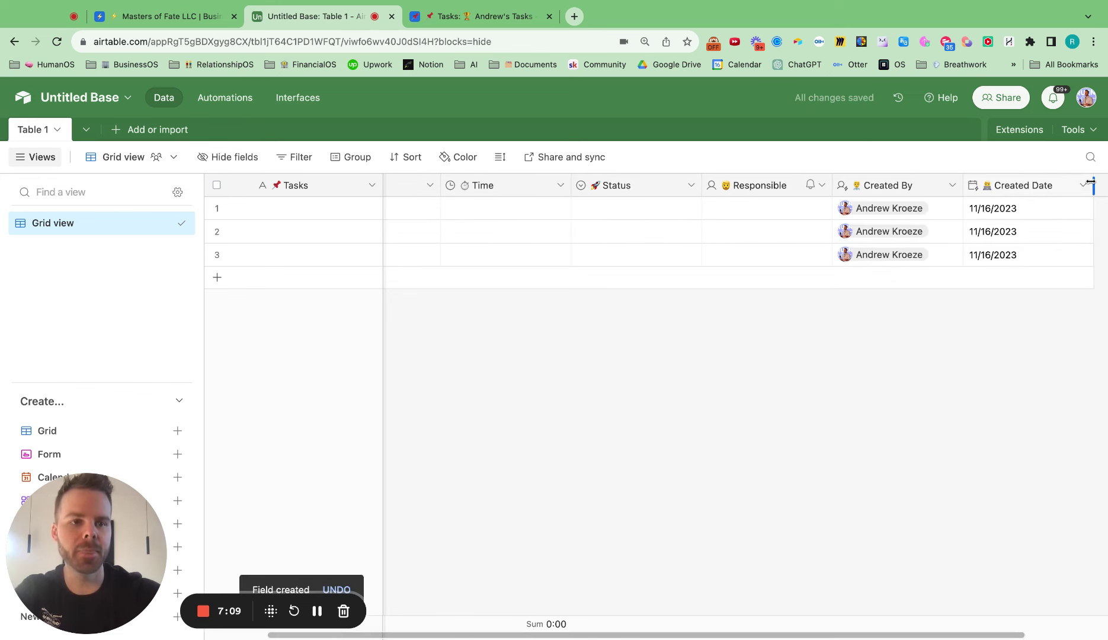
{"action": "left_click_drag", "start_coordinate": [1093, 185], "coordinate": [1075, 181]}
Step: Start a new field after Created Date and check the My Tasks interface for the columns still missing
{"action": "scroll", "coordinate": [1014, 478], "scroll_direction": "right", "scroll_amount": 3}
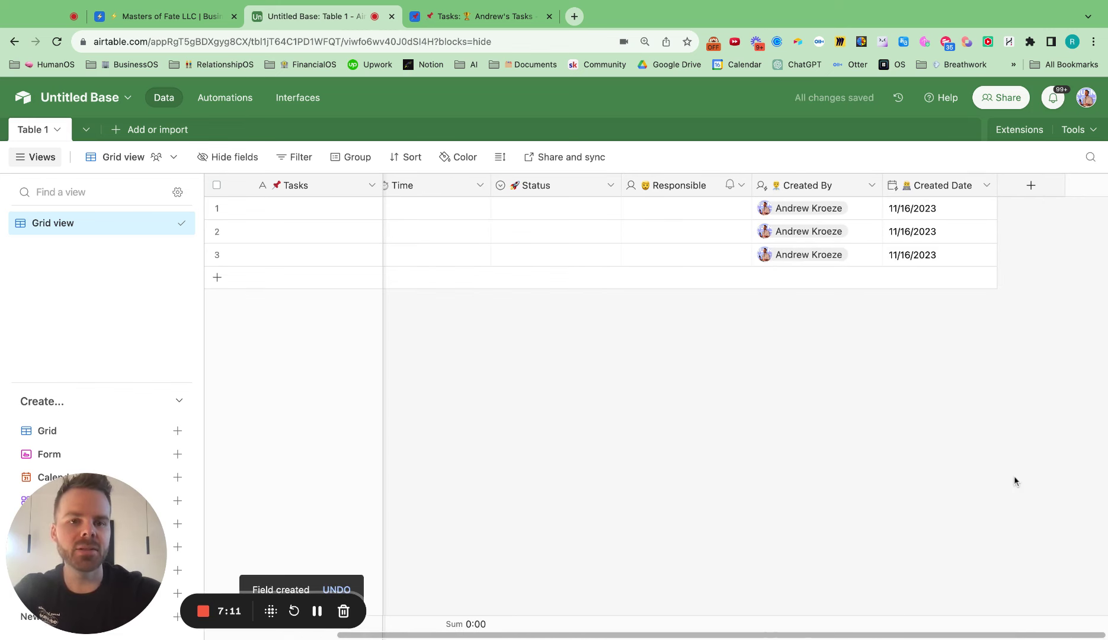
{"action": "left_click", "coordinate": [1030, 186]}
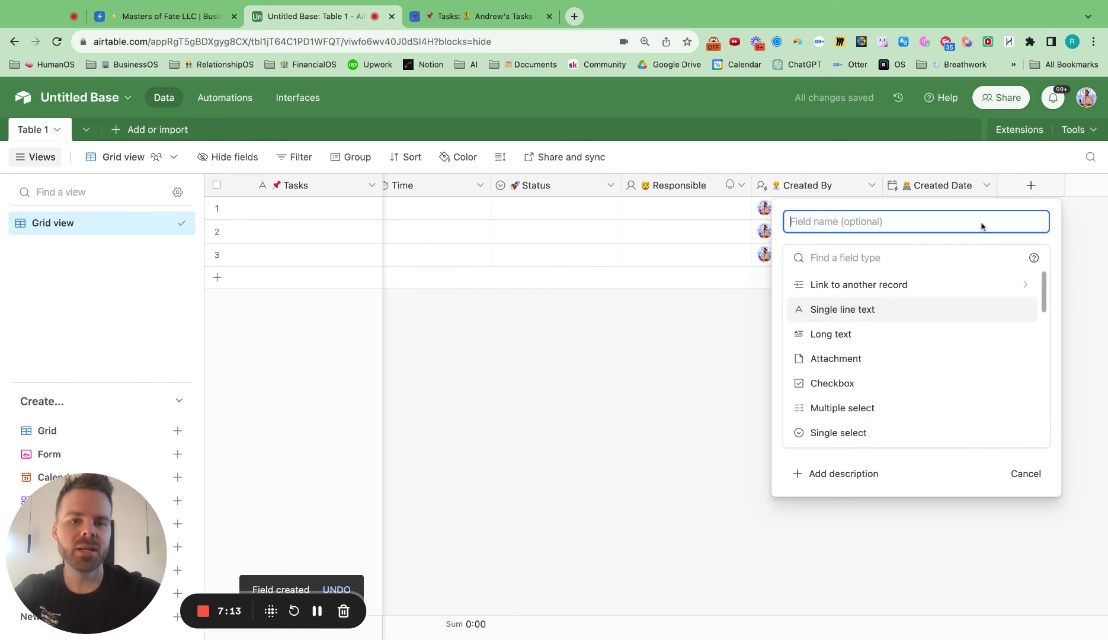
{"action": "left_click", "coordinate": [480, 16]}
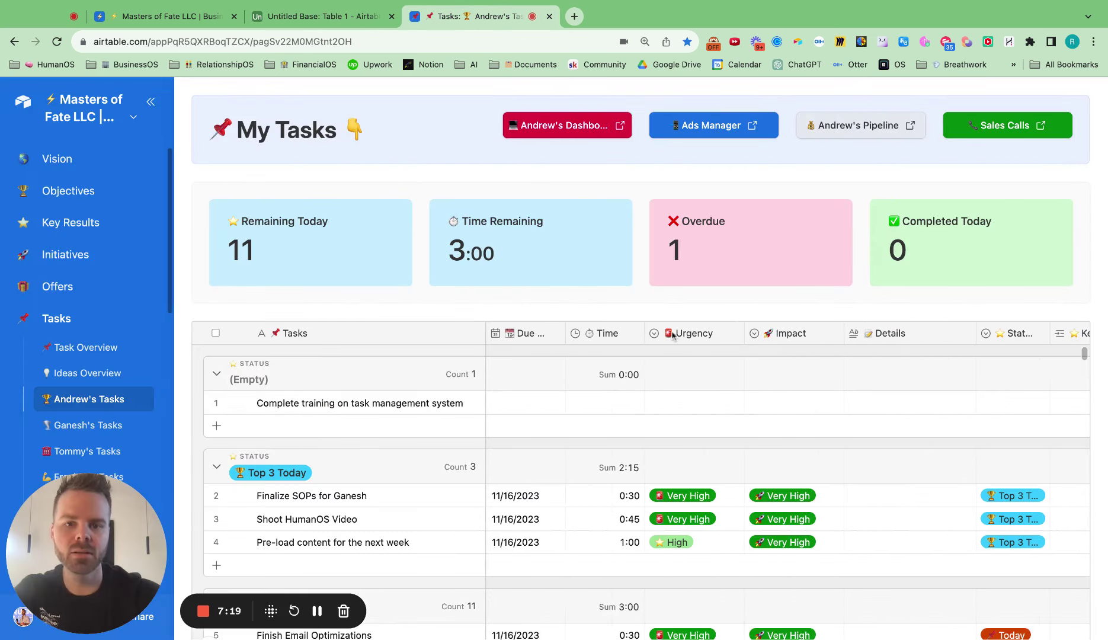
Step: Return to the Untitled Base and create an emoji-prefixed "Urgency" field with the Single line text type after Created Date
{"action": "left_click", "coordinate": [296, 16]}
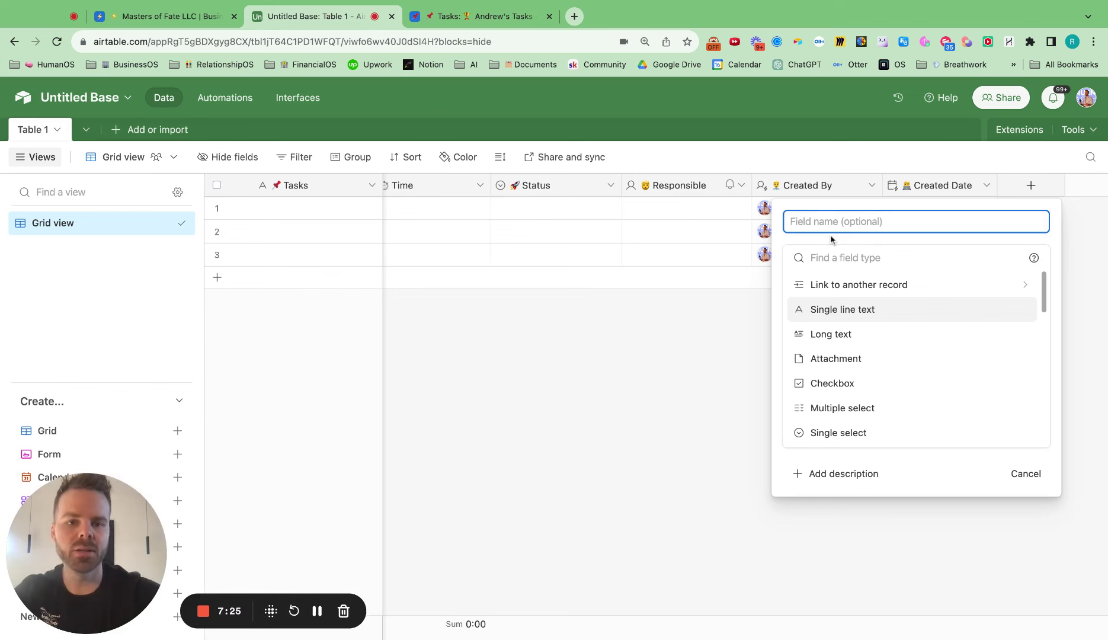
{"action": "type", "text": "📕"}
{"action": "type", "text": "U"}
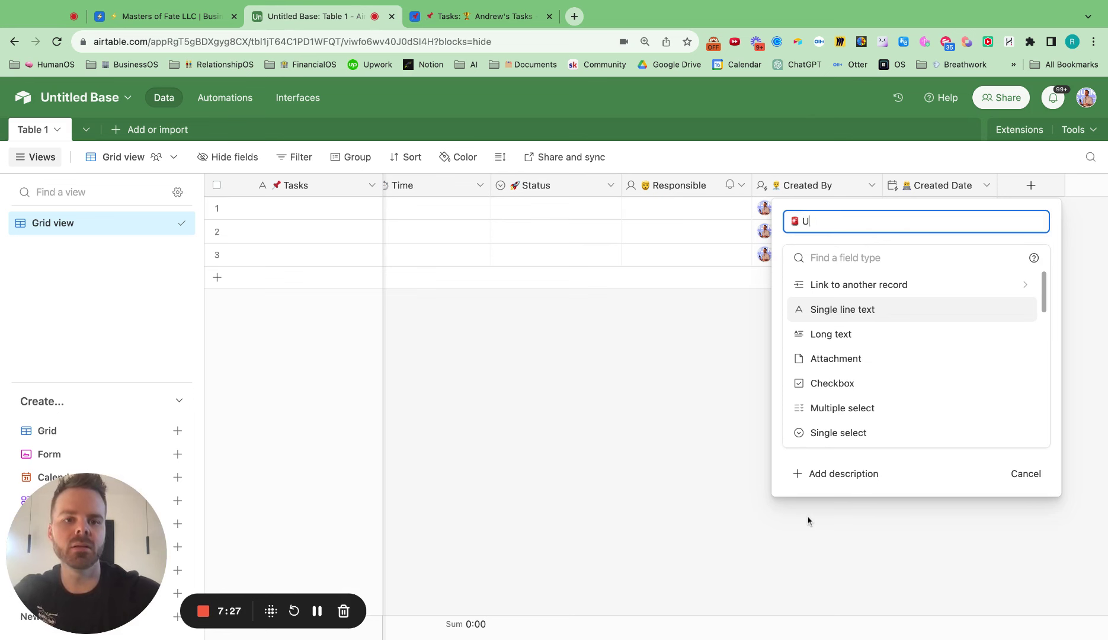
{"action": "type", "text": "rgency"}
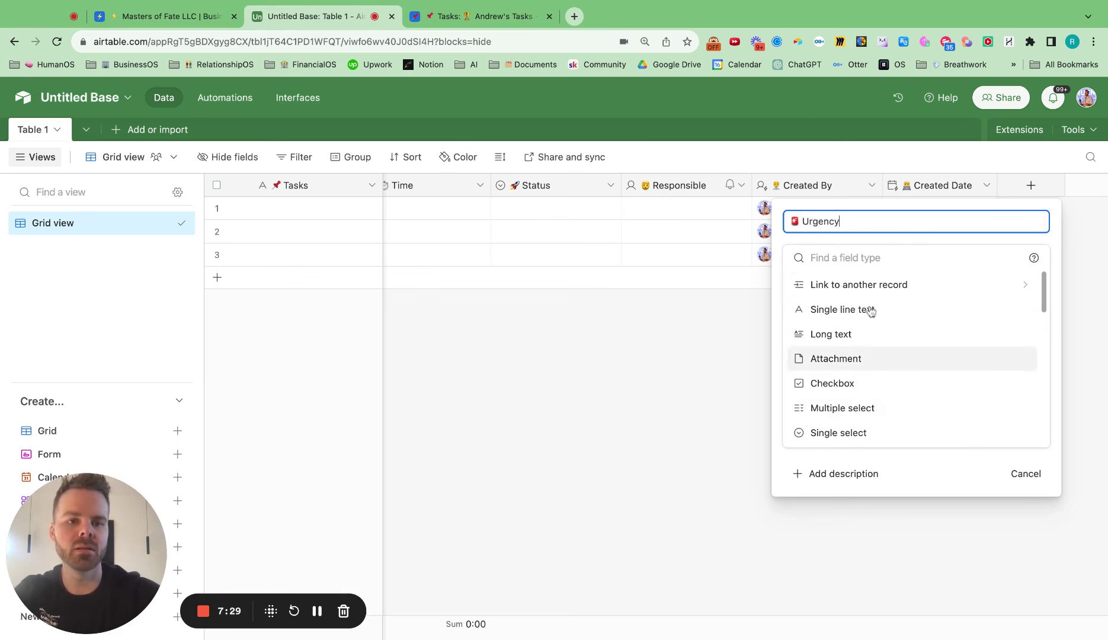
{"action": "left_click", "coordinate": [853, 262]}
{"action": "type", "text": "urg"}
{"action": "key", "text": "BackSpace"}
{"action": "key", "text": "BackSpace"}
{"action": "key", "text": "BackSpace"}
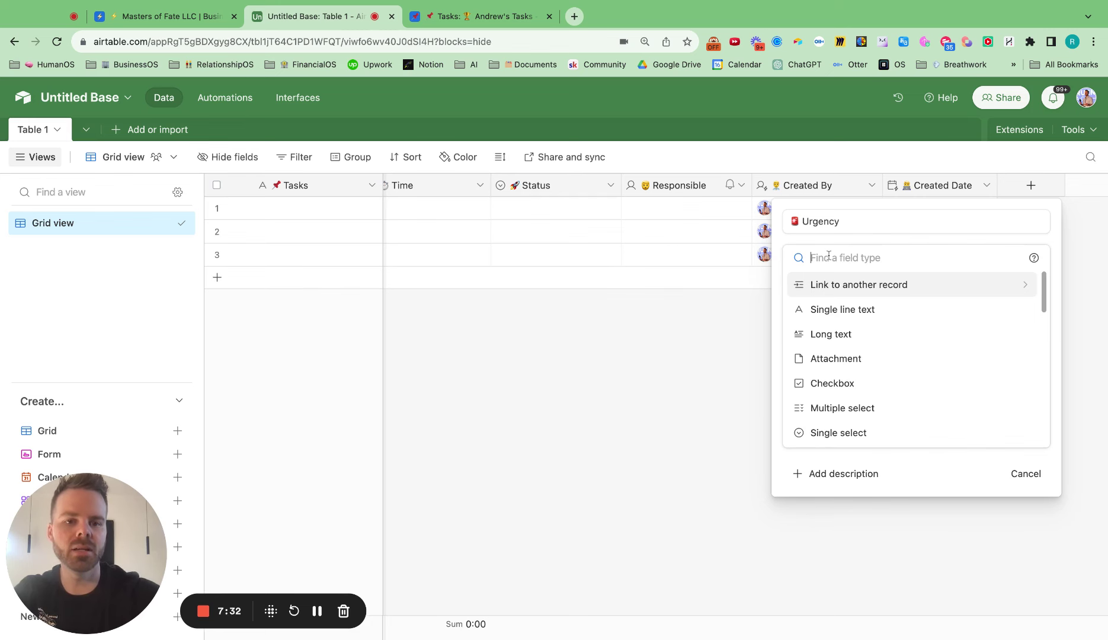
{"action": "left_click", "coordinate": [853, 309]}
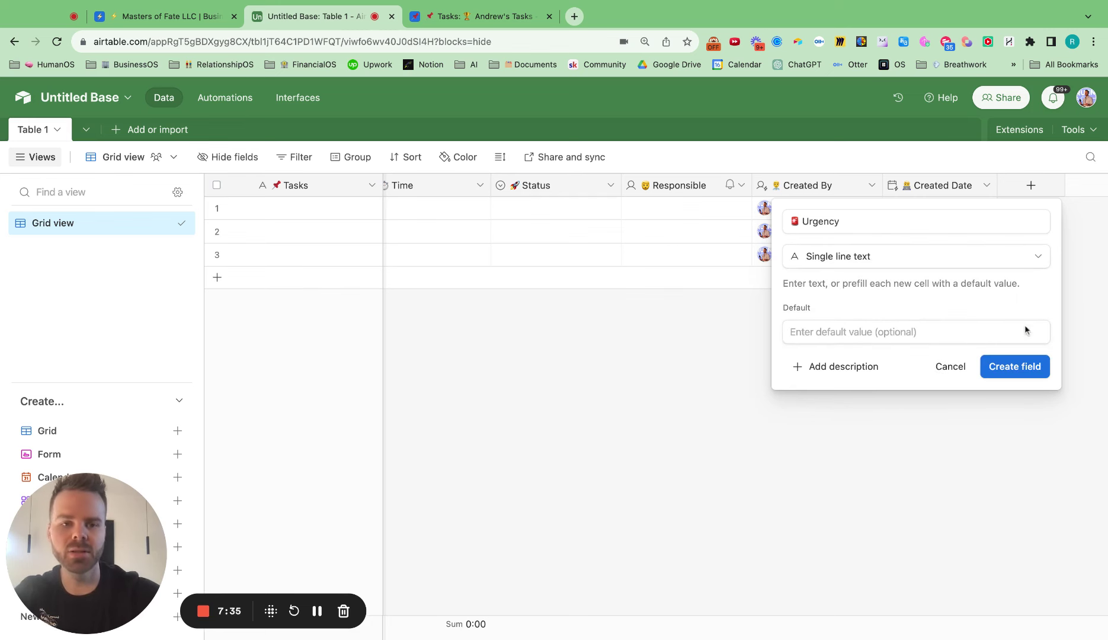
{"action": "left_click", "coordinate": [1033, 368]}
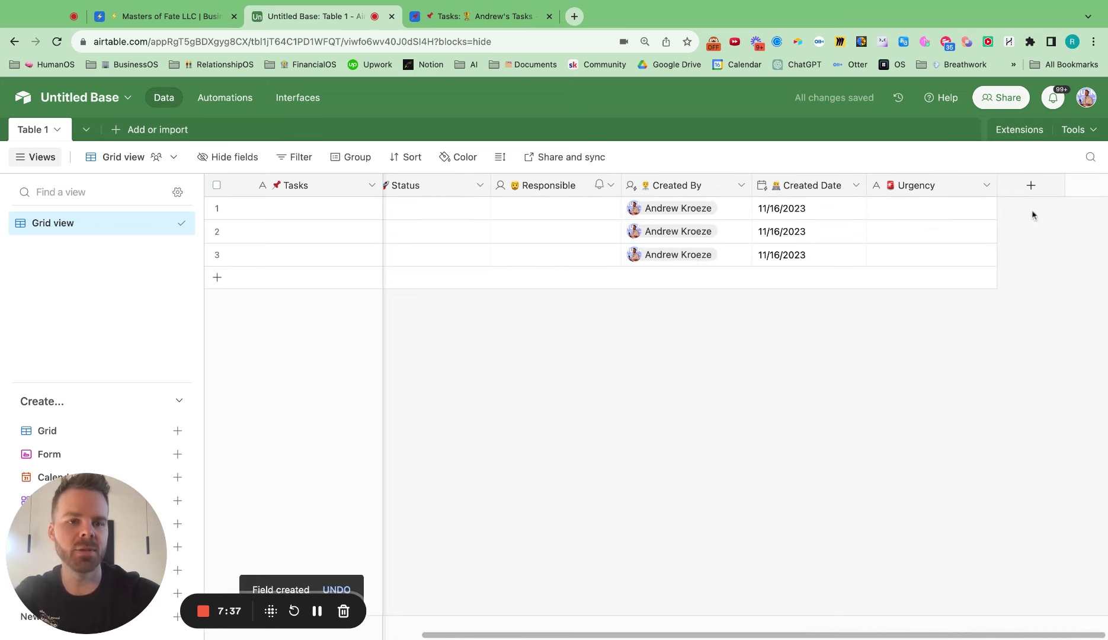
Step: Create a rocket-emoji-prefixed "Impact" field with the Single line text type after Urgency
{"action": "left_click", "coordinate": [1031, 186]}
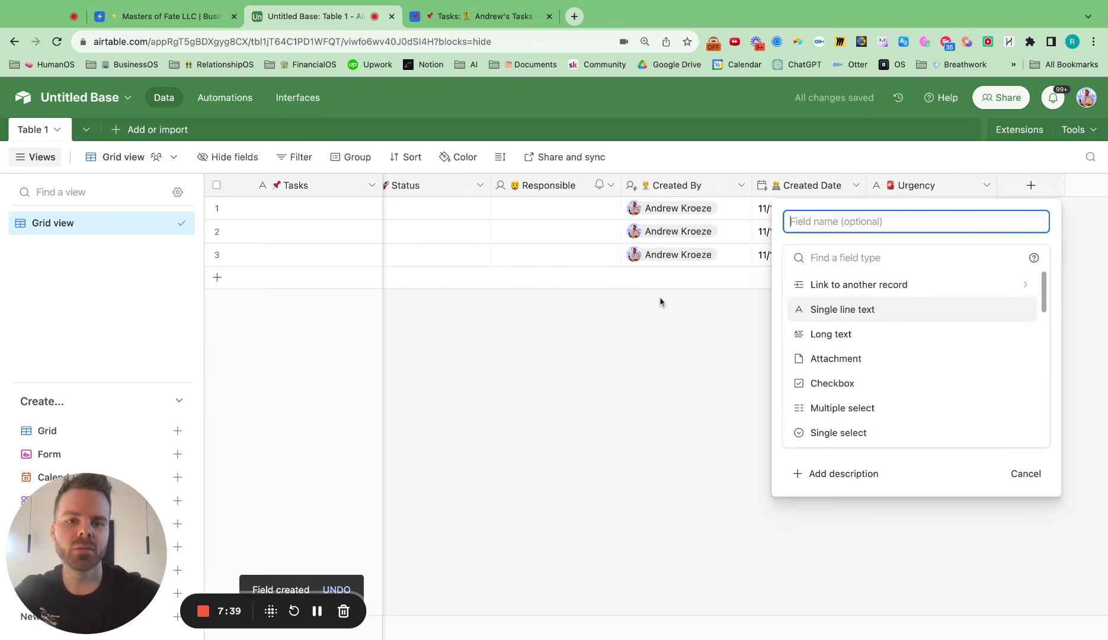
{"action": "type", "text": "🚀"}
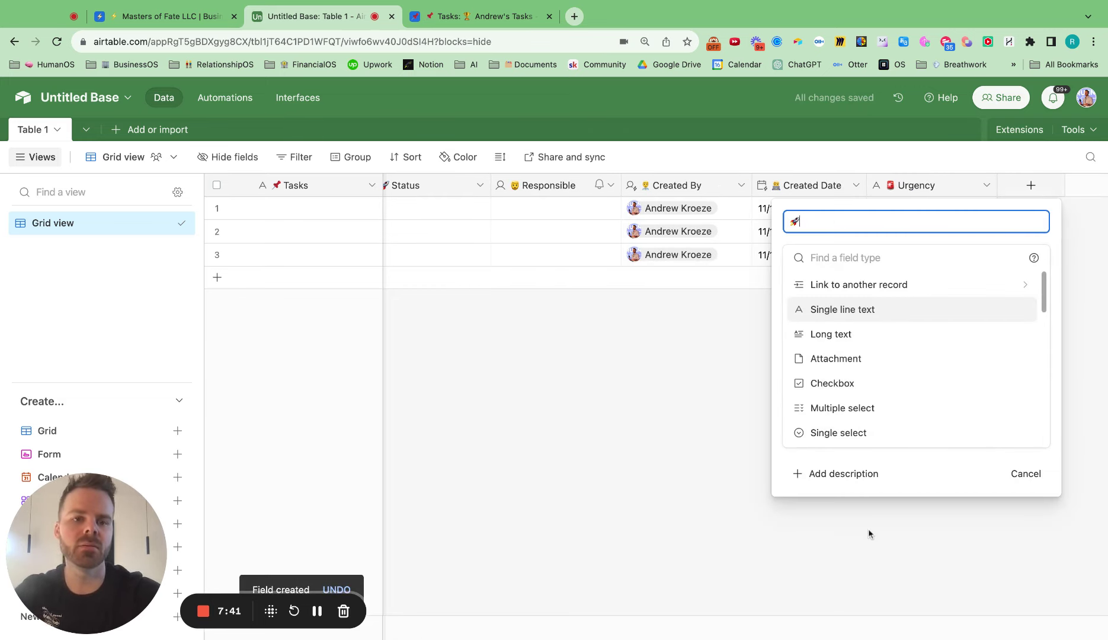
{"action": "type", "text": "Impact"}
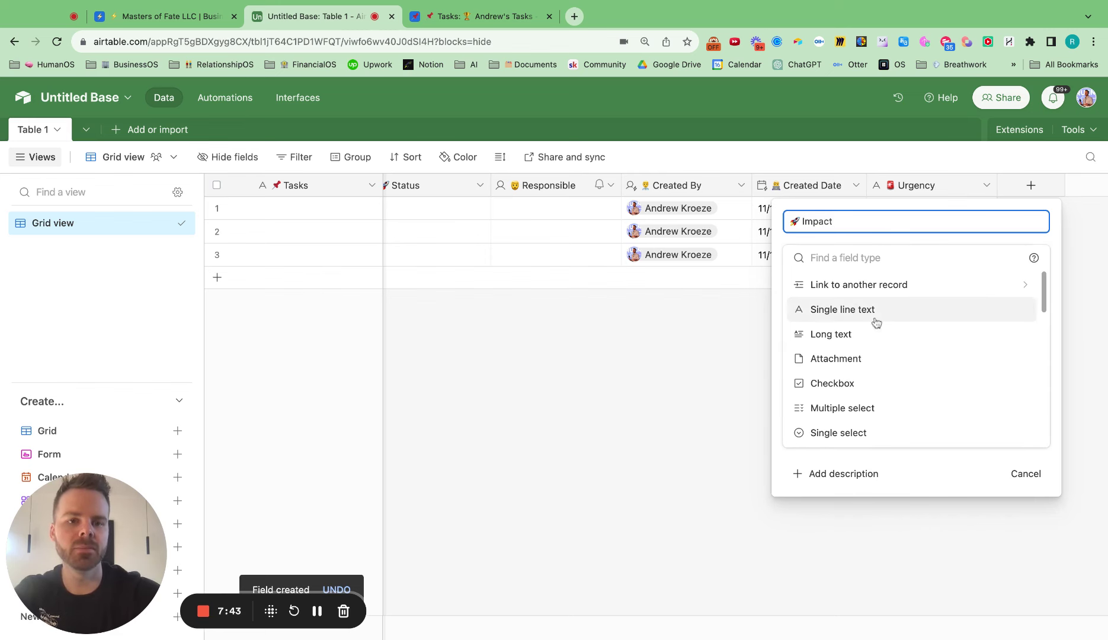
{"action": "key", "text": "Tab"}
{"action": "left_click", "coordinate": [835, 311]}
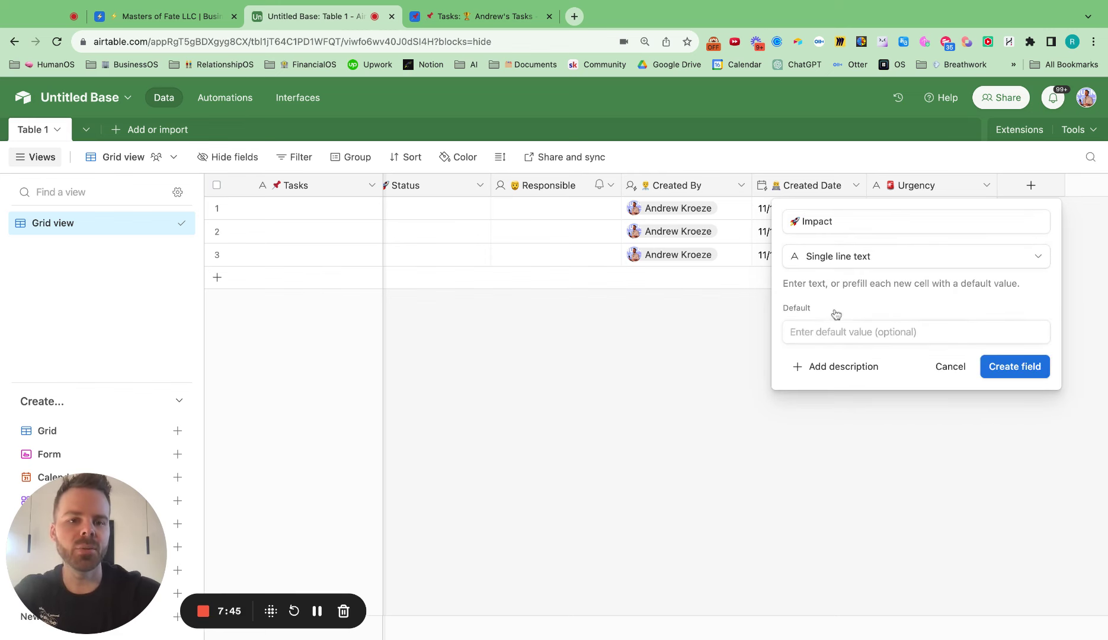
{"action": "left_click", "coordinate": [1031, 368]}
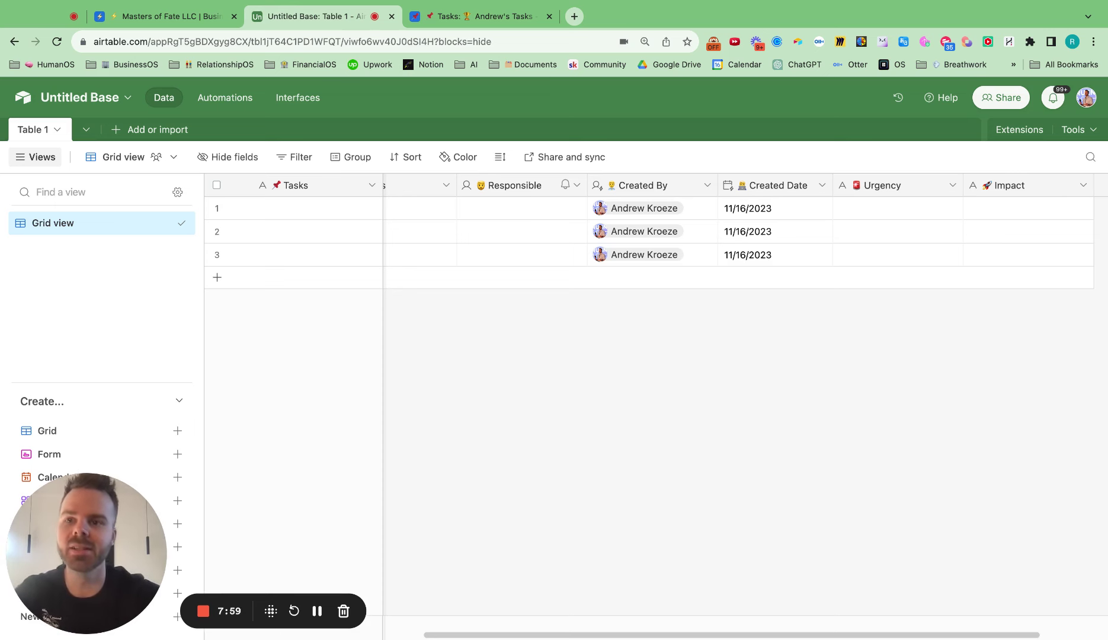
Step: Copy a Very High Urgency cell from the Masters of Fate base into the first record's Urgency cell as a single select, and check its options
{"action": "left_click", "coordinate": [197, 18]}
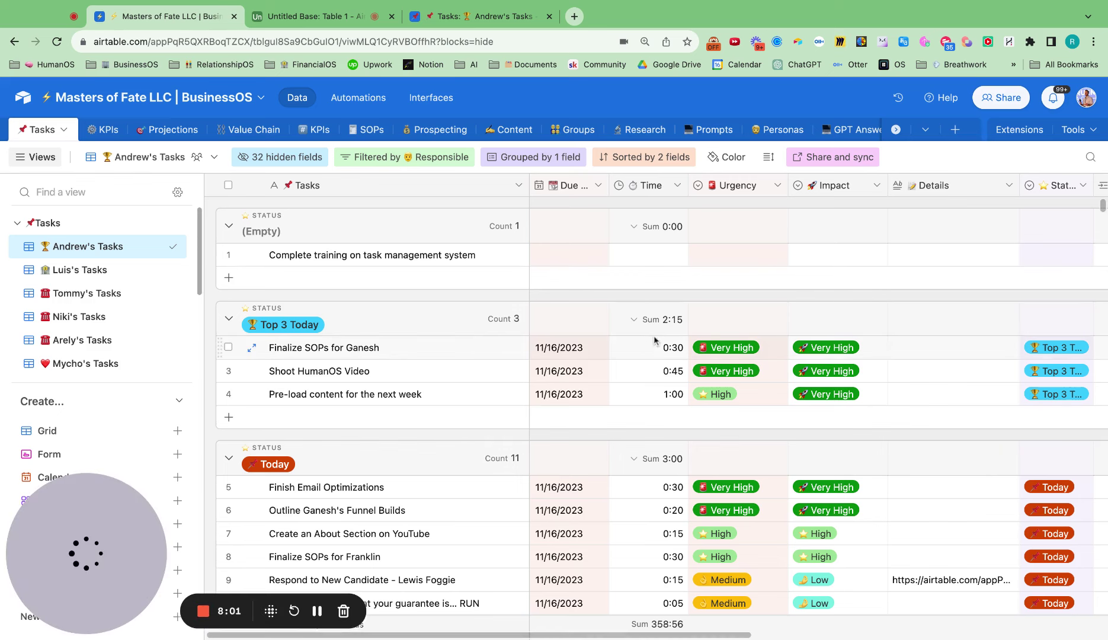
{"action": "left_click", "coordinate": [735, 348]}
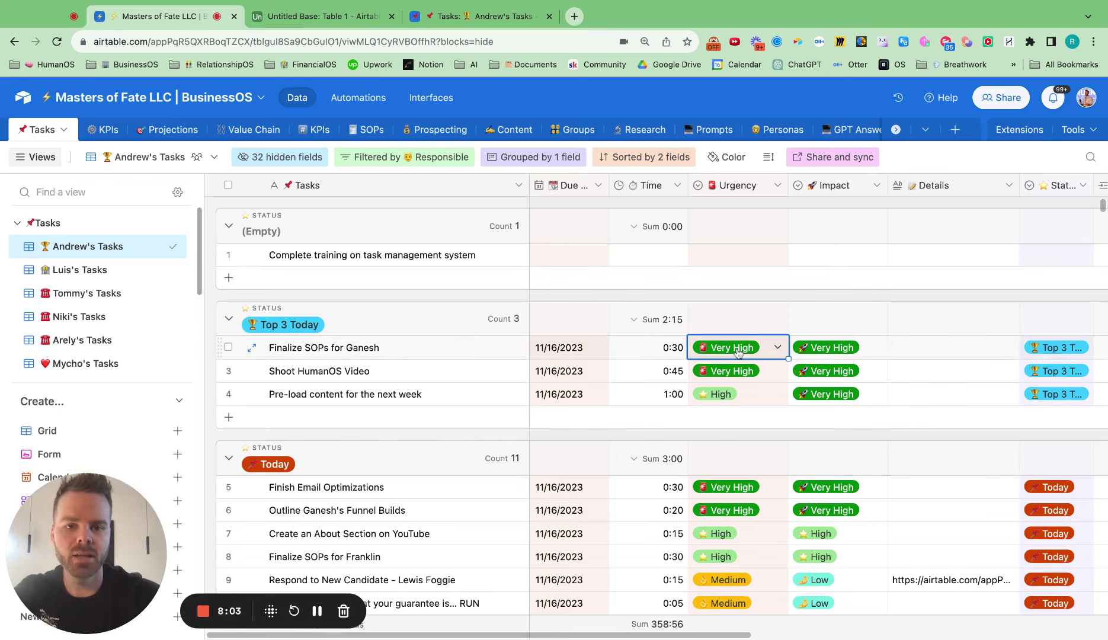
{"action": "left_click", "coordinate": [486, 17]}
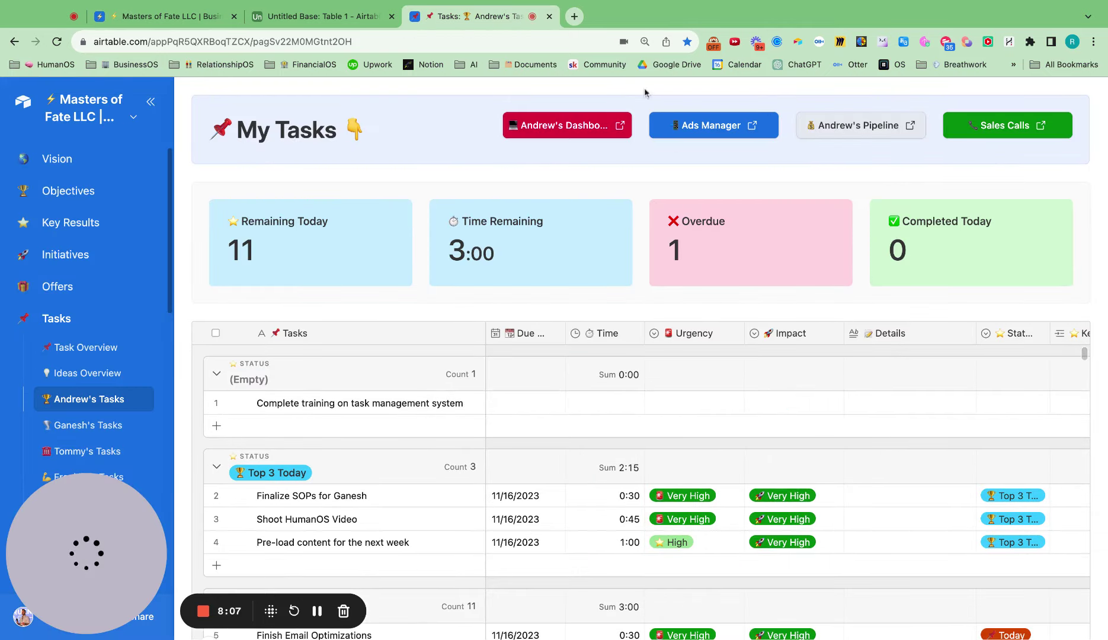
{"action": "left_click", "coordinate": [359, 19]}
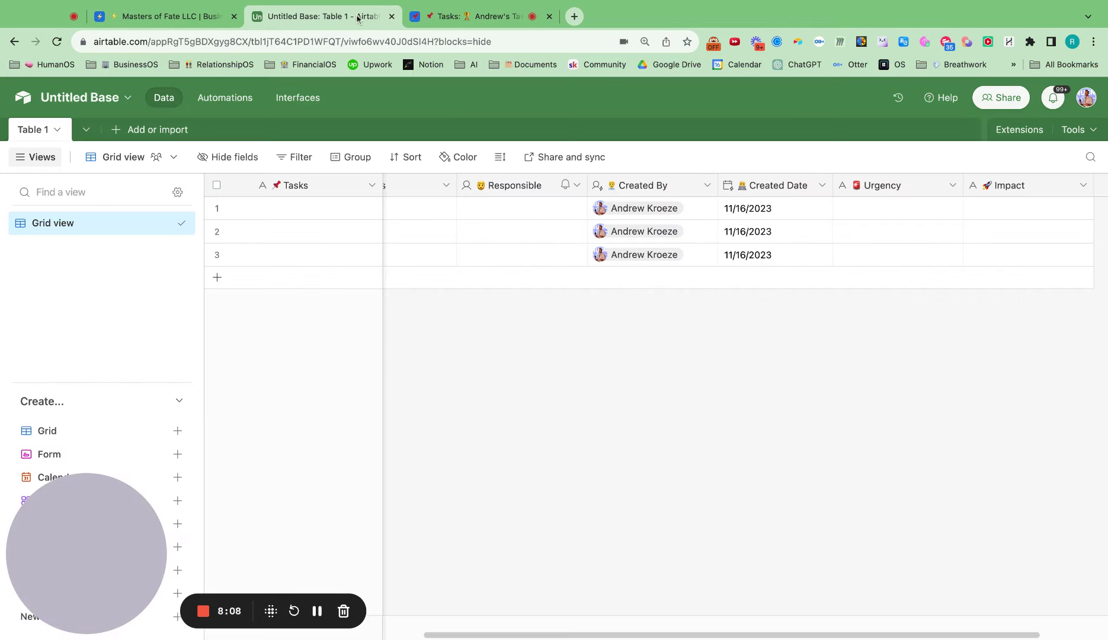
{"action": "left_click", "coordinate": [883, 212]}
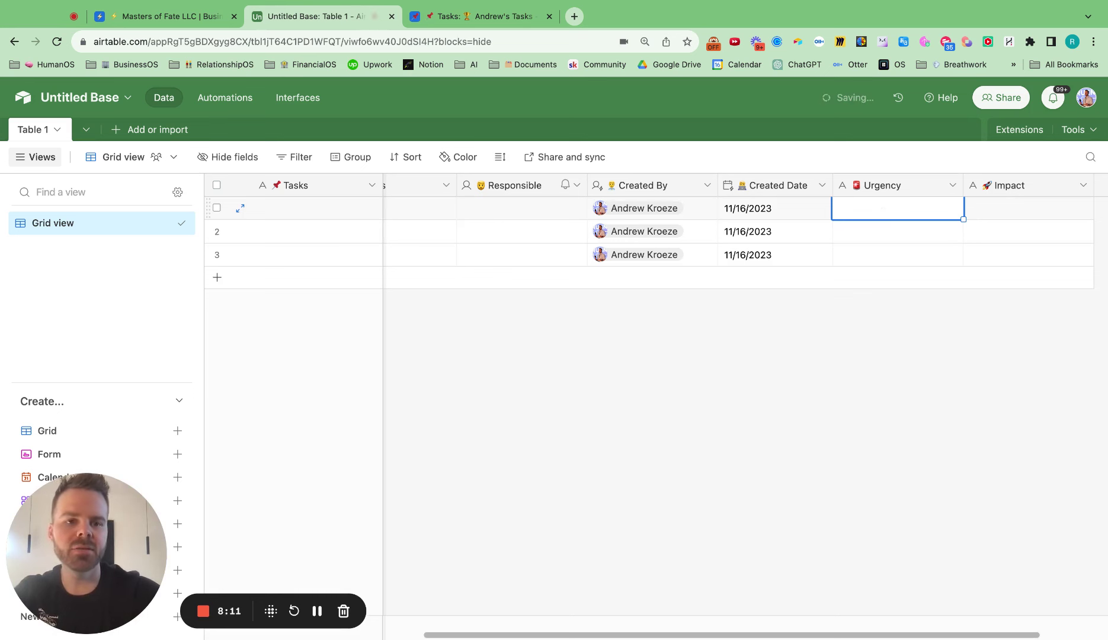
{"action": "type", "text": "Very High"}
{"action": "left_click", "coordinate": [930, 349]}
{"action": "left_click", "coordinate": [935, 212]}
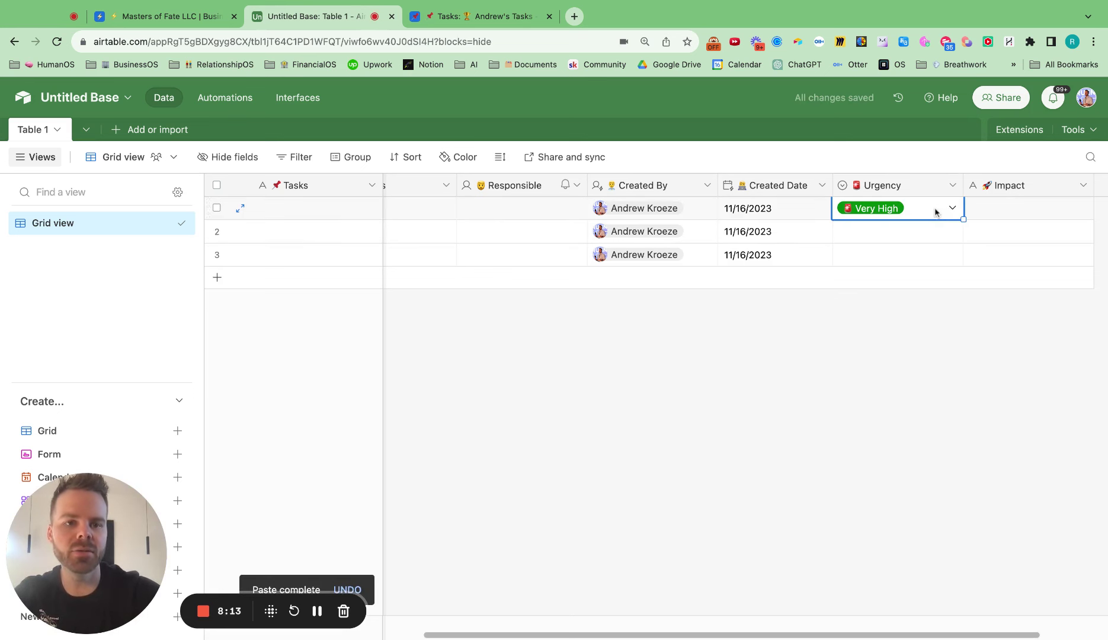
{"action": "left_click", "coordinate": [935, 212]}
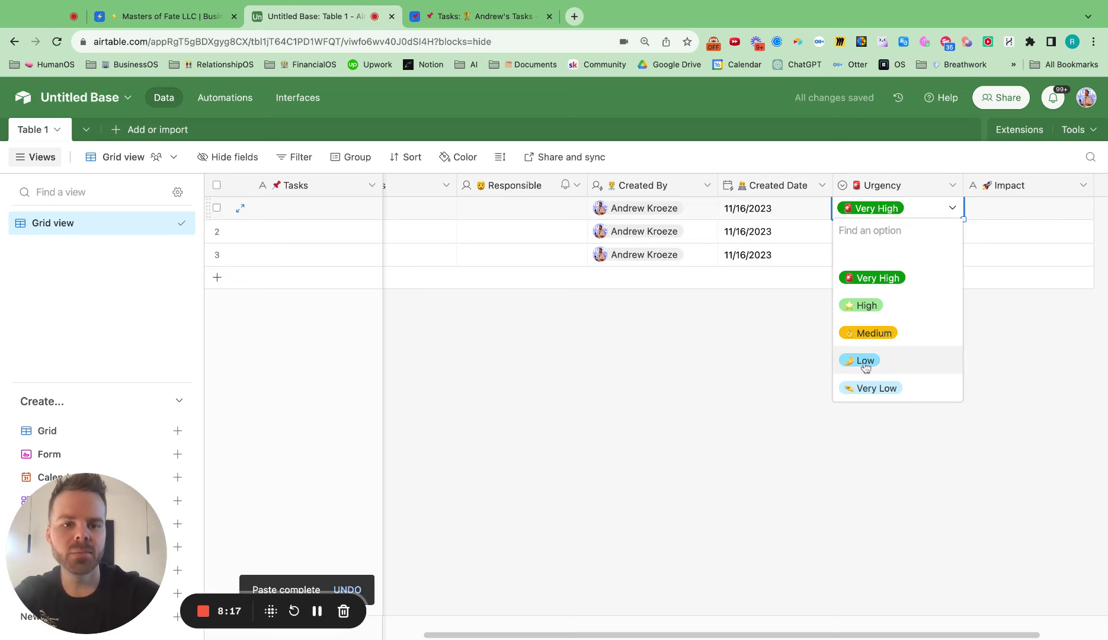
{"action": "left_click", "coordinate": [966, 458]}
Step: Copy a Very High Impact cell from the Masters of Fate base into the first record's Impact cell, bringing over its single select format
{"action": "left_click", "coordinate": [182, 13]}
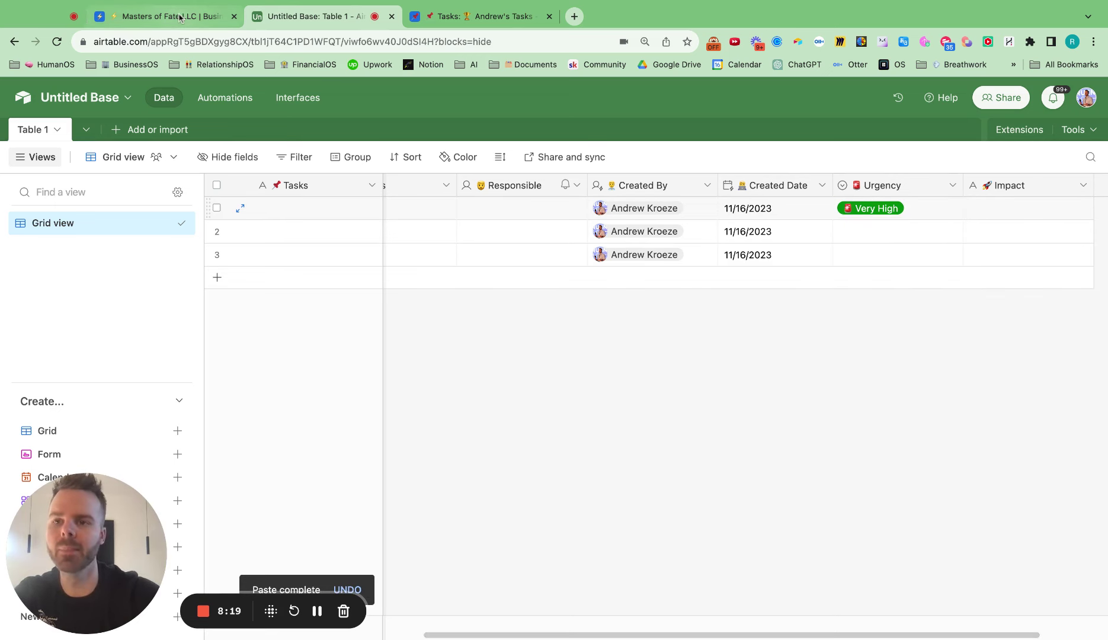
{"action": "left_click", "coordinate": [834, 349]}
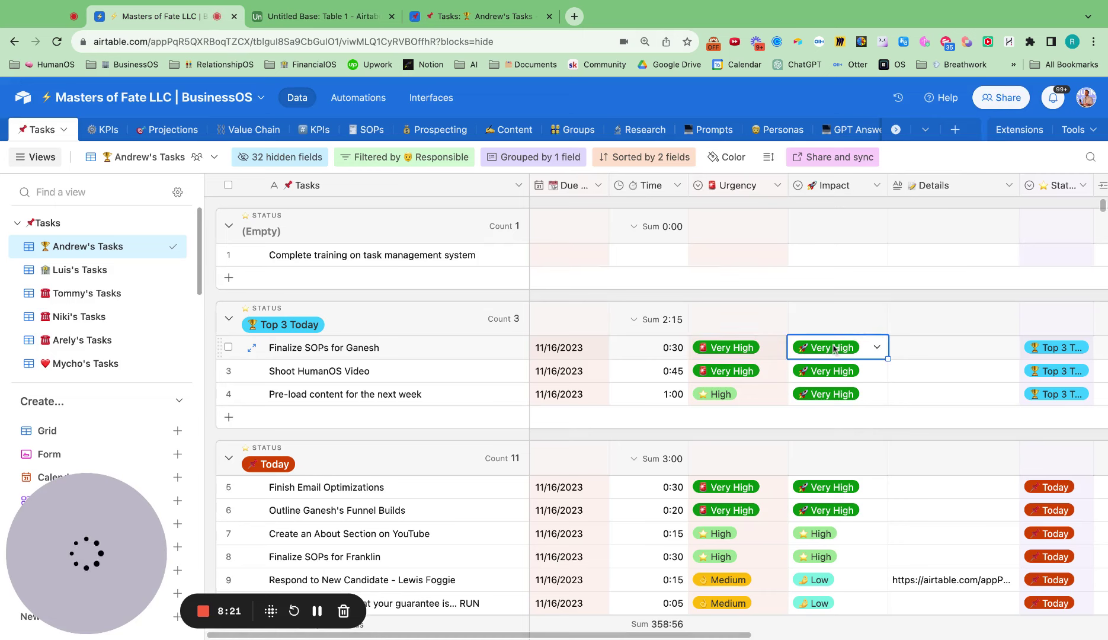
{"action": "key", "text": "super+c"}
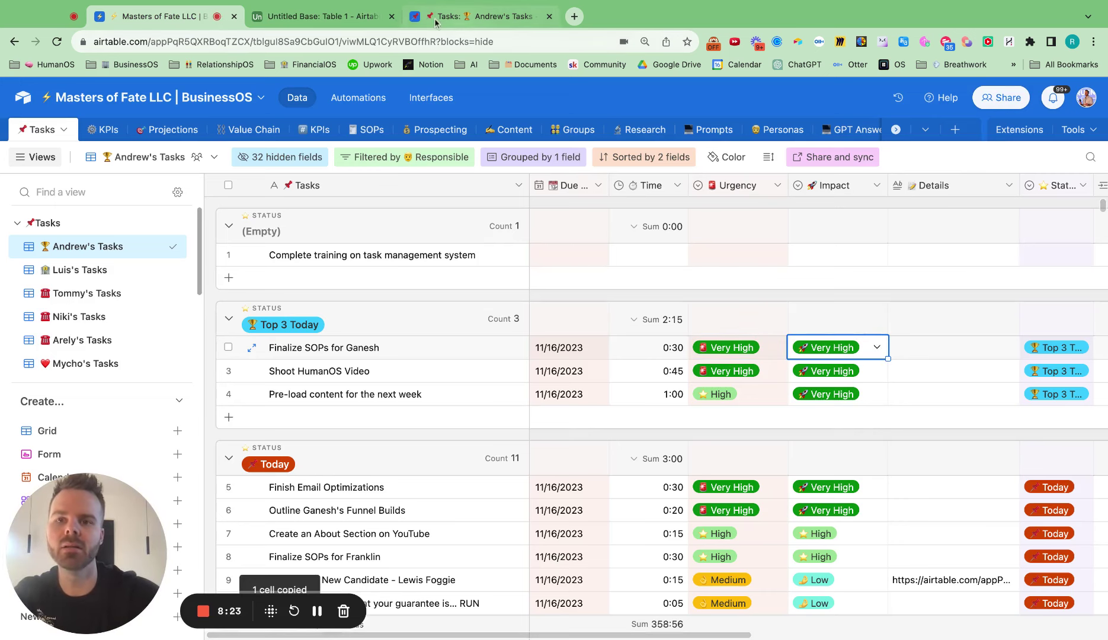
{"action": "left_click", "coordinate": [360, 16]}
{"action": "left_click", "coordinate": [997, 217]}
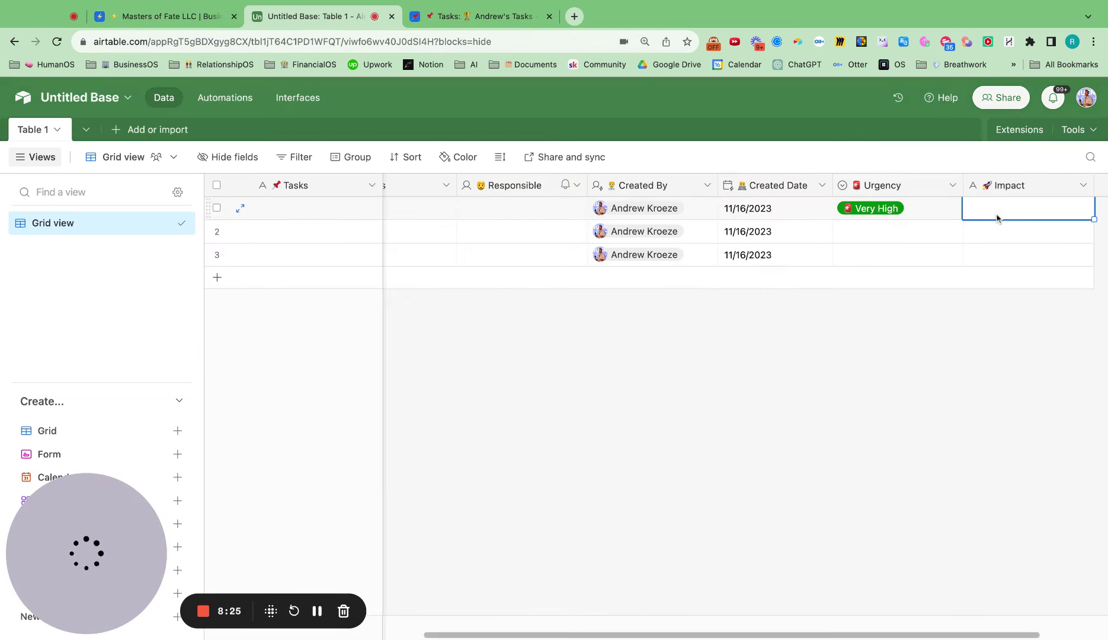
{"action": "key", "text": "super+v"}
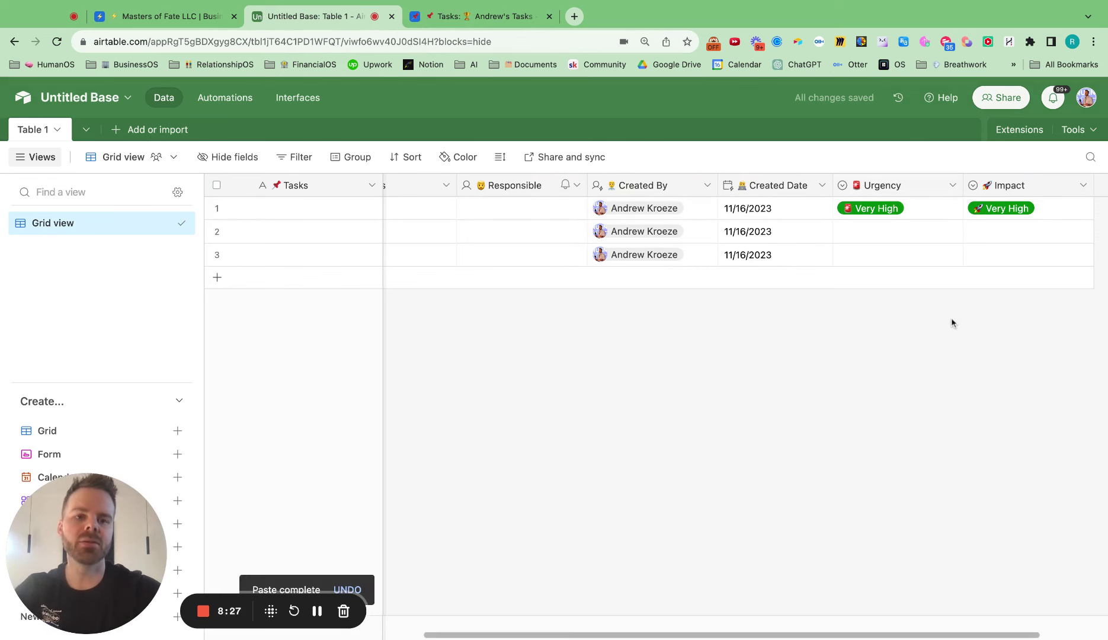
Step: Move the Urgency and Impact fields between Date and Time, with Urgency placed first
{"action": "left_click_drag", "start_coordinate": [901, 193], "coordinate": [515, 193]}
{"action": "scroll", "coordinate": [730, 242], "scroll_direction": "right", "scroll_amount": 5}
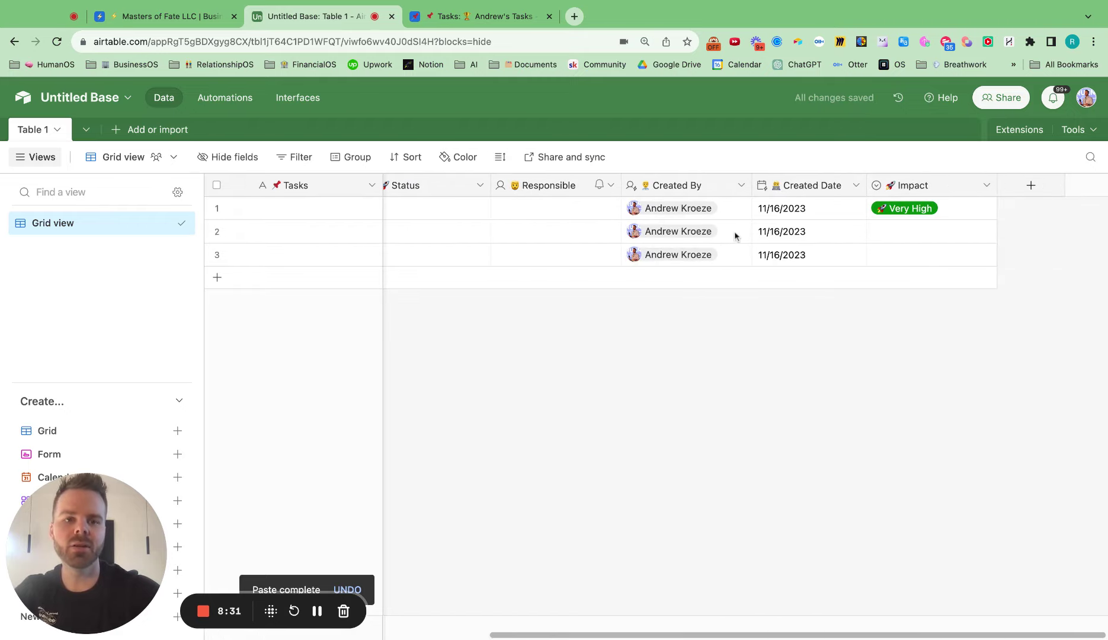
{"action": "left_click_drag", "start_coordinate": [916, 188], "coordinate": [916, 189]}
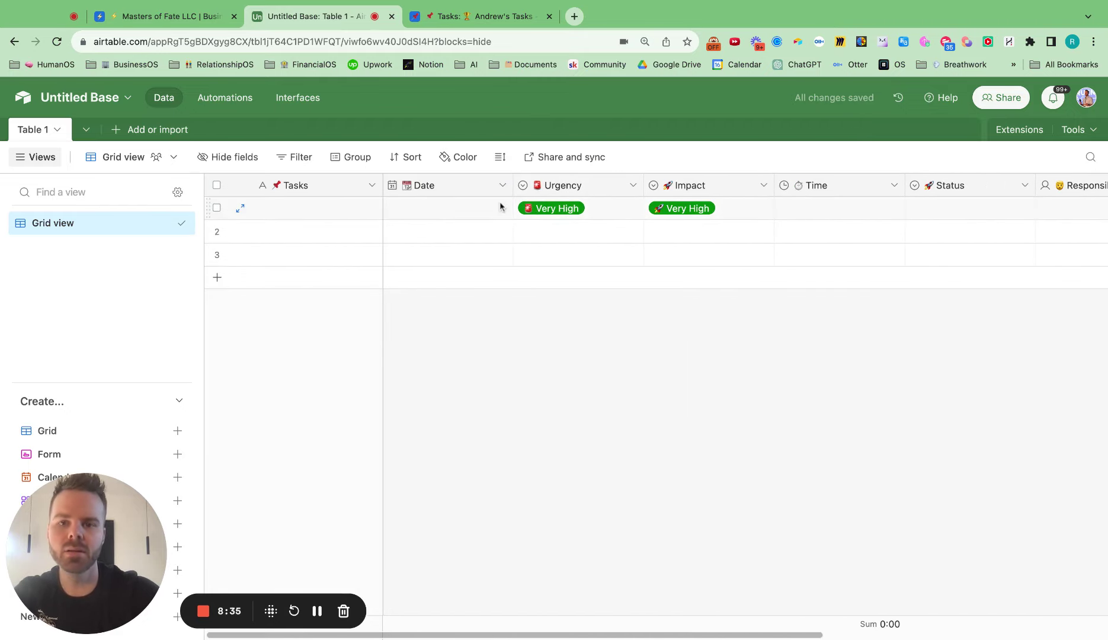
Step: Narrow the Date, Urgency and Impact columns slightly
{"action": "left_click_drag", "start_coordinate": [513, 186], "coordinate": [483, 186]}
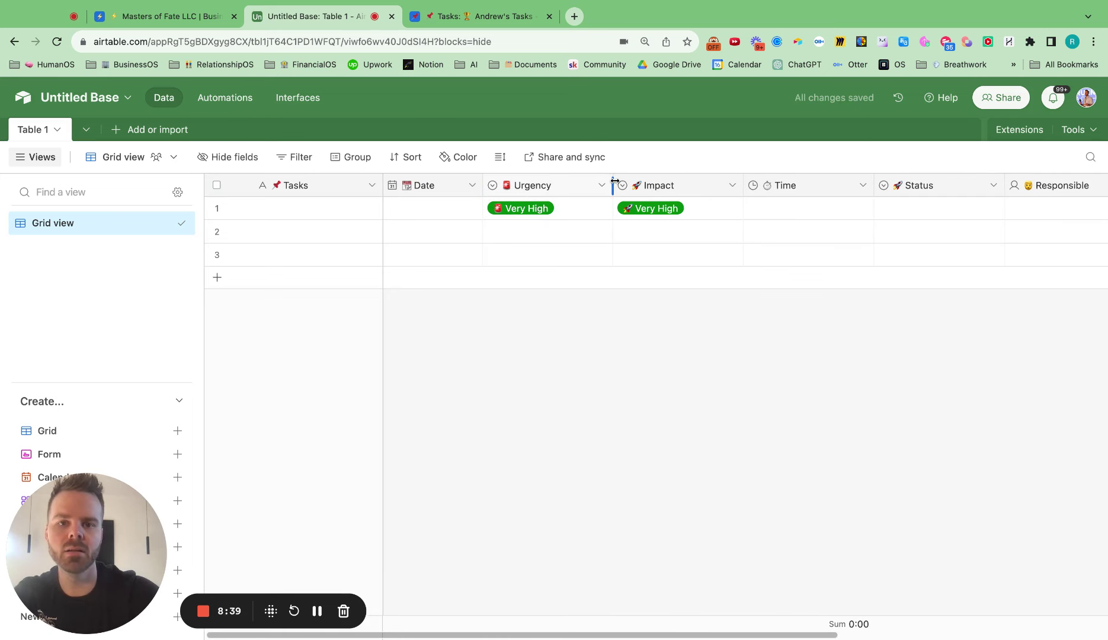
{"action": "left_click_drag", "start_coordinate": [613, 185], "coordinate": [596, 185]}
{"action": "left_click_drag", "start_coordinate": [727, 185], "coordinate": [711, 186]}
Step: Create a writing-hand-emoji-prefixed "Description" field with the Long text type after Created Date, without rich text formatting
{"action": "scroll", "coordinate": [858, 280], "scroll_direction": "right", "scroll_amount": 5}
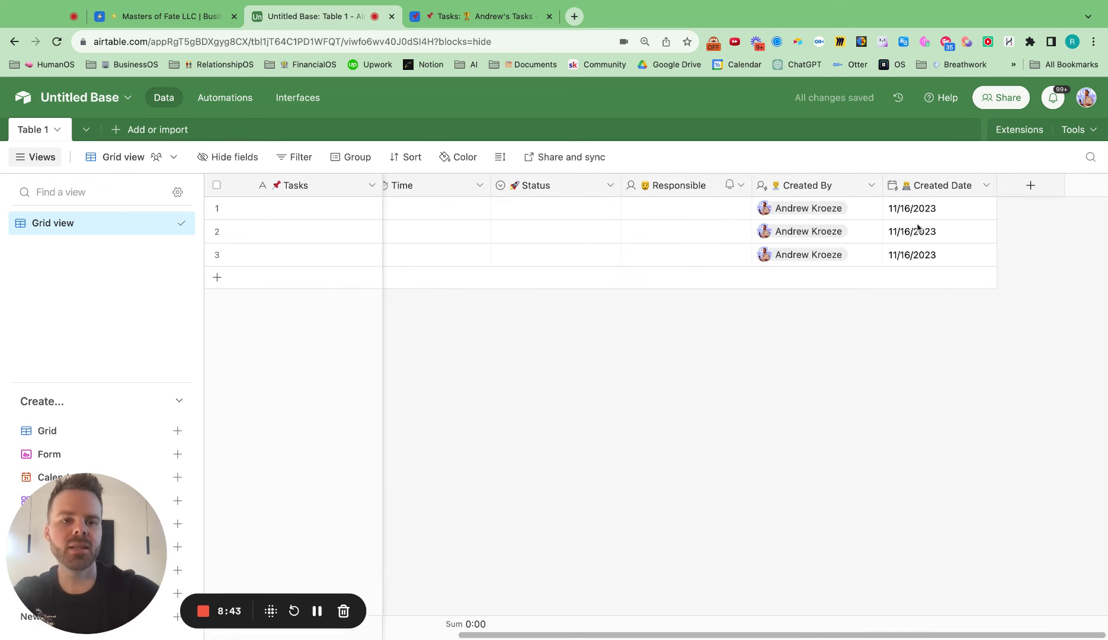
{"action": "left_click", "coordinate": [1026, 187]}
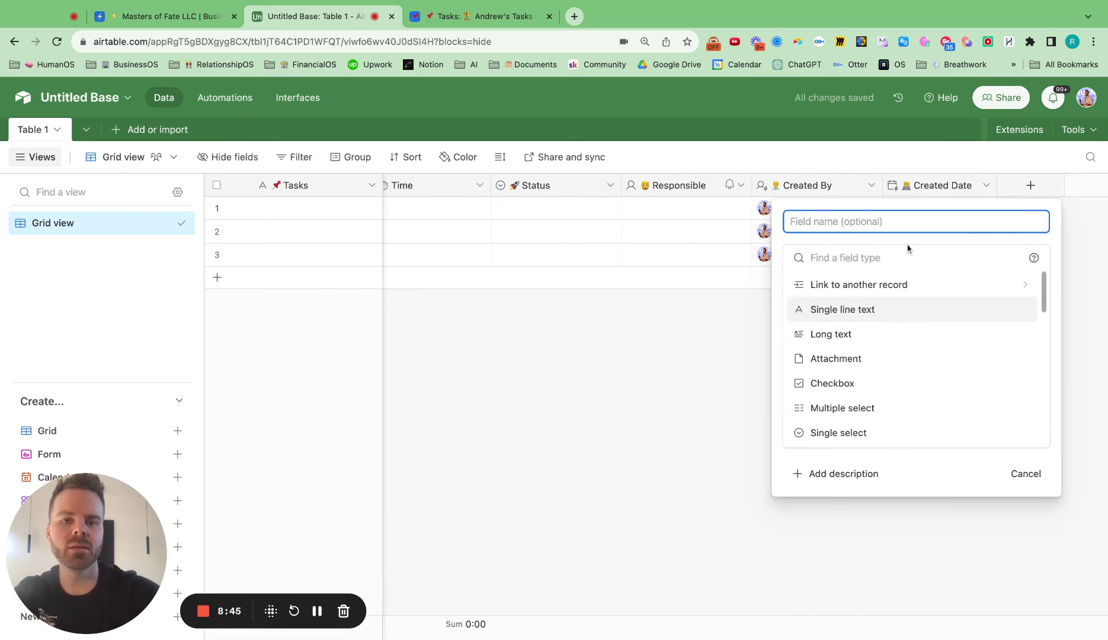
{"action": "key", "text": "ctrl+v"}
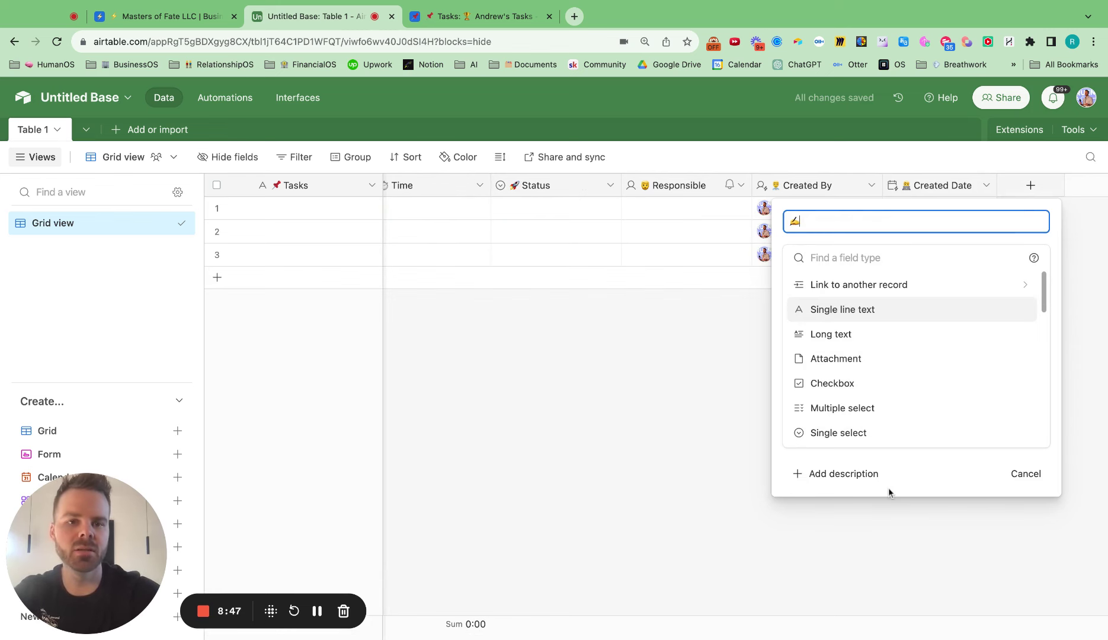
{"action": "type", "text": "Description"}
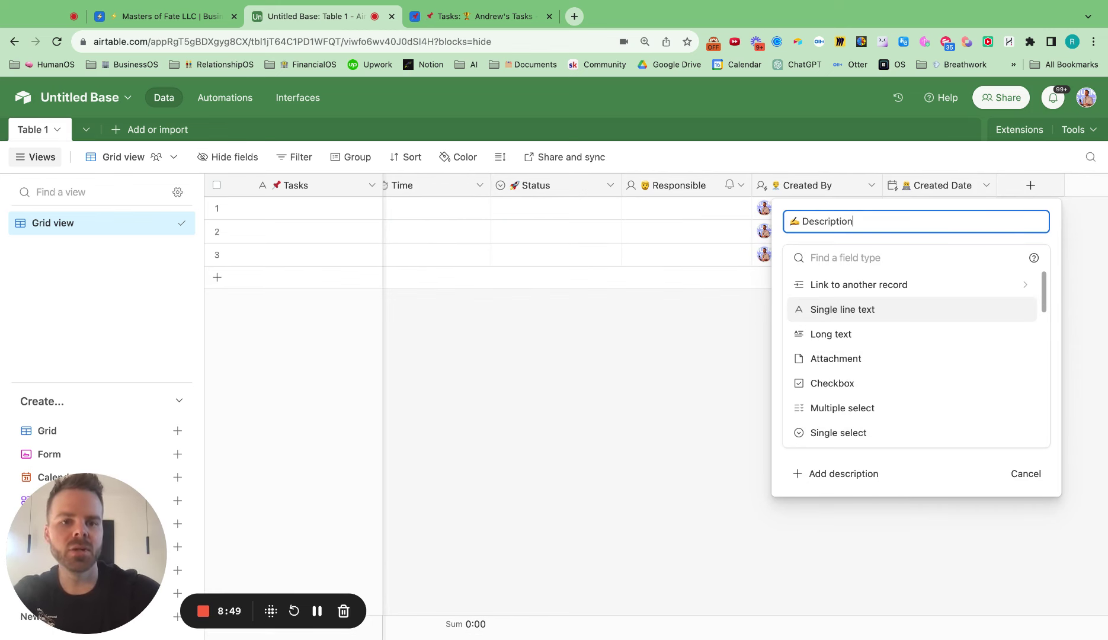
{"action": "left_click", "coordinate": [843, 334]}
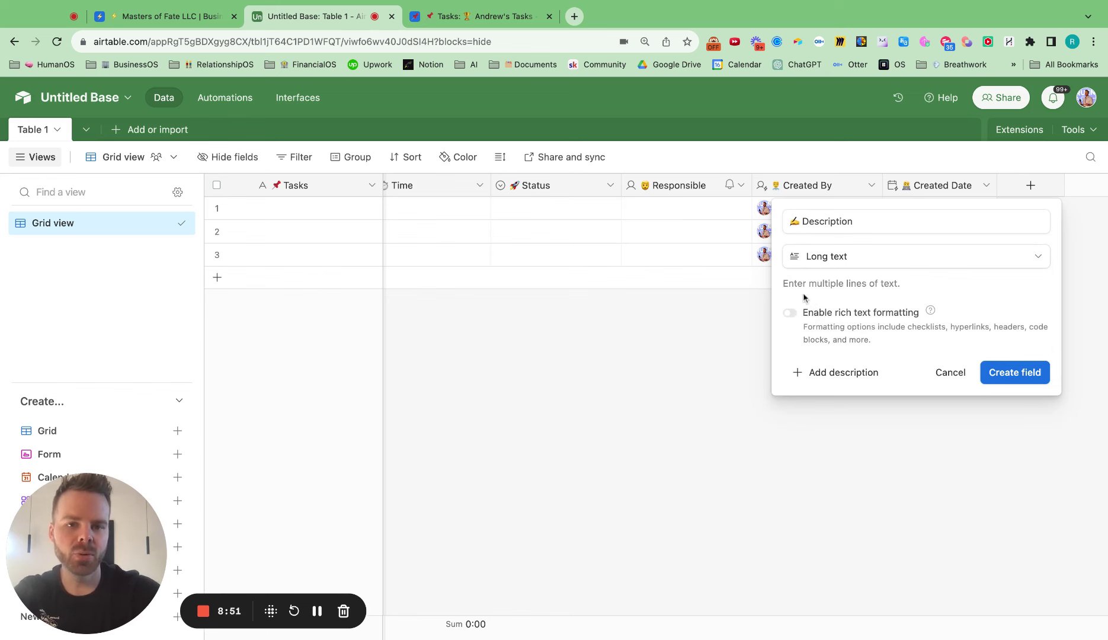
{"action": "left_click", "coordinate": [1014, 372]}
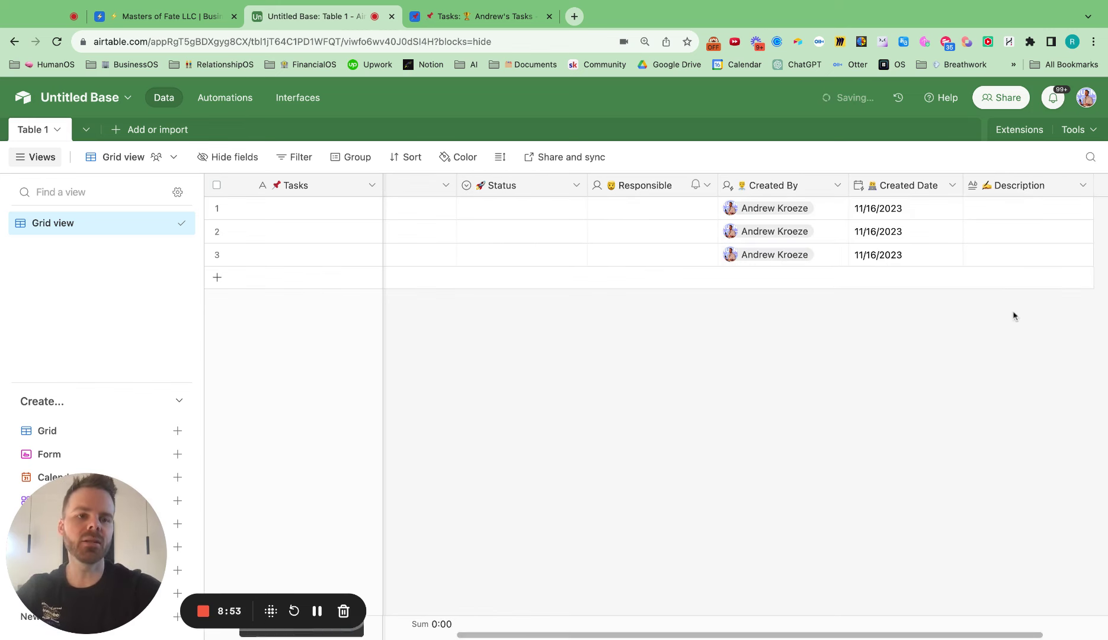
Step: Move the Description field directly before Status and the Time field directly after Date, following the field order of the My Tasks interface
{"action": "scroll", "coordinate": [1021, 189], "scroll_direction": "left", "scroll_amount": 3}
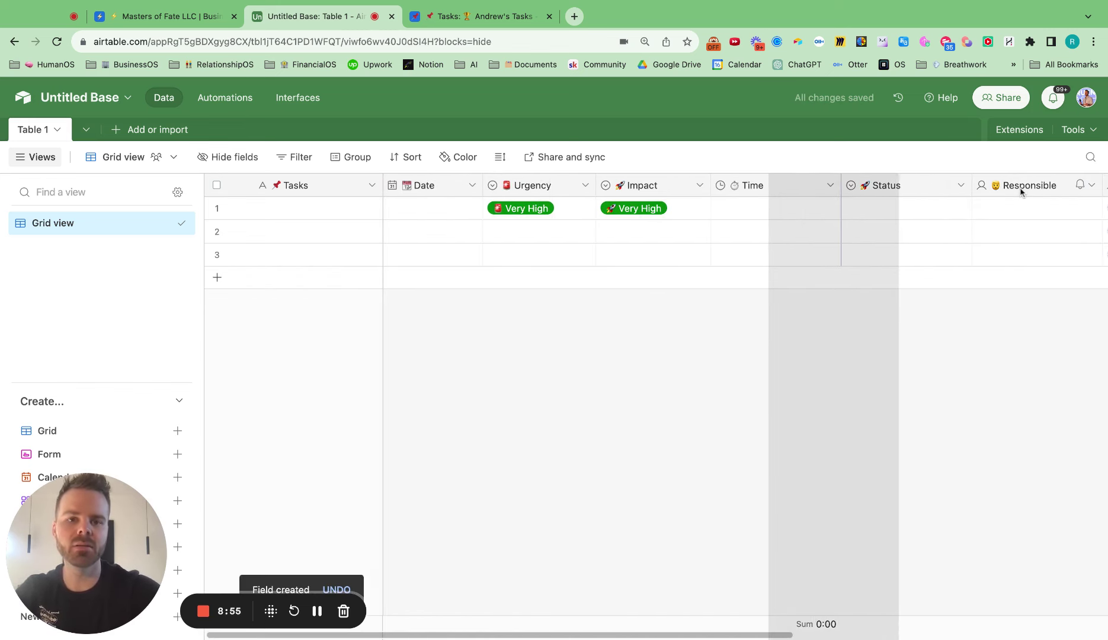
{"action": "left_click_drag", "start_coordinate": [899, 191], "coordinate": [486, 190]}
{"action": "left_click", "coordinate": [482, 16]}
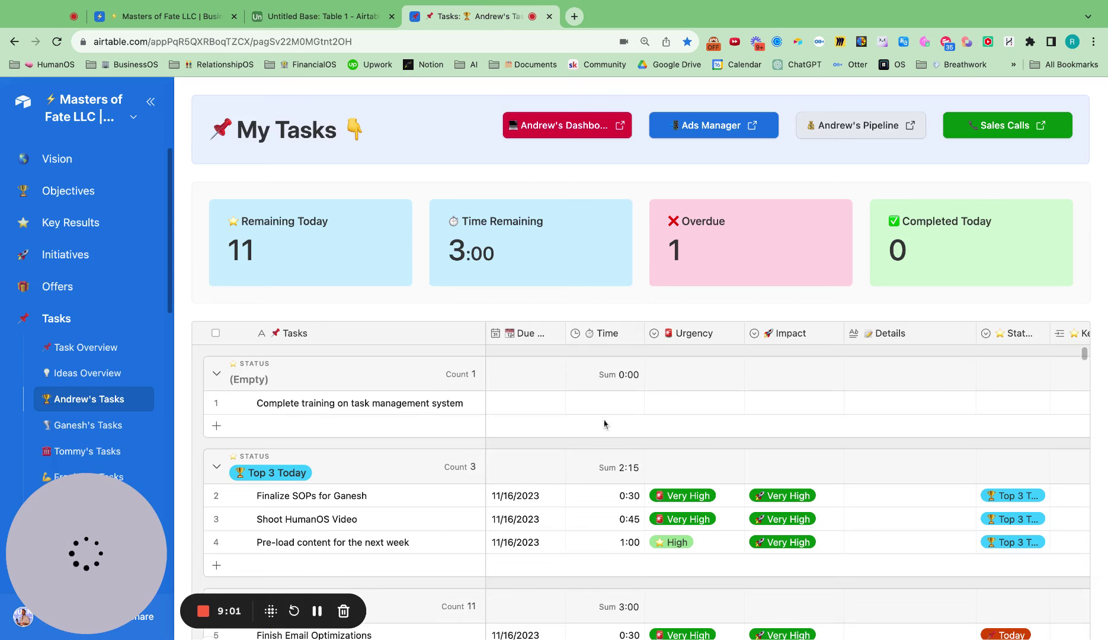
{"action": "key", "text": "ctrl+shift+Tab"}
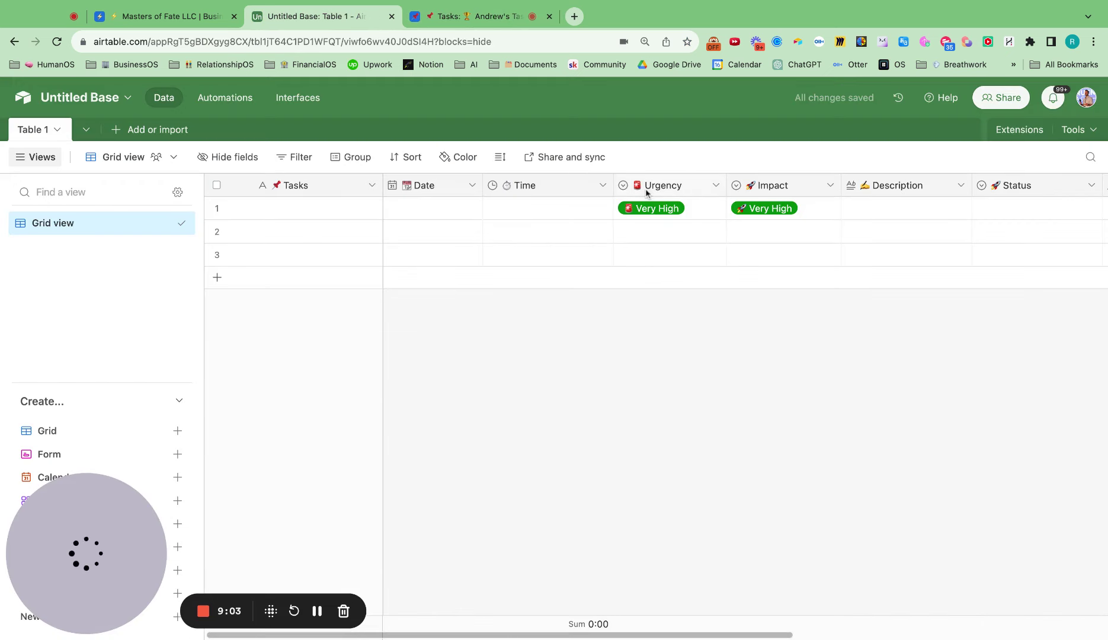
Step: Narrow the Time and Status columns
{"action": "left_click_drag", "start_coordinate": [613, 186], "coordinate": [576, 185]}
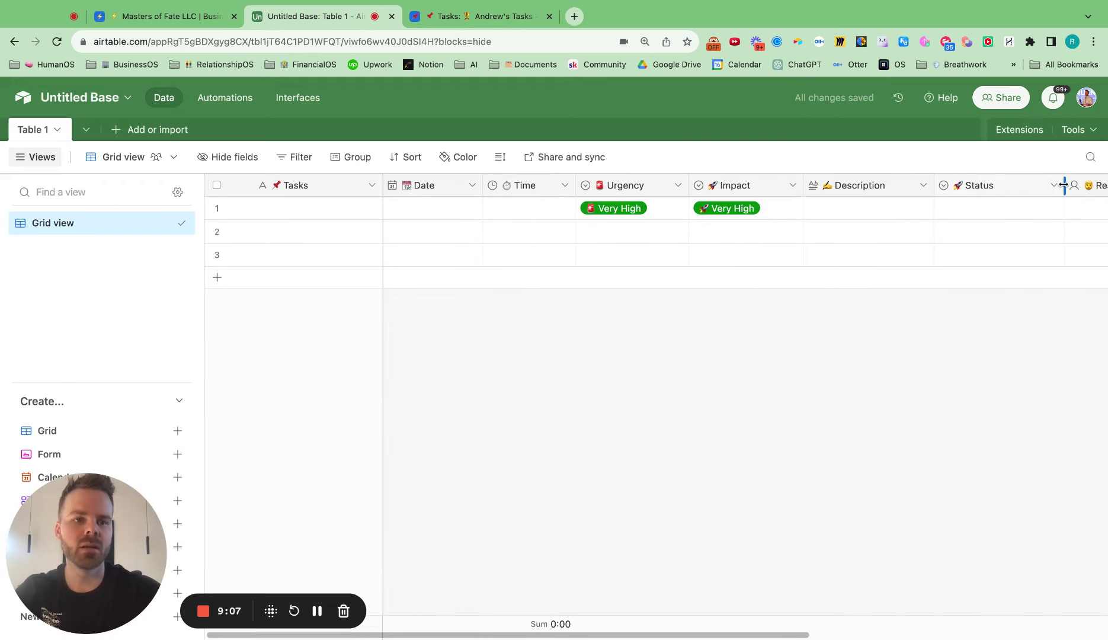
{"action": "left_click_drag", "start_coordinate": [1065, 185], "coordinate": [1027, 185]}
{"action": "scroll", "coordinate": [1030, 376], "scroll_direction": "right", "scroll_amount": 3}
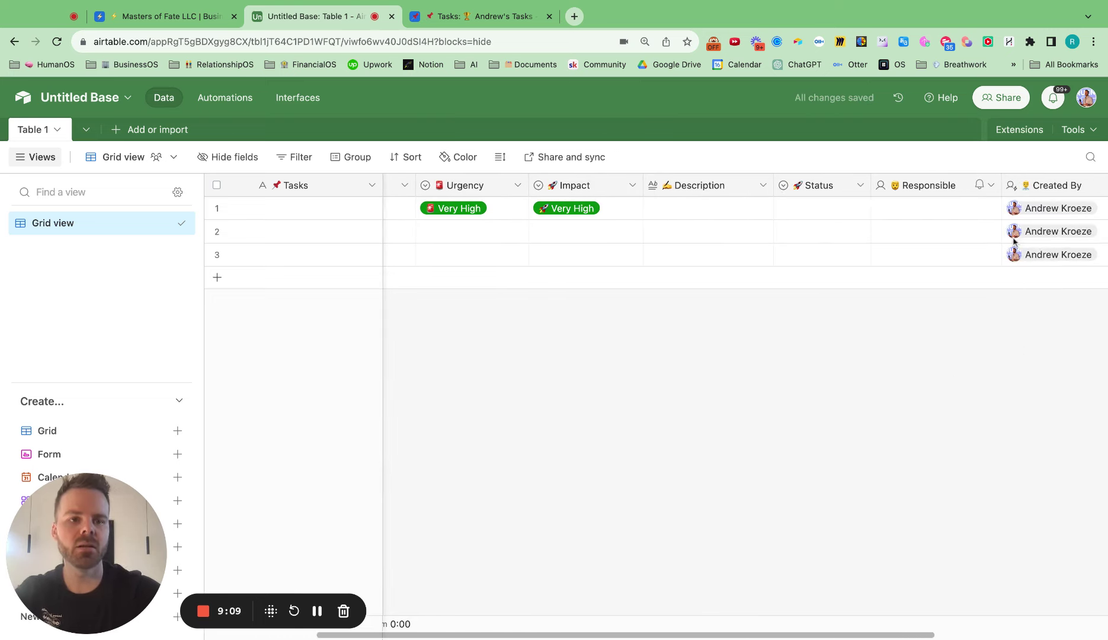
{"action": "left_click", "coordinate": [464, 18]}
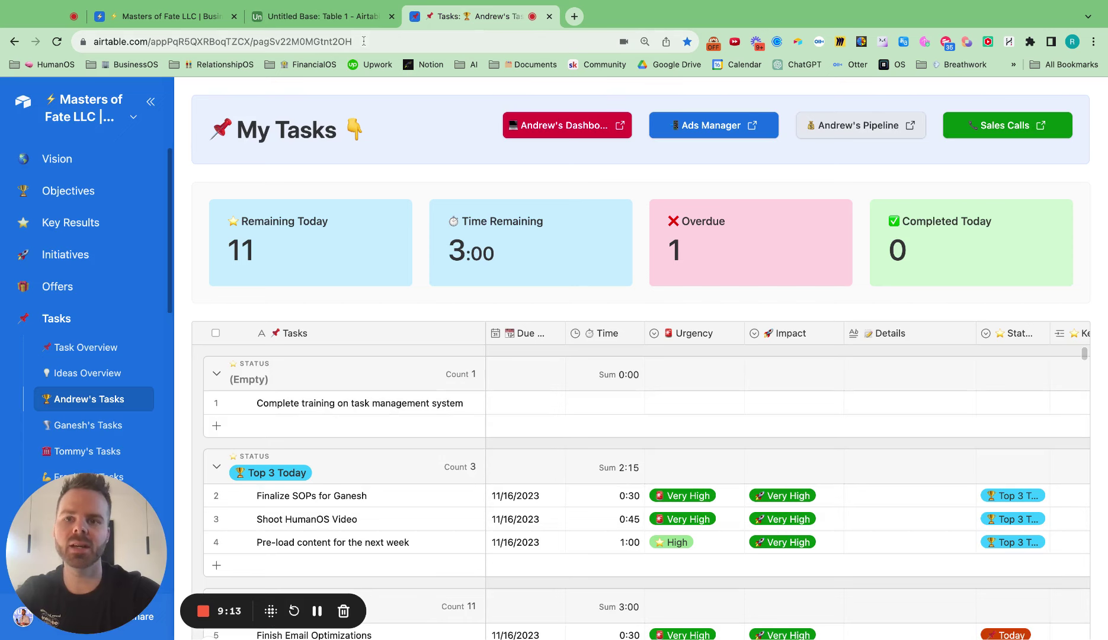
{"action": "left_click", "coordinate": [293, 22]}
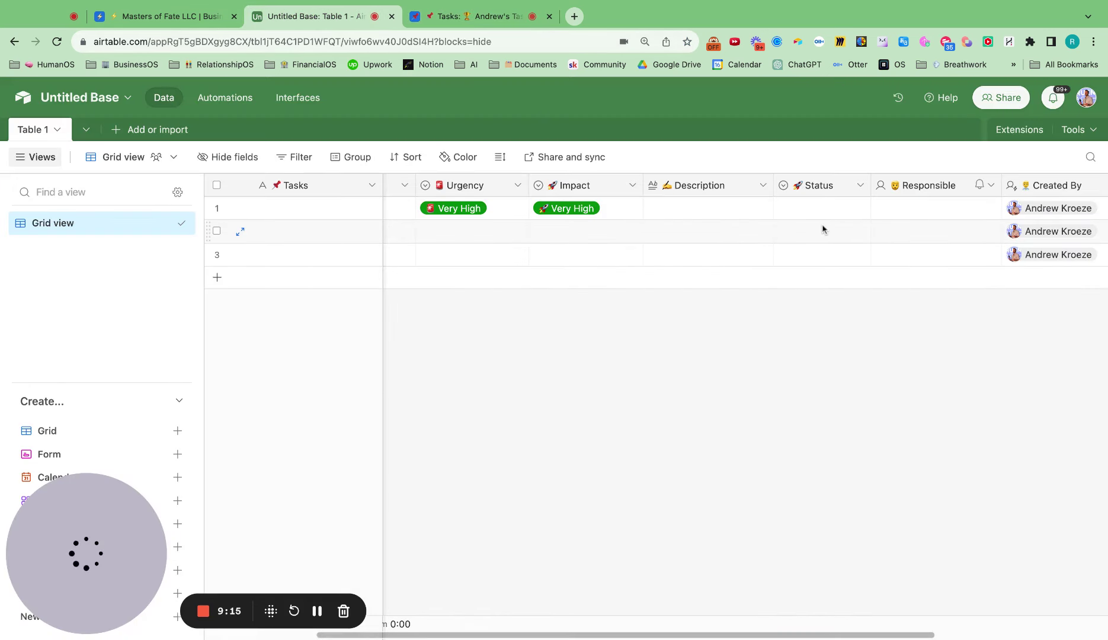
{"action": "left_click_drag", "start_coordinate": [695, 188], "coordinate": [868, 195]}
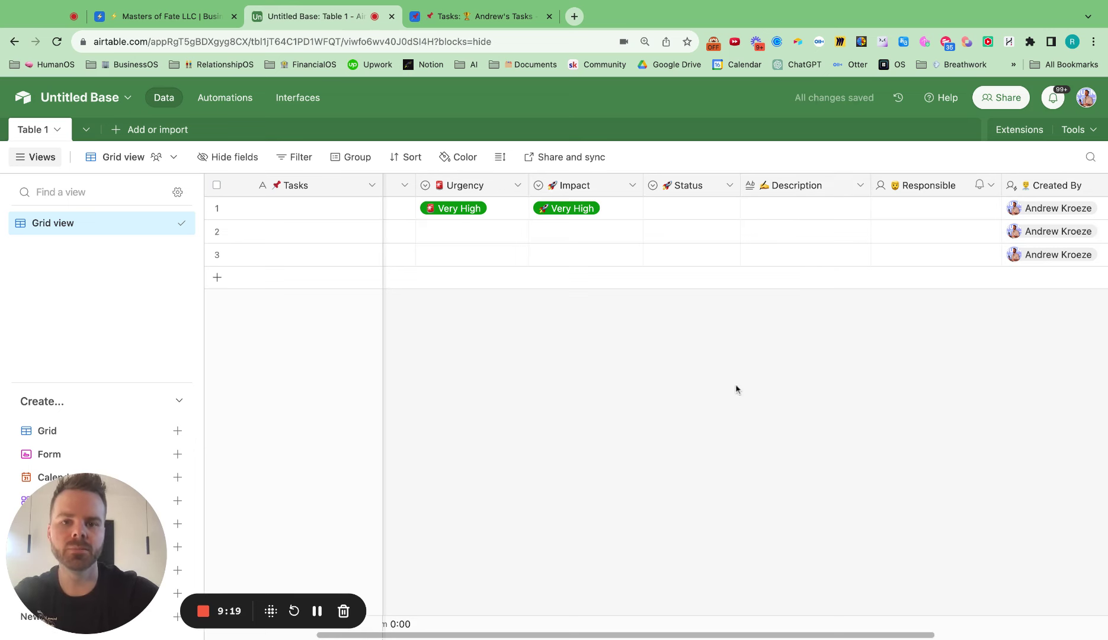
{"action": "left_click", "coordinate": [485, 18]}
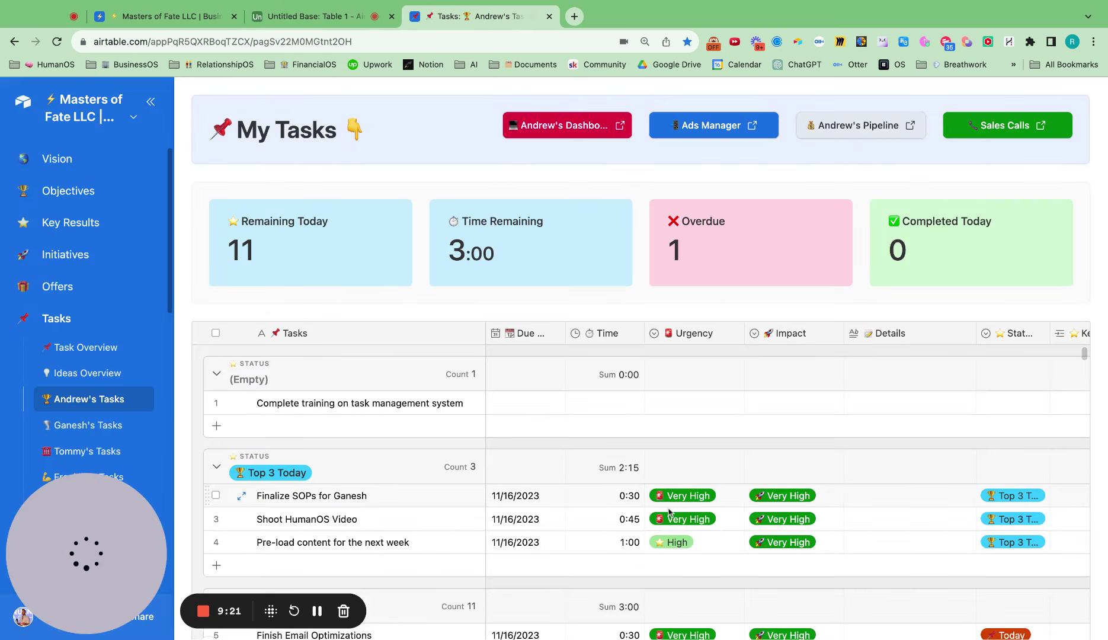
{"action": "left_click", "coordinate": [306, 18]}
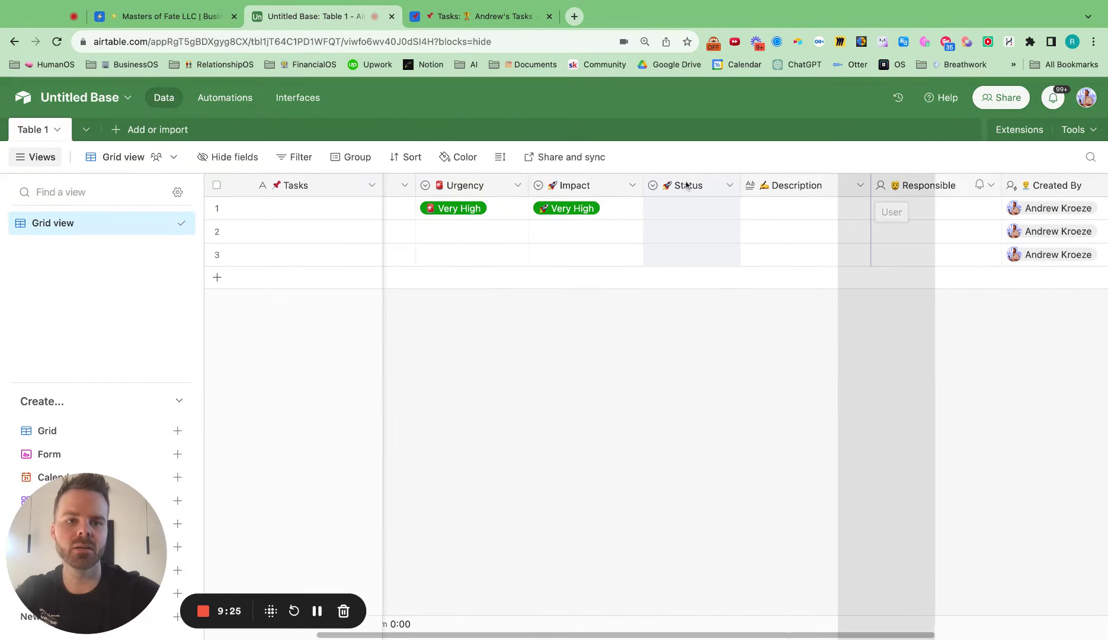
{"action": "left_click_drag", "start_coordinate": [688, 186], "coordinate": [875, 185]}
Step: Delete the second and third empty records from the table
{"action": "scroll", "coordinate": [621, 314], "scroll_direction": "left", "scroll_amount": 3}
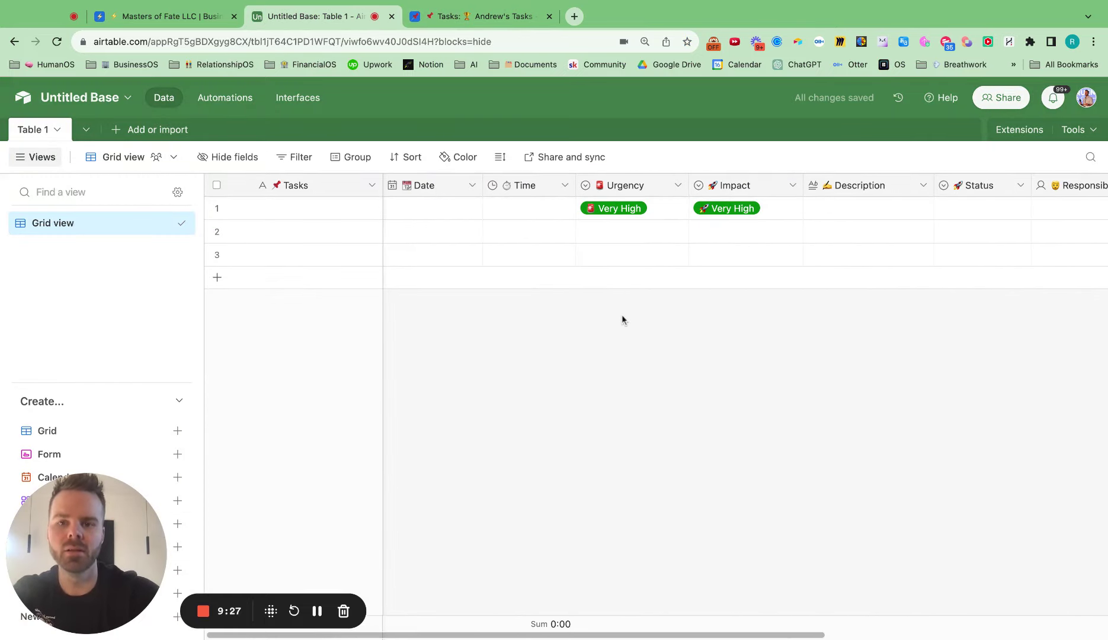
{"action": "left_click", "coordinate": [221, 255]}
{"action": "right_click", "coordinate": [221, 255]}
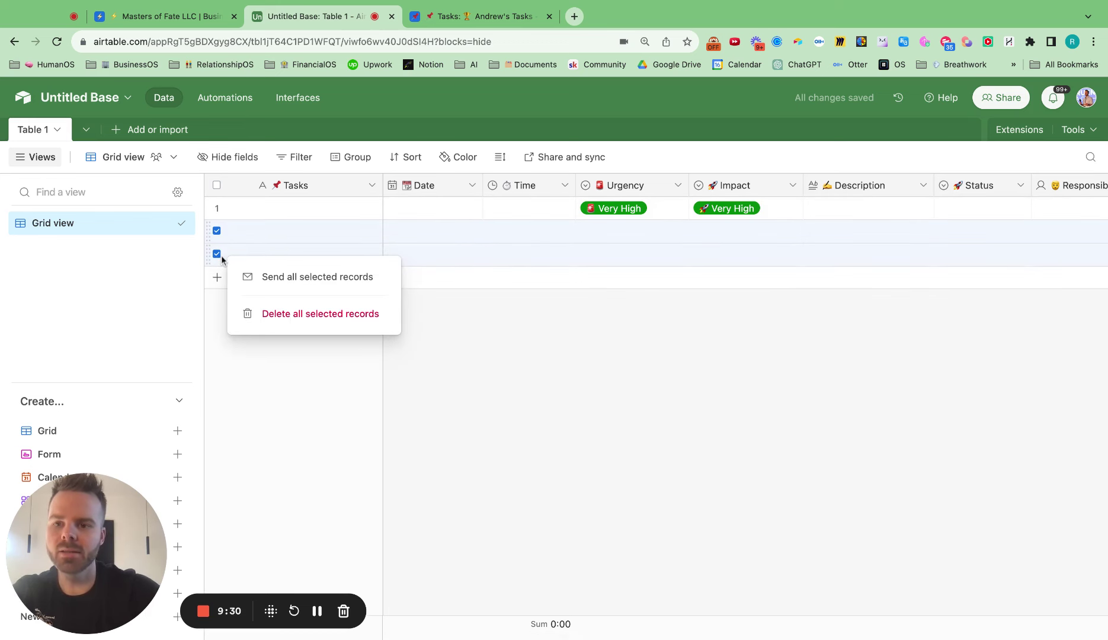
{"action": "left_click", "coordinate": [327, 314]}
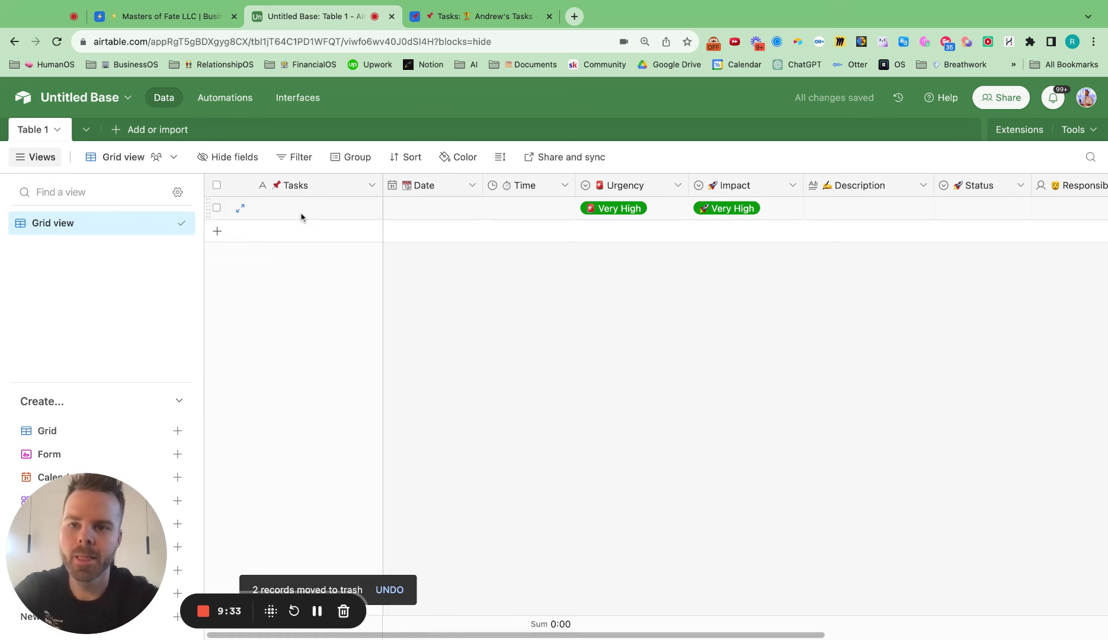
Step: Group the records in the grid view by the Status field
{"action": "left_click", "coordinate": [357, 162]}
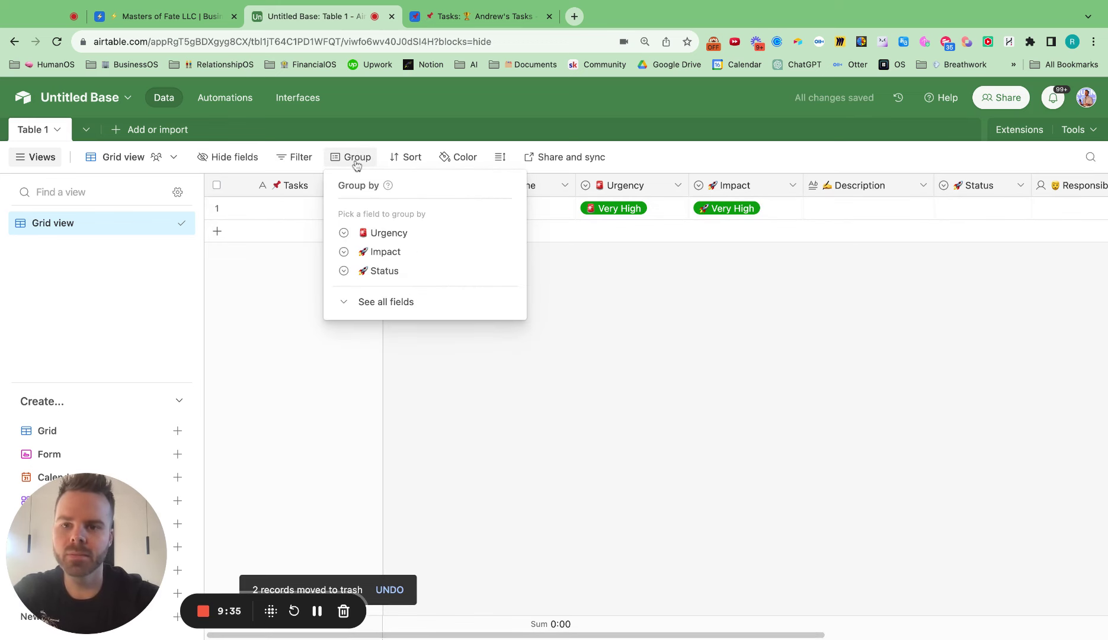
{"action": "left_click", "coordinate": [376, 270]}
{"action": "left_click", "coordinate": [630, 453]}
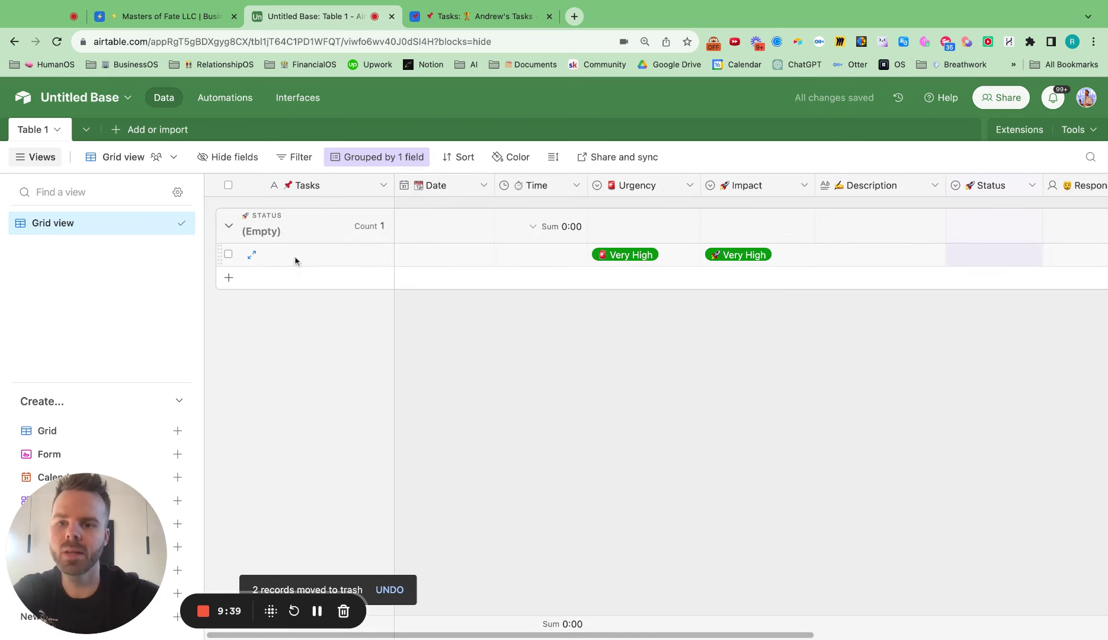
Step: Name the remaining record "Example Task #1" and set its Date to 11/16/2023
{"action": "double_click", "coordinate": [321, 259]}
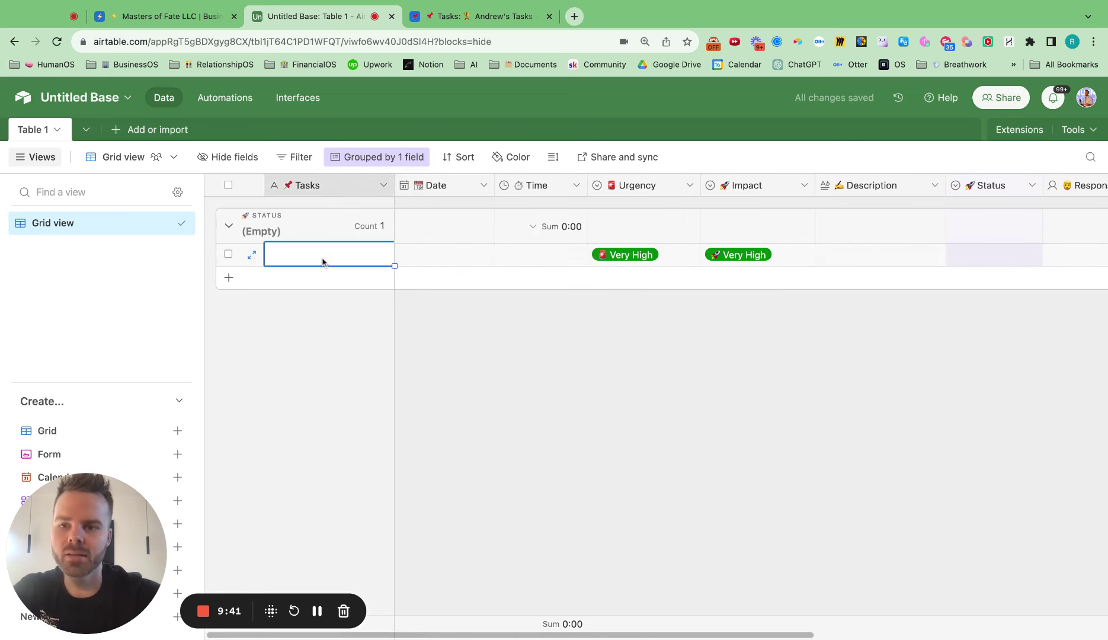
{"action": "type", "text": "Example Task #1"}
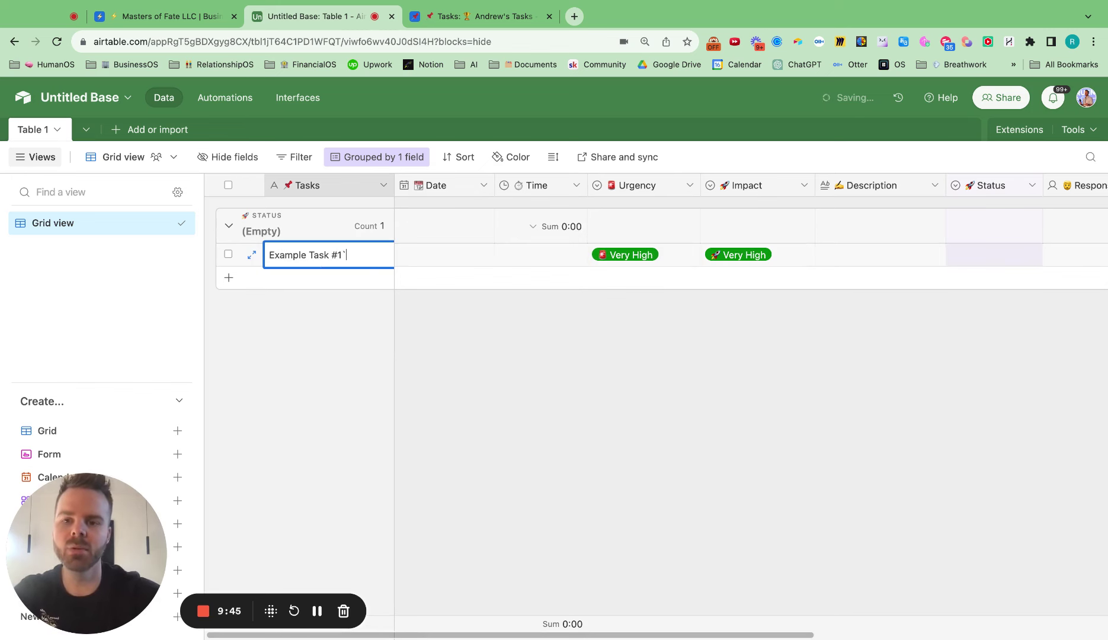
{"action": "left_click", "coordinate": [458, 250]}
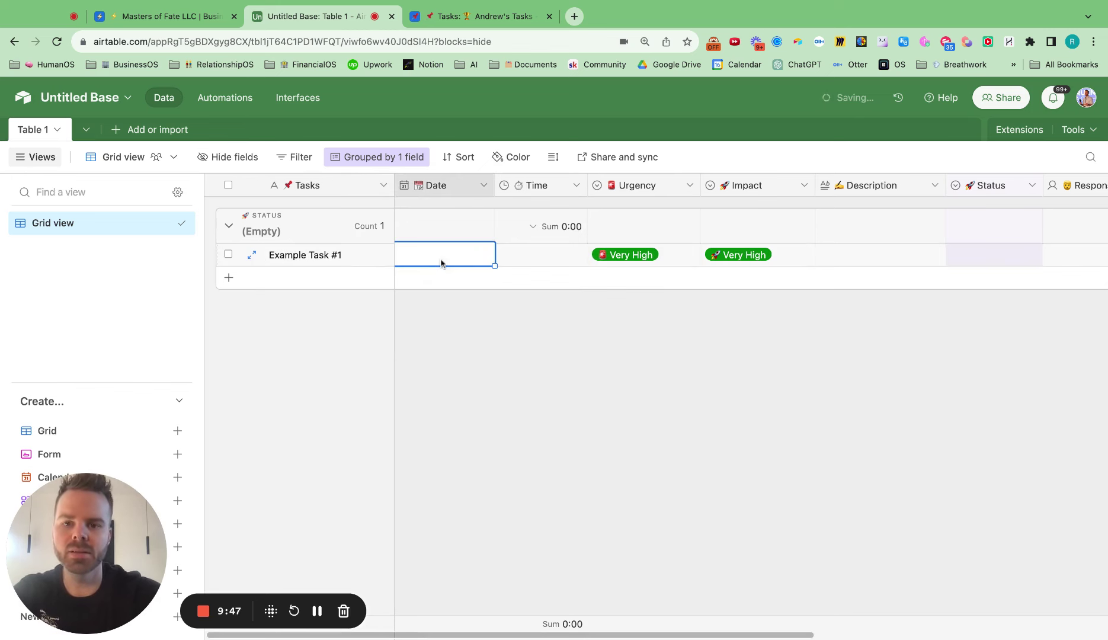
{"action": "left_click", "coordinate": [459, 250]}
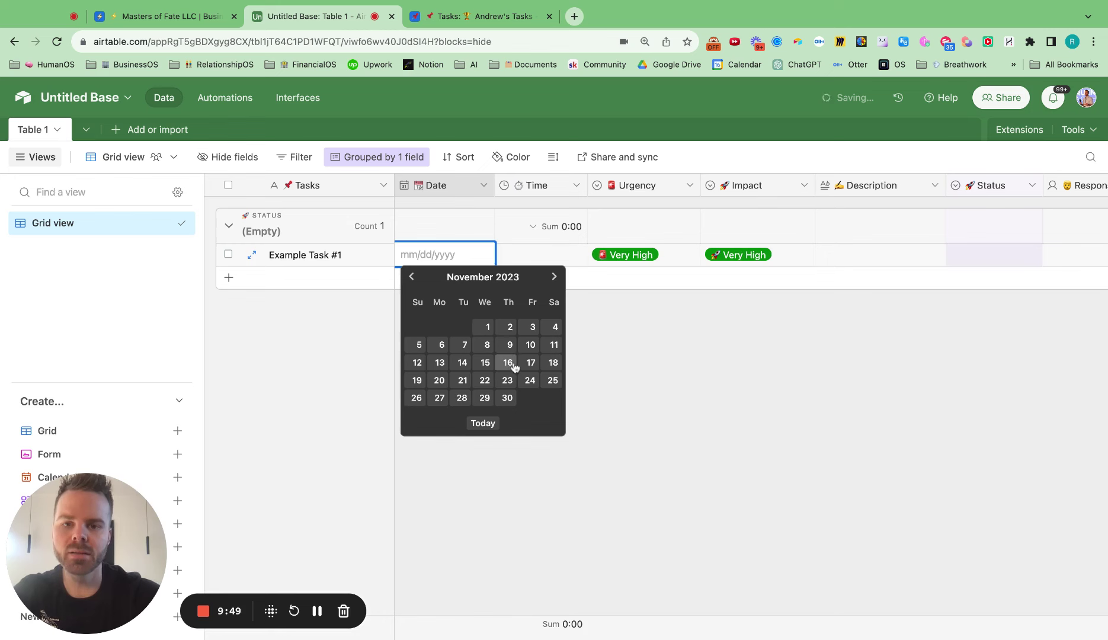
{"action": "left_click", "coordinate": [509, 362]}
Step: Set the Time of Example Task #1 to 0:10 and narrow the Time column slightly
{"action": "left_click", "coordinate": [532, 266]}
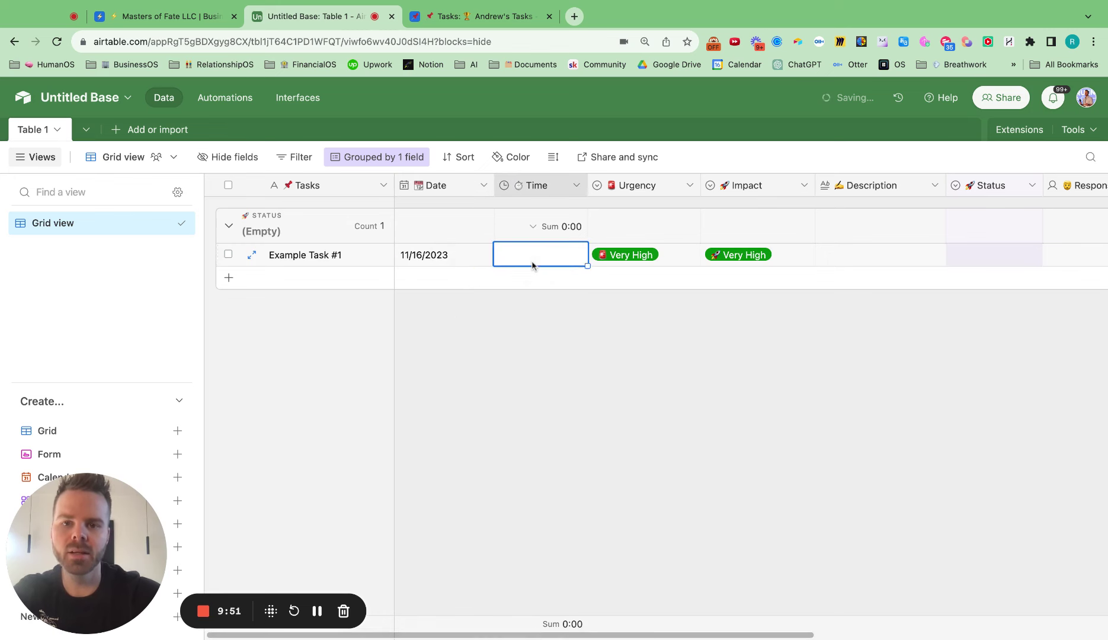
{"action": "left_click", "coordinate": [532, 267]}
{"action": "type", "text": "10"}
{"action": "left_click", "coordinate": [599, 417]}
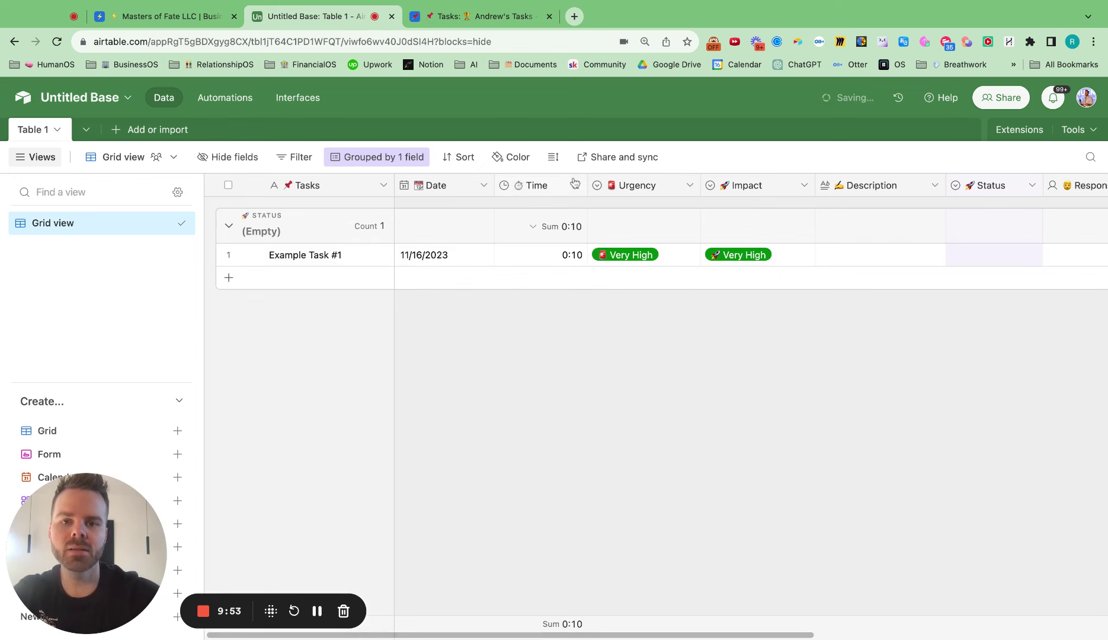
{"action": "left_click_drag", "start_coordinate": [582, 185], "coordinate": [576, 185]}
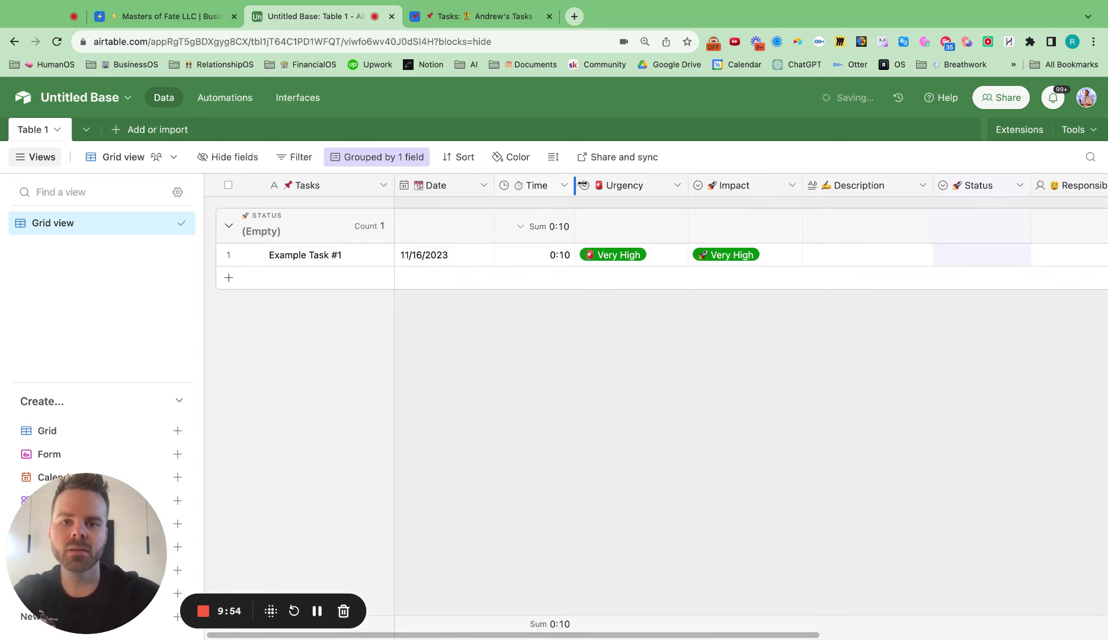
Step: Set the Status of Example Task #1 to Today and assign the base owner as Responsible
{"action": "double_click", "coordinate": [957, 257]}
{"action": "left_click", "coordinate": [966, 384]}
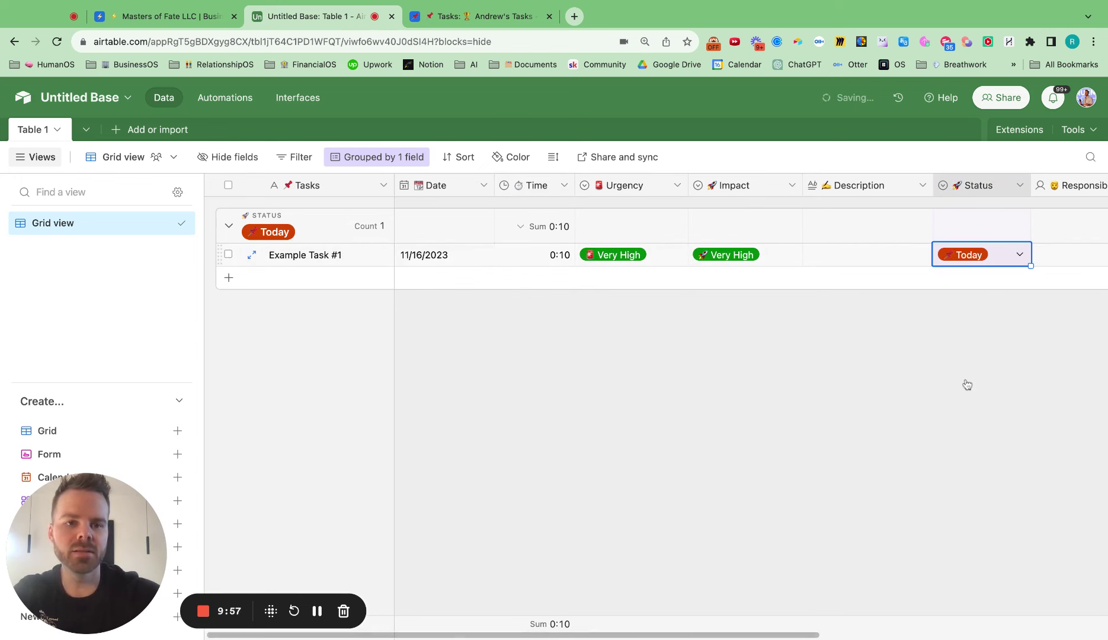
{"action": "scroll", "coordinate": [965, 383], "scroll_direction": "right", "scroll_amount": 5}
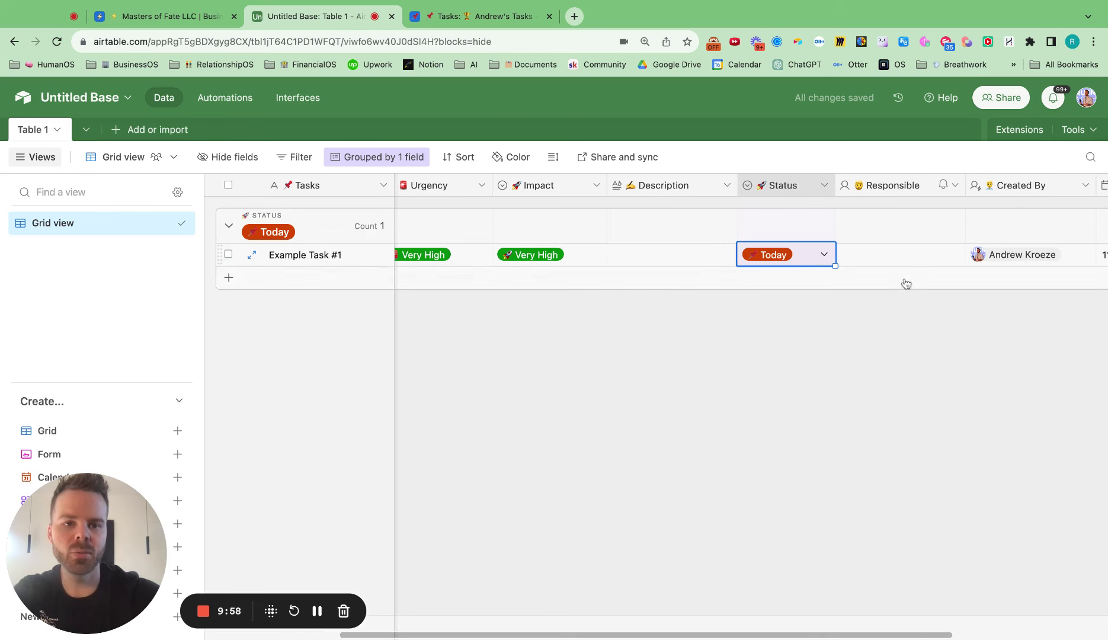
{"action": "double_click", "coordinate": [871, 256]}
{"action": "left_click", "coordinate": [889, 342]}
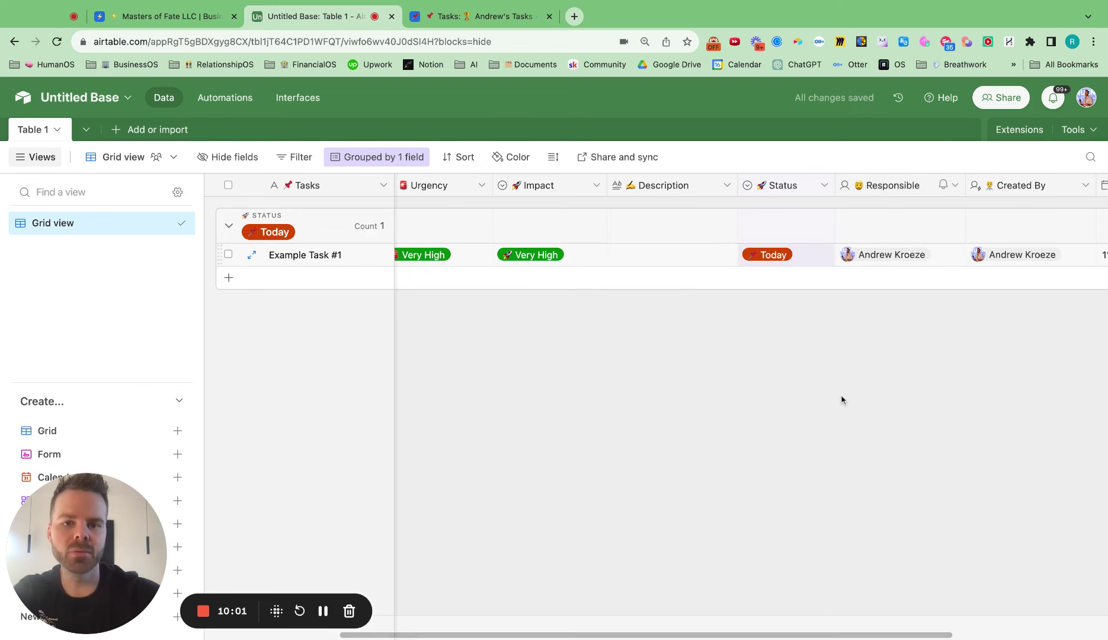
Step: Enter "Finish this task by...." as the Description of Example Task #1
{"action": "scroll", "coordinate": [841, 399], "scroll_direction": "left", "scroll_amount": 5}
{"action": "left_click", "coordinate": [830, 258]}
{"action": "left_click", "coordinate": [828, 259]}
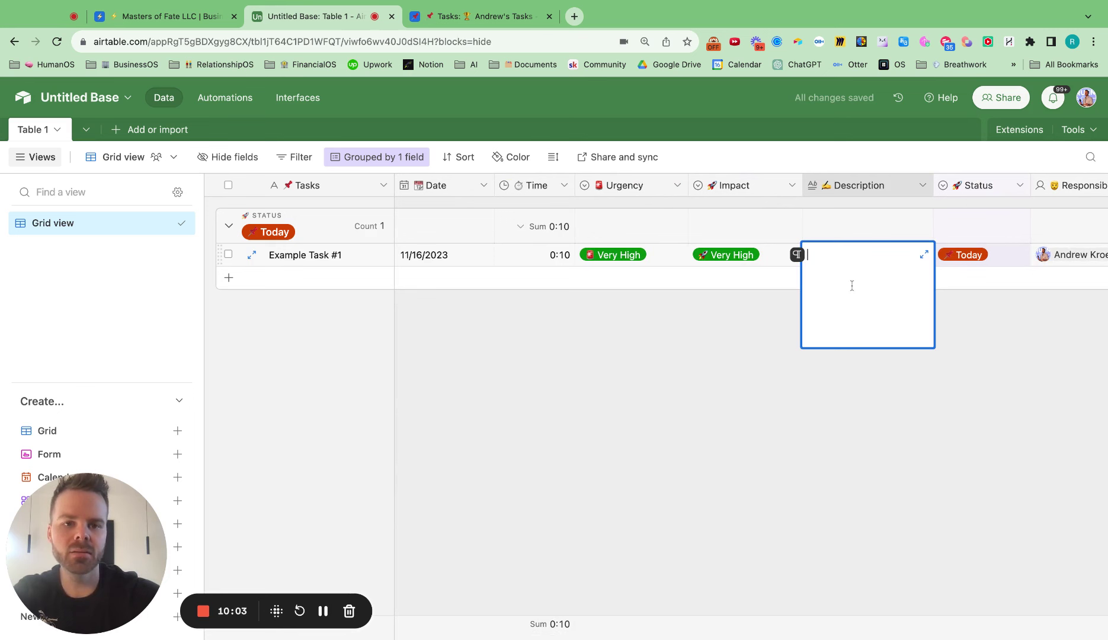
{"action": "type", "text": "Finish this task by..."}
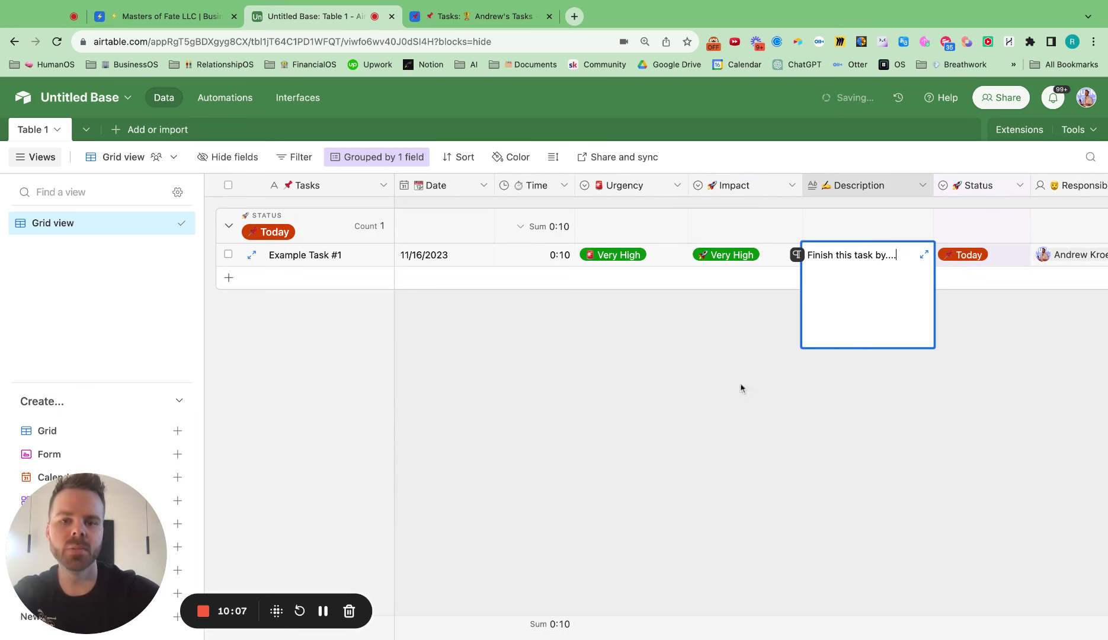
{"action": "left_click", "coordinate": [661, 403]}
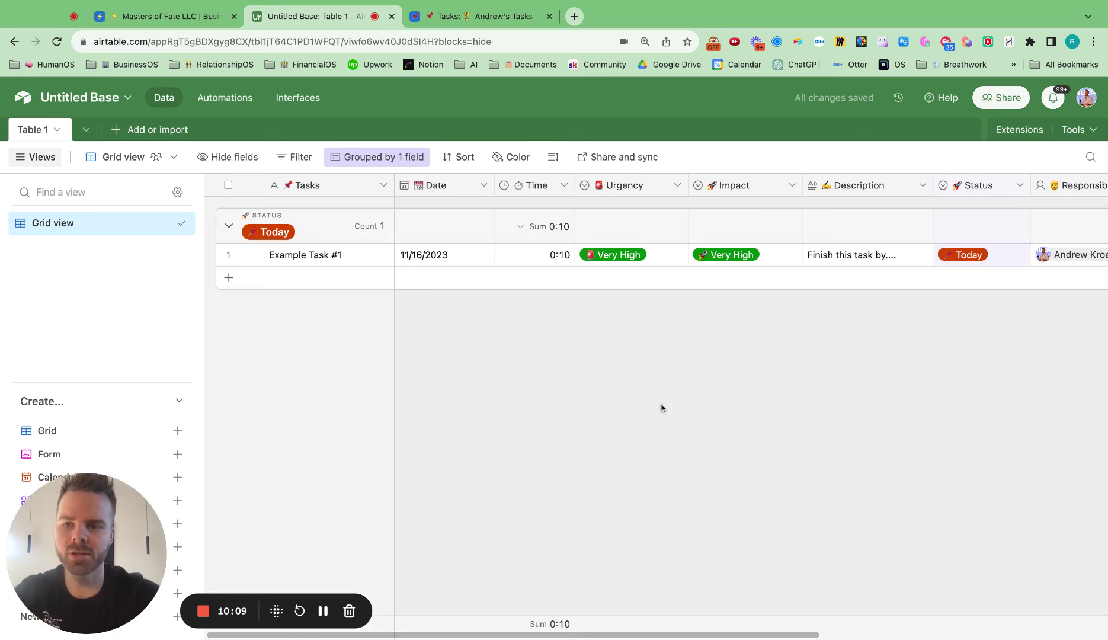
Step: Add a record named "Example Task #2" to the Today group with the Date 11/17/2023
{"action": "left_click", "coordinate": [229, 277]}
{"action": "type", "text": "E"}
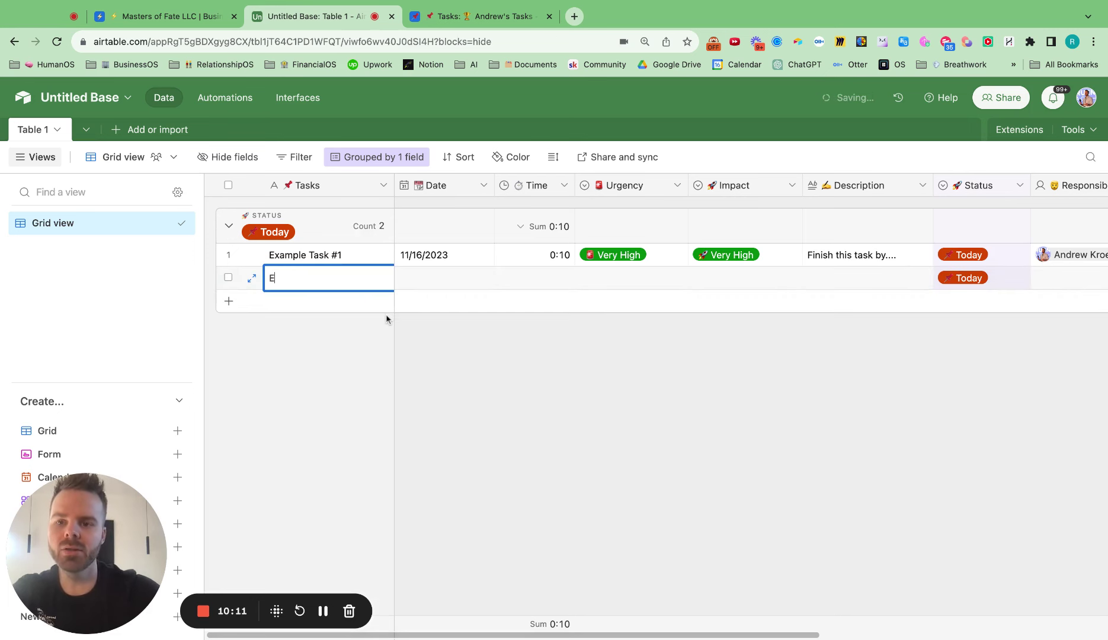
{"action": "type", "text": "xample Ta"}
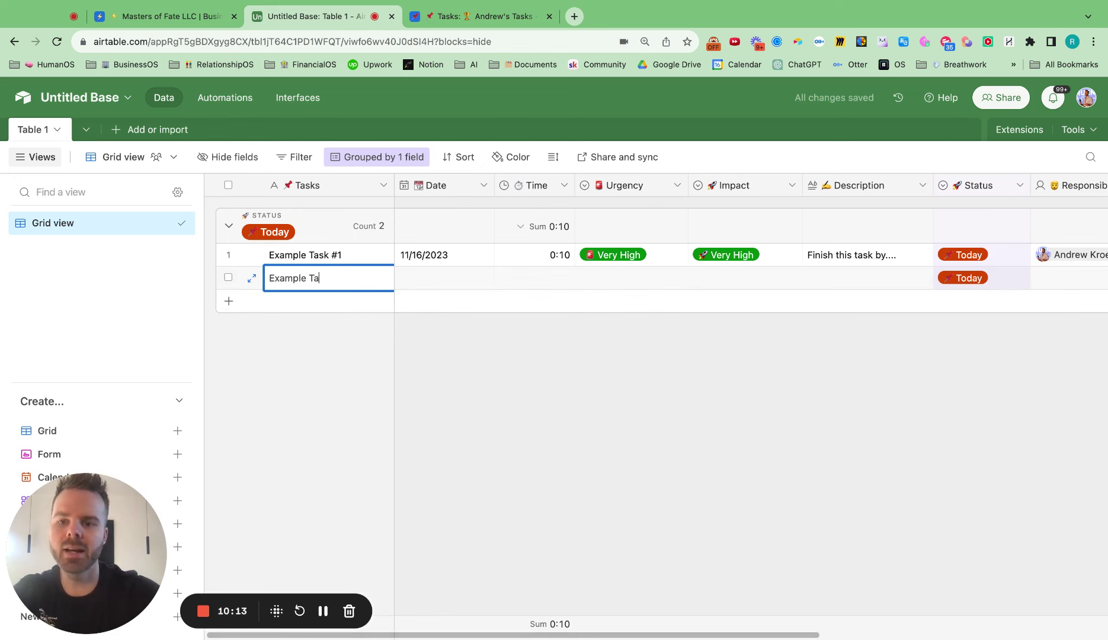
{"action": "type", "text": "sk #2"}
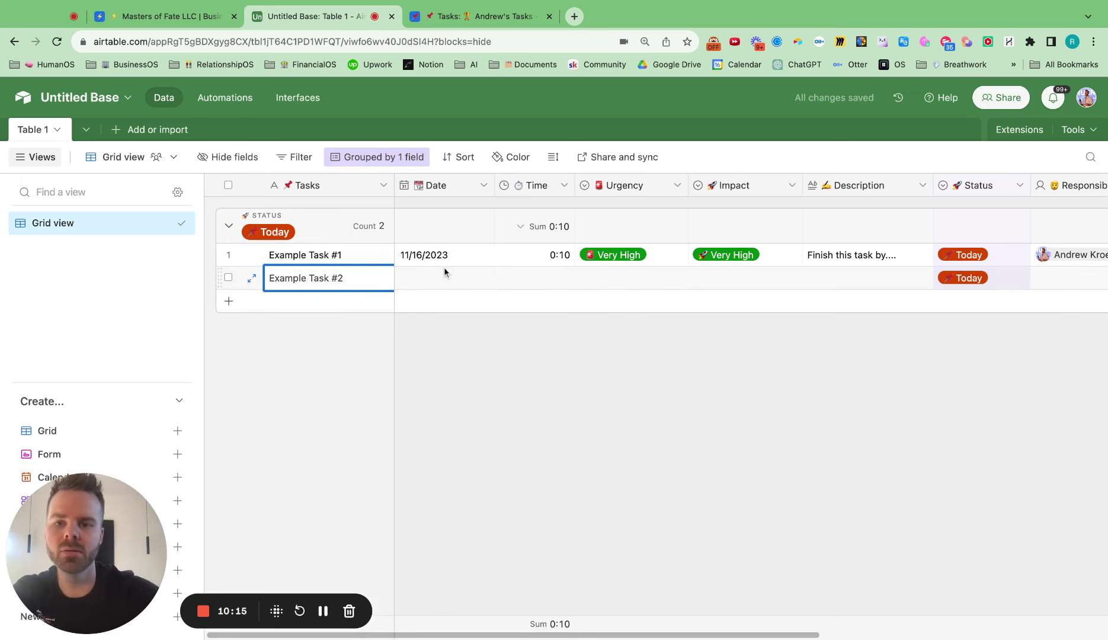
{"action": "double_click", "coordinate": [445, 272]}
{"action": "left_click", "coordinate": [529, 385]}
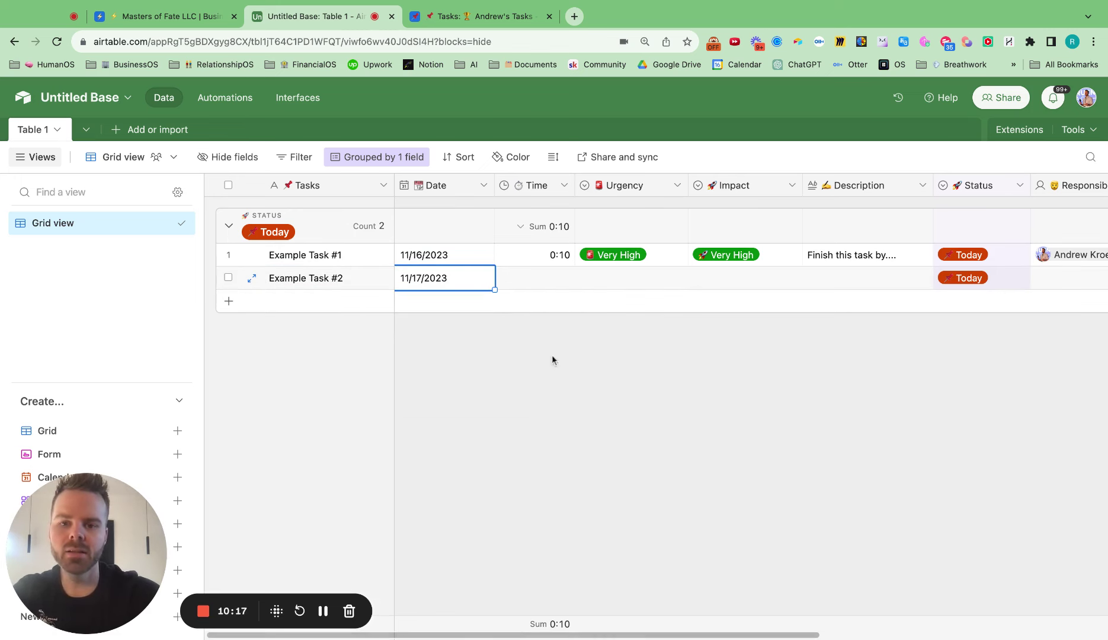
Step: Set the Time of Example Task #2 to 0:15 and its Urgency to High
{"action": "double_click", "coordinate": [552, 288]}
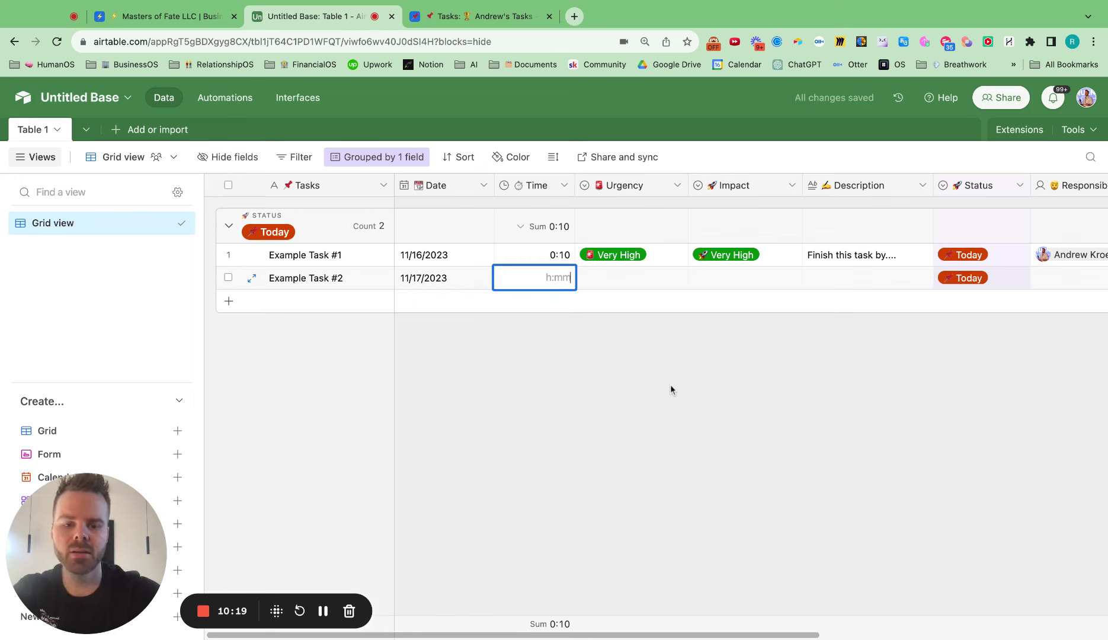
{"action": "type", "text": "15"}
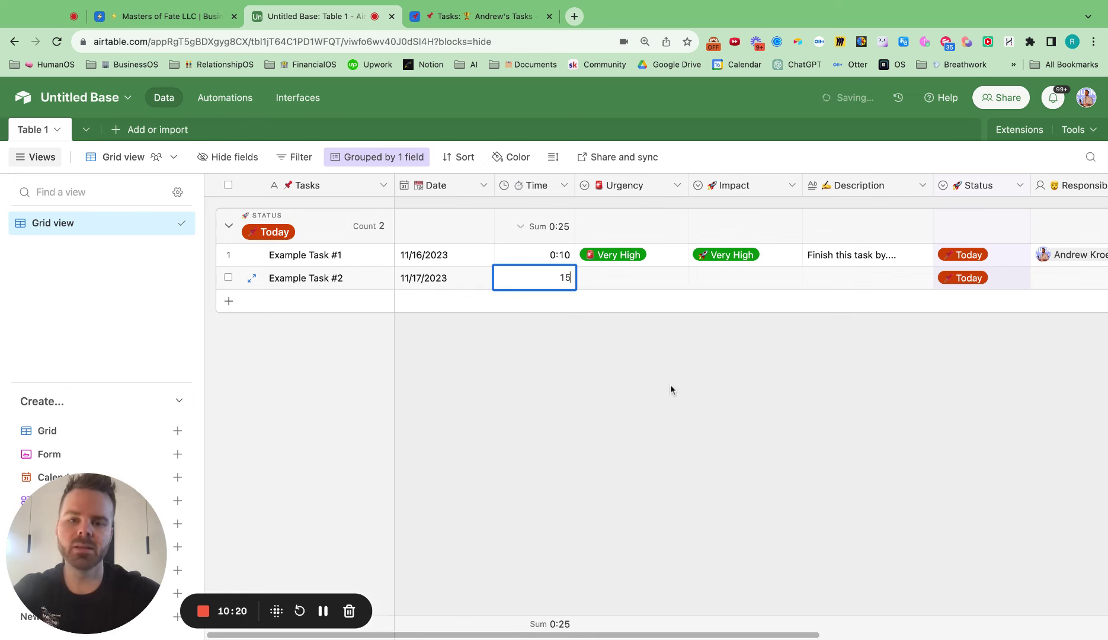
{"action": "double_click", "coordinate": [639, 283]}
{"action": "left_click", "coordinate": [616, 382]}
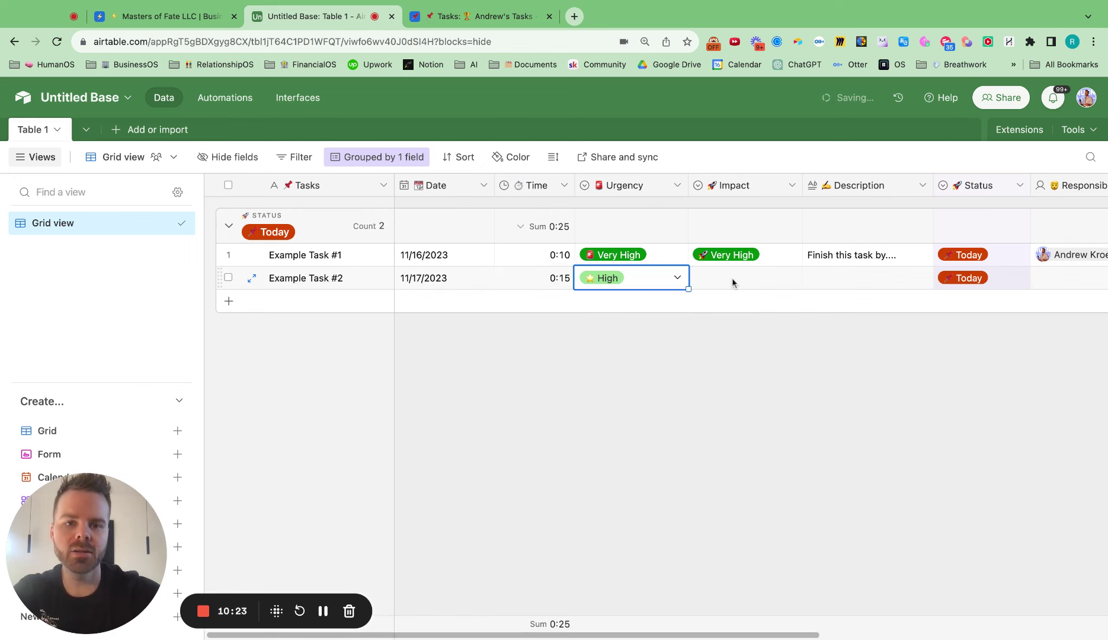
Step: Set the Impact of Example Task #2 to Medium and assign the base owner as Responsible
{"action": "double_click", "coordinate": [732, 283]}
{"action": "left_click", "coordinate": [738, 408]}
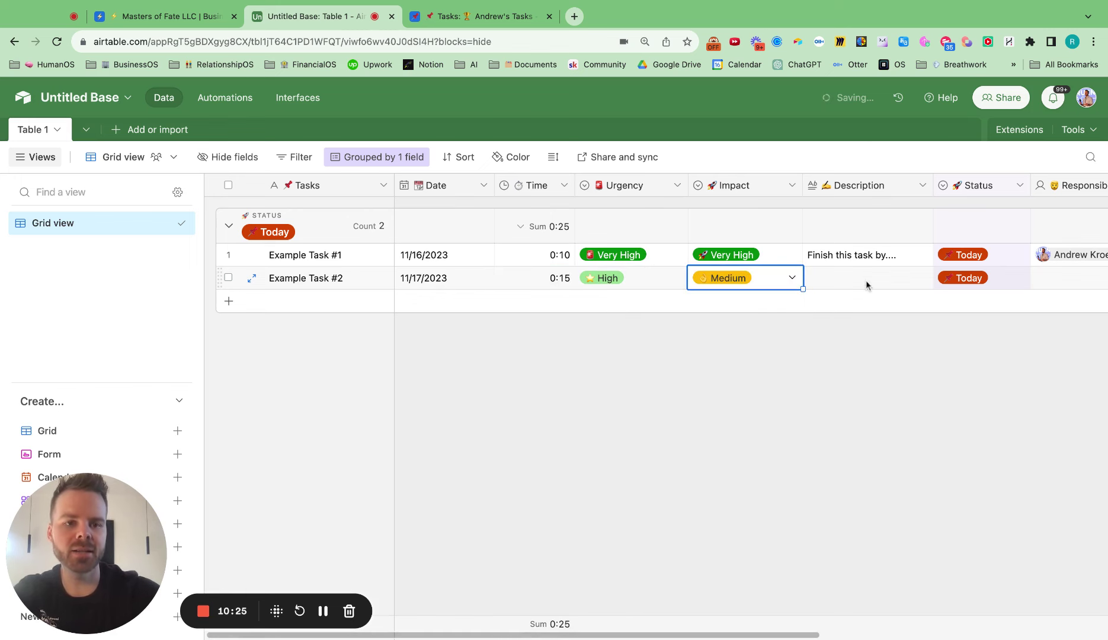
{"action": "scroll", "coordinate": [866, 285], "scroll_direction": "right", "scroll_amount": 5}
{"action": "double_click", "coordinate": [830, 278]}
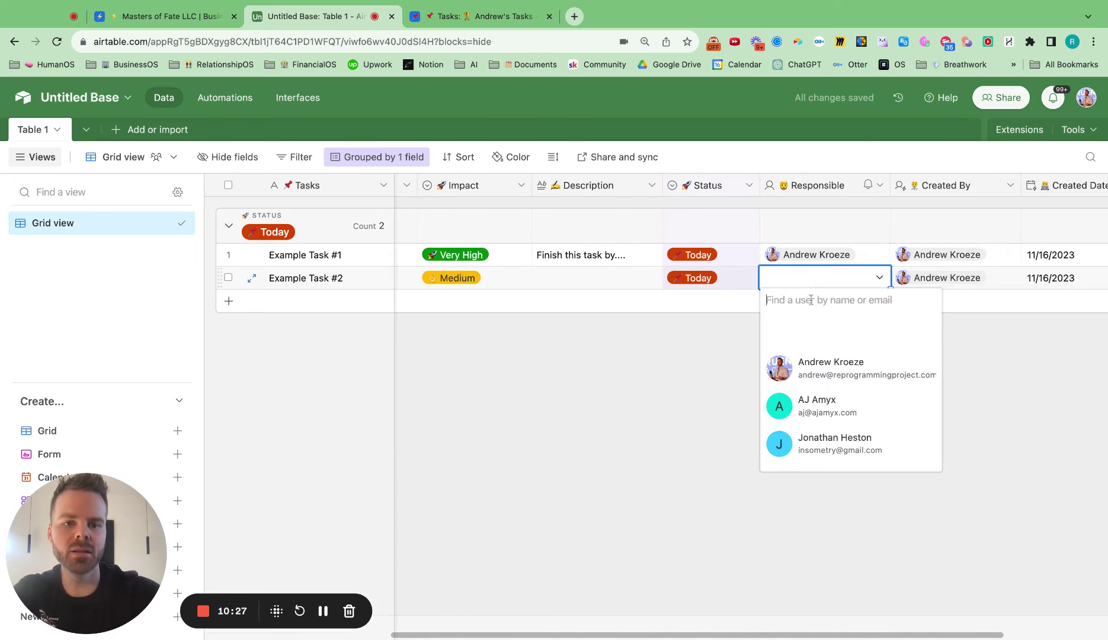
{"action": "left_click", "coordinate": [811, 369]}
{"action": "scroll", "coordinate": [811, 369], "scroll_direction": "right", "scroll_amount": 3}
{"action": "scroll", "coordinate": [812, 369], "scroll_direction": "left", "scroll_amount": 5}
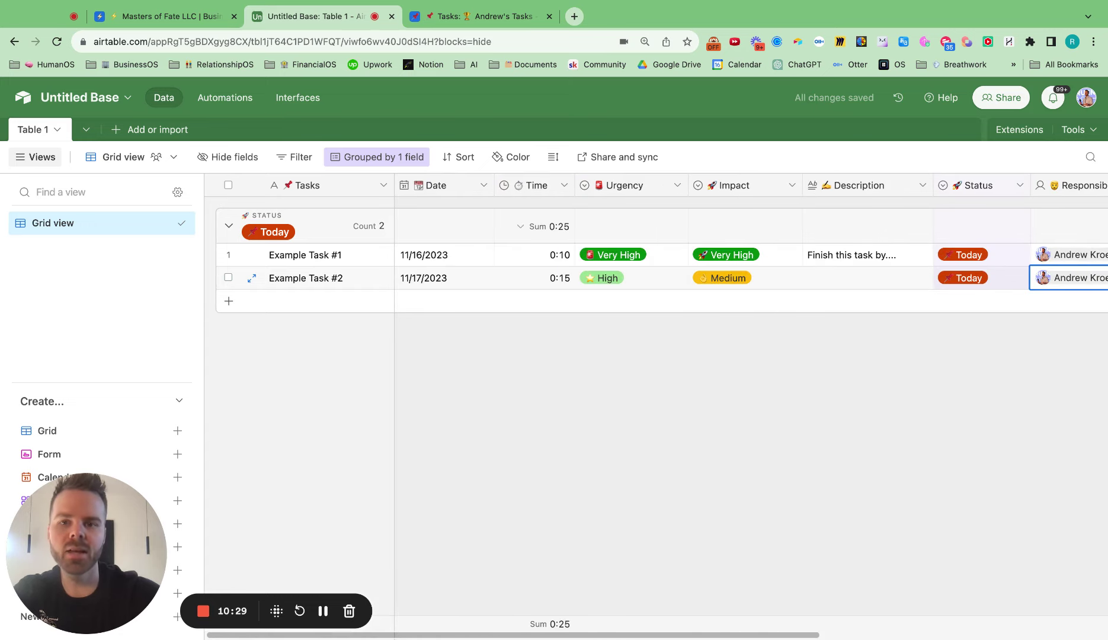
Step: Set the Status of Example Task #2 to Upcoming
{"action": "double_click", "coordinate": [990, 278]}
{"action": "left_click", "coordinate": [990, 457]}
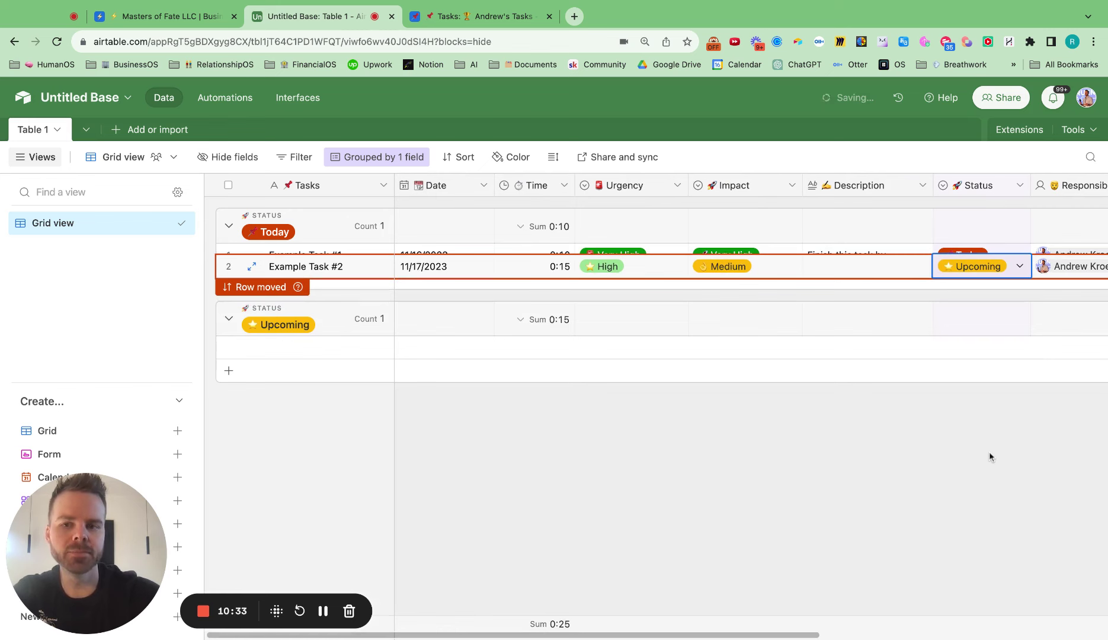
{"action": "left_click", "coordinate": [891, 508]}
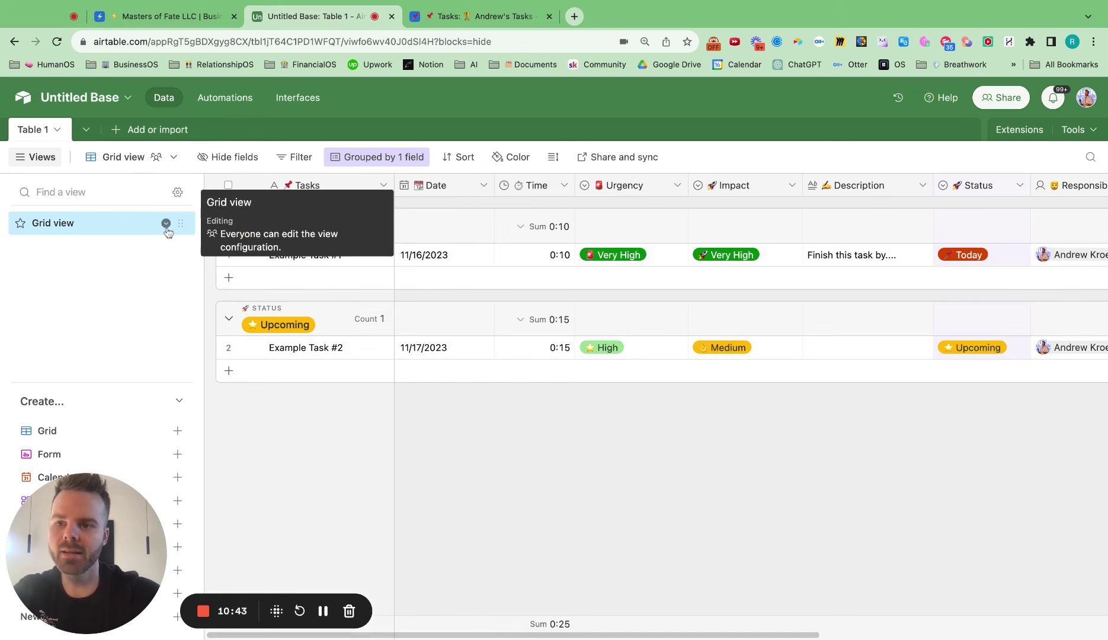
Step: Rename the grid view to "📌 Tasks"
{"action": "left_click", "coordinate": [167, 224]}
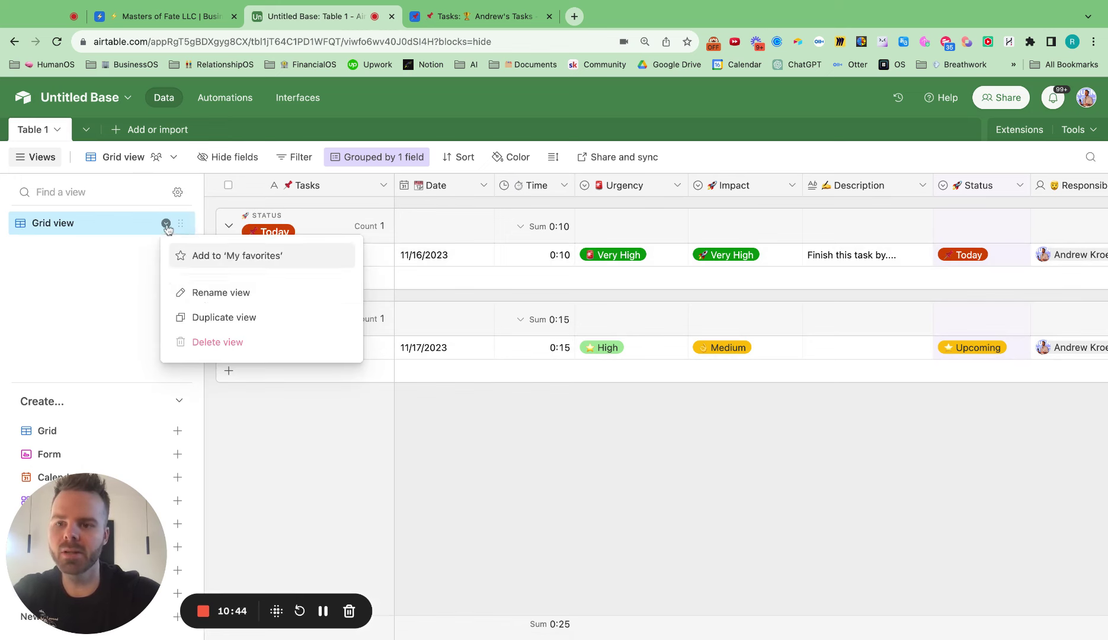
{"action": "left_click", "coordinate": [213, 292]}
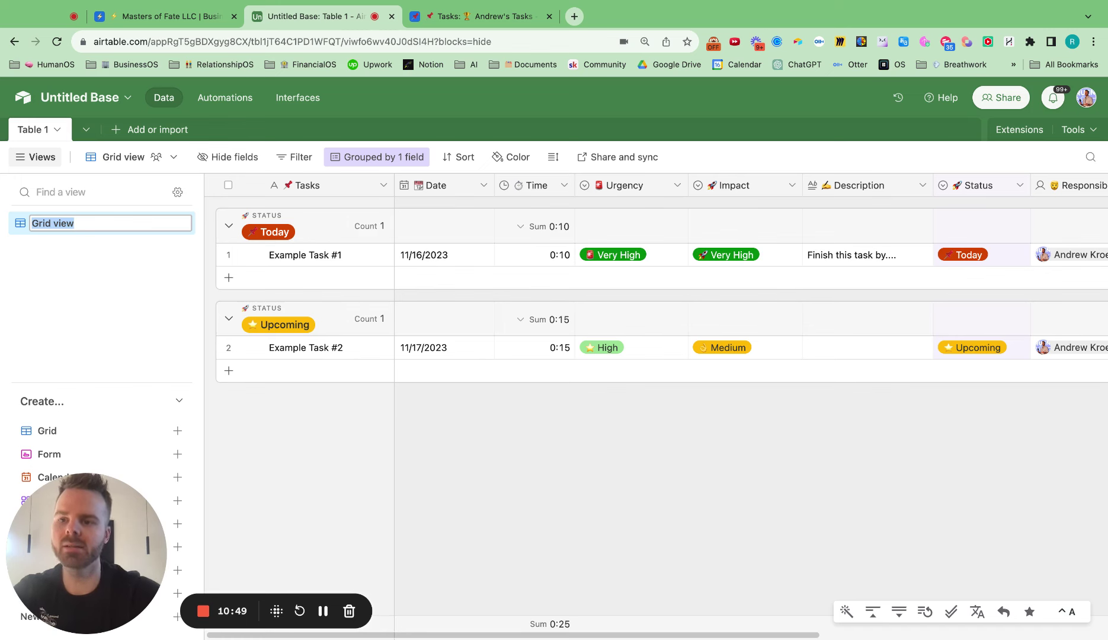
{"action": "type", "text": "📌"}
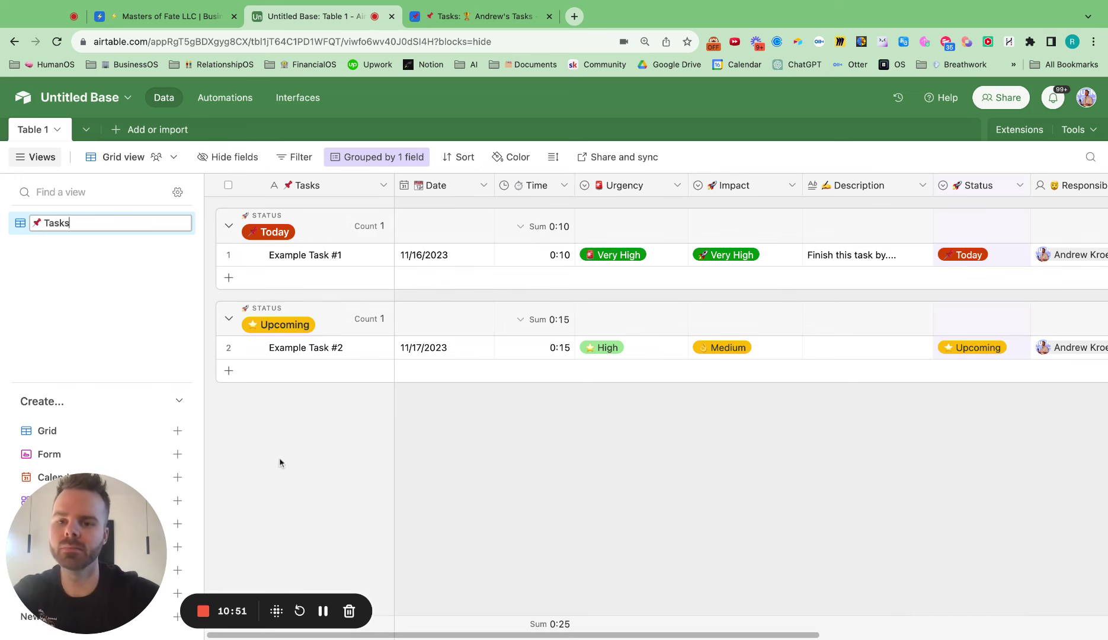
{"action": "key", "text": "Return"}
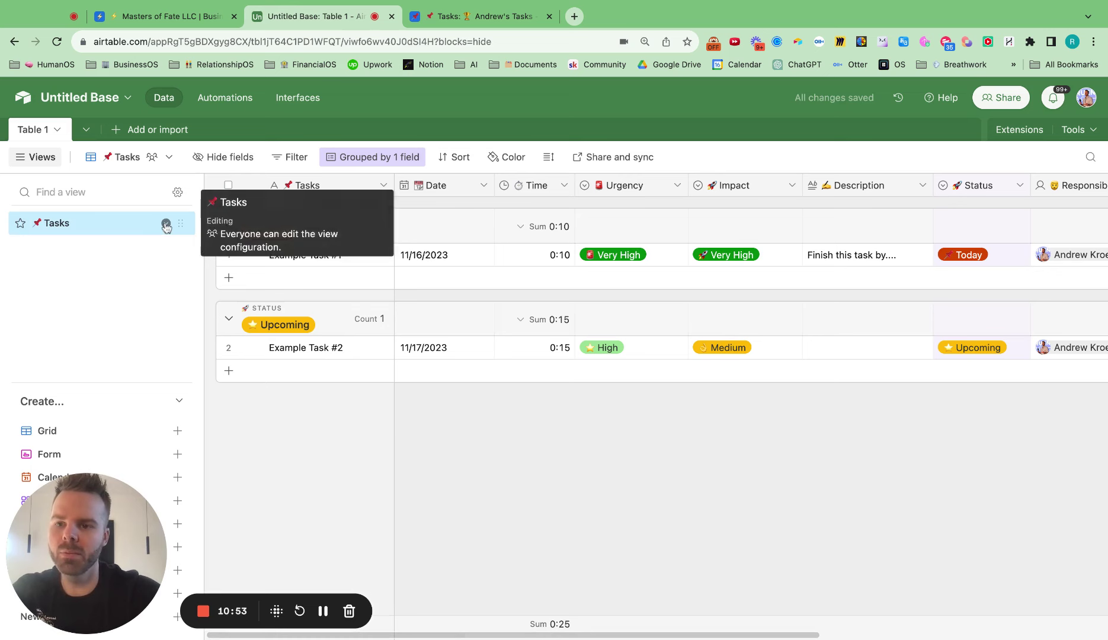
Step: Duplicate the Tasks view and name the copy as the base owner's tasks, using a face emoji and the owner's first name
{"action": "left_click", "coordinate": [166, 223]}
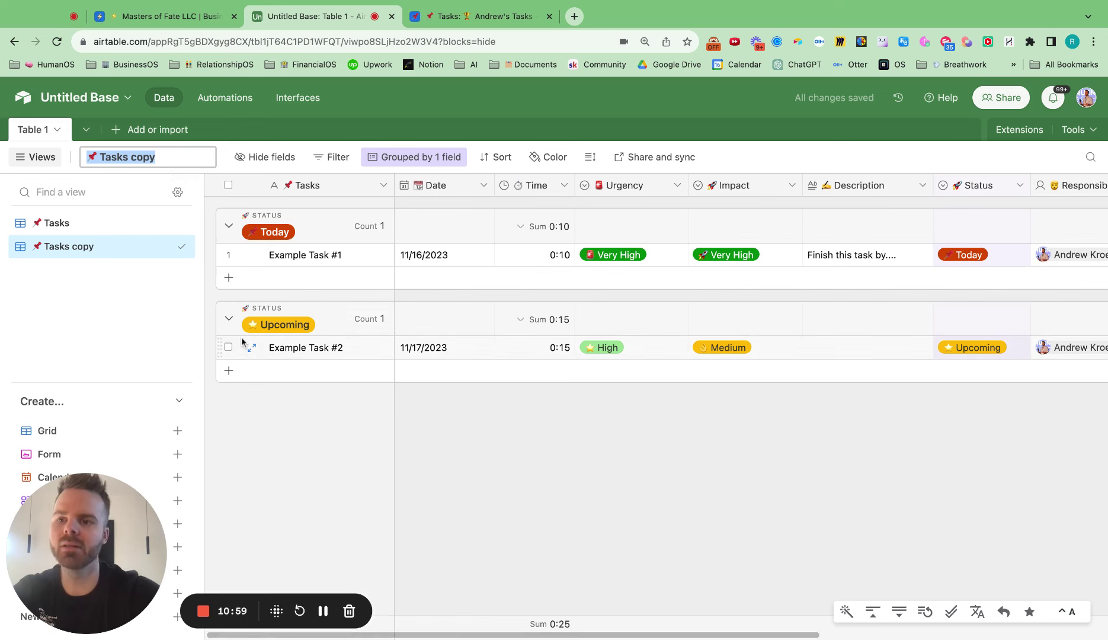
{"action": "type", "text": "🤠"}
{"action": "type", "text": "Andre"}
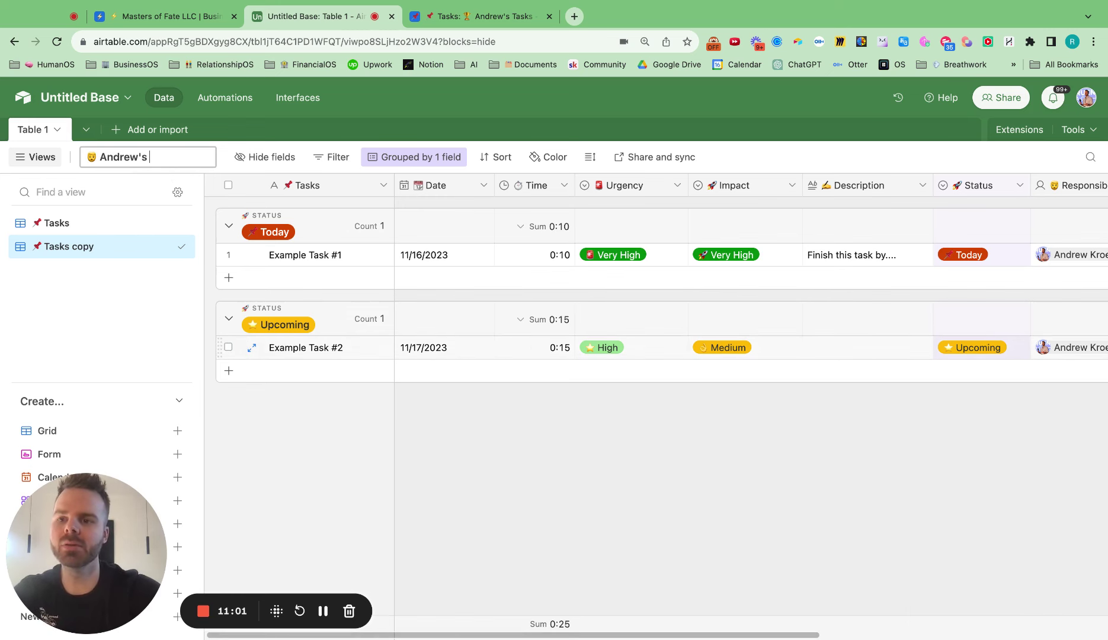
{"action": "key", "text": "Return"}
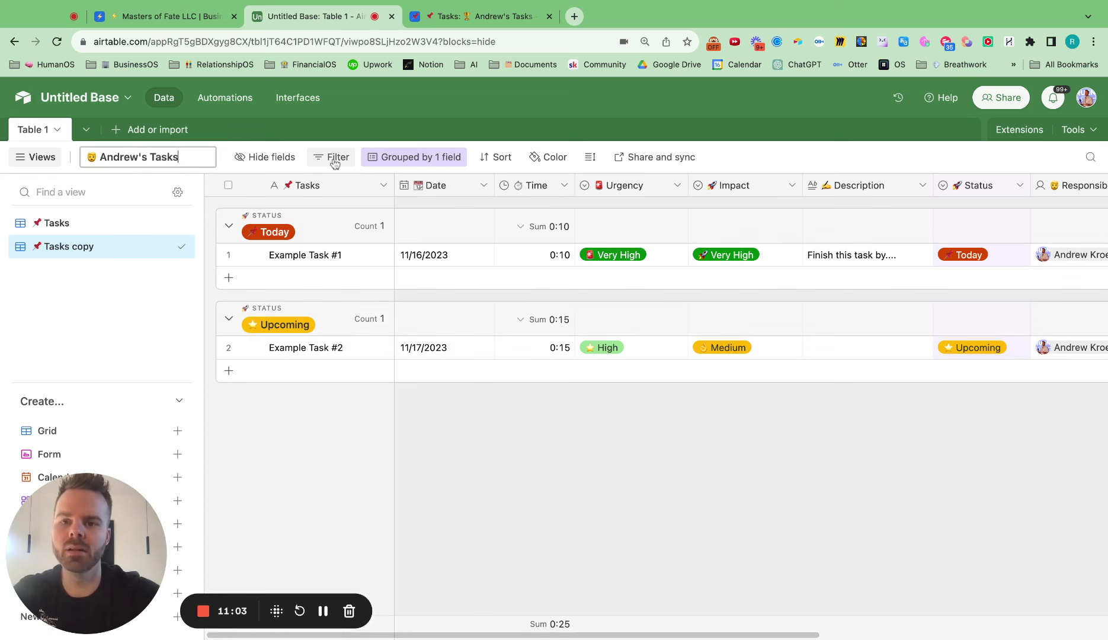
Step: Filter the base owner's view to records where Responsible is the base owner
{"action": "left_click", "coordinate": [334, 156]}
{"action": "left_click", "coordinate": [359, 211]}
{"action": "left_click", "coordinate": [445, 212]}
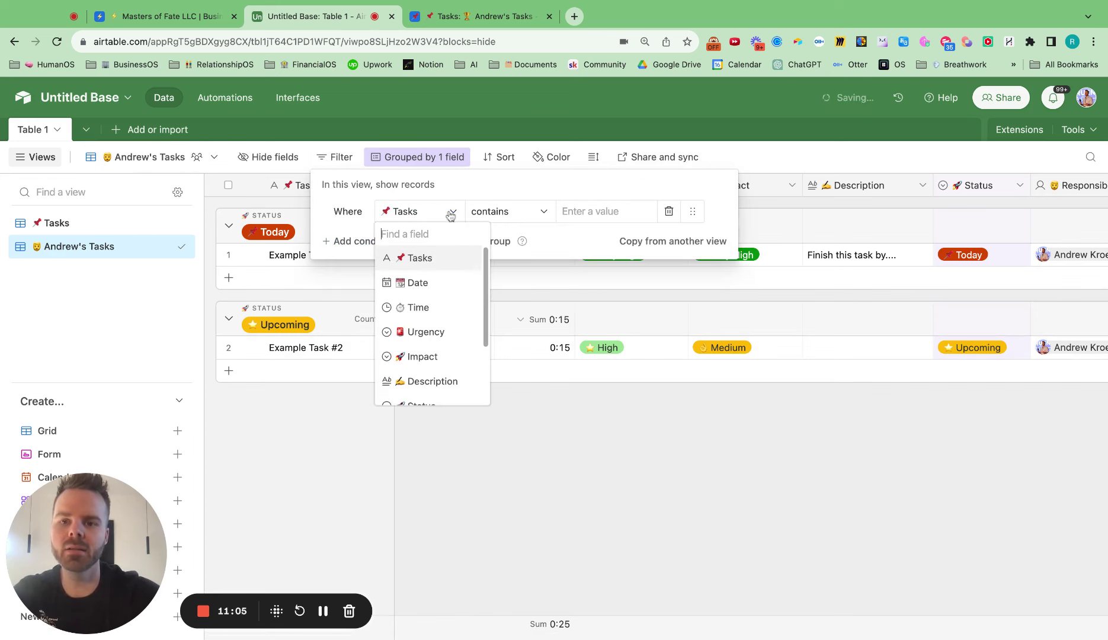
{"action": "type", "text": "re"}
{"action": "left_click", "coordinate": [439, 258]}
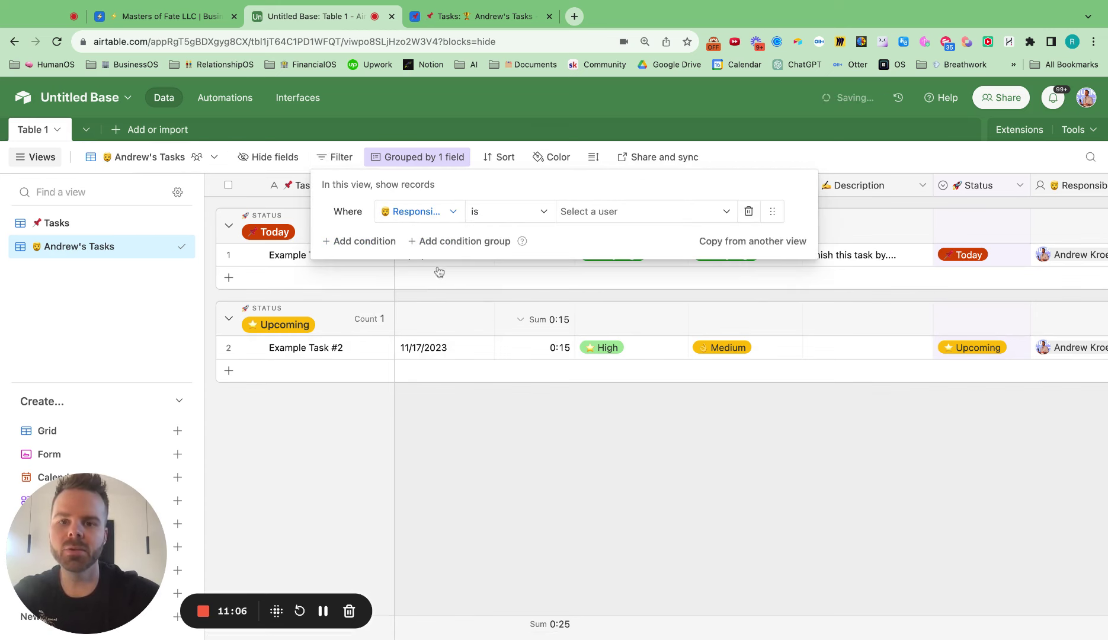
{"action": "left_click", "coordinate": [586, 212]}
{"action": "left_click", "coordinate": [596, 262]}
{"action": "left_click", "coordinate": [583, 422]}
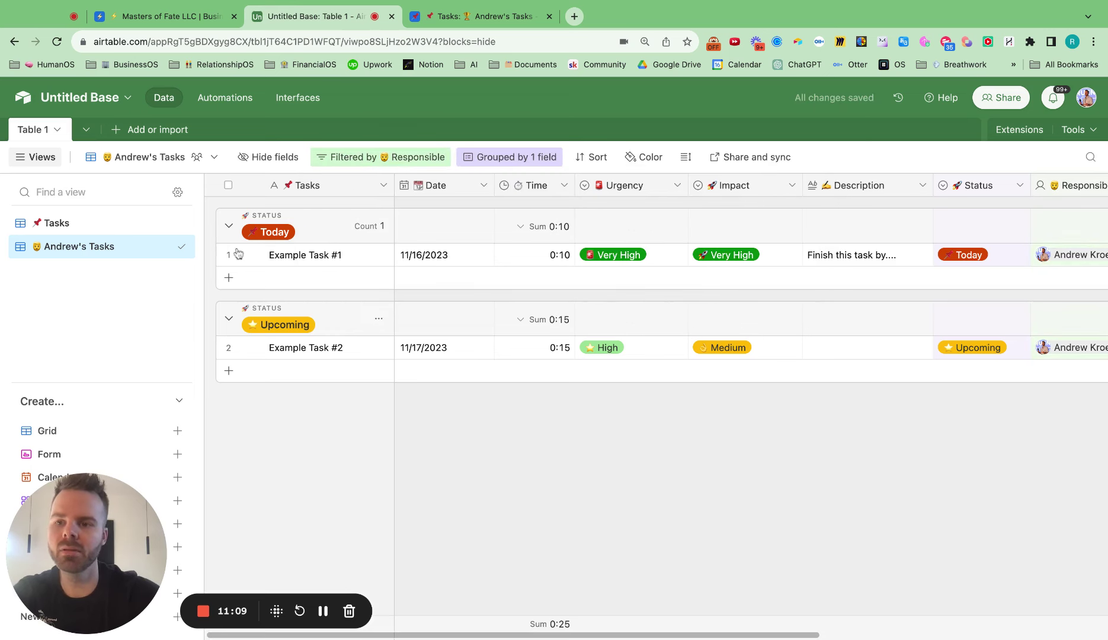
Step: Duplicate the base owner's view and name the copy as the second collaborator's tasks, using a 🙌 emoji and their first name
{"action": "left_click", "coordinate": [166, 247]}
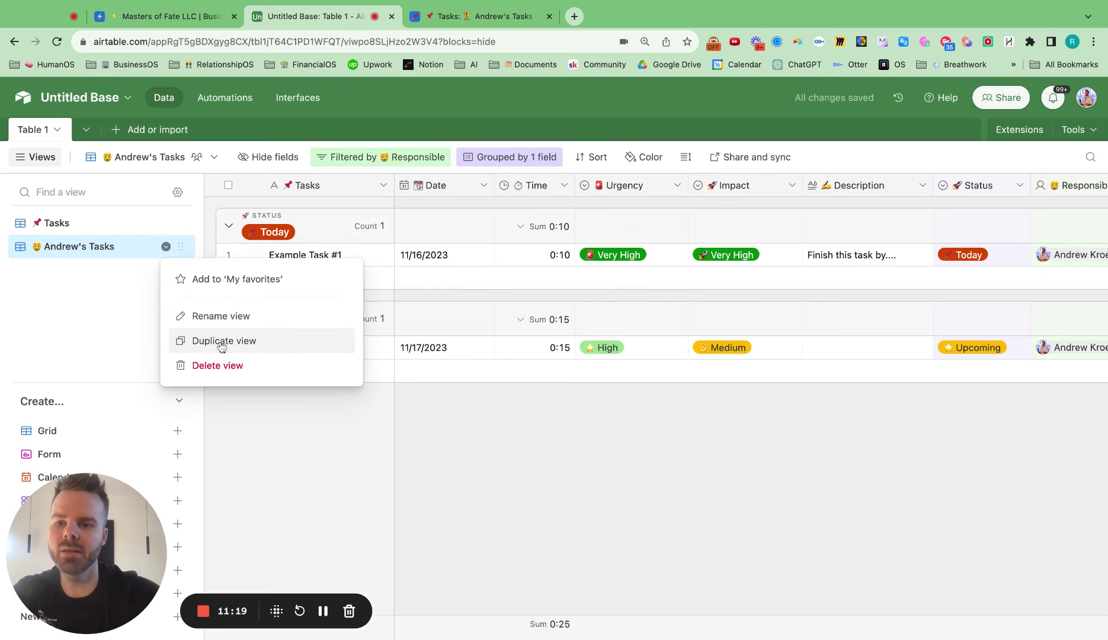
{"action": "left_click", "coordinate": [222, 347]}
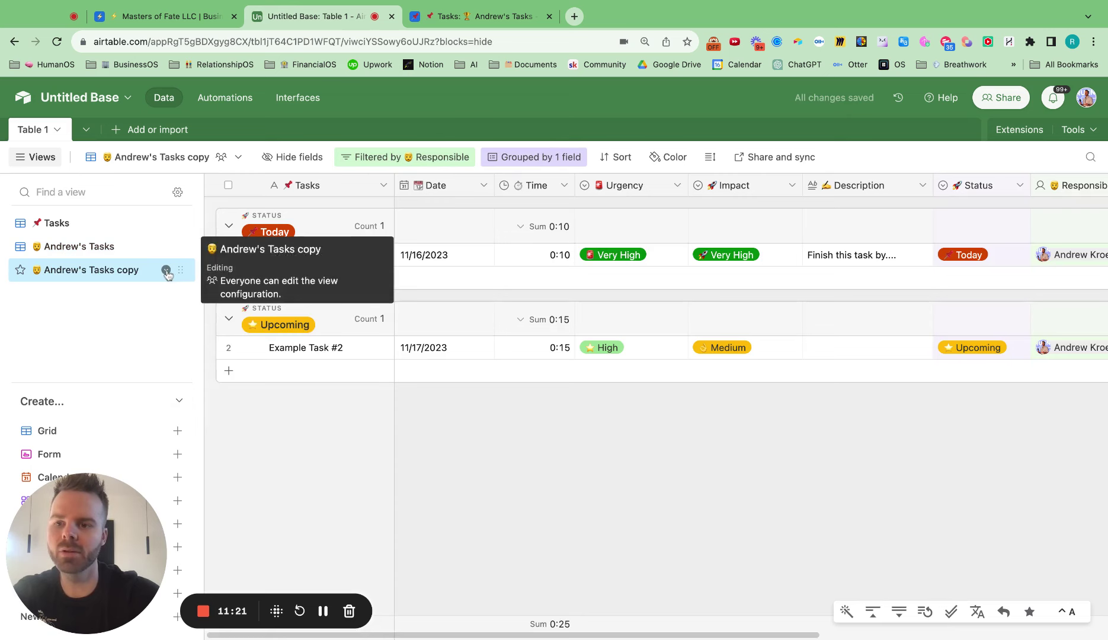
{"action": "left_click", "coordinate": [166, 269]}
{"action": "left_click", "coordinate": [215, 339]}
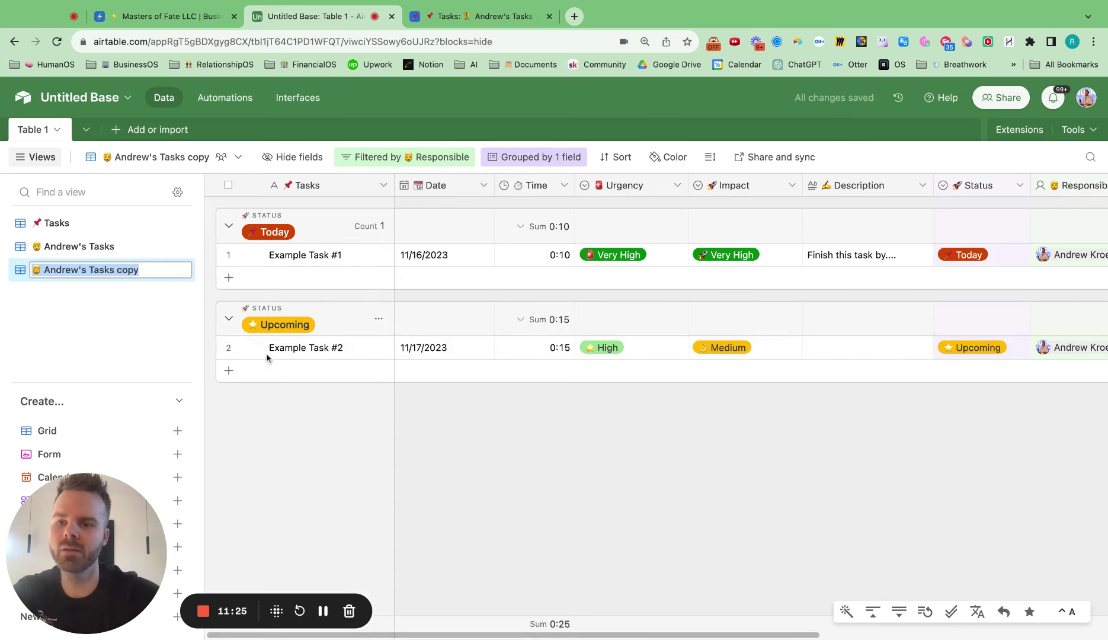
{"action": "type", "text": "🙌"}
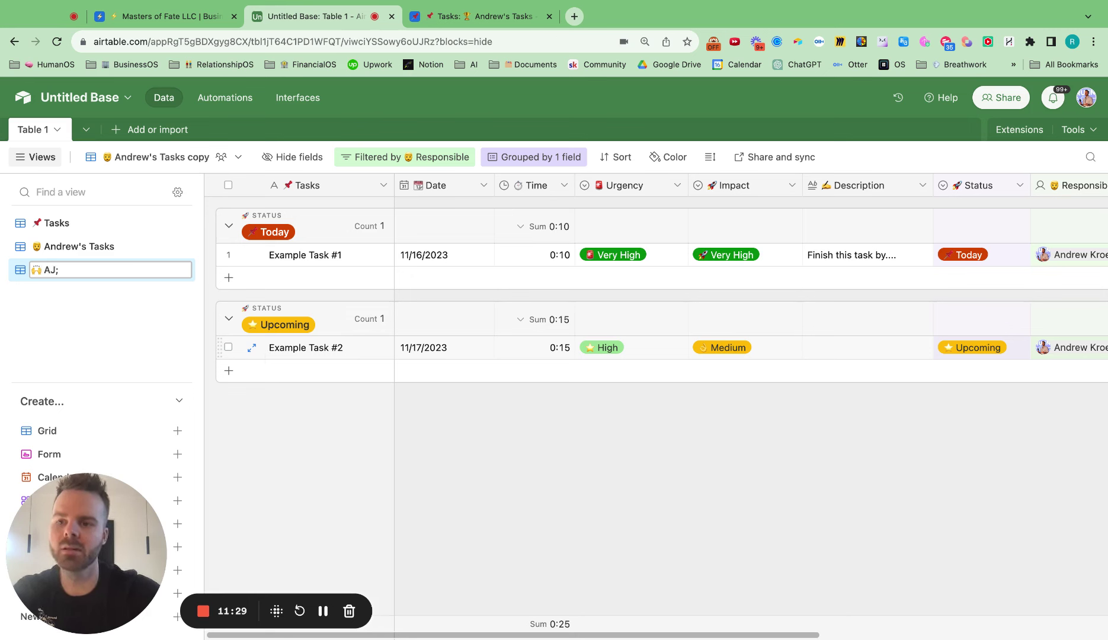
{"action": "type", "text": " AJ's Tas"}
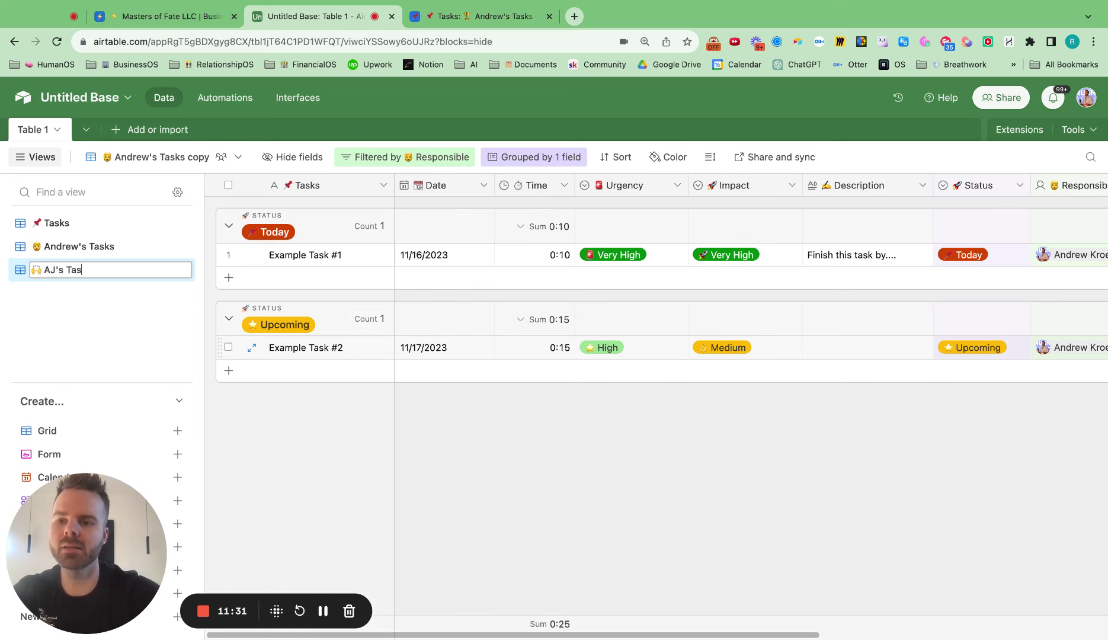
{"action": "type", "text": "ks"}
{"action": "key", "text": "Return"}
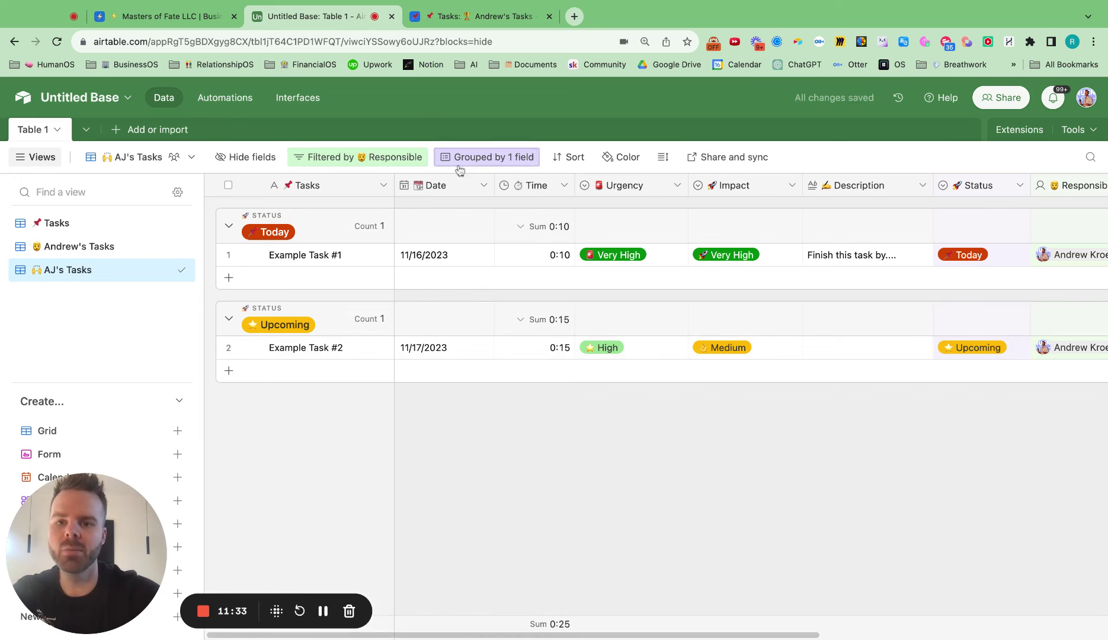
Step: Change the Responsible filter of the second collaborator's view to that collaborator
{"action": "left_click", "coordinate": [364, 158]}
{"action": "left_click", "coordinate": [574, 214]}
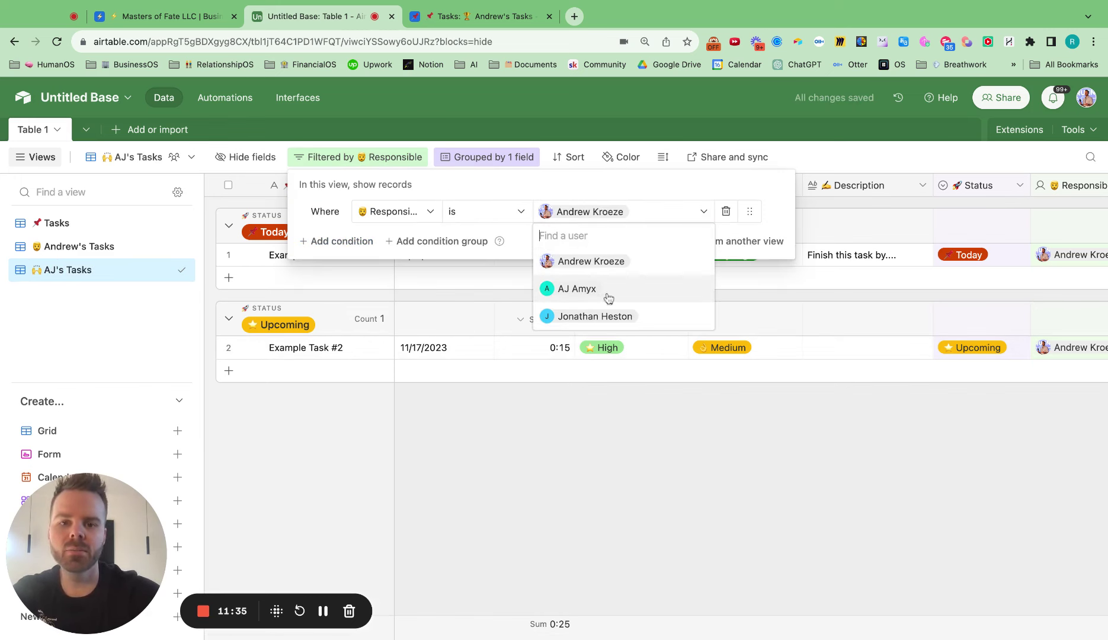
{"action": "left_click", "coordinate": [603, 291]}
{"action": "left_click", "coordinate": [632, 443]}
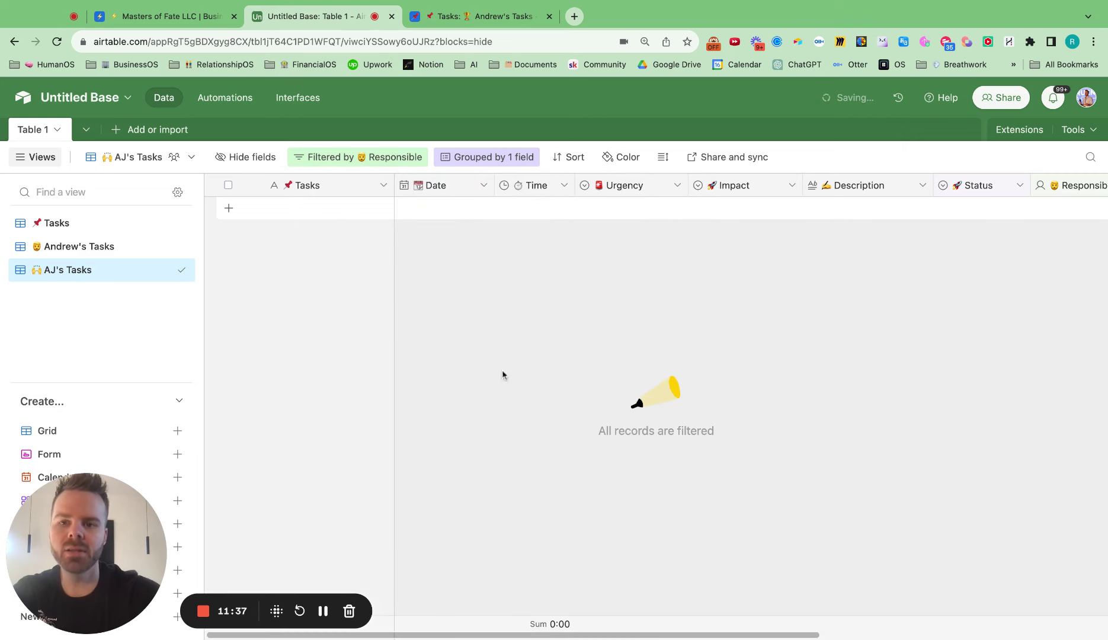
Step: In the base owner's view, reassign Example Task #2 to the second collaborator, and open that collaborator's view
{"action": "left_click", "coordinate": [100, 248]}
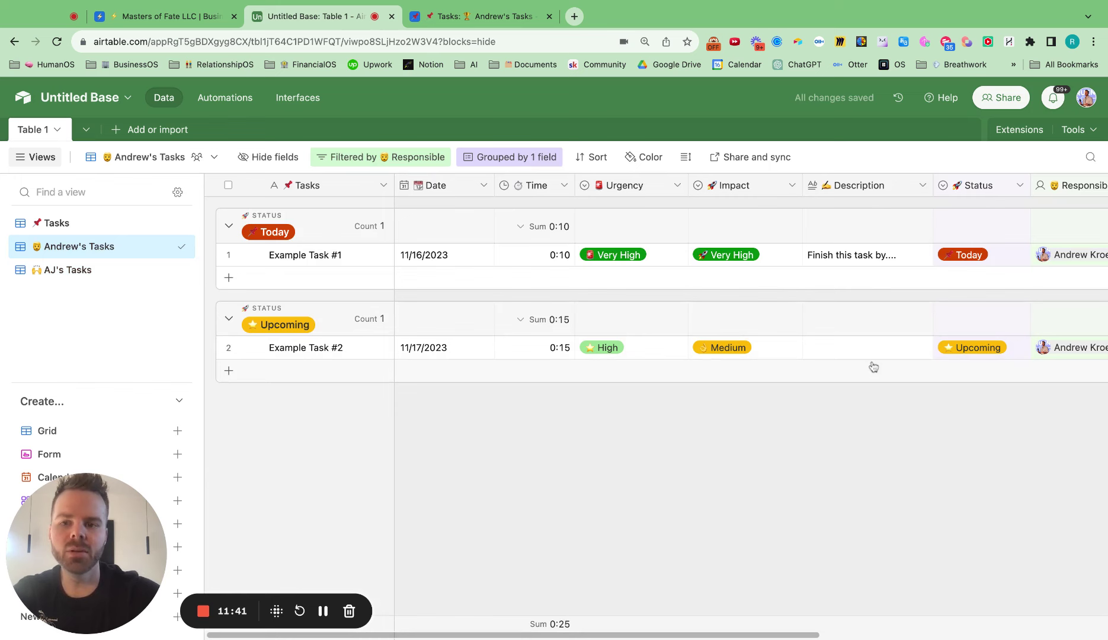
{"action": "left_click", "coordinate": [1077, 349]}
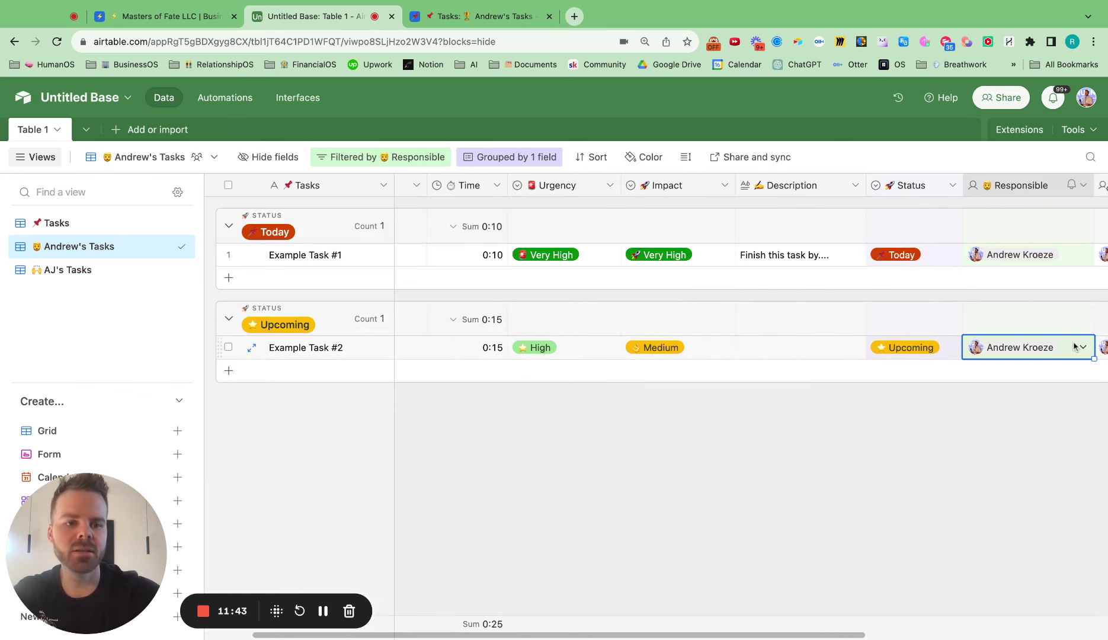
{"action": "left_click", "coordinate": [1078, 349]}
{"action": "left_click", "coordinate": [1017, 476]}
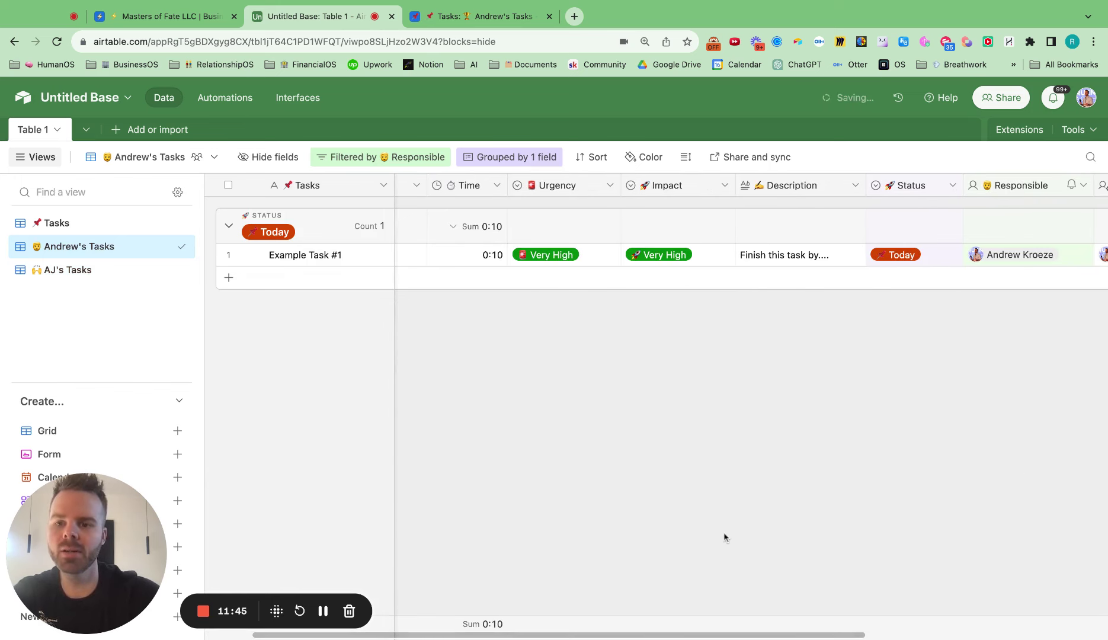
{"action": "left_click", "coordinate": [75, 276]}
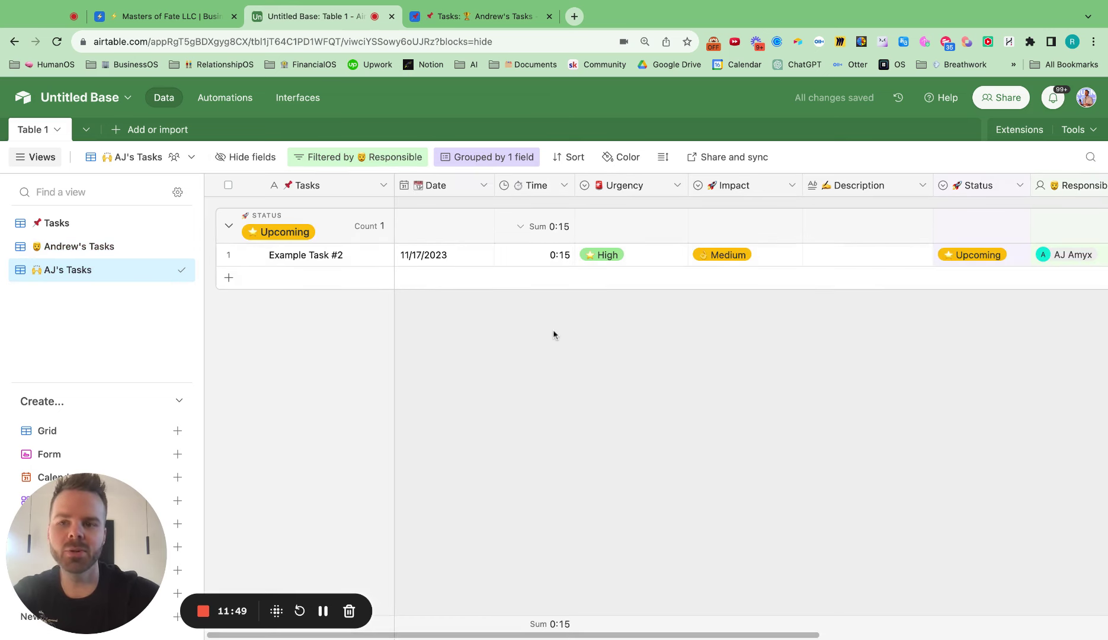
Step: Rename the table Table 1 to "📌 Tasks"
{"action": "left_click", "coordinate": [56, 130]}
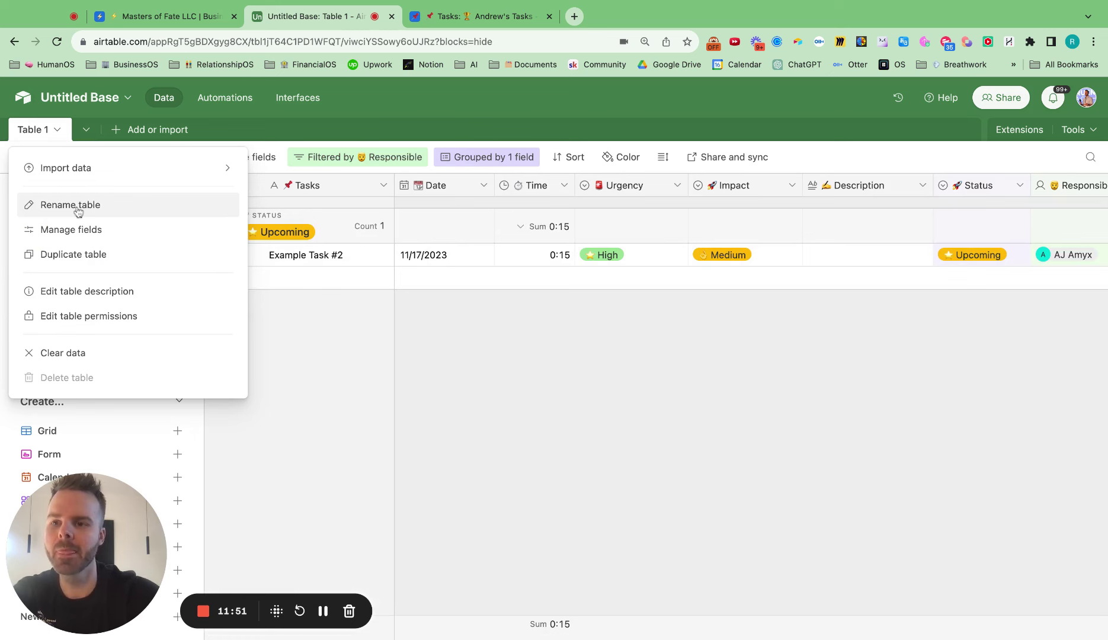
{"action": "left_click", "coordinate": [78, 212]}
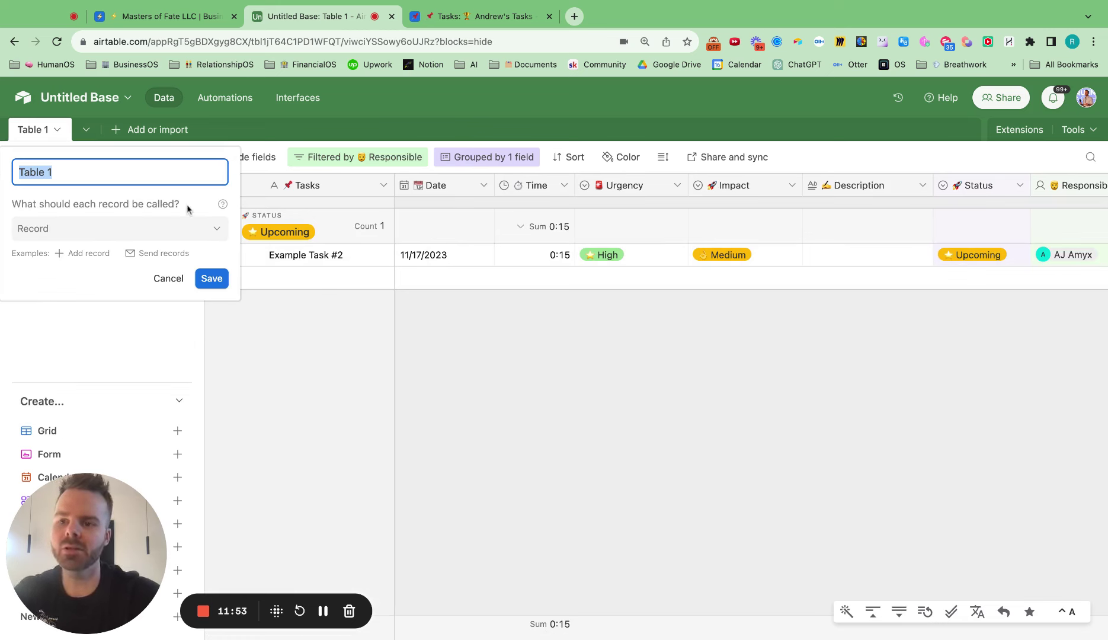
{"action": "type", "text": "📌 Tasks"}
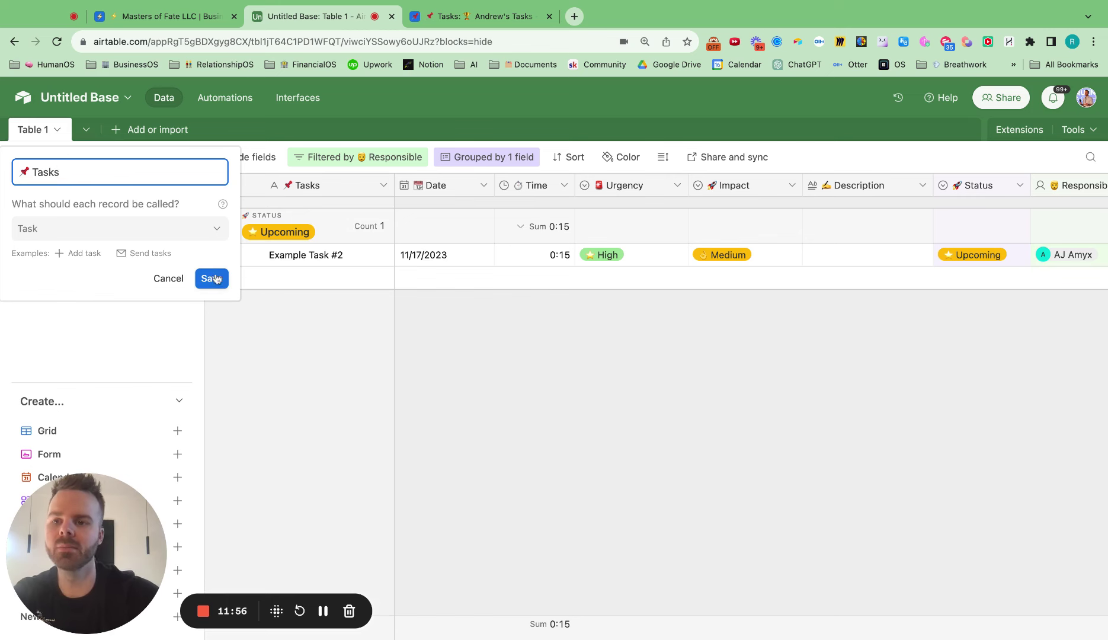
{"action": "left_click", "coordinate": [215, 278]}
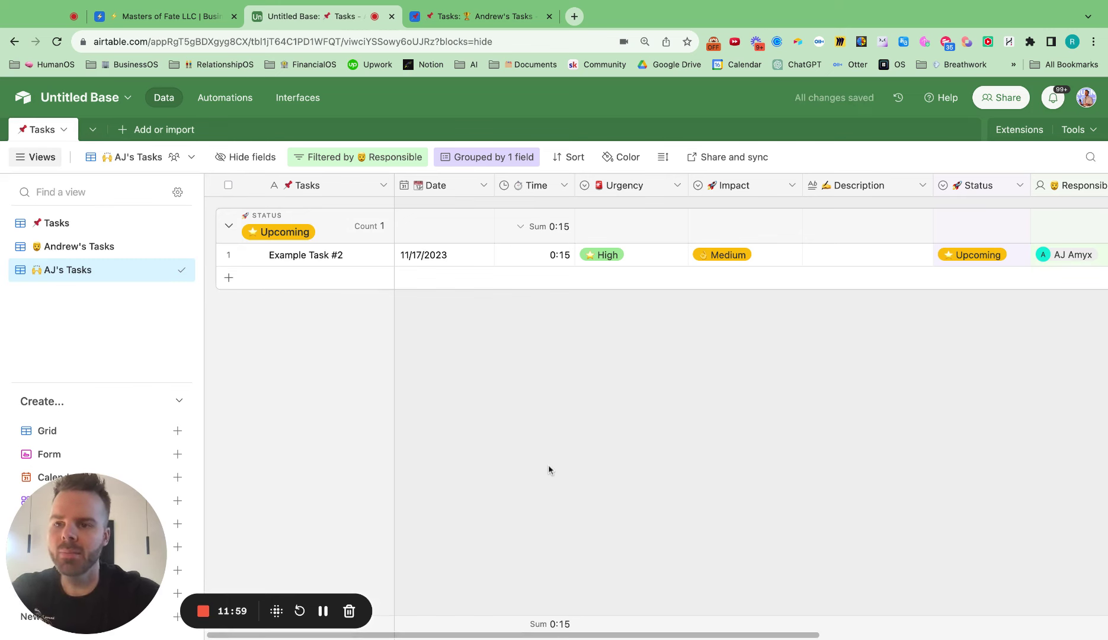
Step: Rename the base to "📌 Task Management"
{"action": "left_click", "coordinate": [125, 100]}
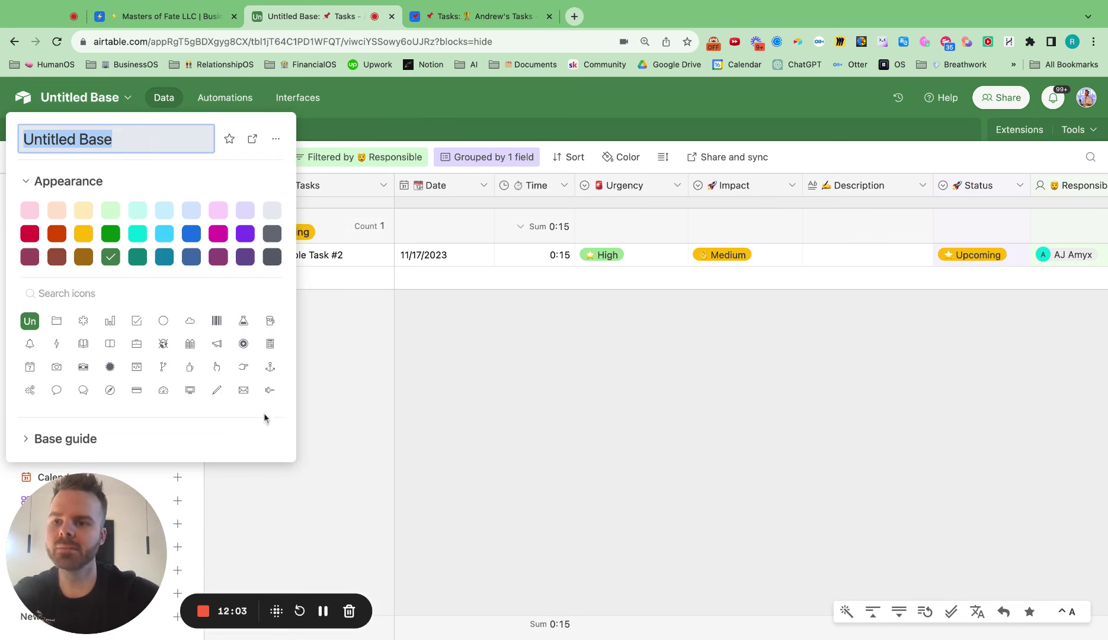
{"action": "type", "text": "📌"}
{"action": "type", "text": "Task"}
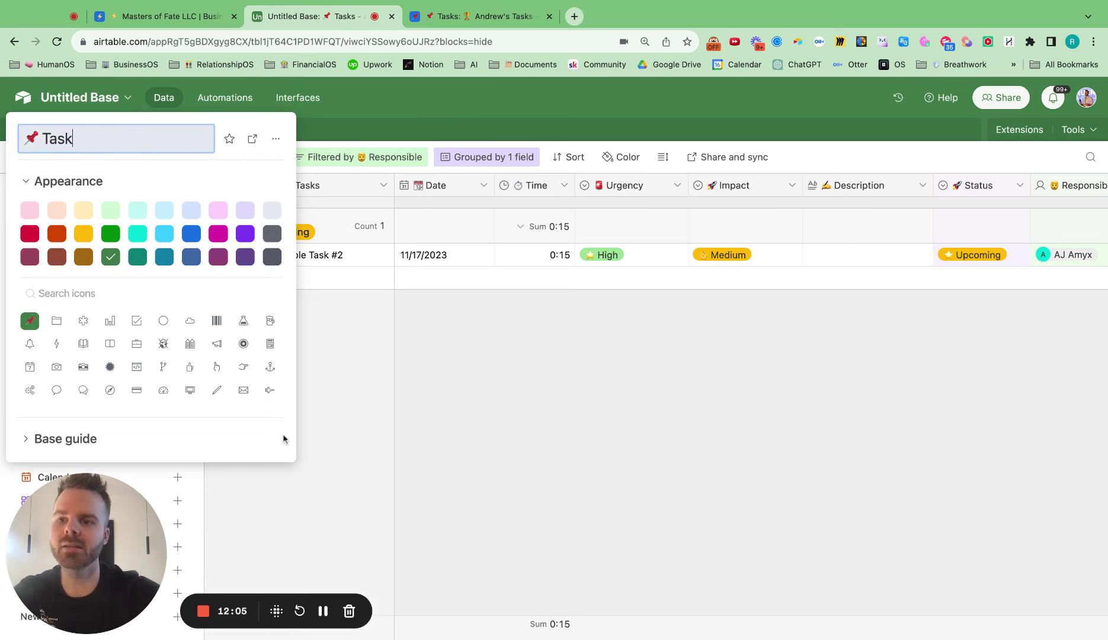
{"action": "type", "text": " Management"}
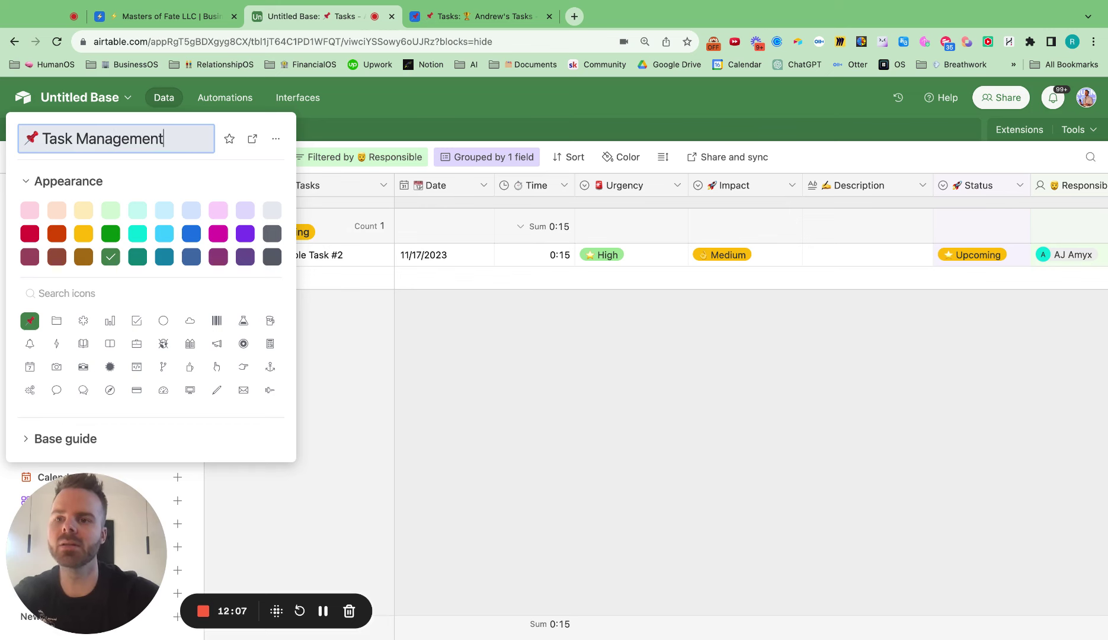
{"action": "left_click", "coordinate": [602, 478]}
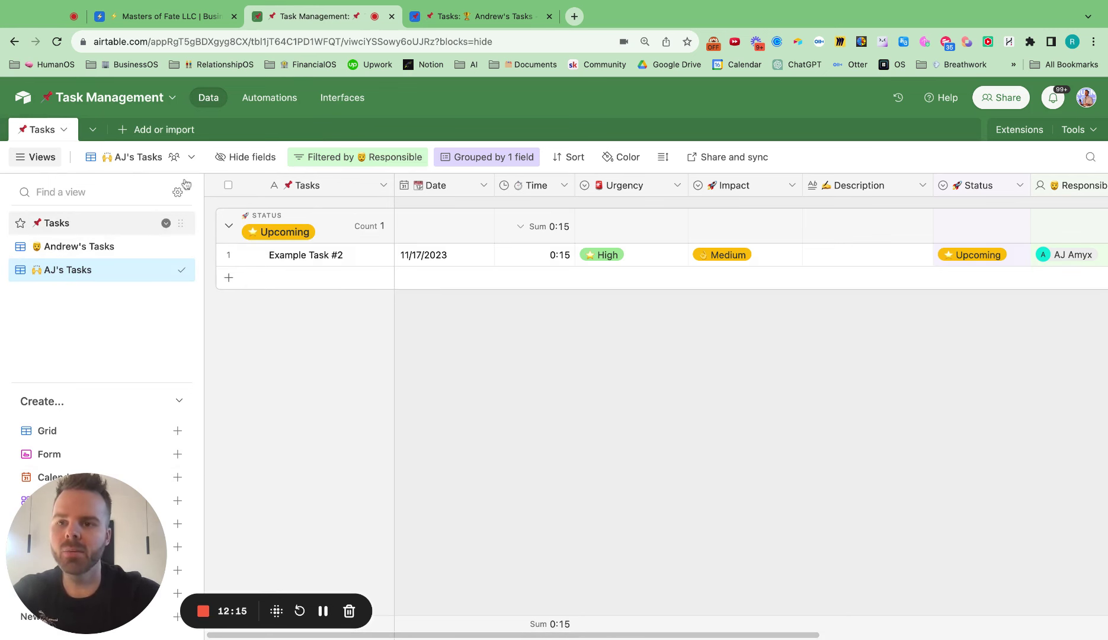
Step: Create an automation triggered when a record matches conditions, using the 📌 Tasks table
{"action": "left_click", "coordinate": [271, 98]}
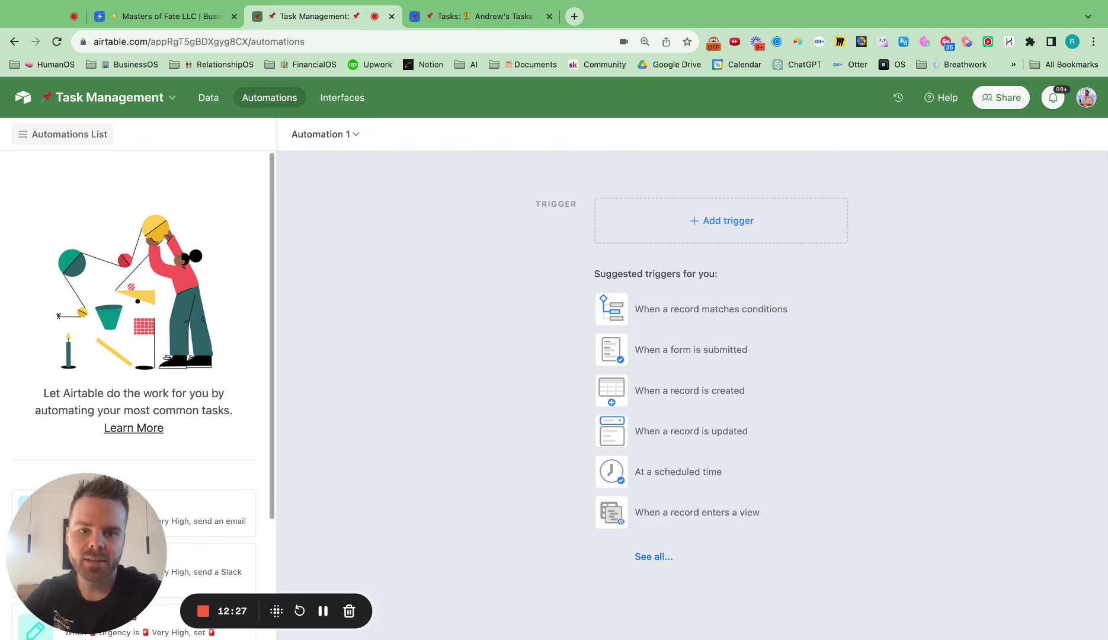
{"action": "left_click", "coordinate": [721, 221]}
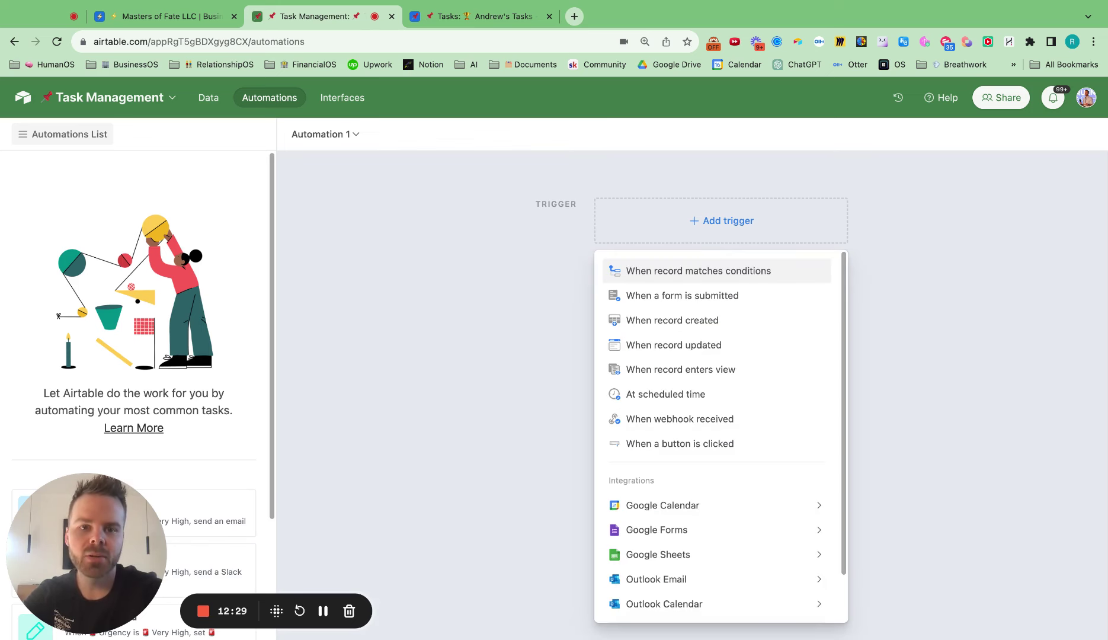
{"action": "left_click", "coordinate": [700, 271]}
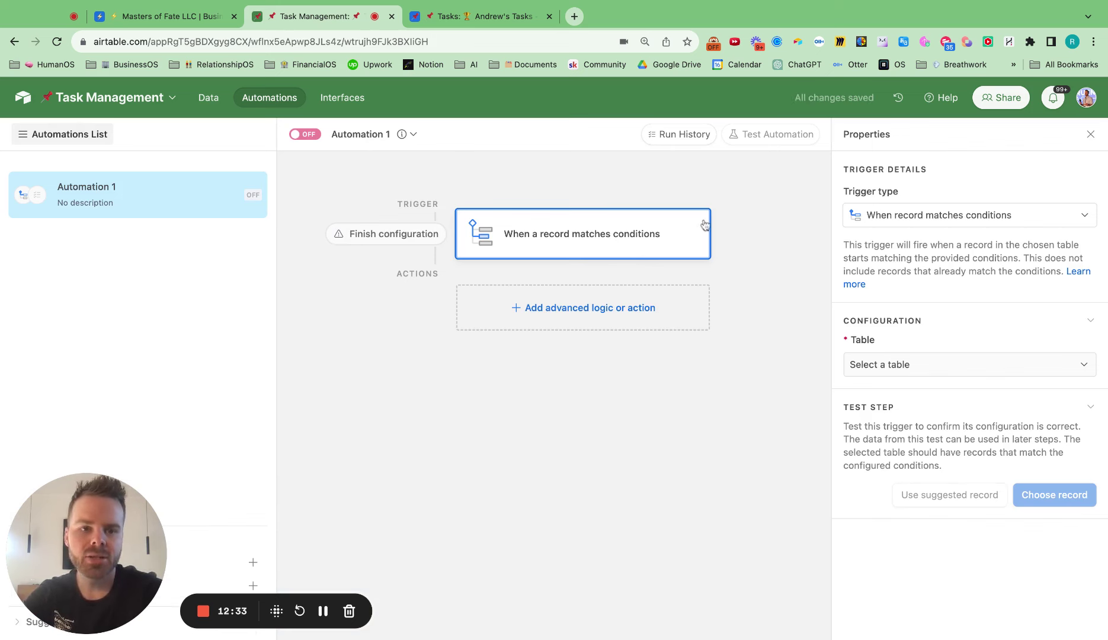
{"action": "left_click", "coordinate": [890, 373]}
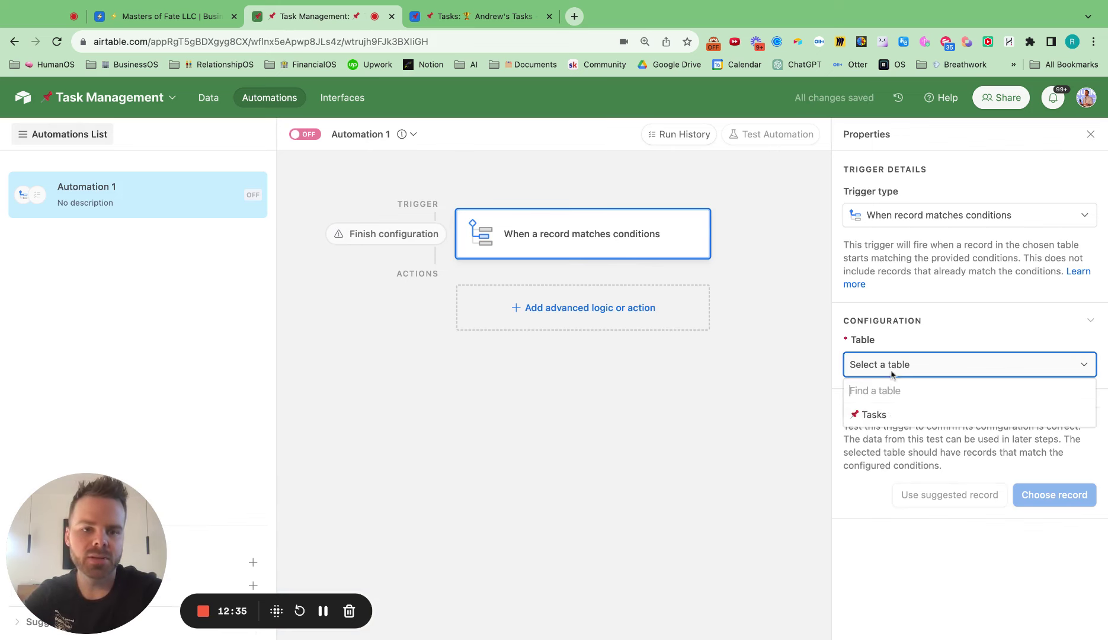
{"action": "left_click", "coordinate": [893, 416]}
{"action": "left_click", "coordinate": [892, 423]}
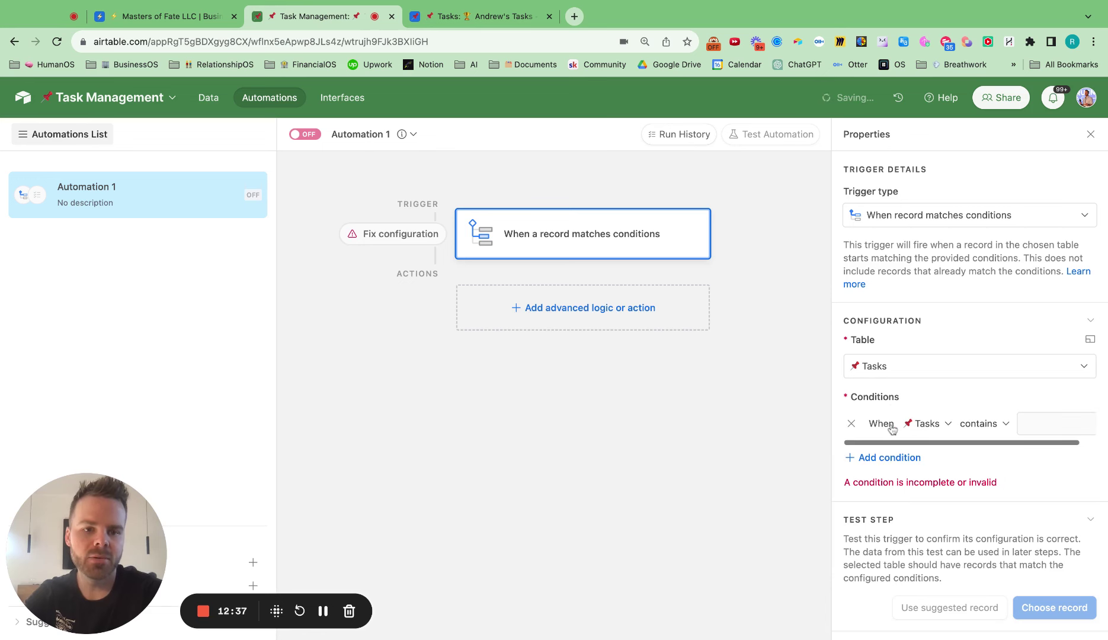
Step: Set the trigger condition so that the Date field is after today
{"action": "left_click", "coordinate": [925, 427]}
{"action": "type", "text": "da"}
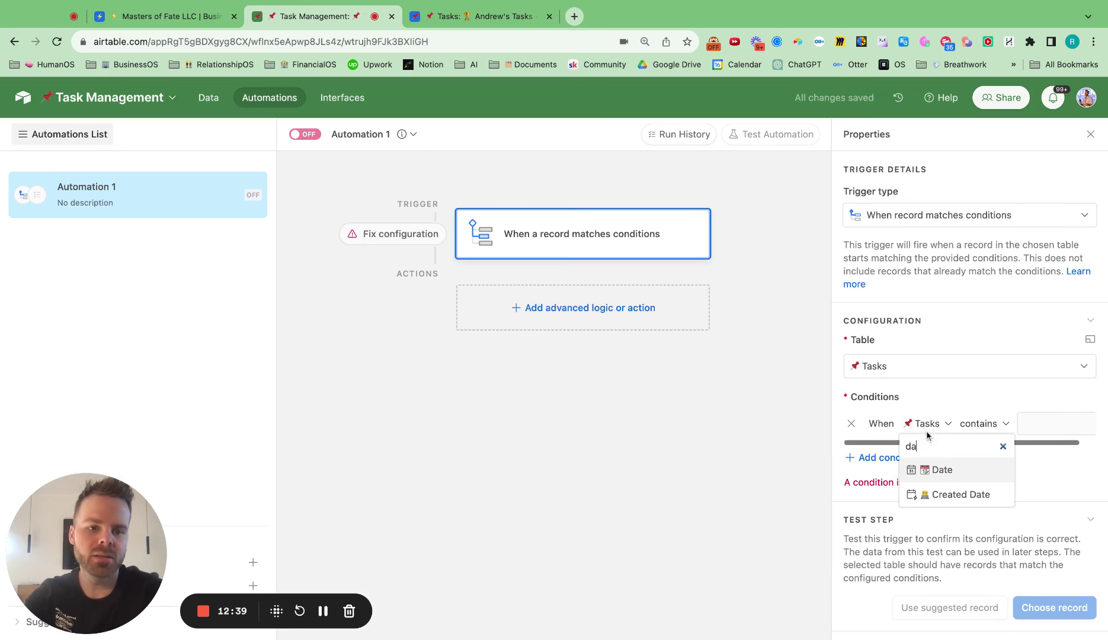
{"action": "left_click", "coordinate": [940, 472]}
{"action": "left_click", "coordinate": [1015, 423]}
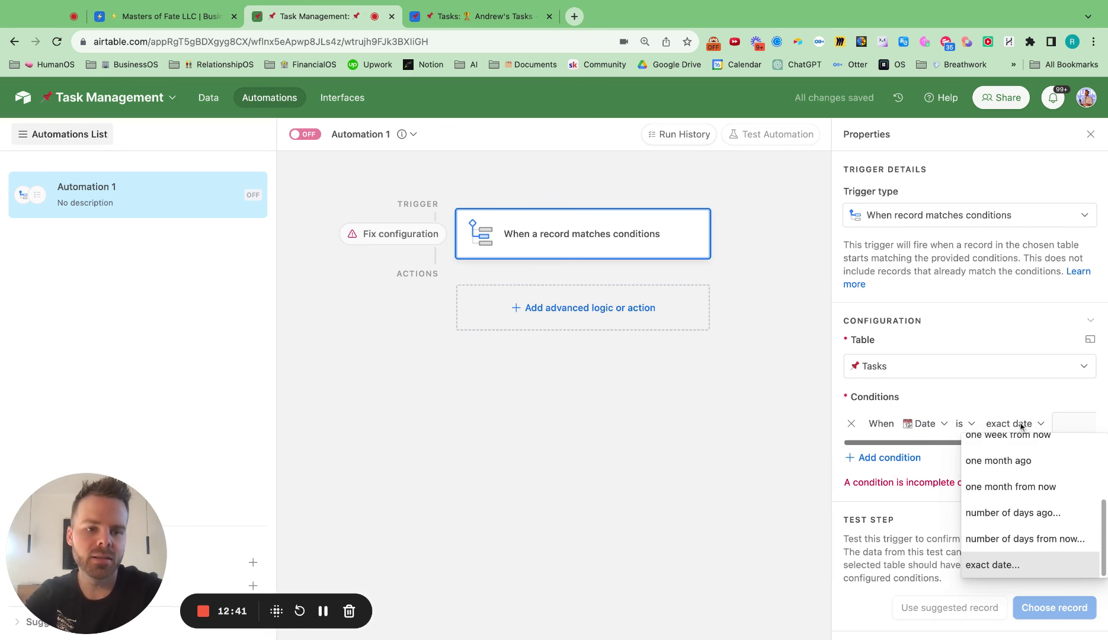
{"action": "scroll", "coordinate": [1016, 481], "scroll_direction": "up", "scroll_amount": 5}
{"action": "left_click", "coordinate": [963, 423]}
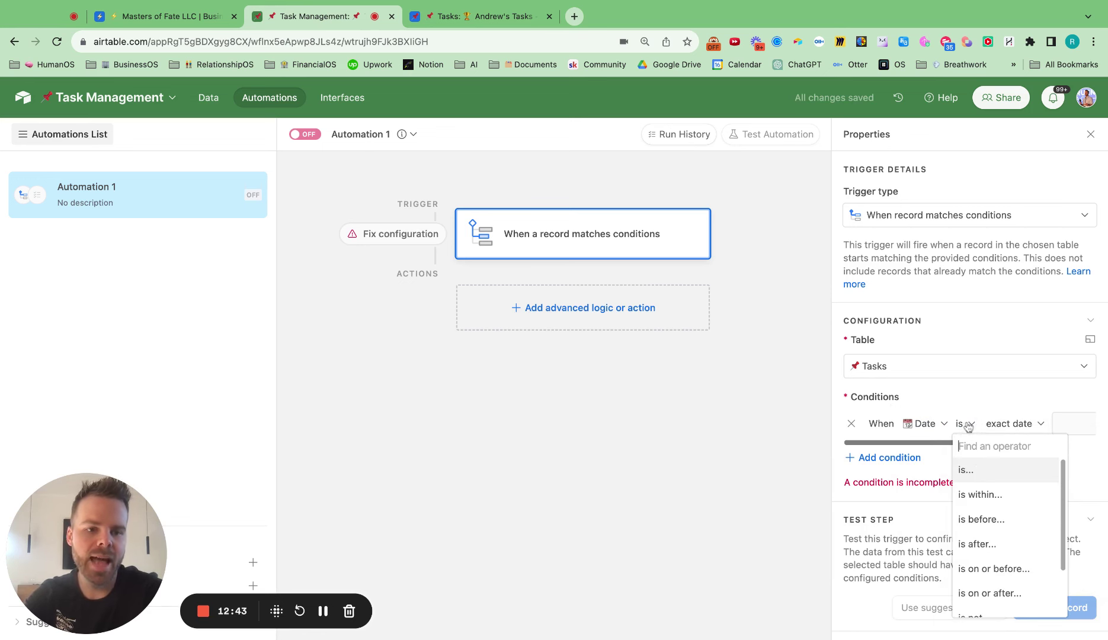
{"action": "left_click", "coordinate": [986, 544]}
{"action": "left_click", "coordinate": [1033, 429]}
{"action": "scroll", "coordinate": [996, 468], "scroll_direction": "up", "scroll_amount": 5}
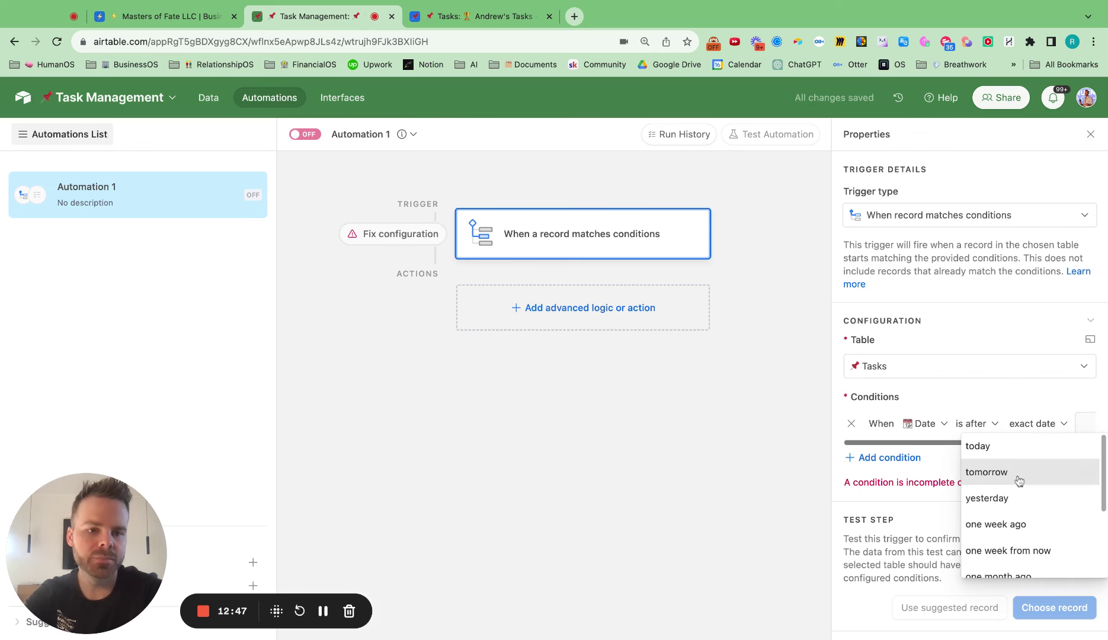
{"action": "left_click", "coordinate": [994, 450]}
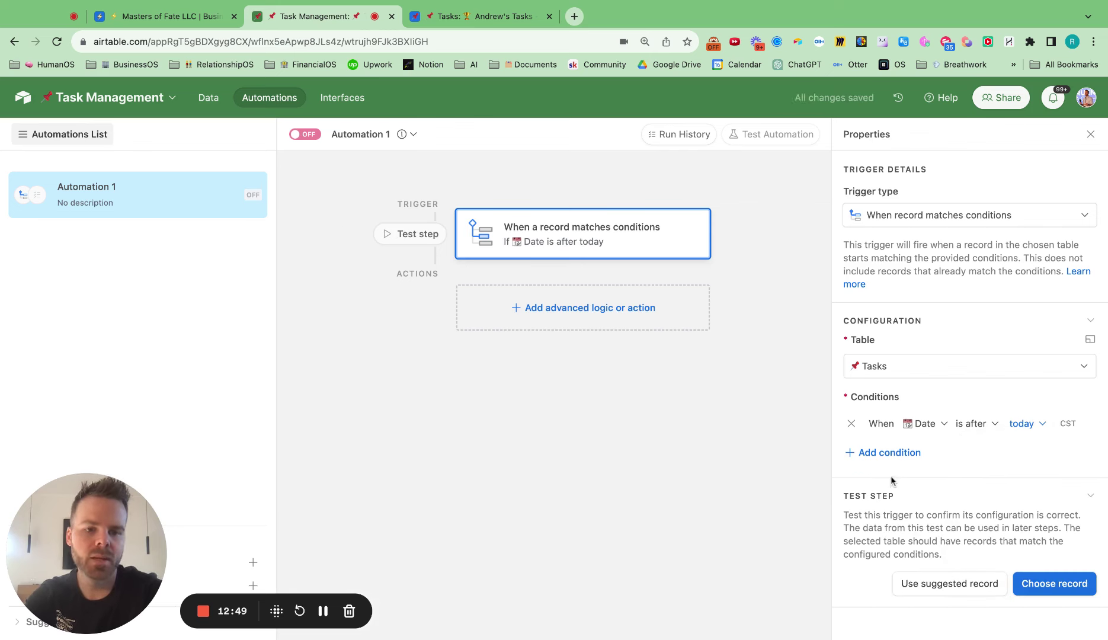
Step: Add an Update record action to the automation with the description "❌ Overdue Tasks"
{"action": "left_click", "coordinate": [593, 309]}
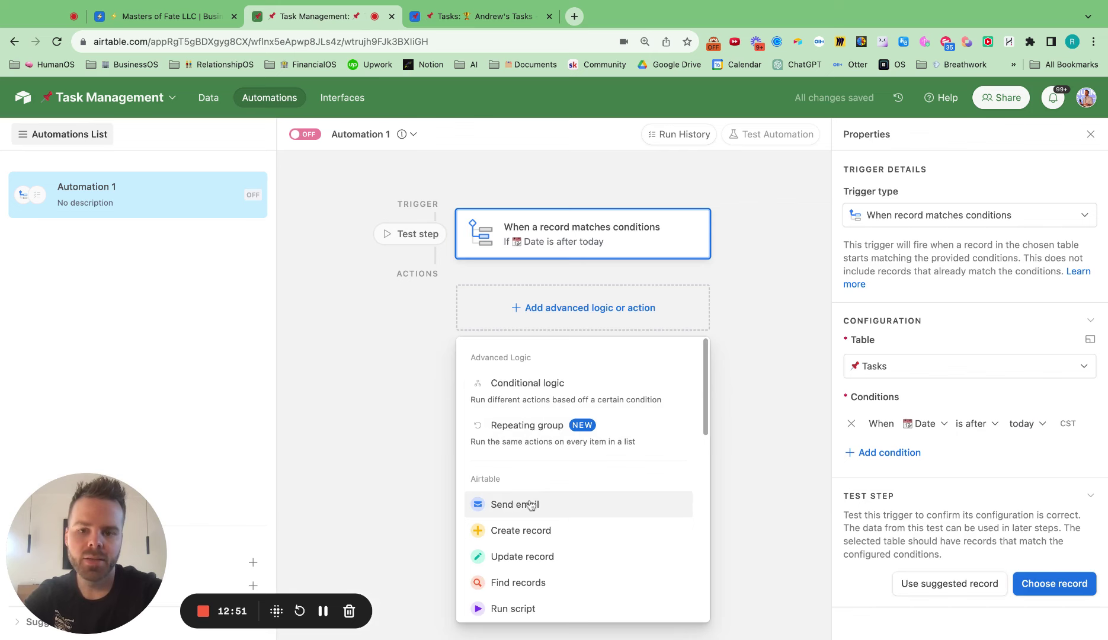
{"action": "left_click", "coordinate": [522, 557]}
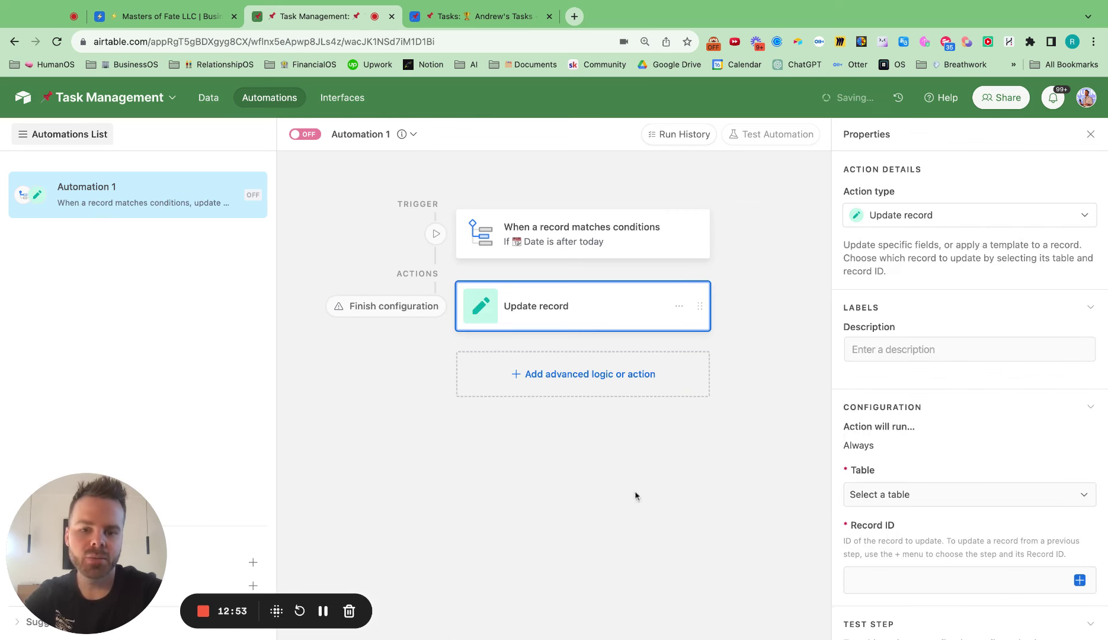
{"action": "left_click", "coordinate": [907, 350]}
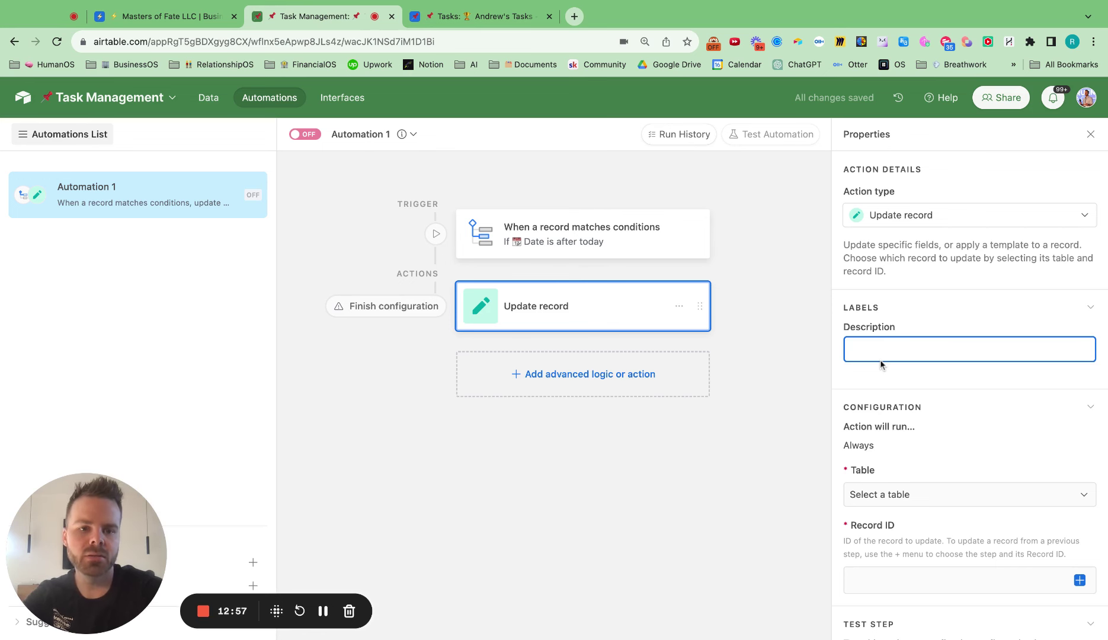
{"action": "type", "text": "❌ Overdue Tasks"}
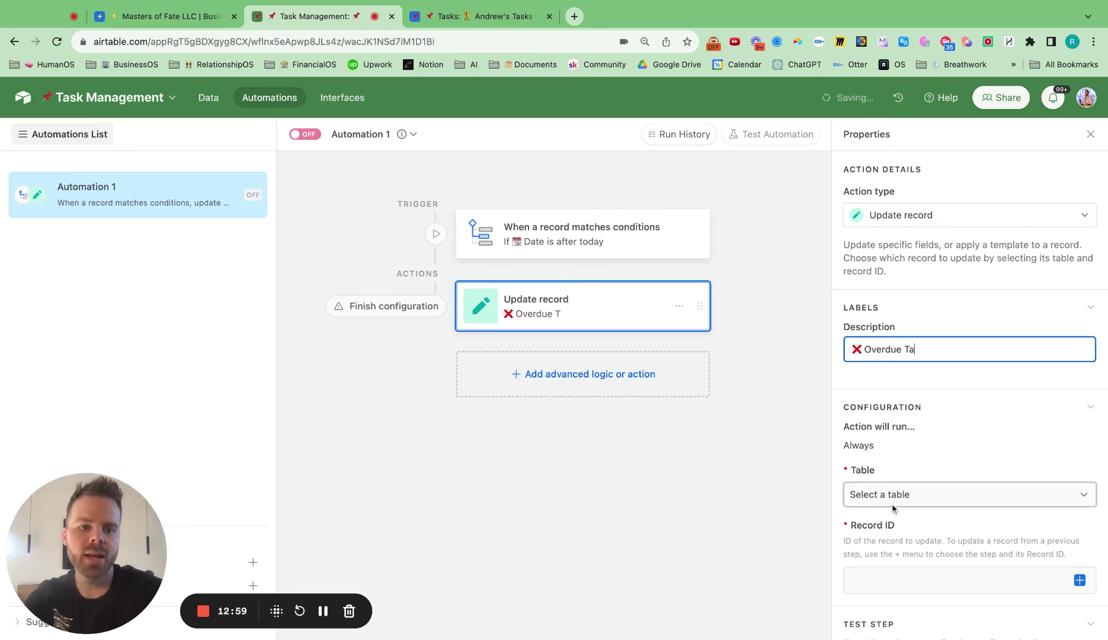
Step: Point the update action at the 📌 Tasks table and use the trigger record's Airtable record ID
{"action": "left_click", "coordinate": [912, 498]}
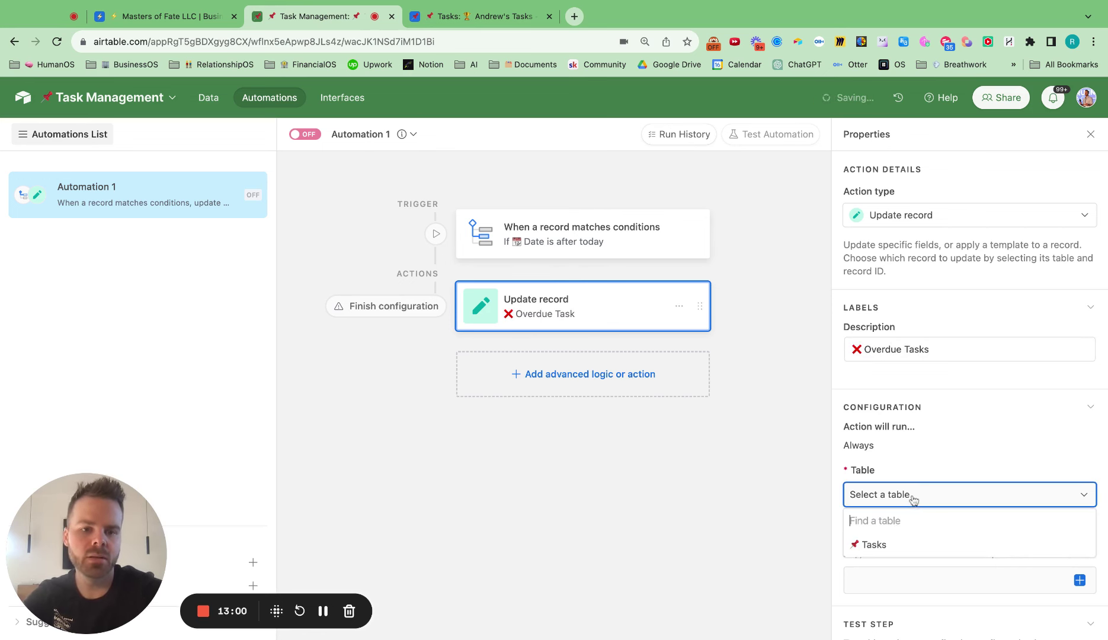
{"action": "left_click", "coordinate": [889, 546]}
{"action": "scroll", "coordinate": [905, 520], "scroll_direction": "down", "scroll_amount": 3}
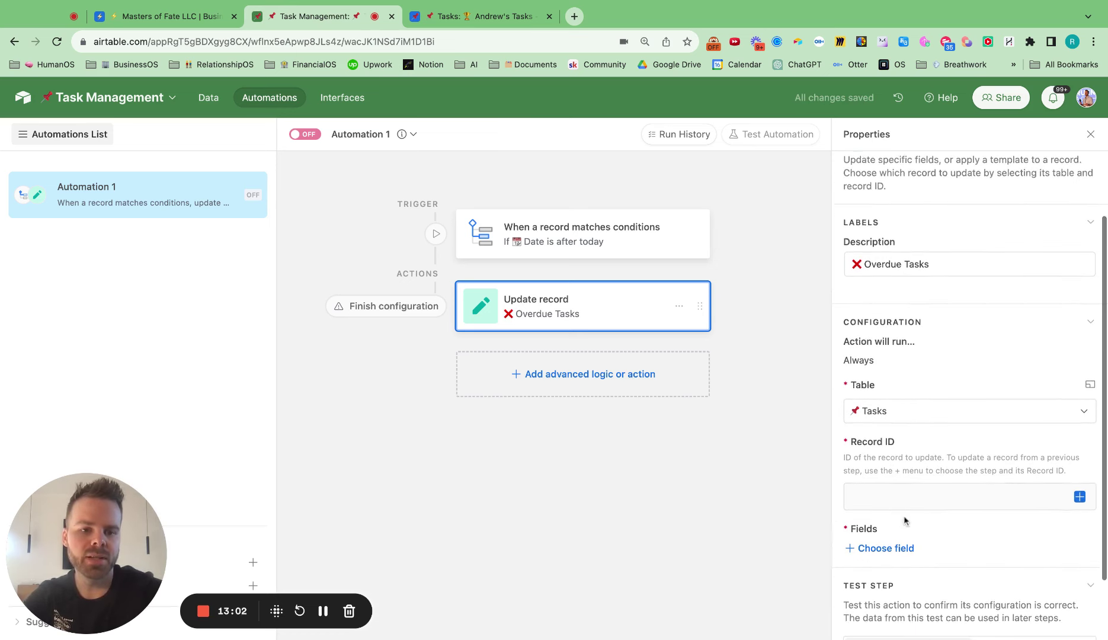
{"action": "left_click", "coordinate": [1080, 487]}
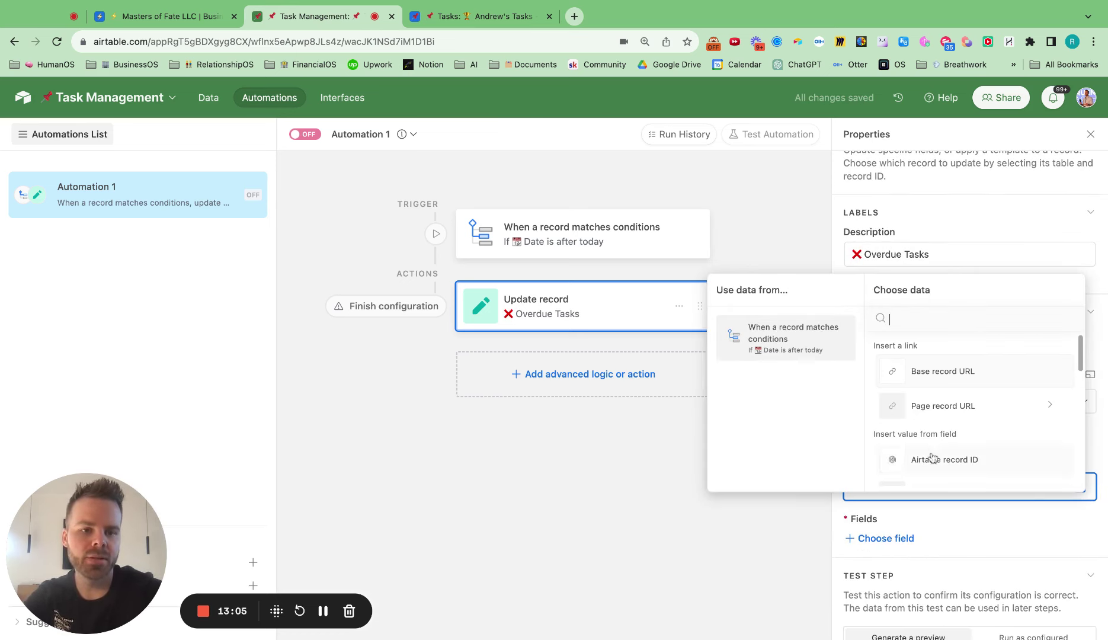
{"action": "left_click", "coordinate": [934, 462]}
Step: Have the update action set the Status field to Overdue
{"action": "scroll", "coordinate": [914, 502], "scroll_direction": "down", "scroll_amount": 2}
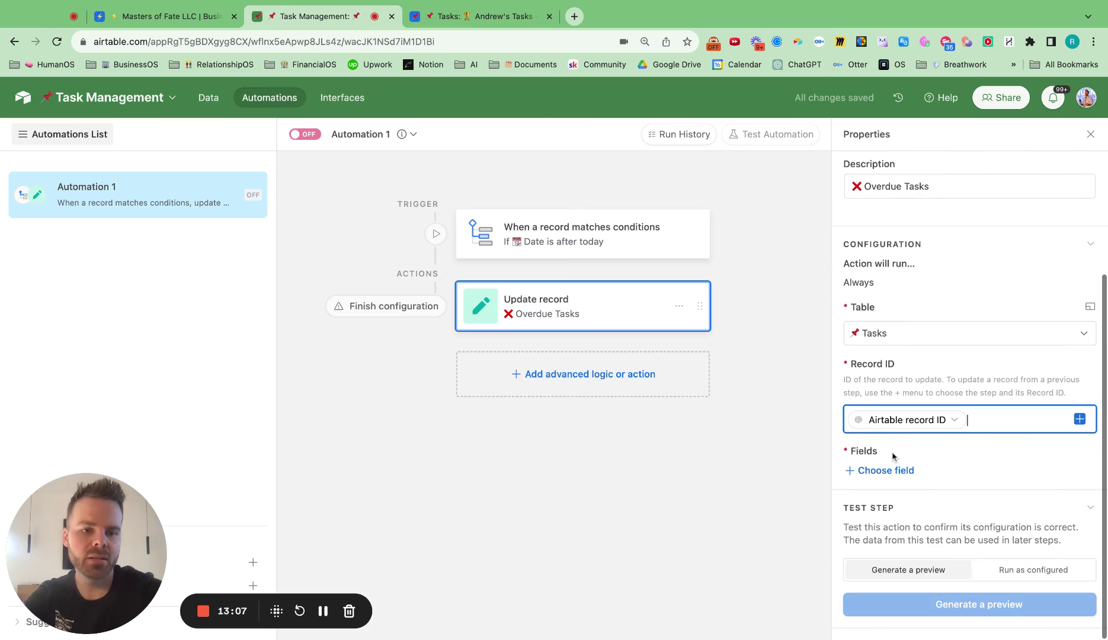
{"action": "left_click", "coordinate": [887, 472]}
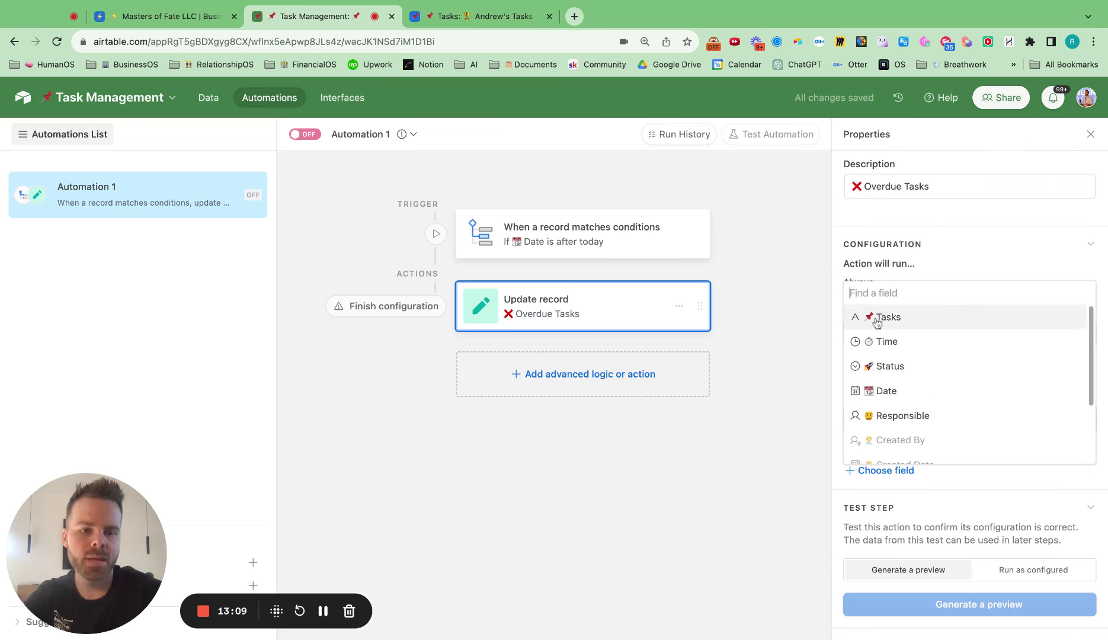
{"action": "left_click", "coordinate": [877, 373]}
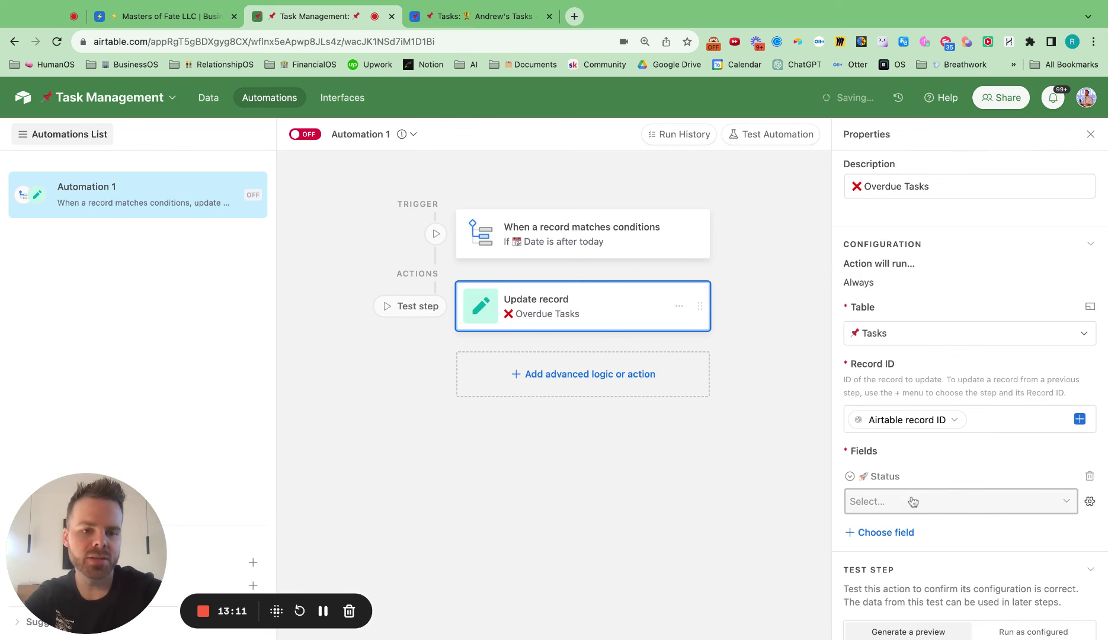
{"action": "left_click", "coordinate": [912, 500]}
{"action": "left_click", "coordinate": [892, 531]}
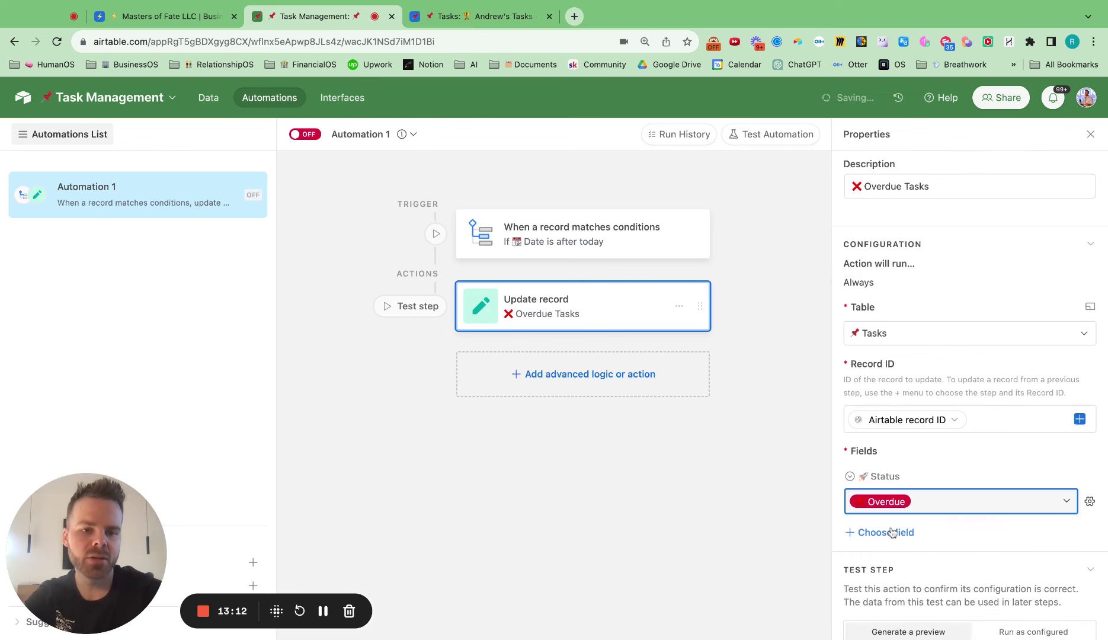
{"action": "left_click", "coordinate": [989, 462]}
Step: Add a second trigger condition, joined with "and", on the Status field using the "is not" operator
{"action": "left_click", "coordinate": [587, 227]}
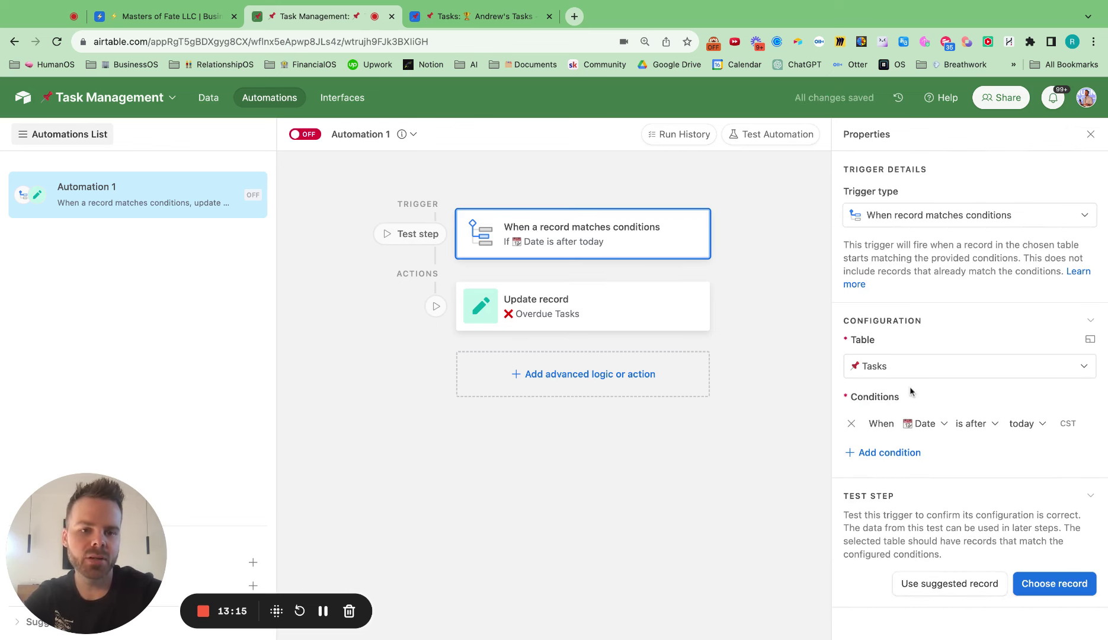
{"action": "left_click", "coordinate": [882, 453]}
{"action": "left_click", "coordinate": [880, 453]}
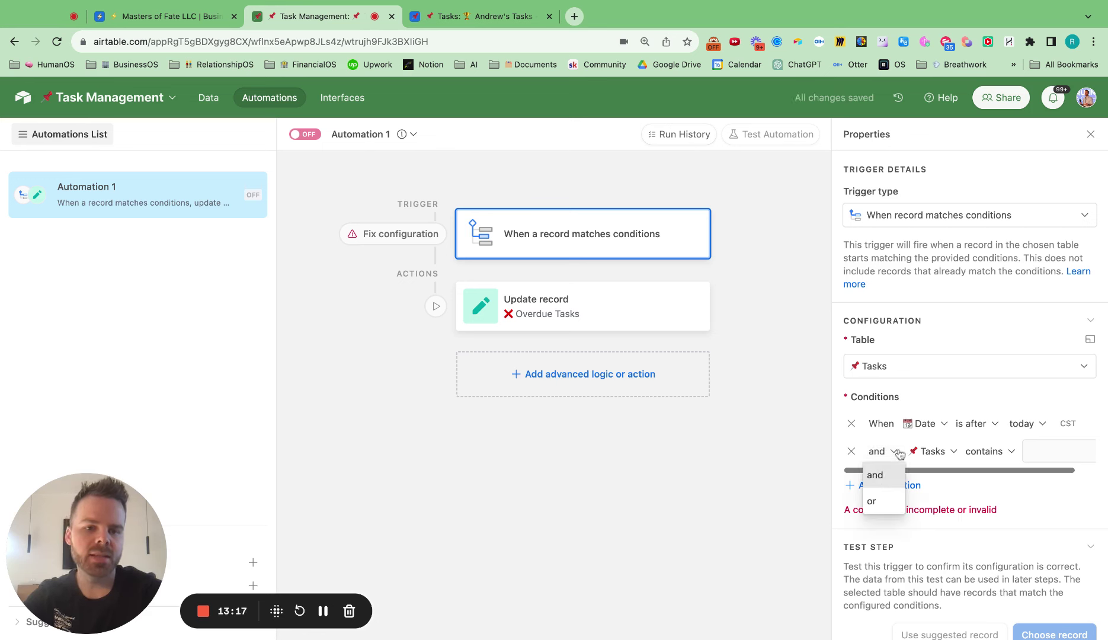
{"action": "left_click", "coordinate": [931, 454]}
{"action": "type", "text": "stat"}
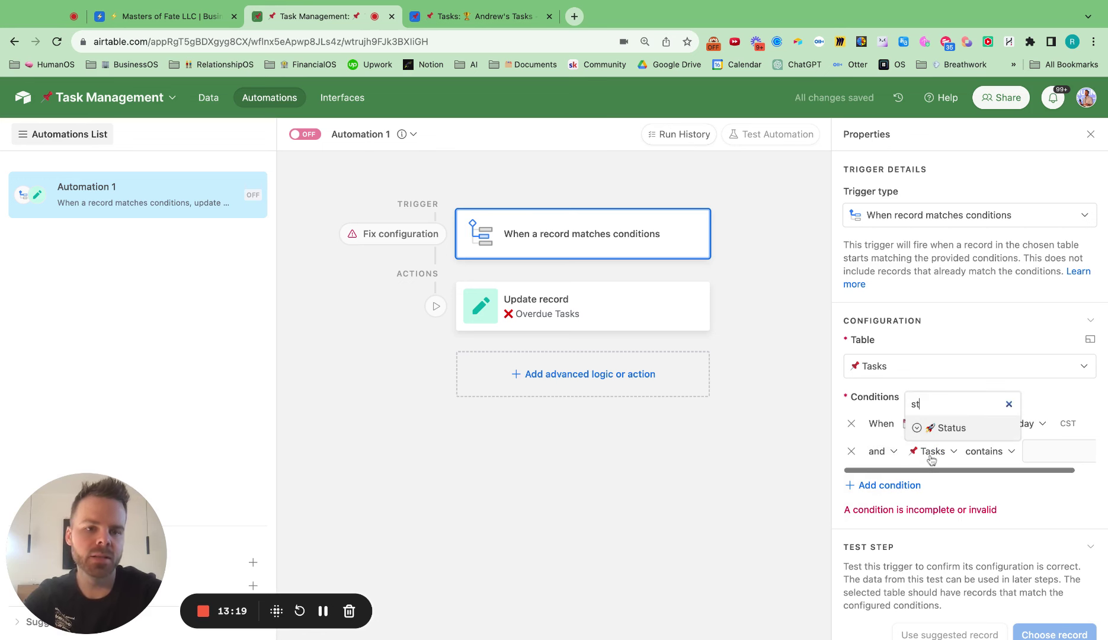
{"action": "left_click", "coordinate": [951, 428]}
{"action": "left_click", "coordinate": [981, 452]}
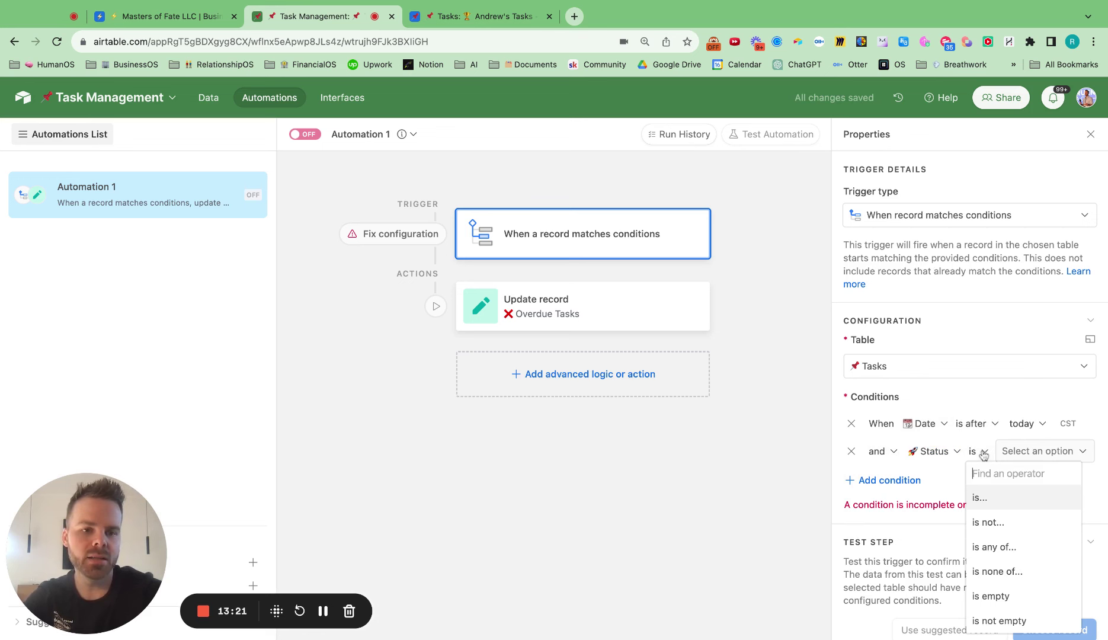
{"action": "left_click", "coordinate": [991, 522]}
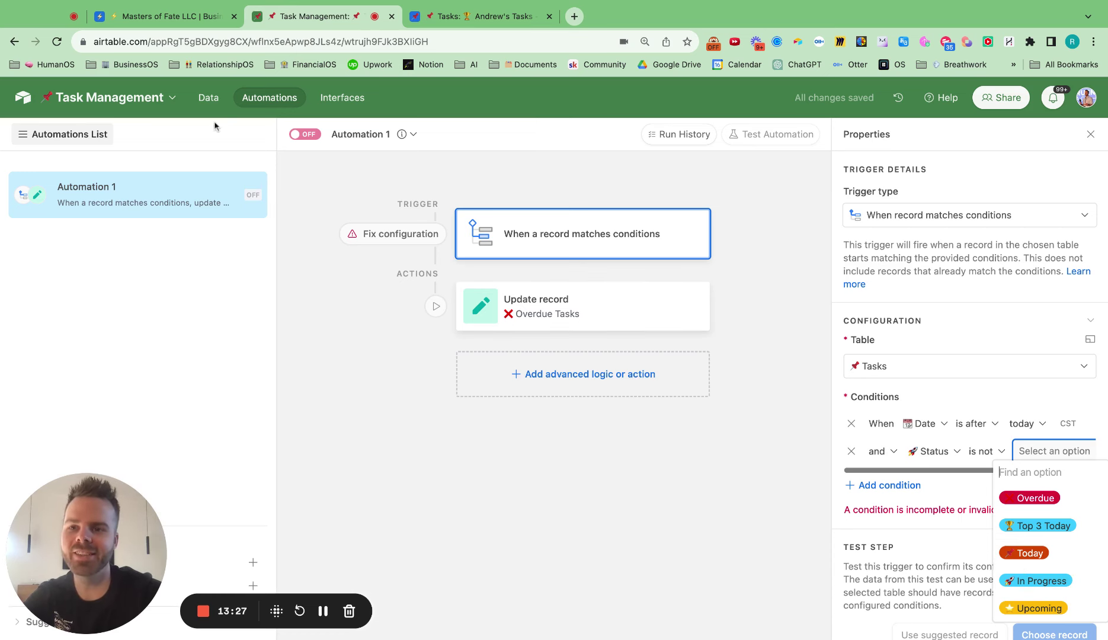
Step: In the Tasks table, add a green "✅ Complete" option after Upcoming in the Status field and save the field
{"action": "left_click", "coordinate": [208, 97]}
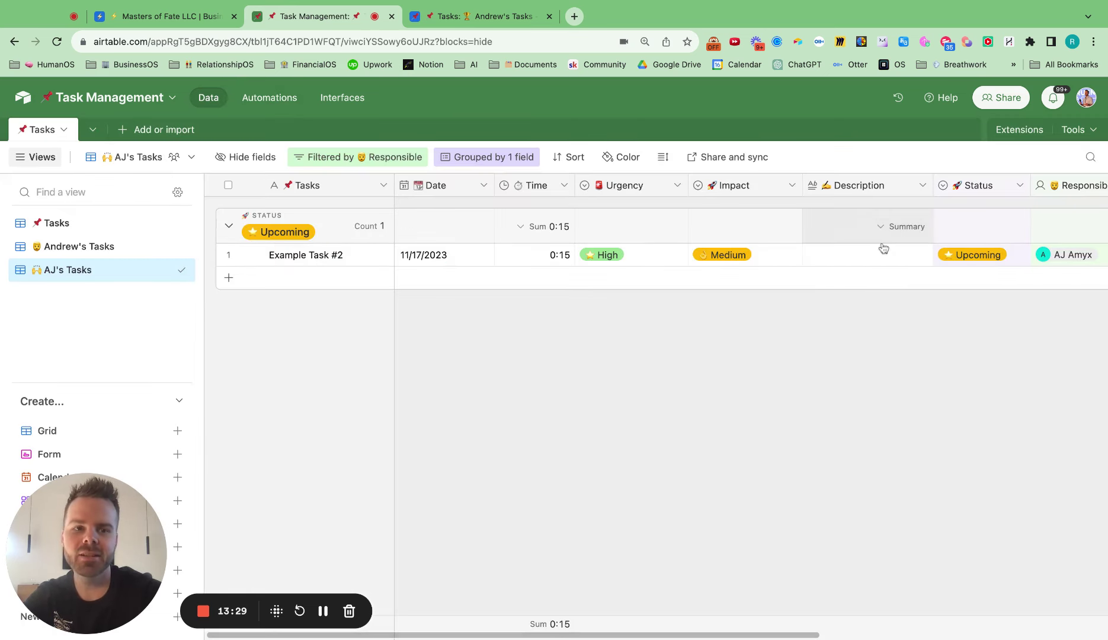
{"action": "left_click", "coordinate": [1018, 186]}
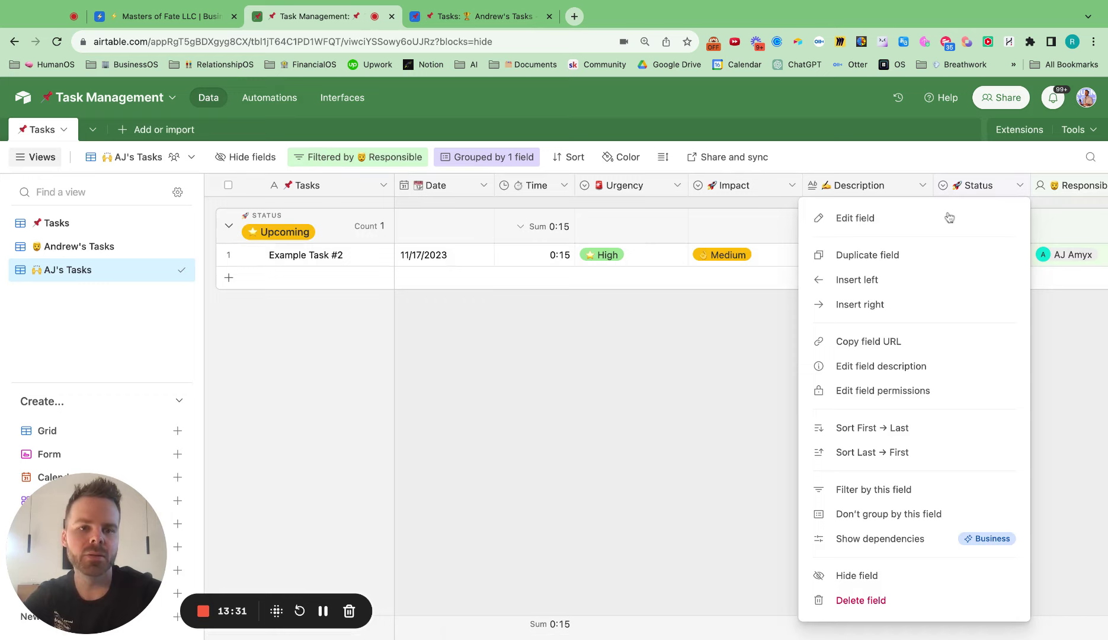
{"action": "left_click", "coordinate": [949, 218]}
{"action": "left_click", "coordinate": [556, 454]}
{"action": "key", "text": "Return"}
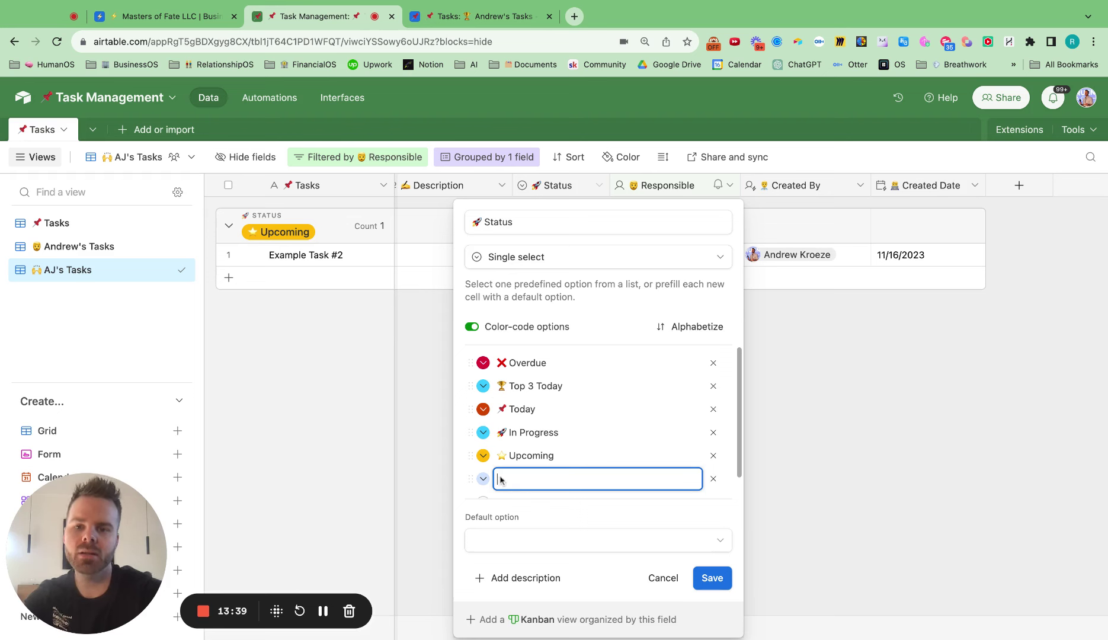
{"action": "type", "text": "✅"}
{"action": "type", "text": "Comple"}
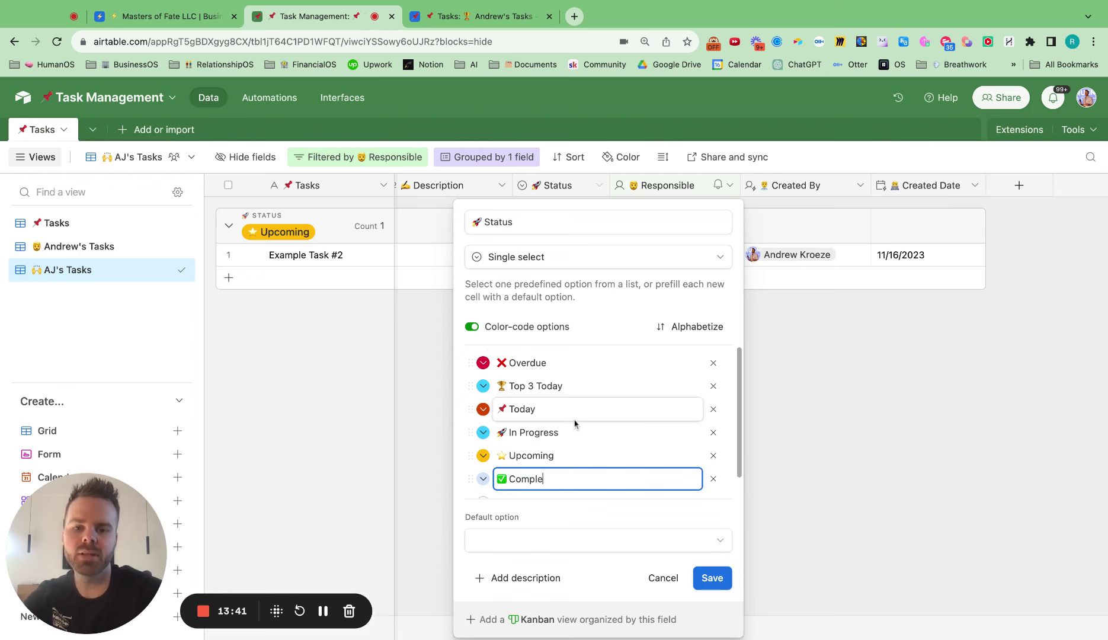
{"action": "type", "text": "te"}
{"action": "left_click", "coordinate": [483, 479]}
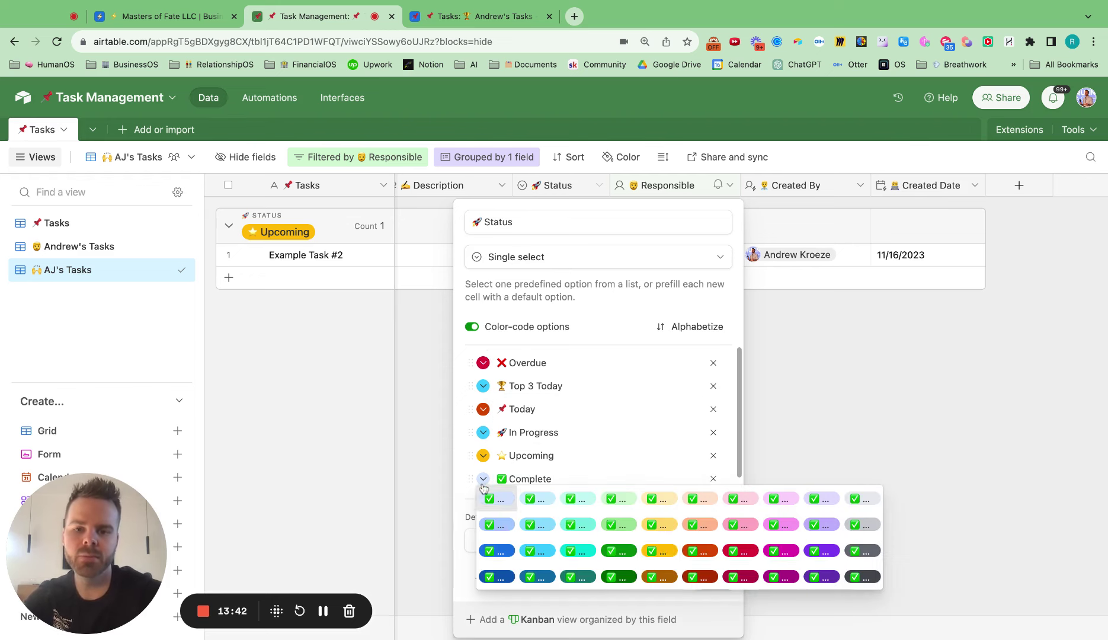
{"action": "left_click", "coordinate": [614, 551]}
{"action": "left_click", "coordinate": [723, 575]}
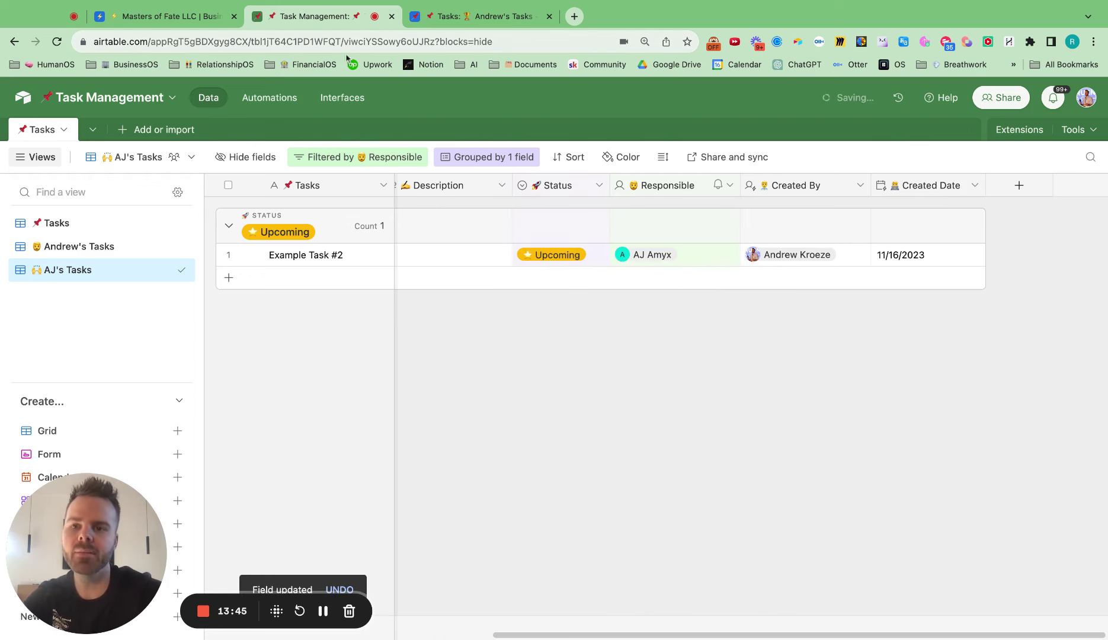
Step: Return to the automation and set its second trigger condition to Status is not ✅ Complete
{"action": "left_click", "coordinate": [270, 98]}
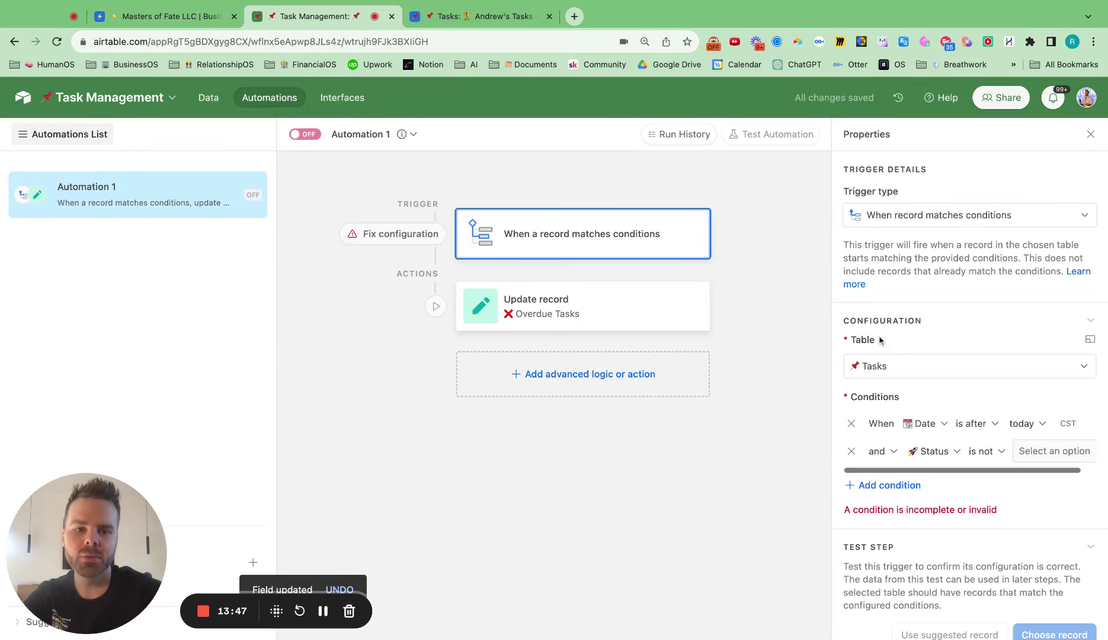
{"action": "left_click", "coordinate": [1020, 451]}
{"action": "left_click", "coordinate": [1033, 427]}
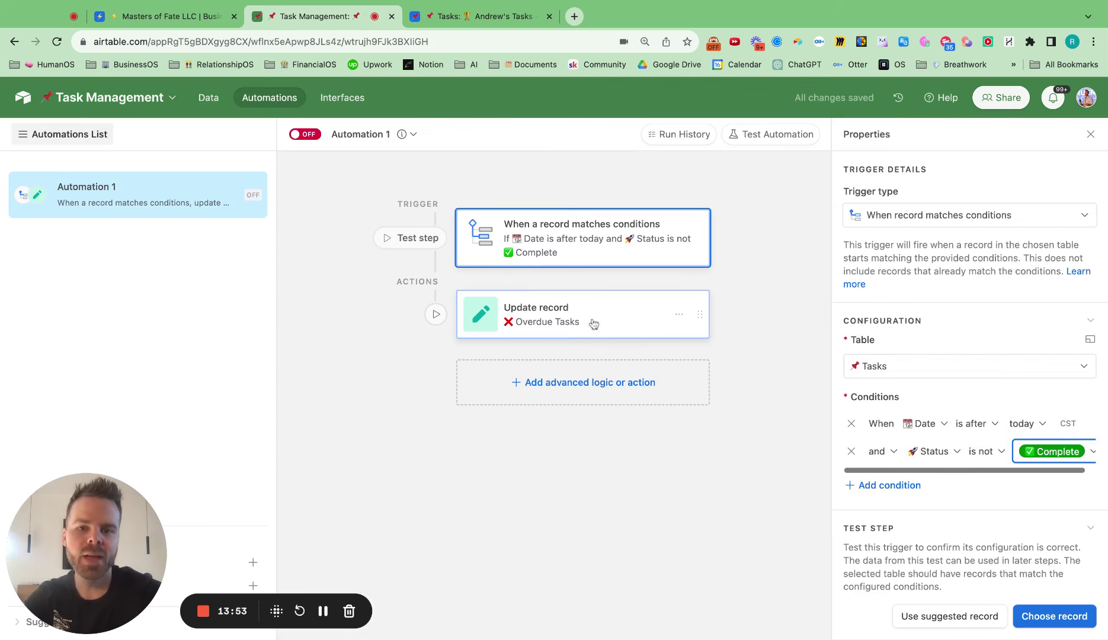
Step: Turn on the automation and rename it "❌ Overdue Tasks"
{"action": "left_click", "coordinate": [299, 135]}
{"action": "left_click", "coordinate": [414, 134]}
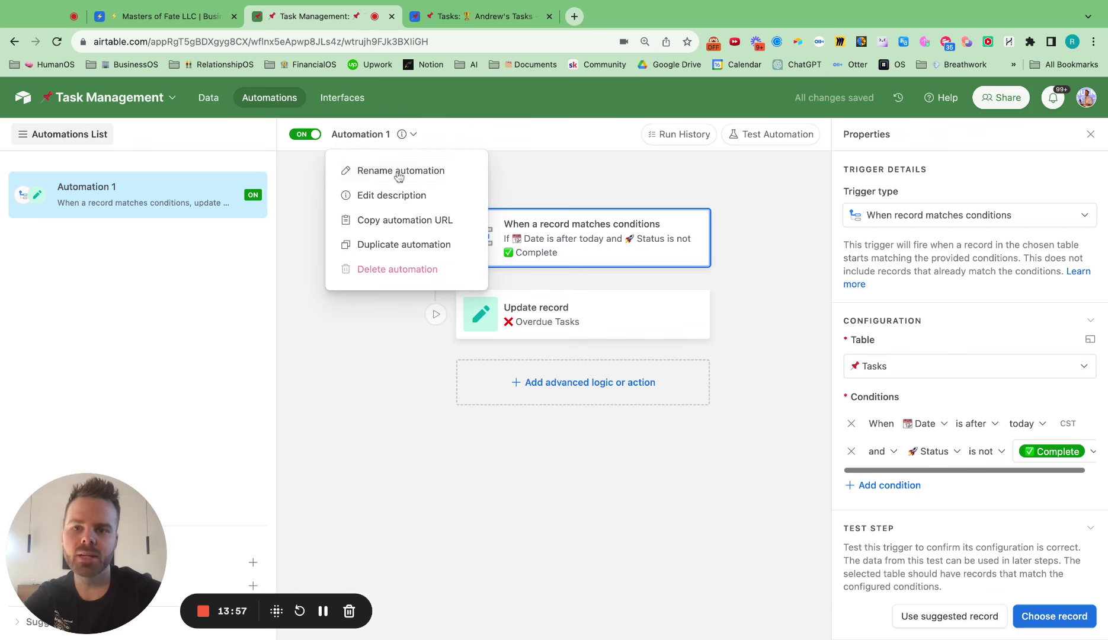
{"action": "left_click", "coordinate": [398, 172]}
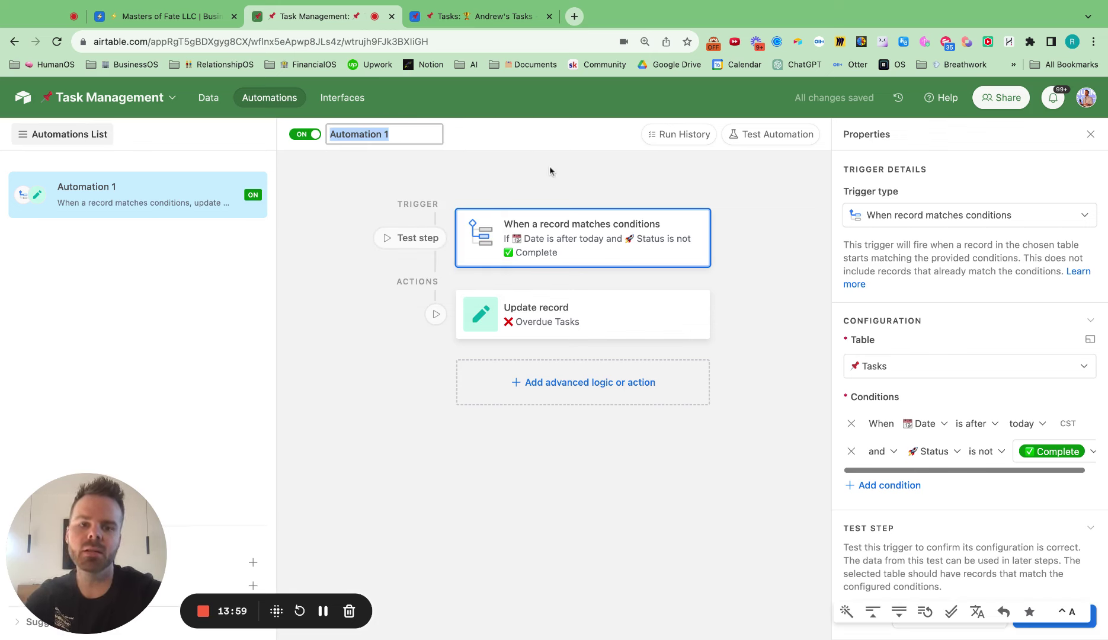
{"action": "type", "text": "❌"}
{"action": "type", "text": "Ov"}
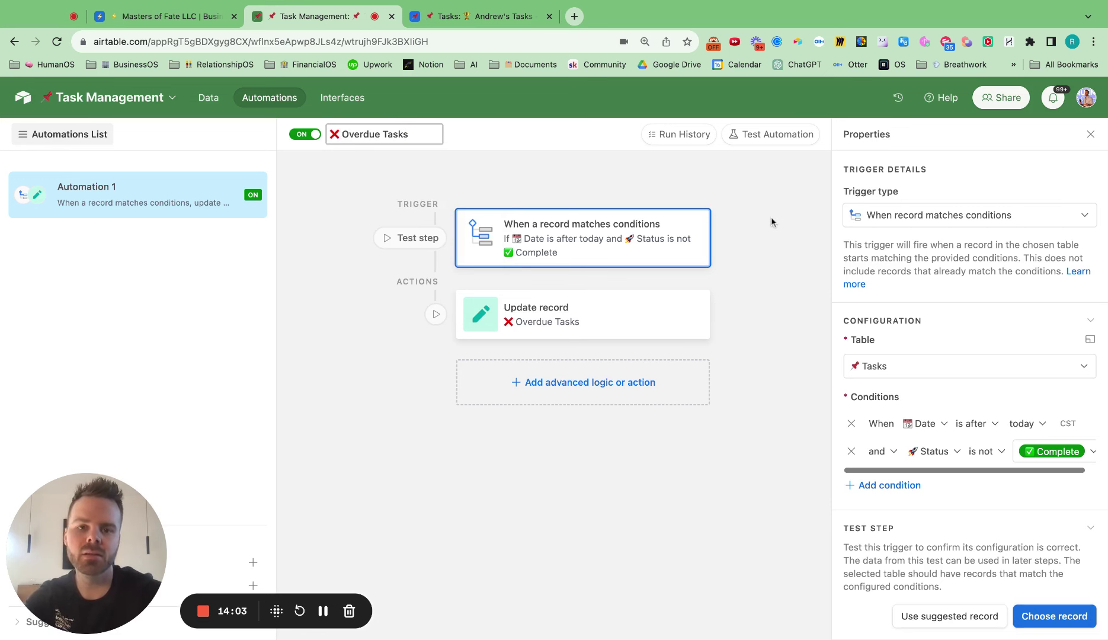
{"action": "type", "text": "erdue Tasks"}
{"action": "key", "text": "Return"}
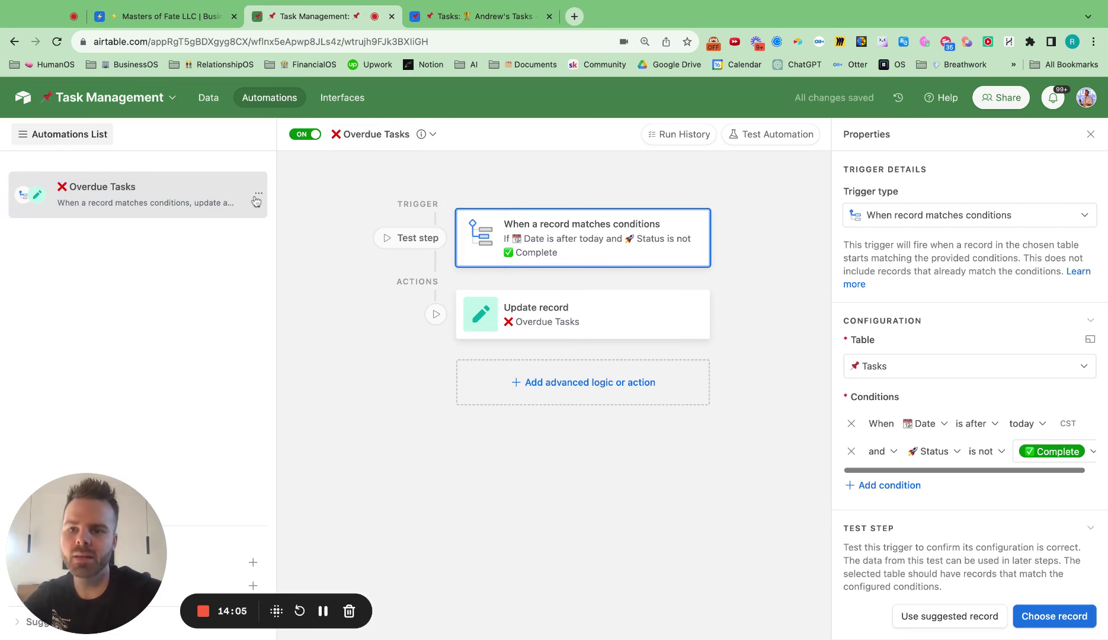
Step: Duplicate the ❌ Overdue Tasks automation and set the copy's trigger condition to Date is today
{"action": "left_click", "coordinate": [258, 199]}
{"action": "left_click", "coordinate": [173, 255]}
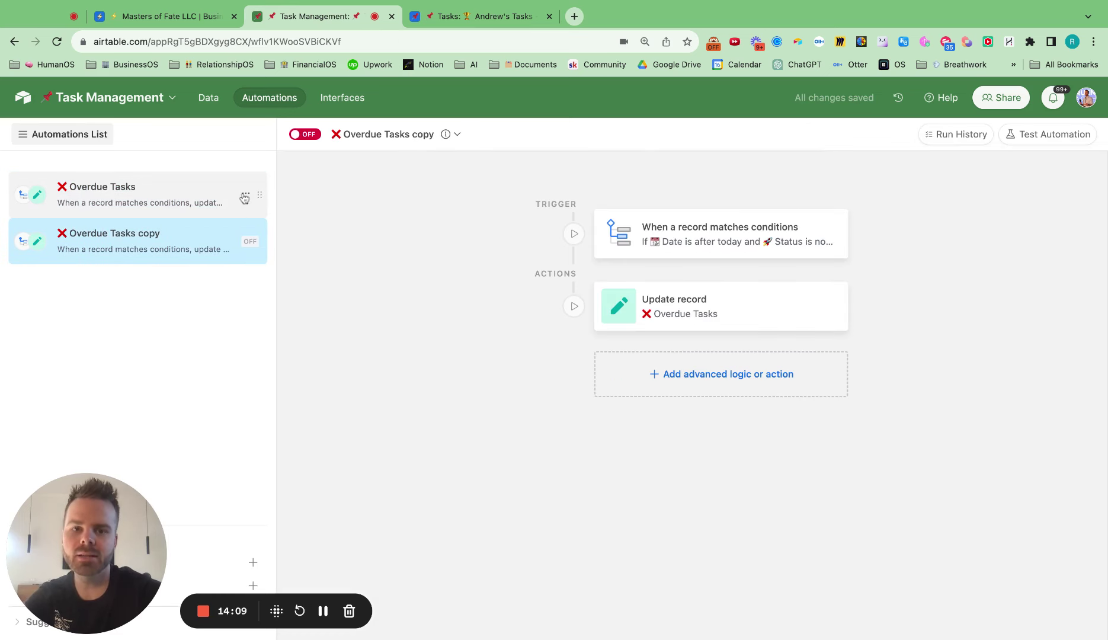
{"action": "left_click", "coordinate": [685, 231]}
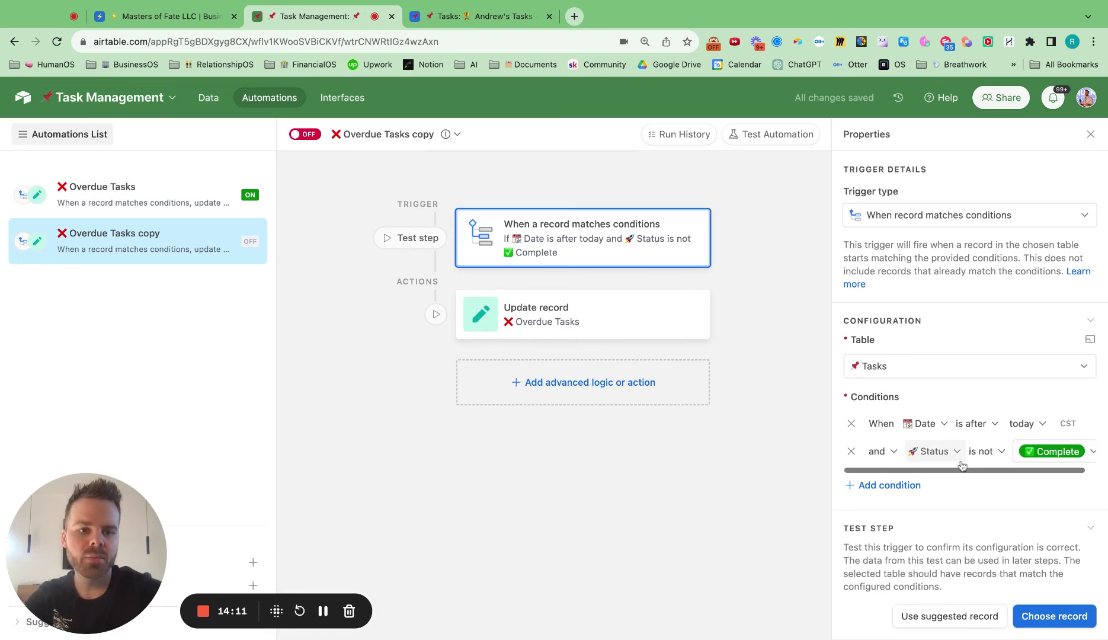
{"action": "left_click", "coordinate": [974, 431]}
{"action": "left_click", "coordinate": [978, 480]}
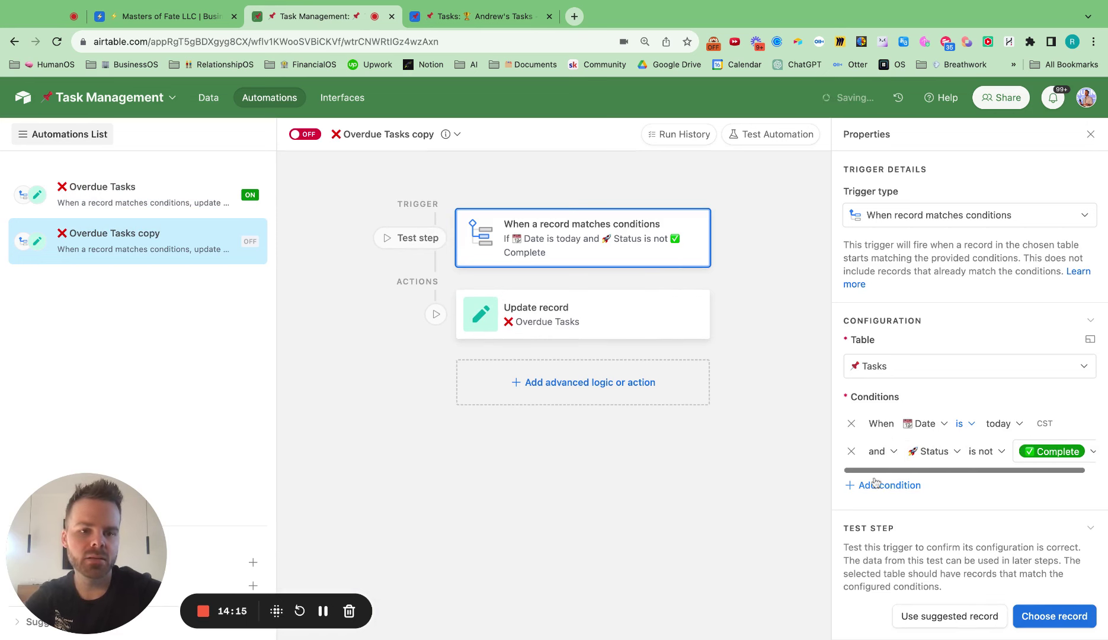
Step: Remove the copy's Status trigger condition and add it again as "and" Status is not ✅ Complete
{"action": "left_click", "coordinate": [851, 451]}
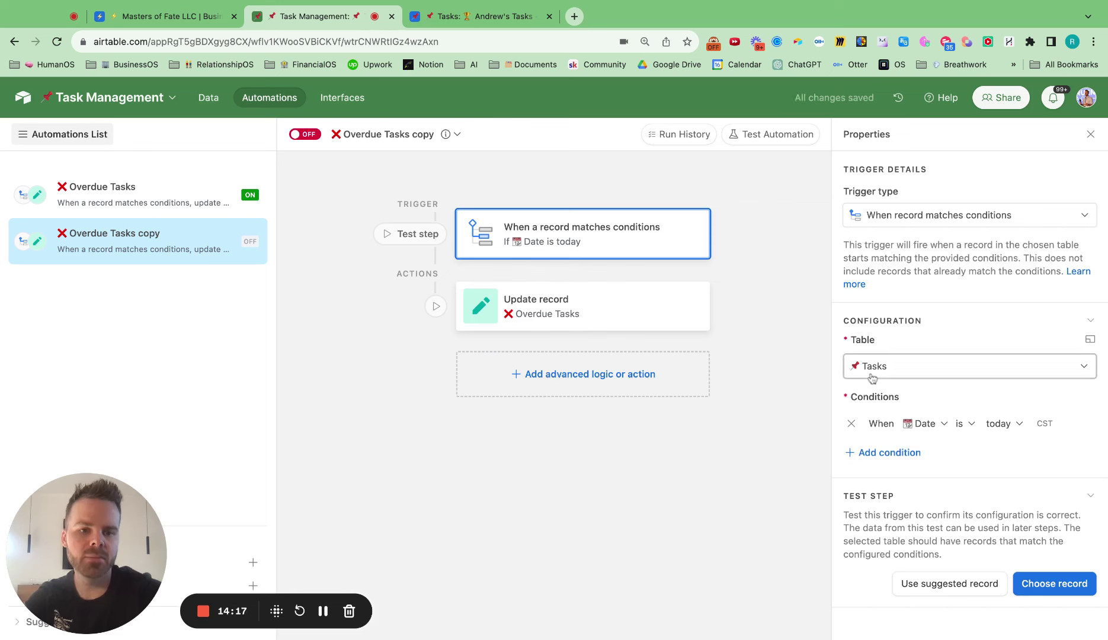
{"action": "left_click", "coordinate": [887, 453]}
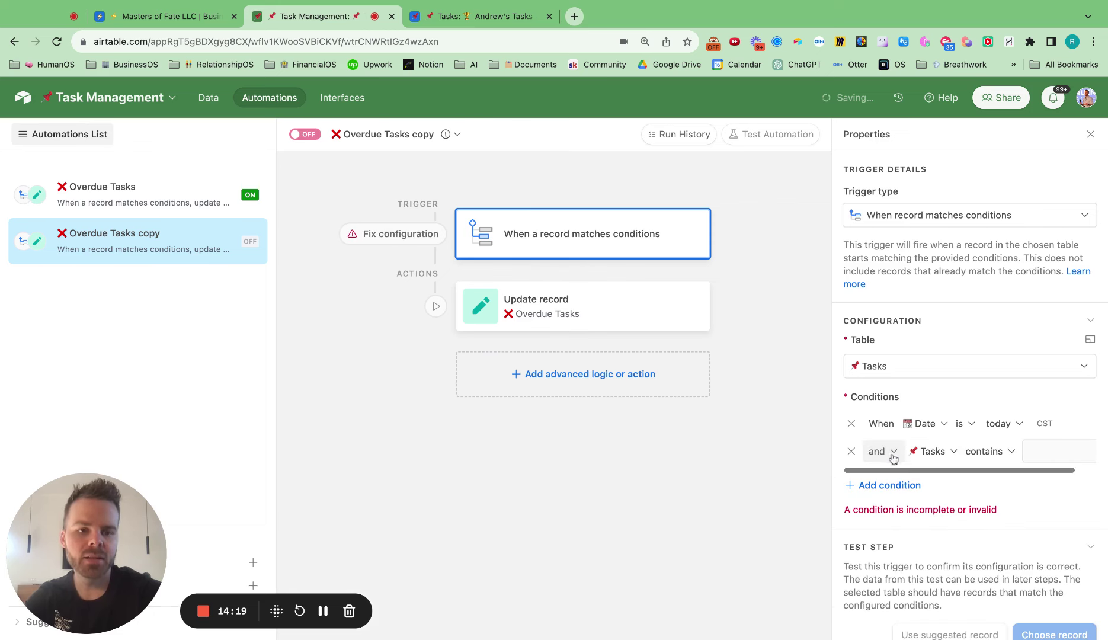
{"action": "left_click", "coordinate": [927, 451]}
{"action": "type", "text": "stat"}
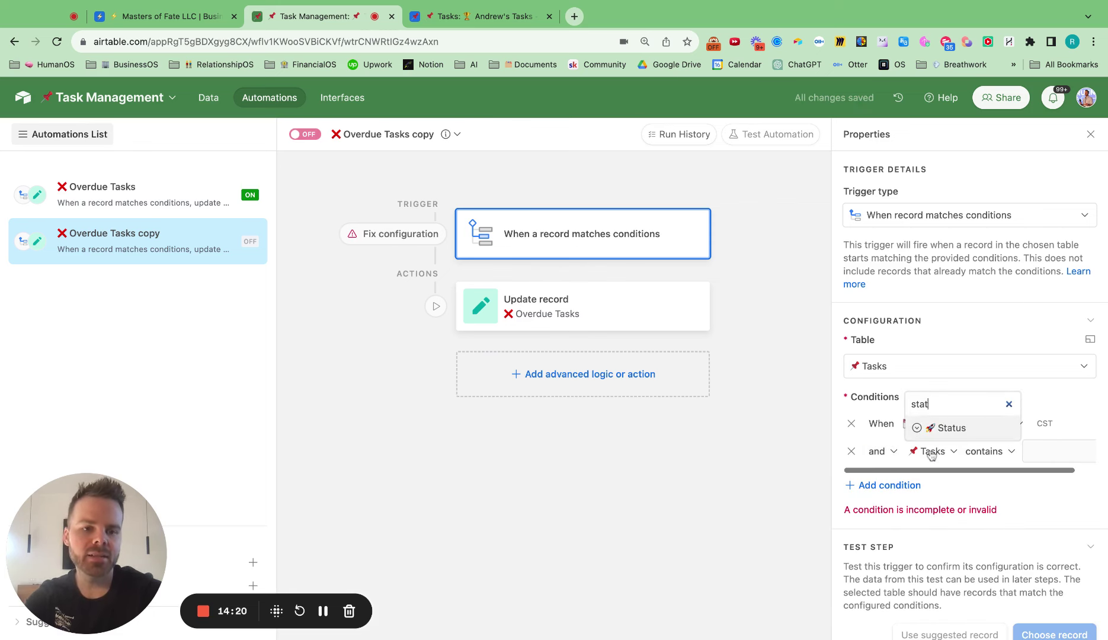
{"action": "left_click", "coordinate": [952, 428]}
{"action": "left_click", "coordinate": [988, 522]}
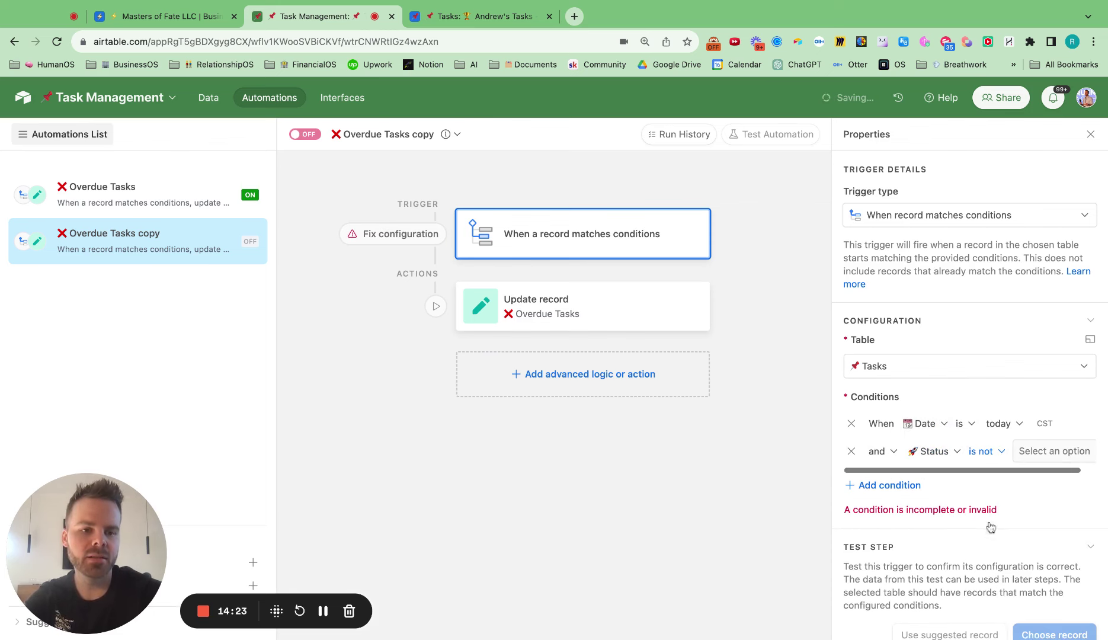
{"action": "left_click", "coordinate": [1031, 452]}
{"action": "left_click", "coordinate": [1034, 434]}
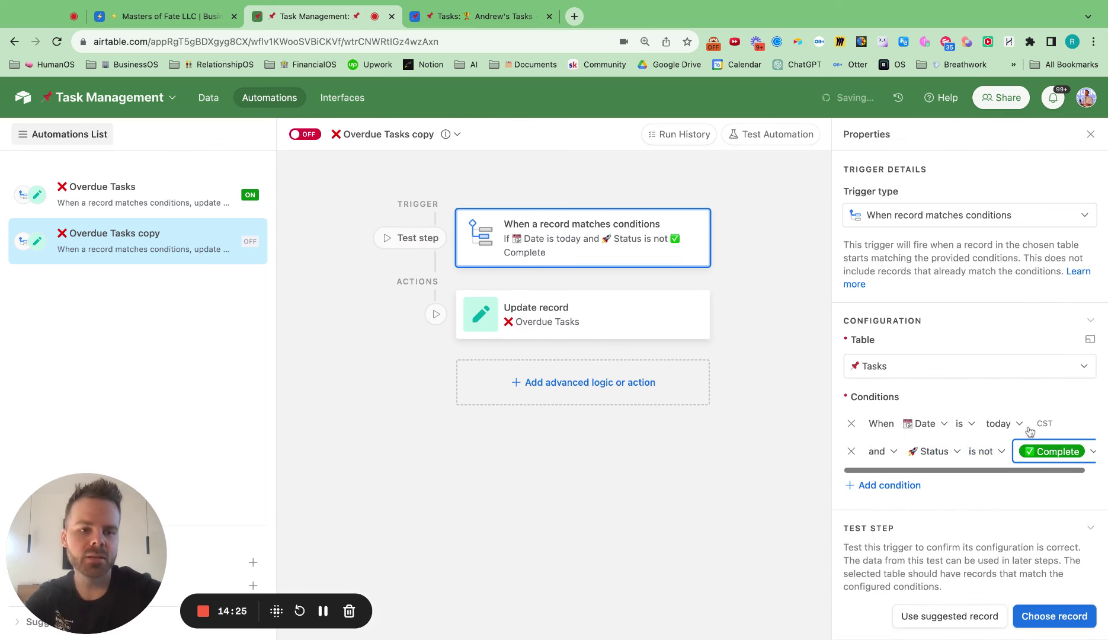
Step: Change the description of the copied automation's Update record action to "📌 Today's Tasks"
{"action": "left_click", "coordinate": [577, 316]}
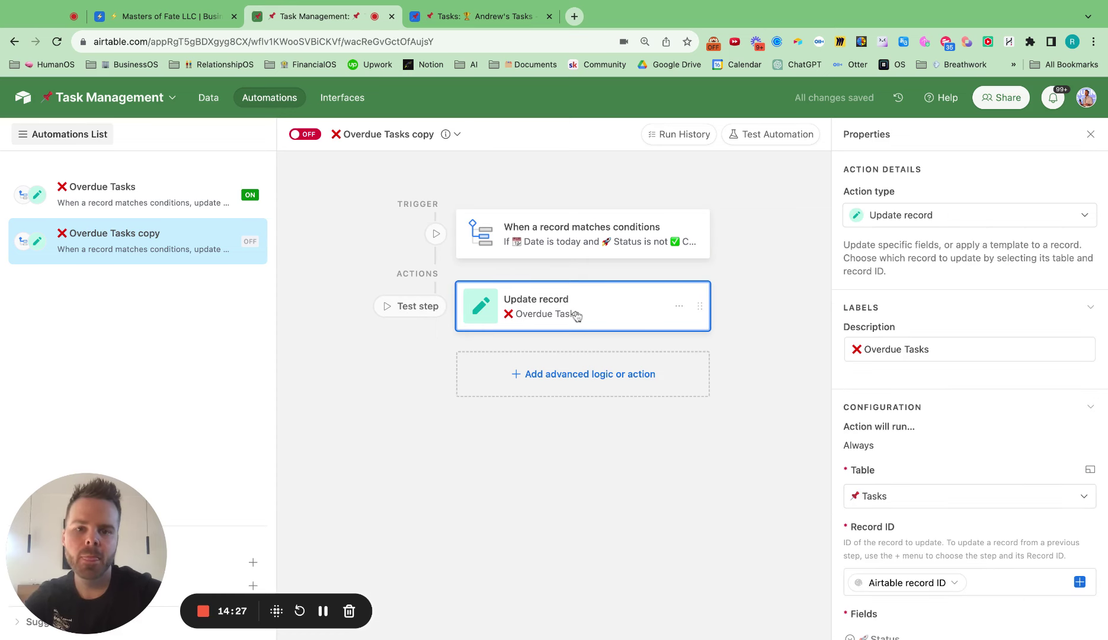
{"action": "scroll", "coordinate": [960, 461], "scroll_direction": "down", "scroll_amount": 3}
{"action": "scroll", "coordinate": [960, 462], "scroll_direction": "down", "scroll_amount": 2}
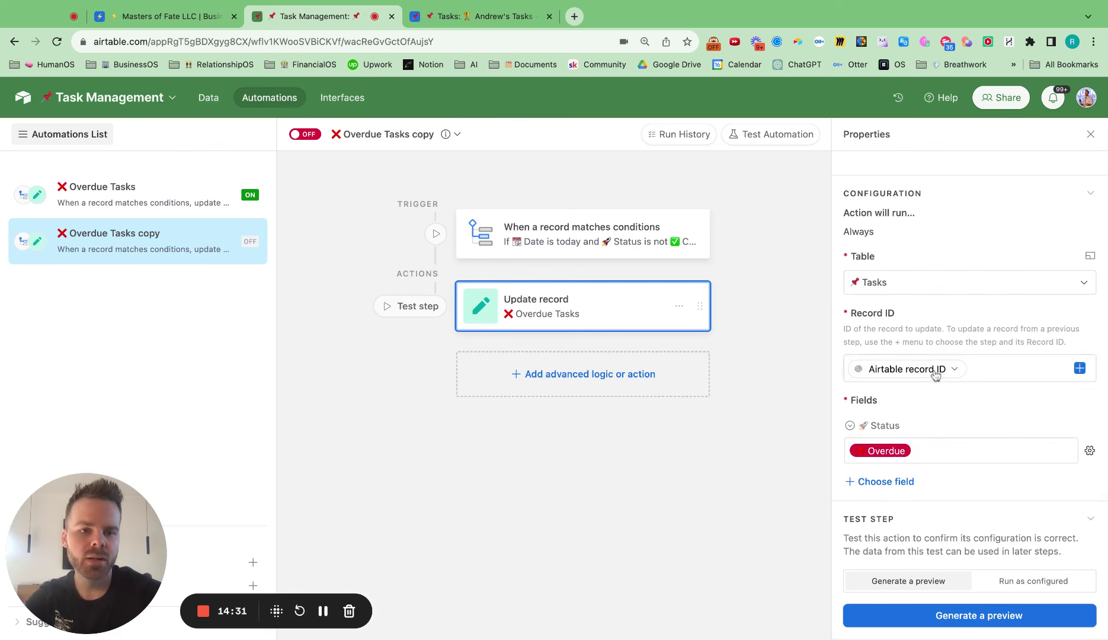
{"action": "scroll", "coordinate": [953, 349], "scroll_direction": "up", "scroll_amount": 3}
{"action": "left_click", "coordinate": [943, 284]}
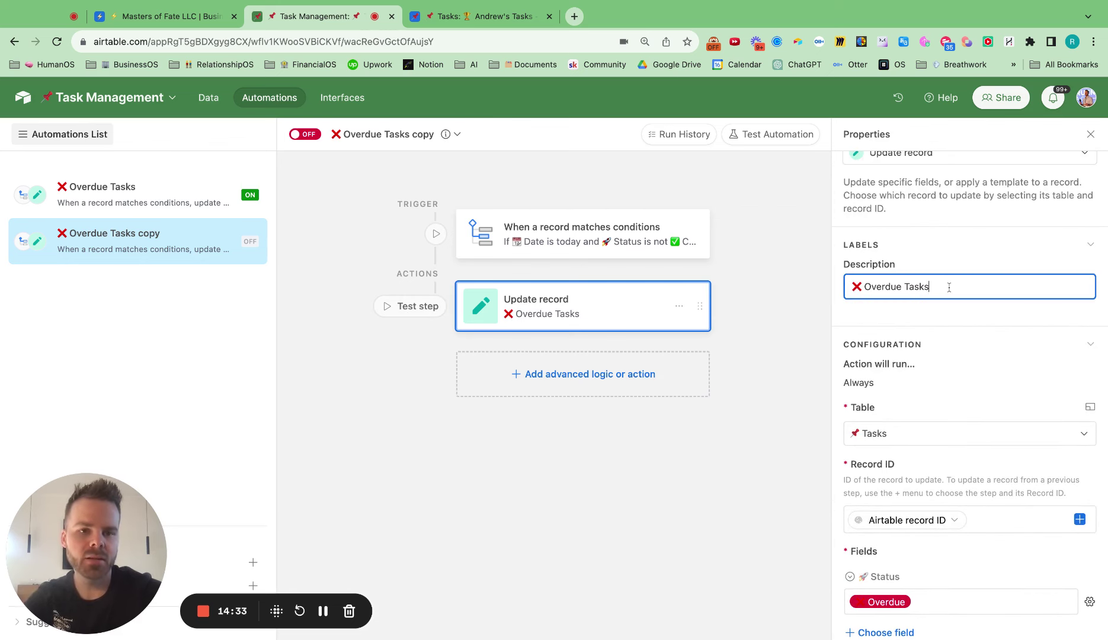
{"action": "key", "text": "super+a"}
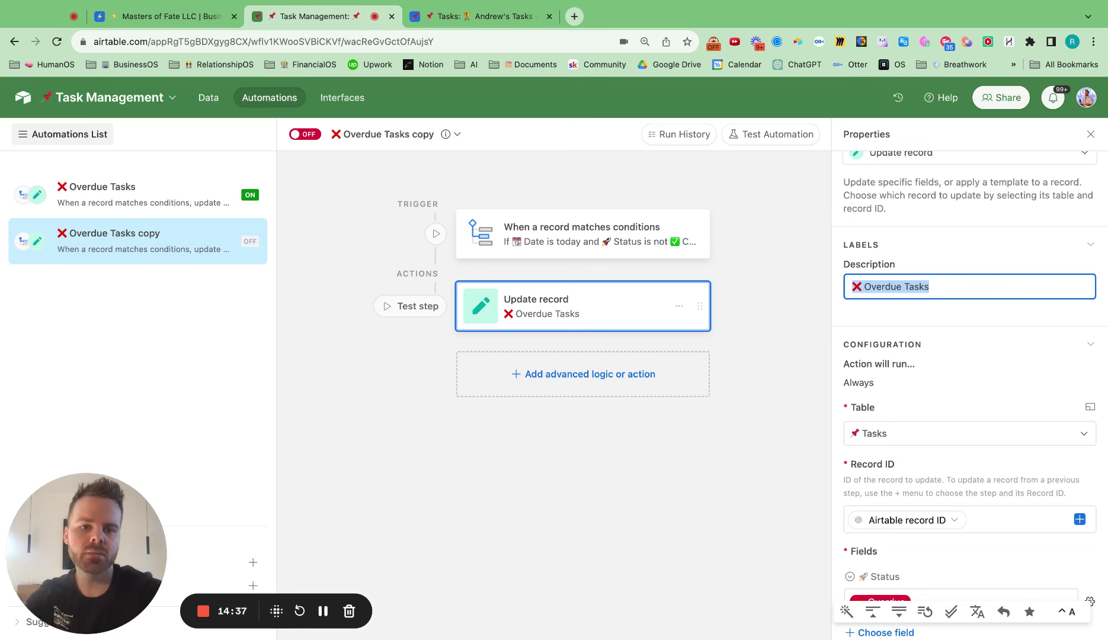
{"action": "type", "text": "📌 Today's"}
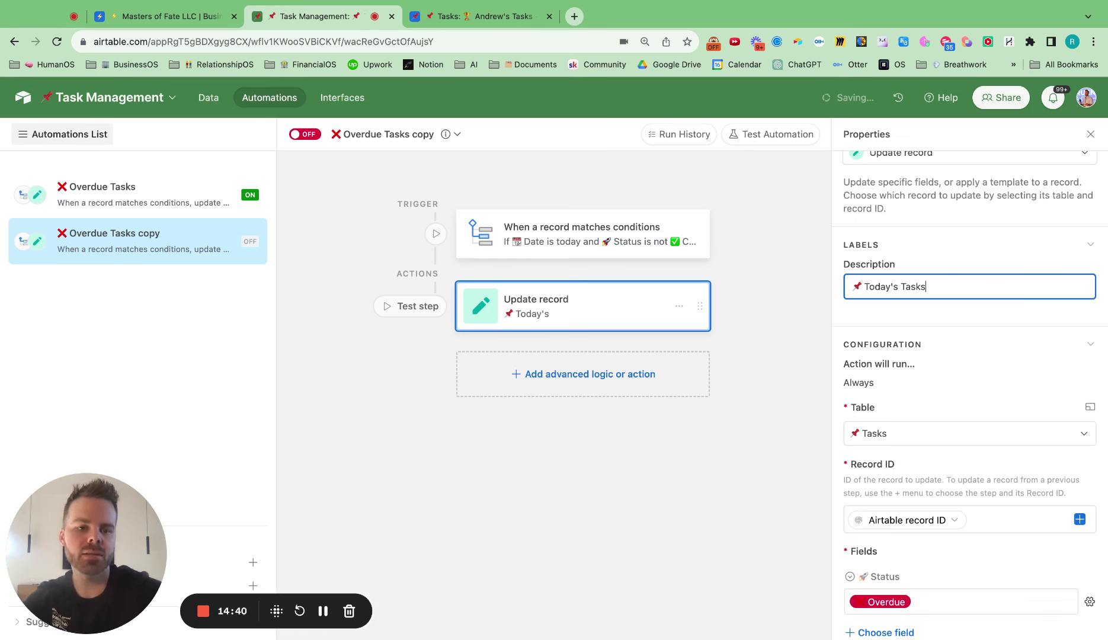
Step: Have the copied automation's update action set the Status field to 📌 Today, and recheck its trigger conditions
{"action": "scroll", "coordinate": [906, 465], "scroll_direction": "down", "scroll_amount": 3}
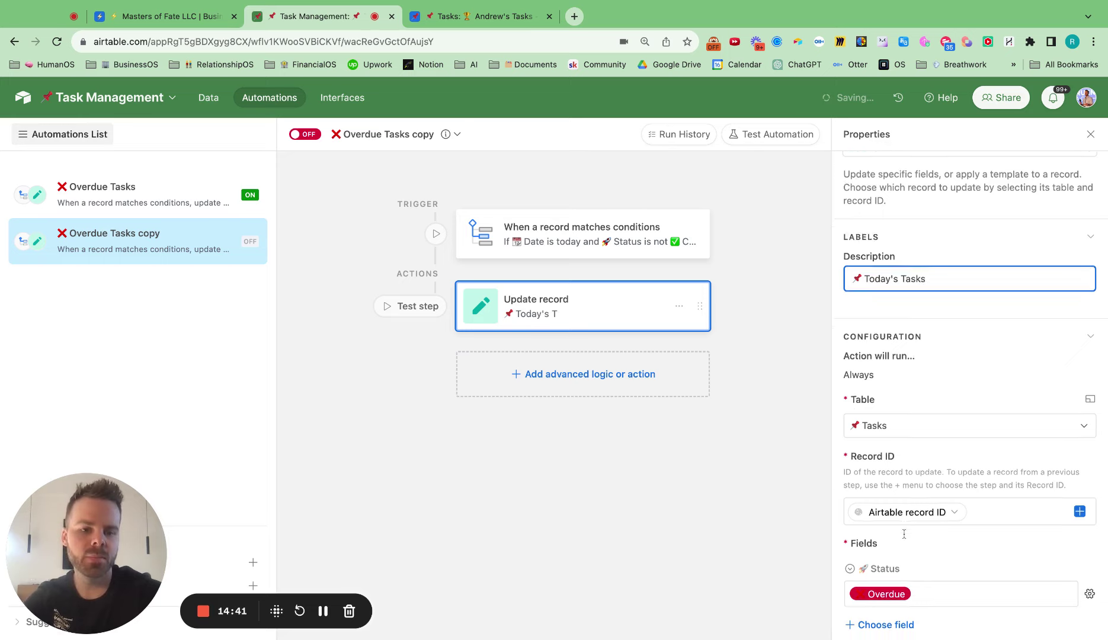
{"action": "left_click", "coordinate": [910, 442]}
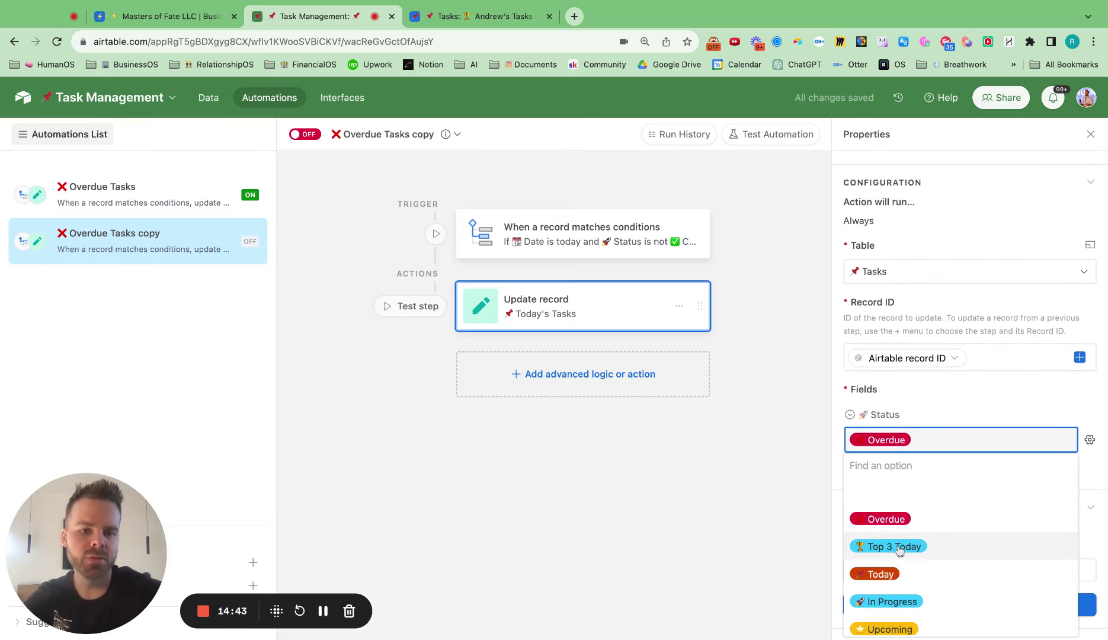
{"action": "left_click", "coordinate": [880, 574]}
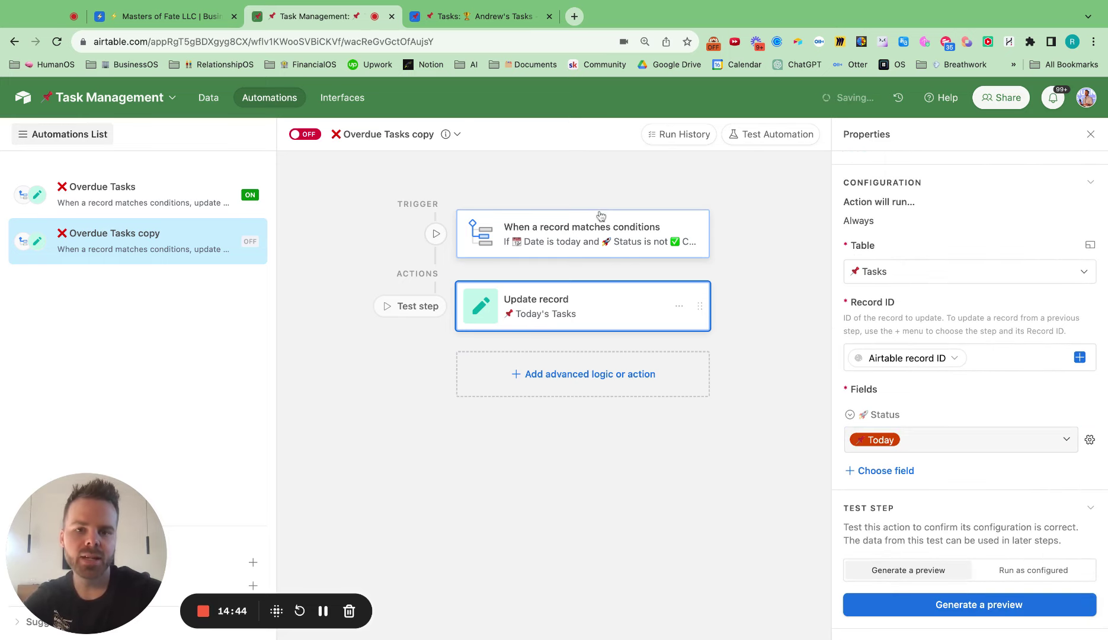
{"action": "left_click", "coordinate": [578, 247]}
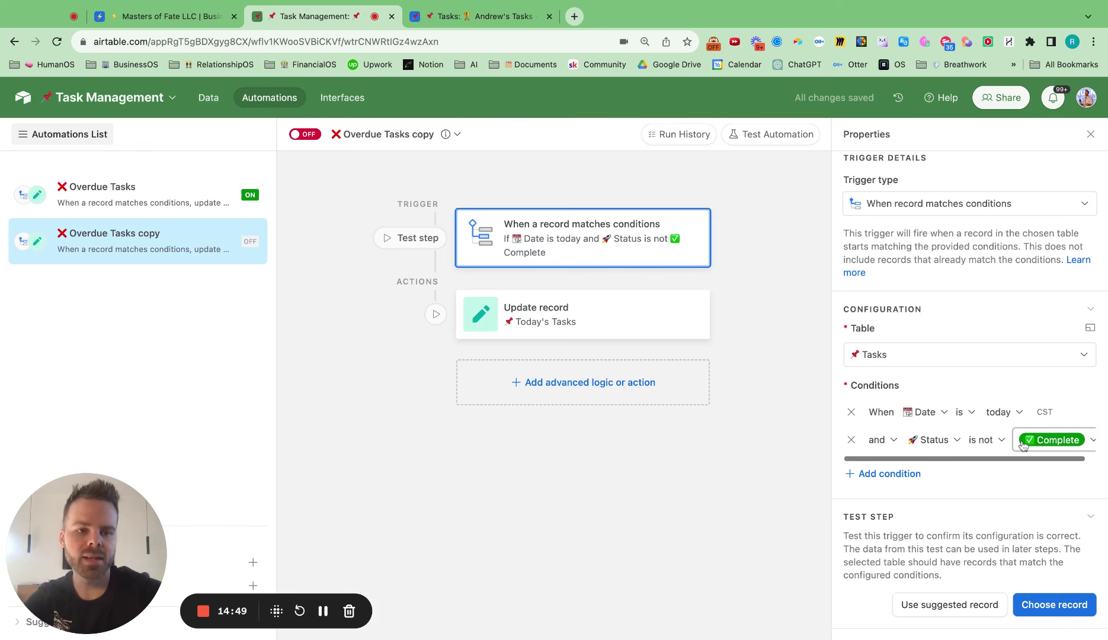
{"action": "left_click", "coordinate": [608, 328]}
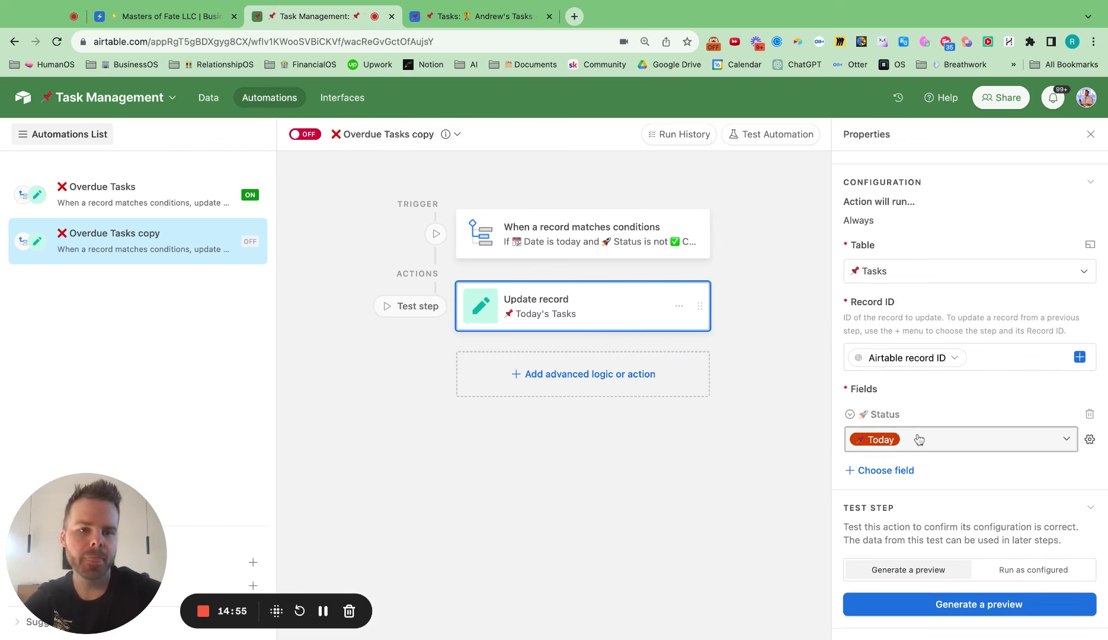
{"action": "scroll", "coordinate": [917, 437], "scroll_direction": "up", "scroll_amount": 4}
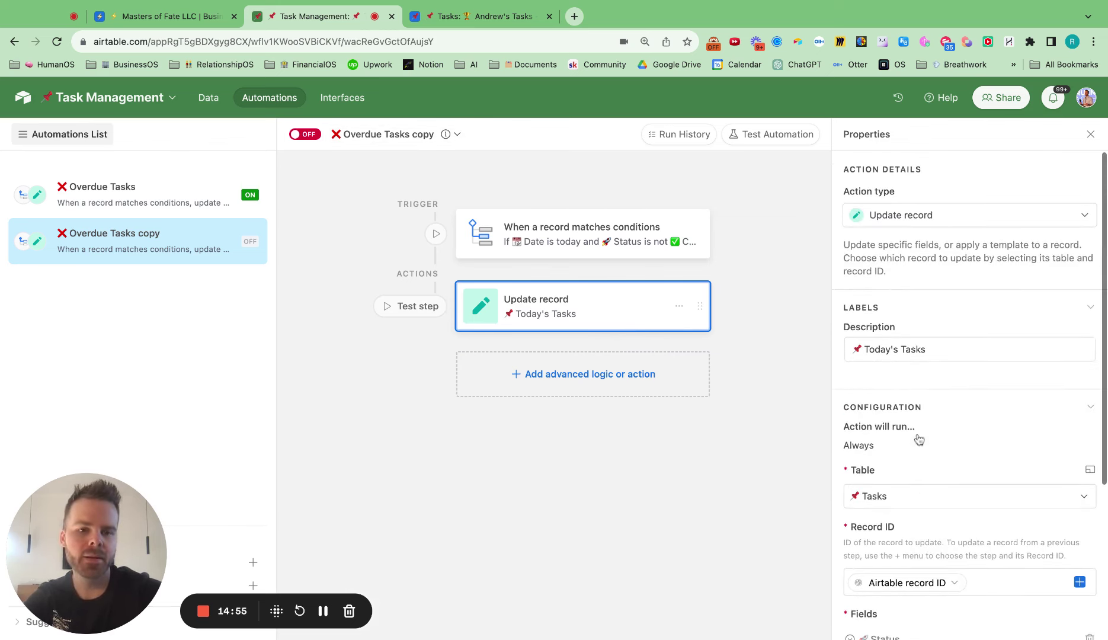
Step: Rename the copied automation "📌 Today's Task"
{"action": "left_click", "coordinate": [458, 135]}
{"action": "left_click", "coordinate": [401, 172]}
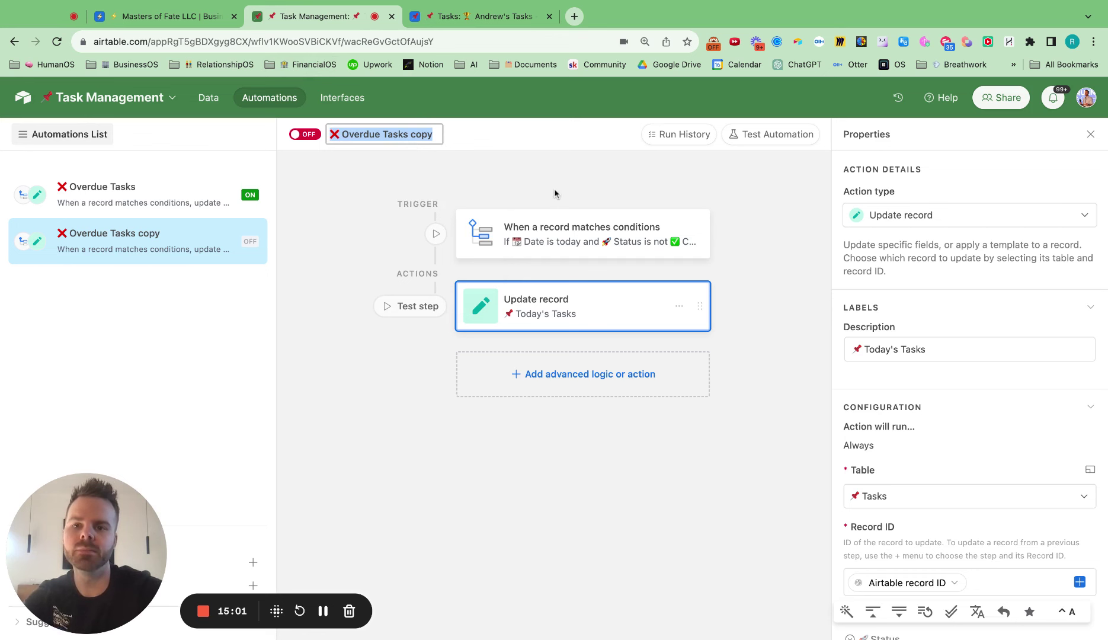
{"action": "type", "text": "📌"}
{"action": "type", "text": "Today's Task"}
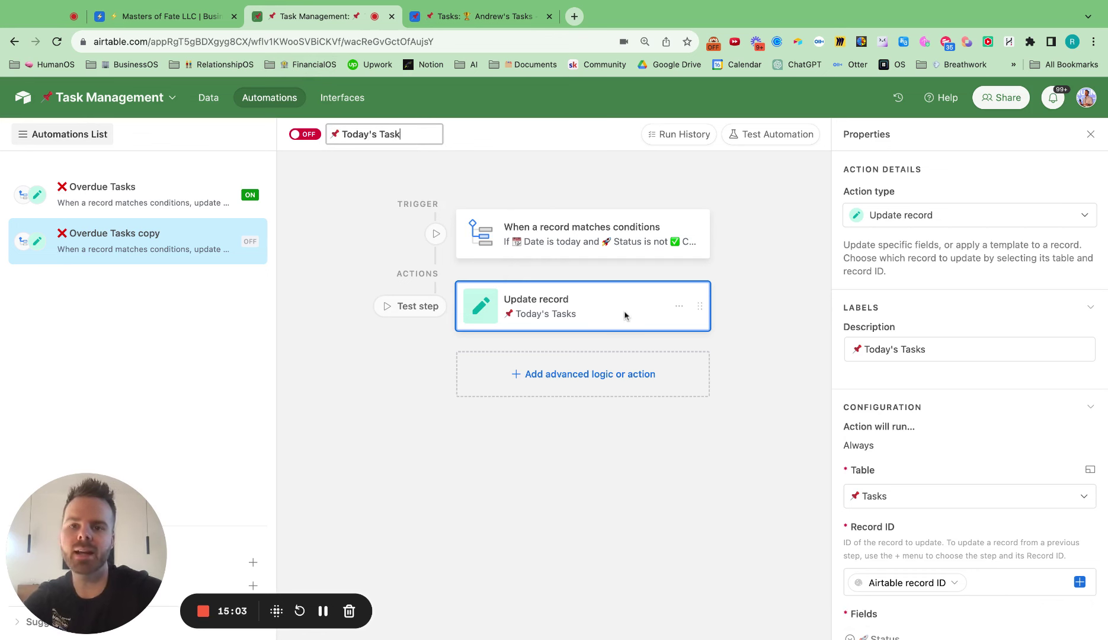
Step: Rename the duplicated automation as "📌 Today's Tasks" and turn it on
{"action": "key", "text": "Return"}
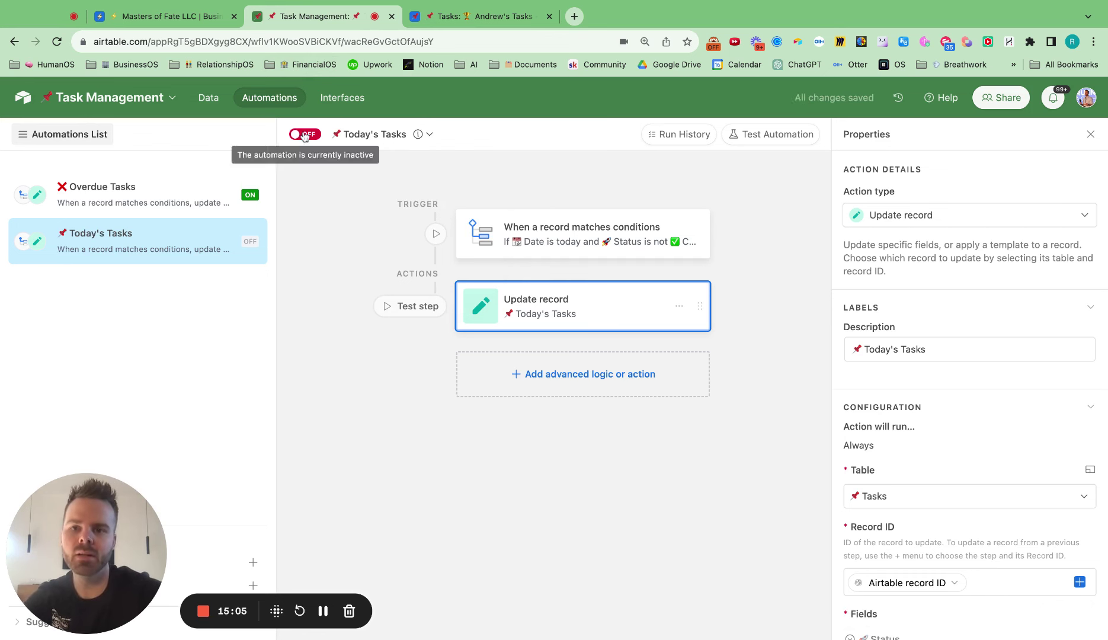
{"action": "left_click", "coordinate": [304, 135]}
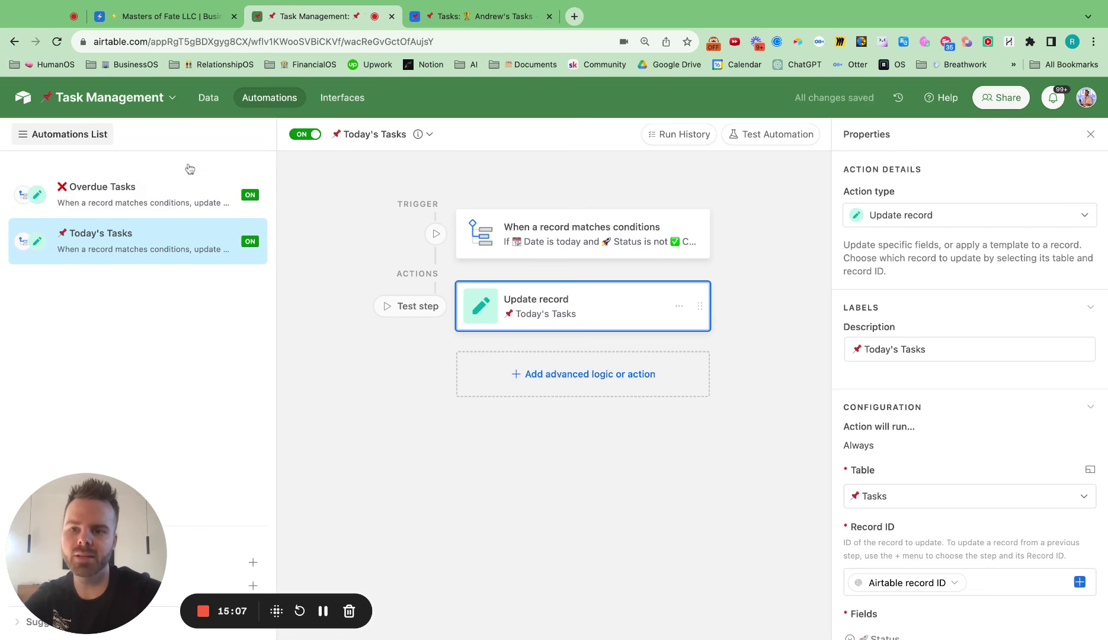
Step: In the task data, set the date of Example Task #2 to 11/14/2023 and narrow the Date column slightly
{"action": "left_click", "coordinate": [206, 100]}
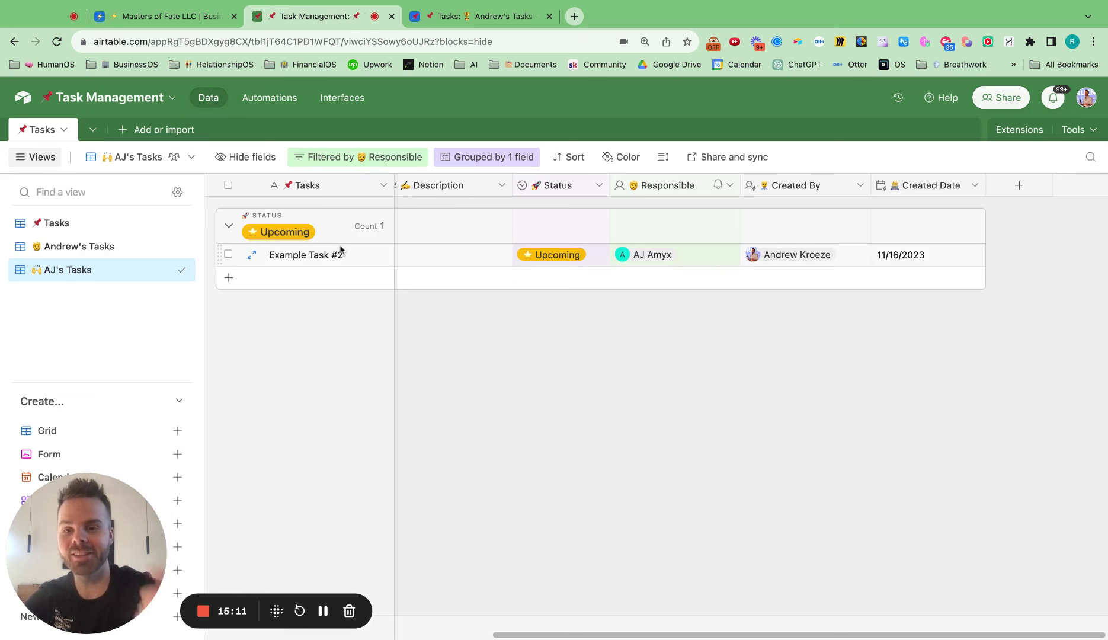
{"action": "scroll", "coordinate": [695, 352], "scroll_direction": "left", "scroll_amount": 10}
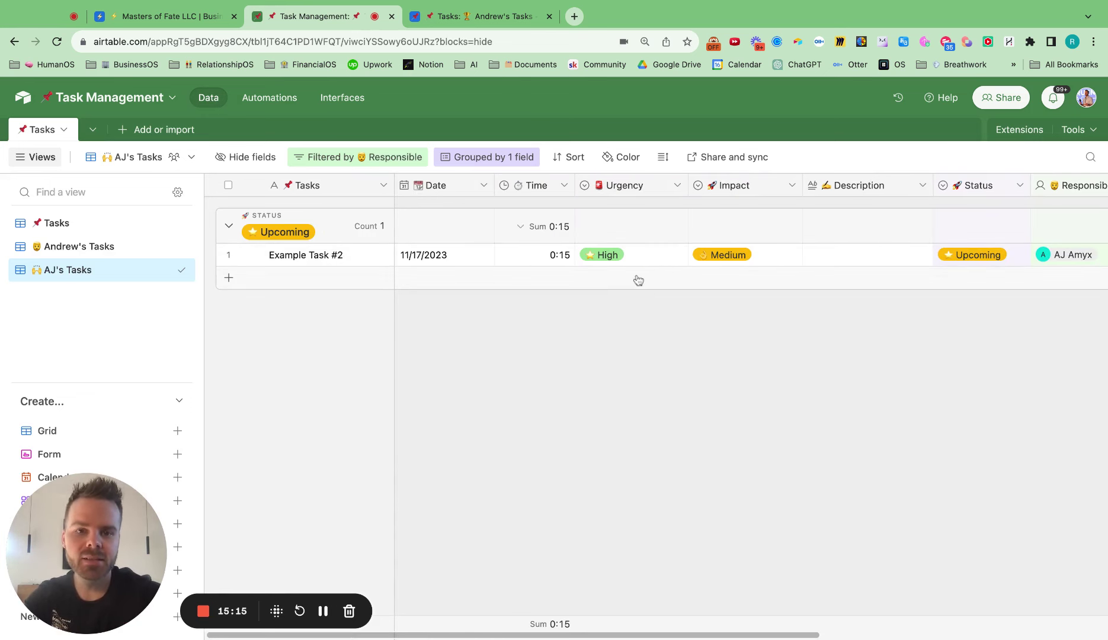
{"action": "left_click", "coordinate": [427, 256]}
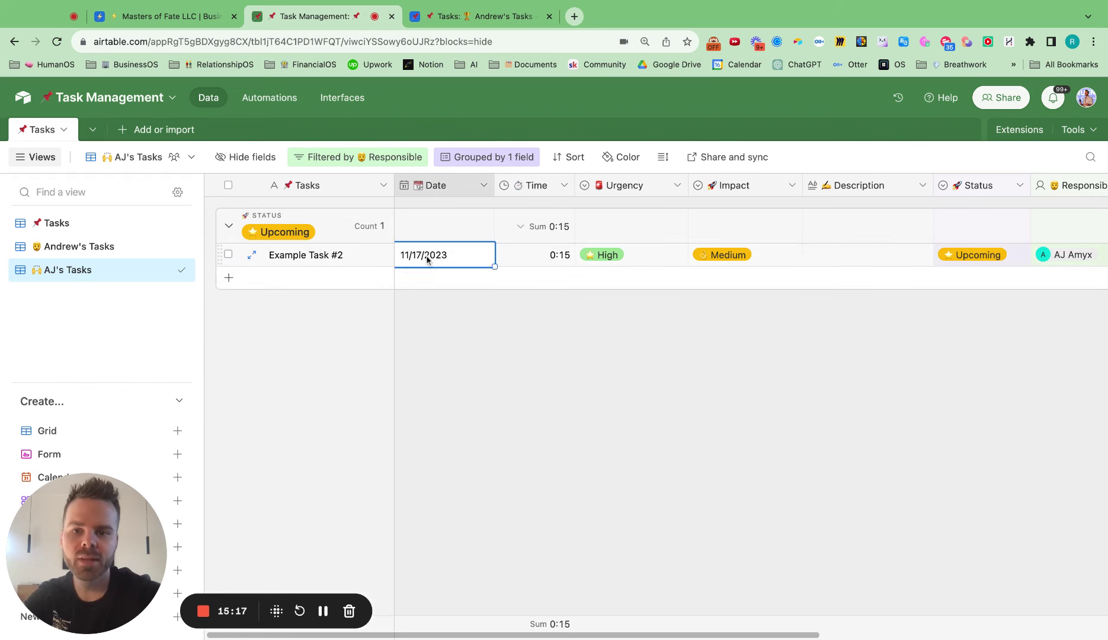
{"action": "left_click", "coordinate": [428, 257]}
{"action": "left_click", "coordinate": [463, 363]}
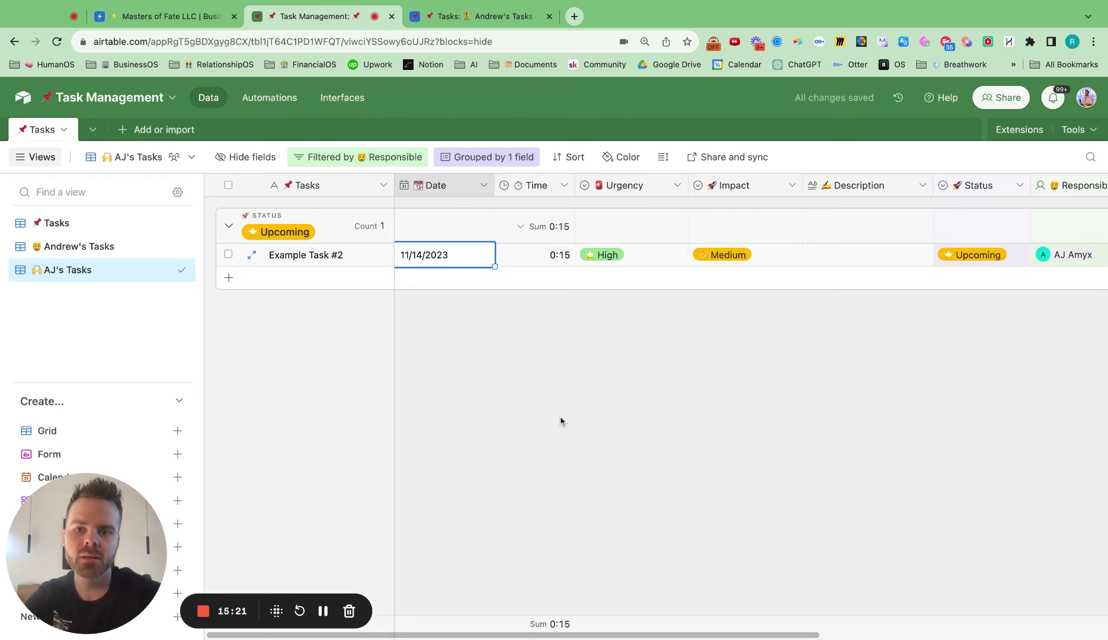
{"action": "key", "text": "Escape"}
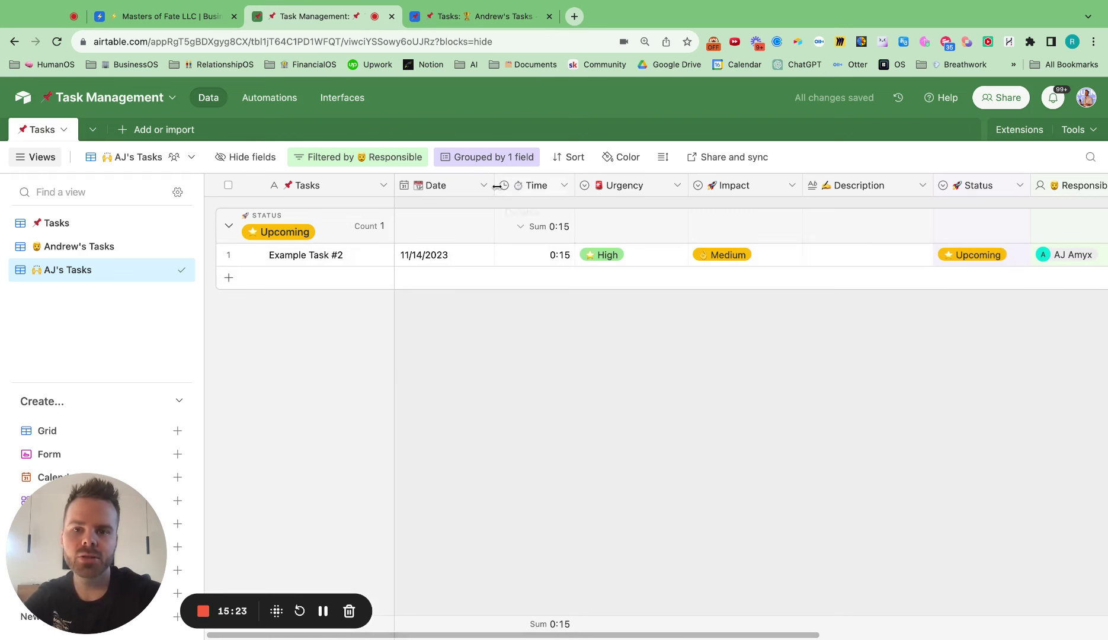
{"action": "left_click_drag", "start_coordinate": [492, 184], "coordinate": [481, 185]}
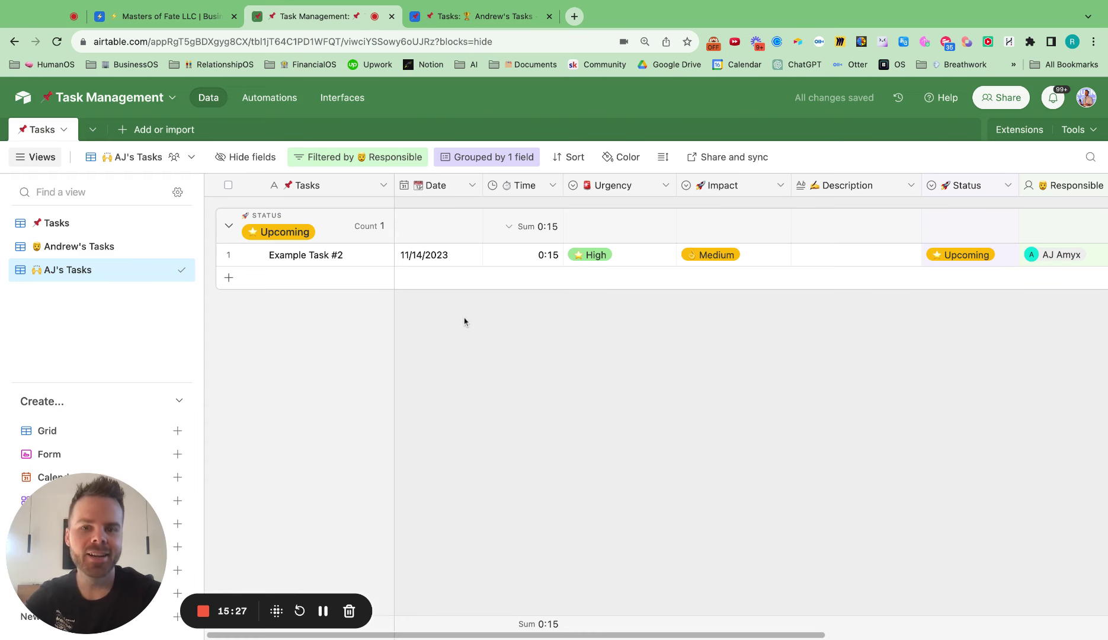
Step: Review the Overdue Tasks automation's trigger conditions and the fields configured in its Update record action
{"action": "left_click", "coordinate": [272, 102]}
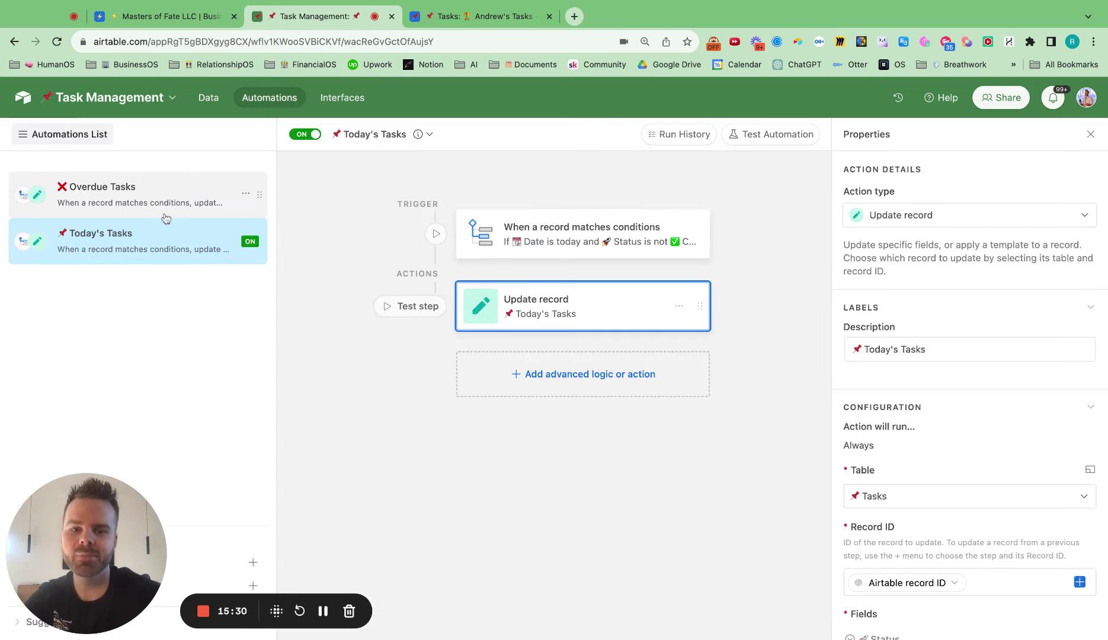
{"action": "left_click", "coordinate": [166, 217]}
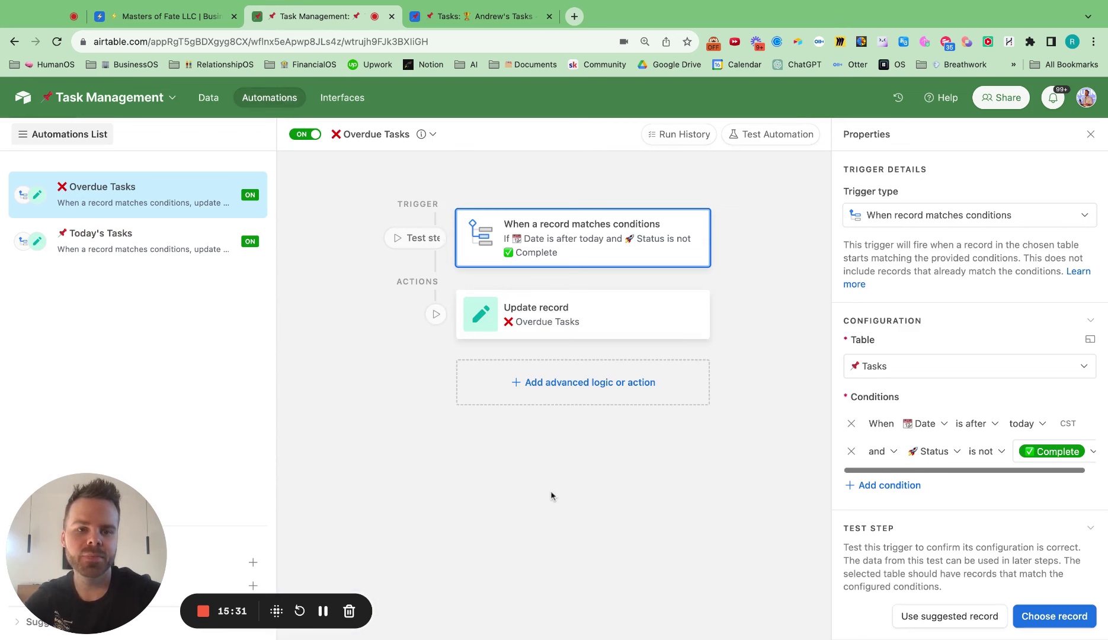
{"action": "left_click", "coordinate": [995, 431]}
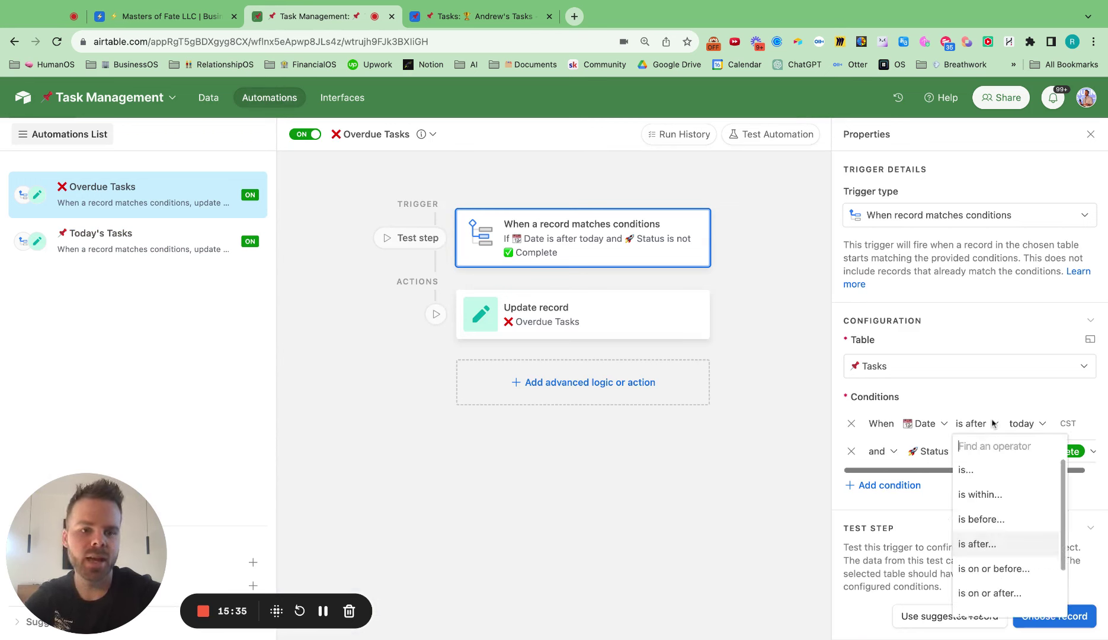
{"action": "left_click", "coordinate": [994, 402]}
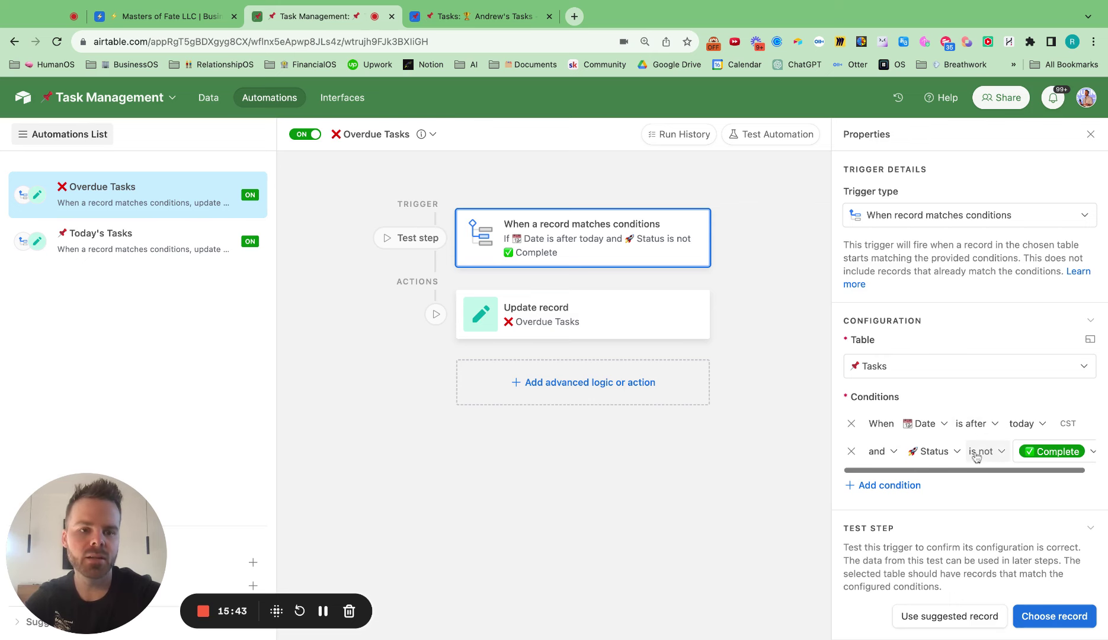
{"action": "left_click", "coordinate": [627, 315]}
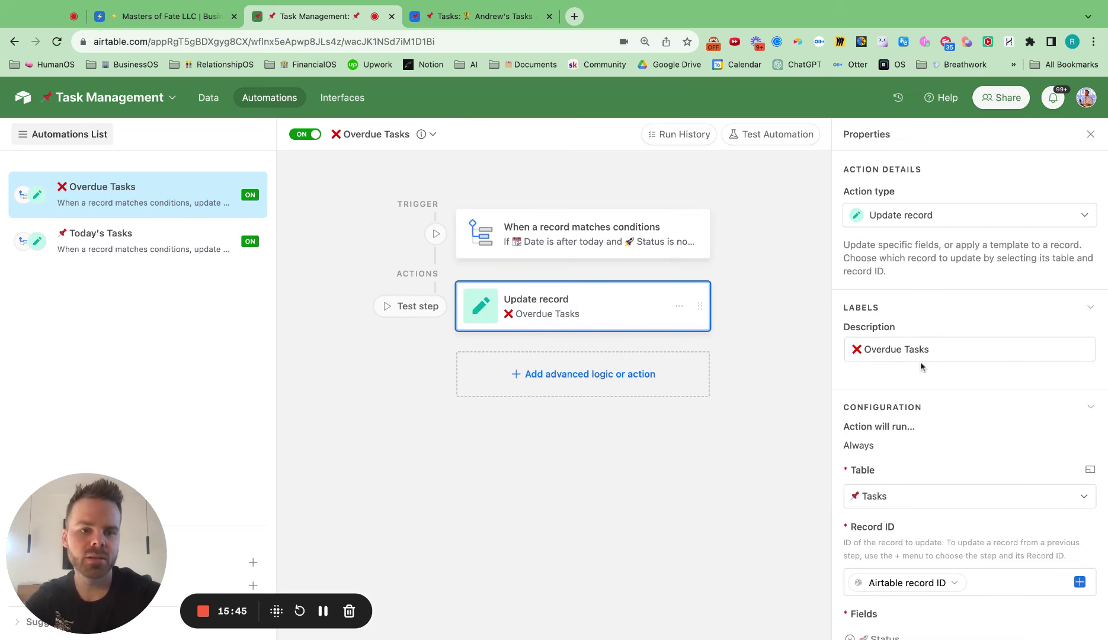
{"action": "scroll", "coordinate": [921, 367], "scroll_direction": "down", "scroll_amount": 5}
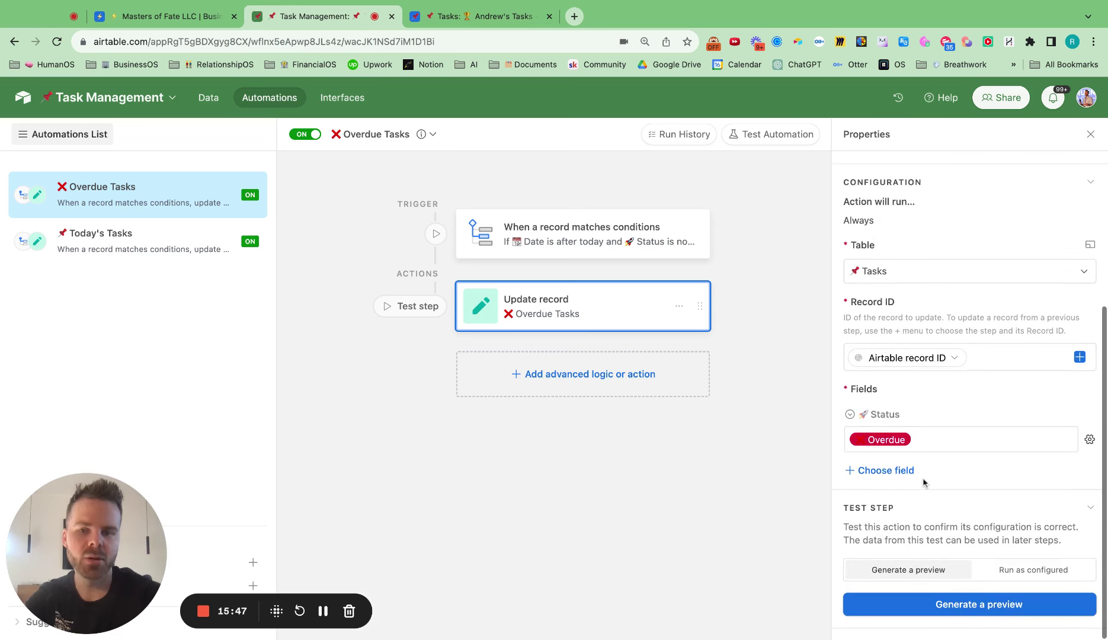
Step: Set the date of Example Task #2 to 11/15/2023, narrow the Date column slightly and switch to the Tasks view
{"action": "left_click", "coordinate": [208, 97]}
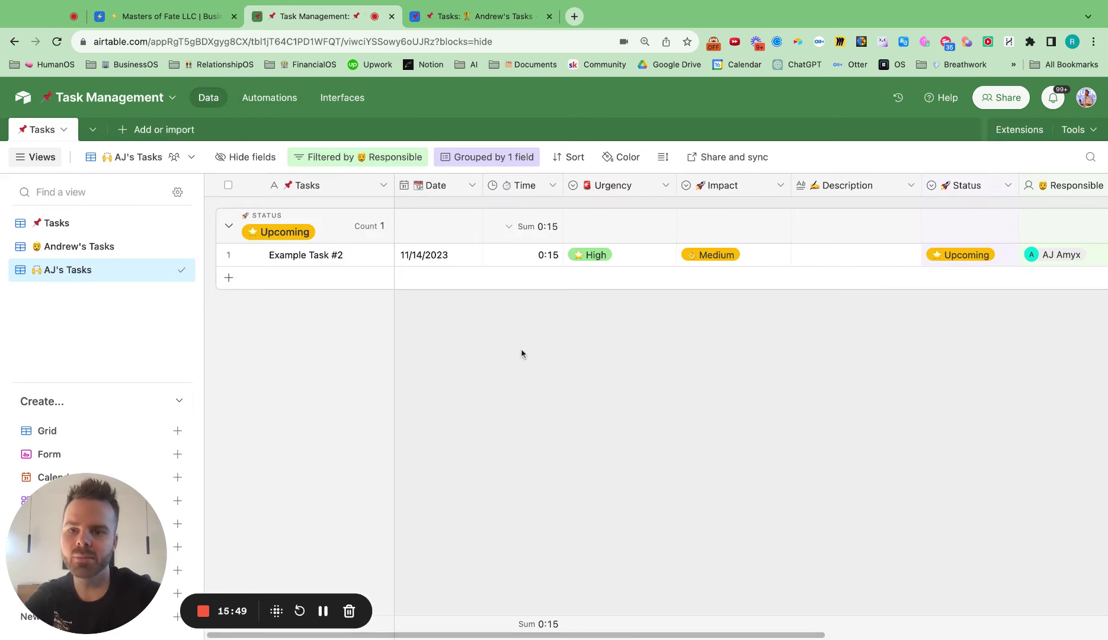
{"action": "double_click", "coordinate": [460, 260]}
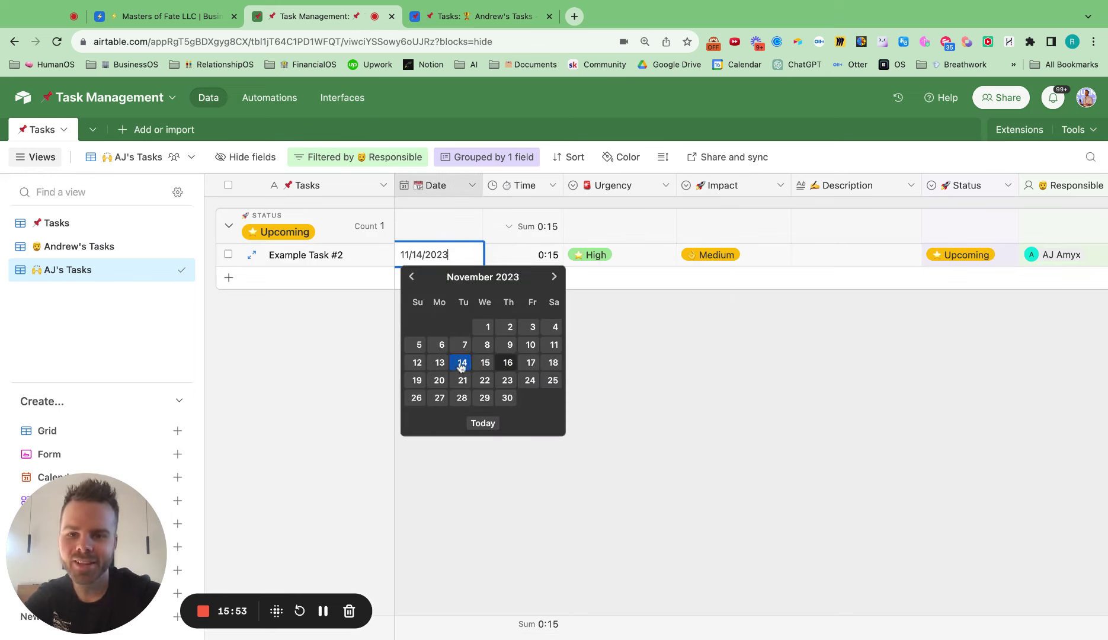
{"action": "left_click", "coordinate": [484, 363]}
{"action": "left_click", "coordinate": [556, 392]}
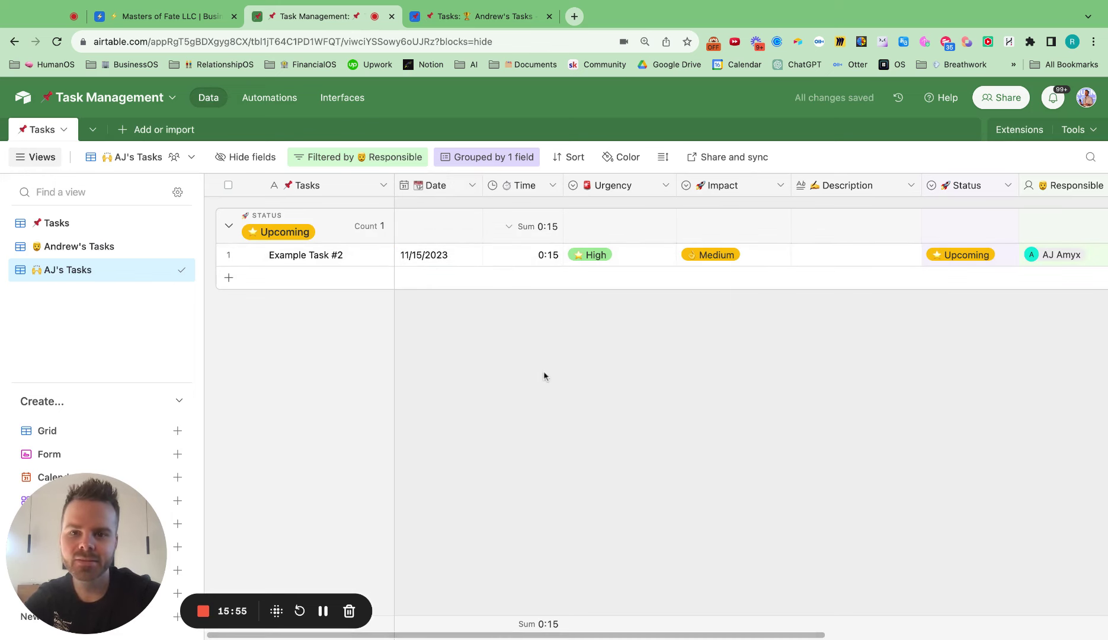
{"action": "left_click_drag", "start_coordinate": [481, 185], "coordinate": [478, 184]}
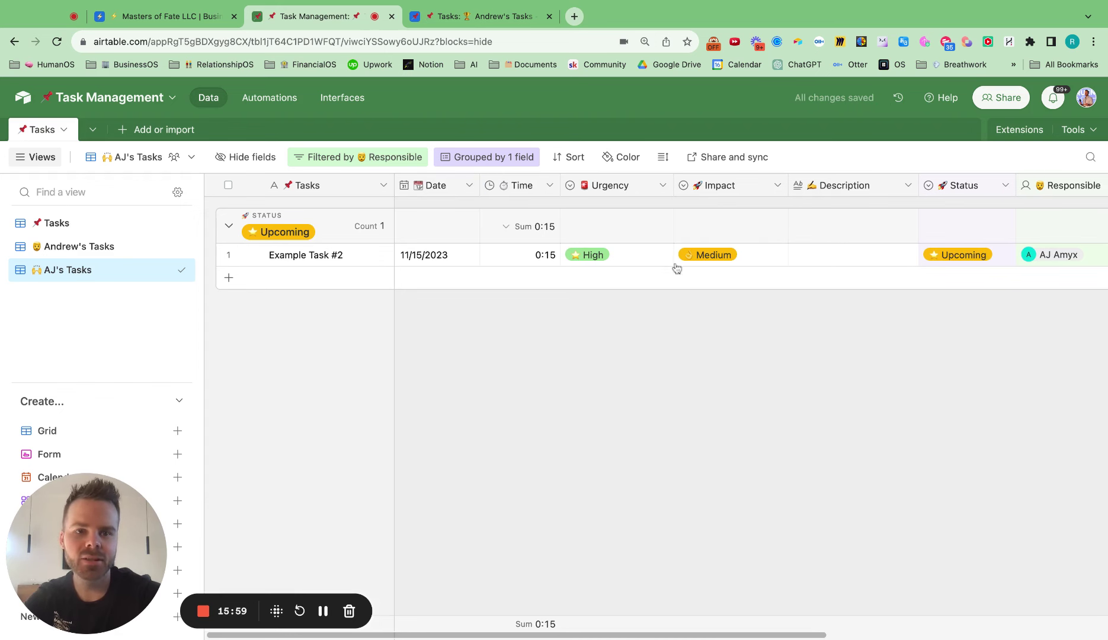
{"action": "left_click", "coordinate": [86, 223]}
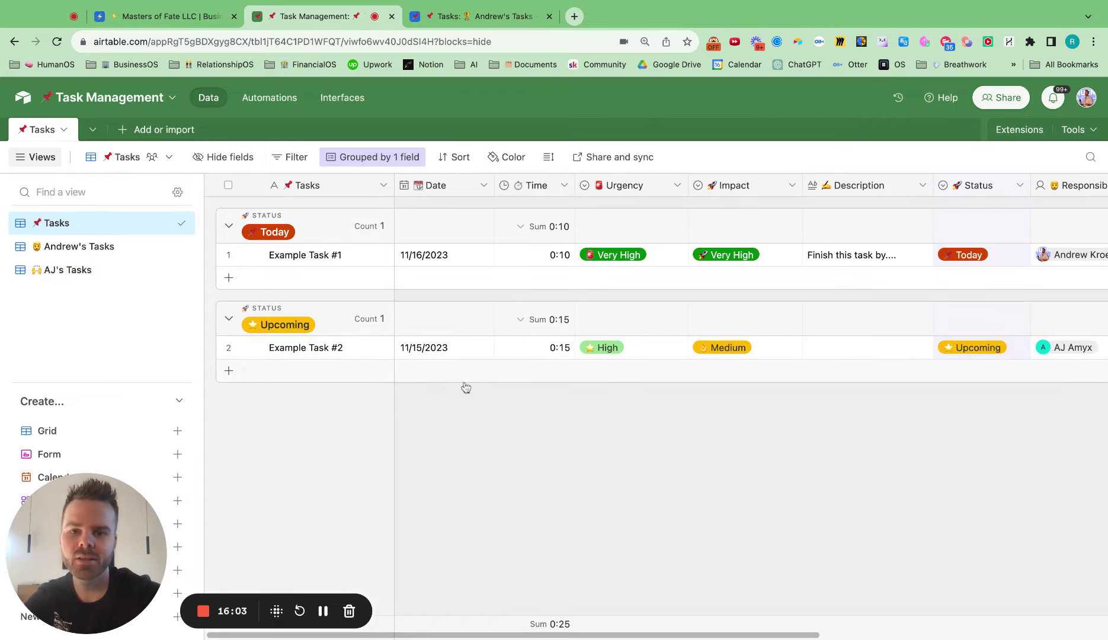
Step: Change the Overdue Tasks trigger's Date condition to "is before" today and apply the update to the live automation
{"action": "left_click", "coordinate": [269, 99]}
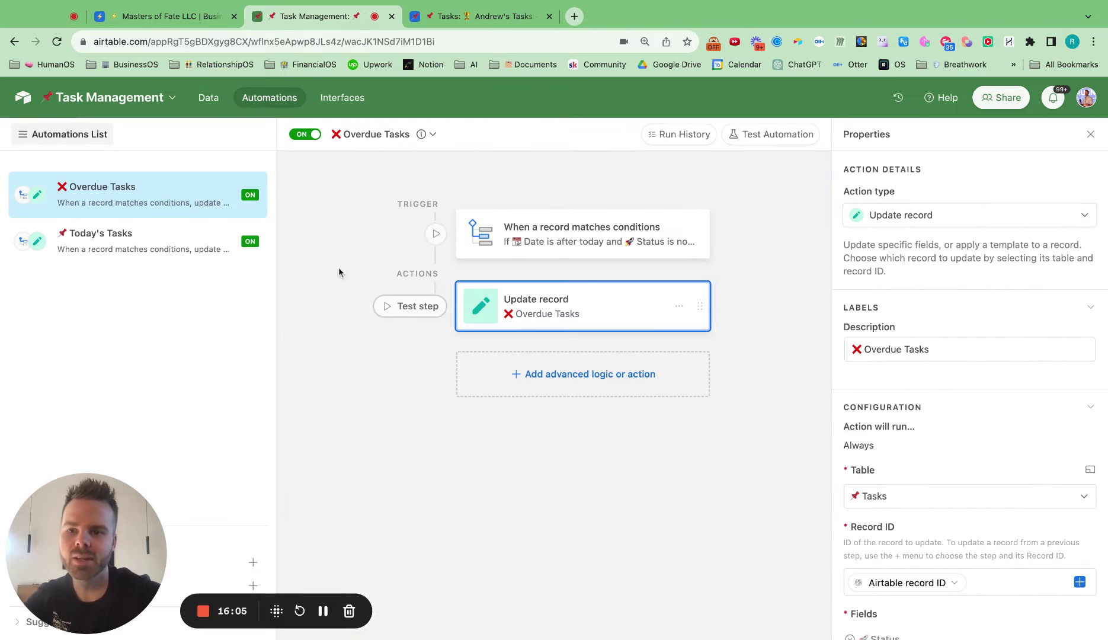
{"action": "scroll", "coordinate": [901, 327], "scroll_direction": "down", "scroll_amount": 3}
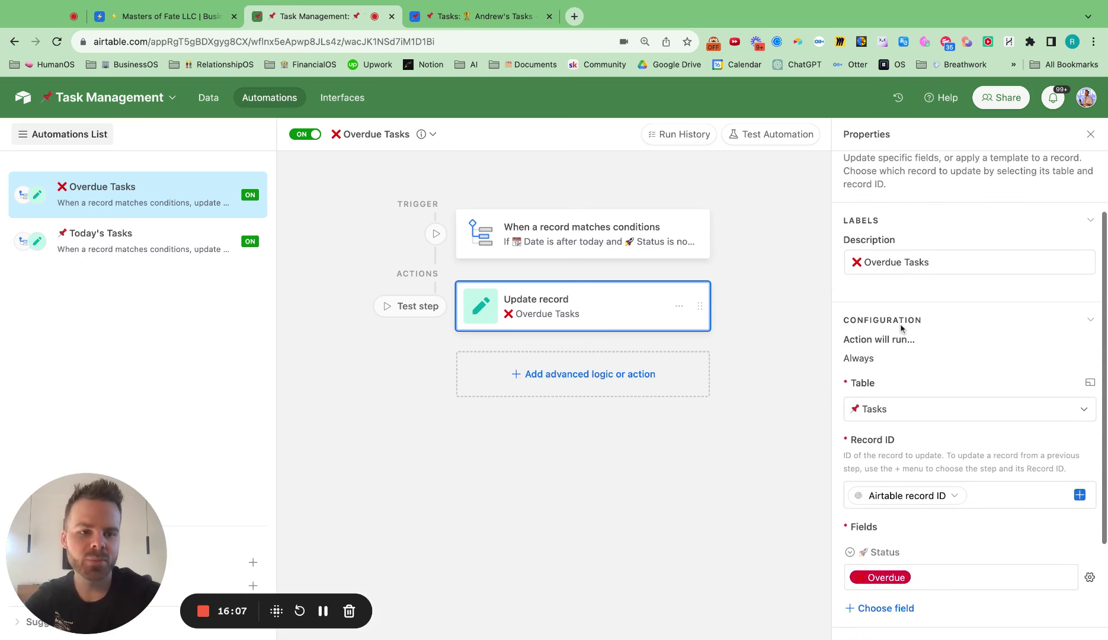
{"action": "scroll", "coordinate": [902, 325], "scroll_direction": "down", "scroll_amount": 4}
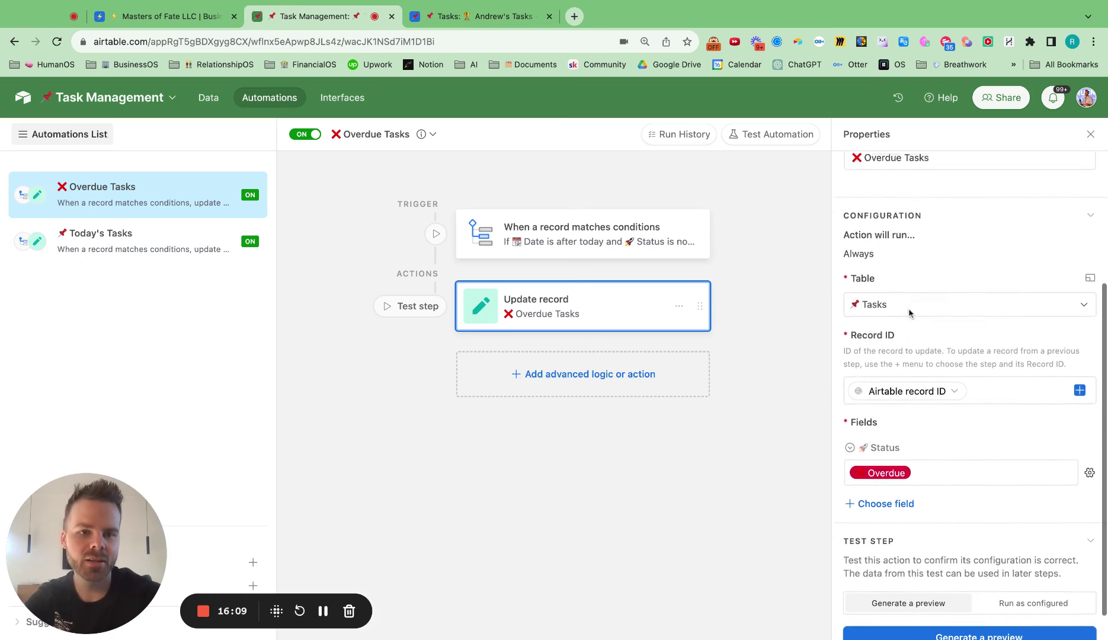
{"action": "scroll", "coordinate": [910, 313], "scroll_direction": "up", "scroll_amount": 5}
{"action": "left_click", "coordinate": [616, 240]}
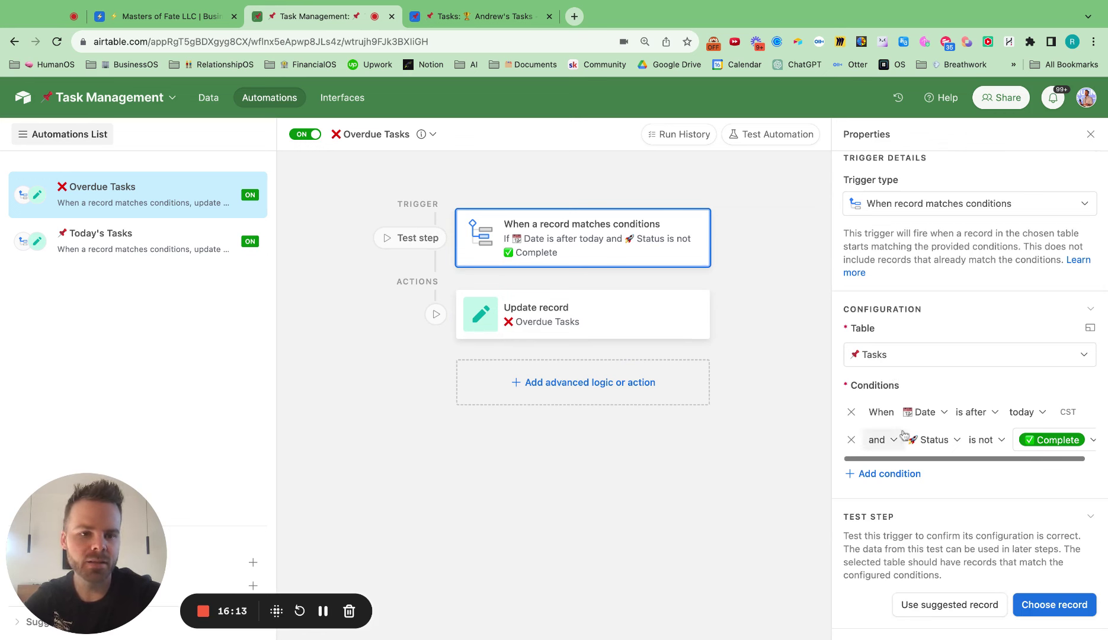
{"action": "left_click", "coordinate": [985, 421]}
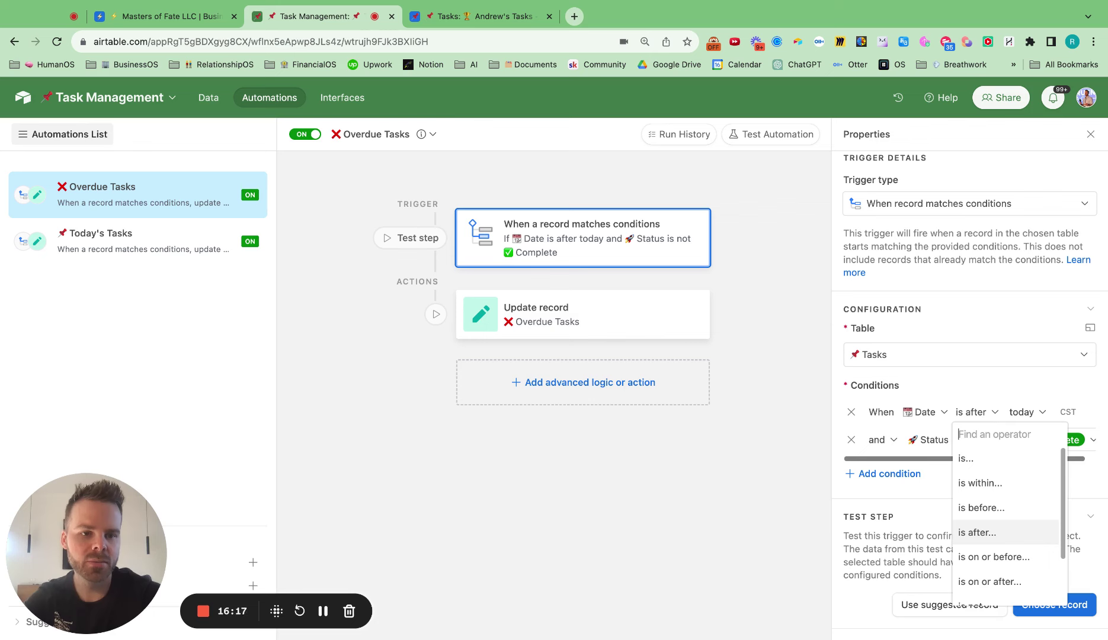
{"action": "left_click", "coordinate": [993, 508]}
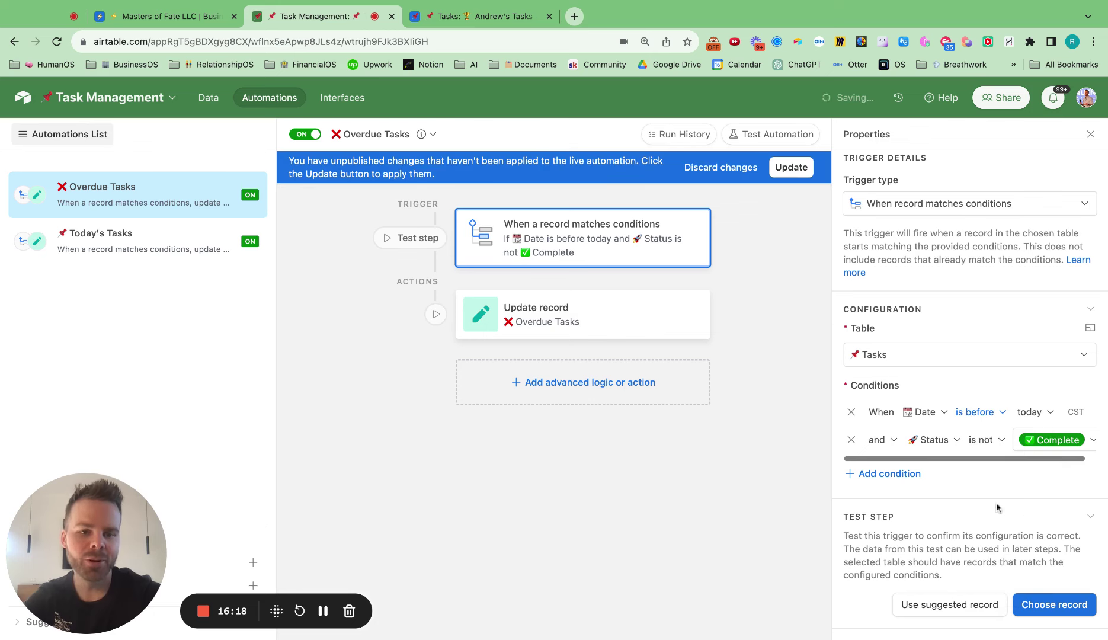
{"action": "left_click", "coordinate": [791, 167]}
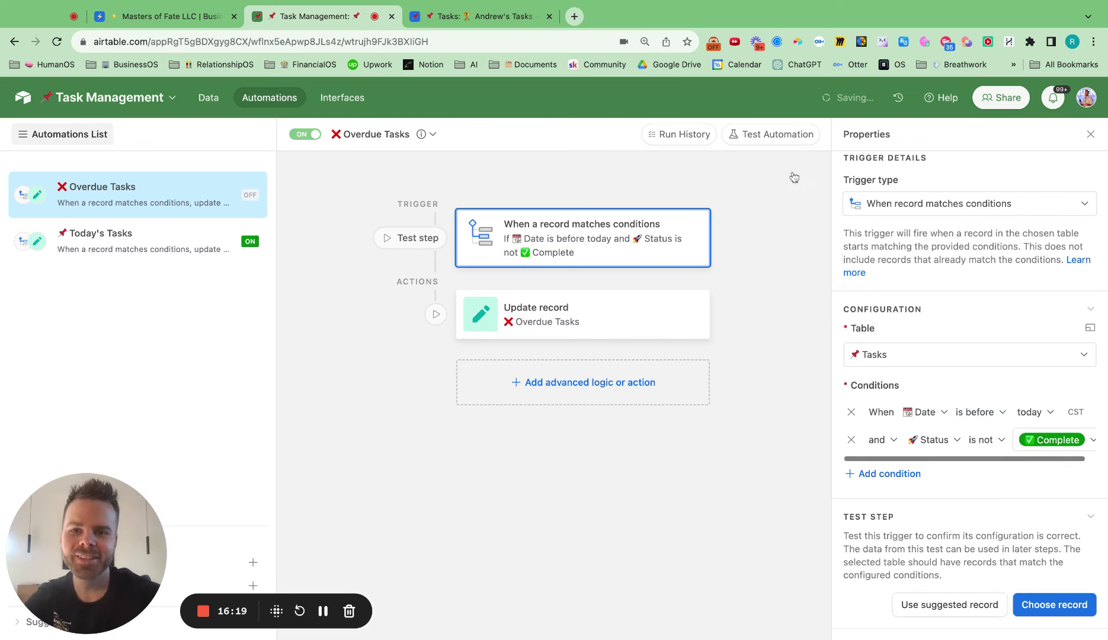
Step: In the Tasks view, set the date of Example Task #2 to 11/14/2023
{"action": "left_click", "coordinate": [201, 99]}
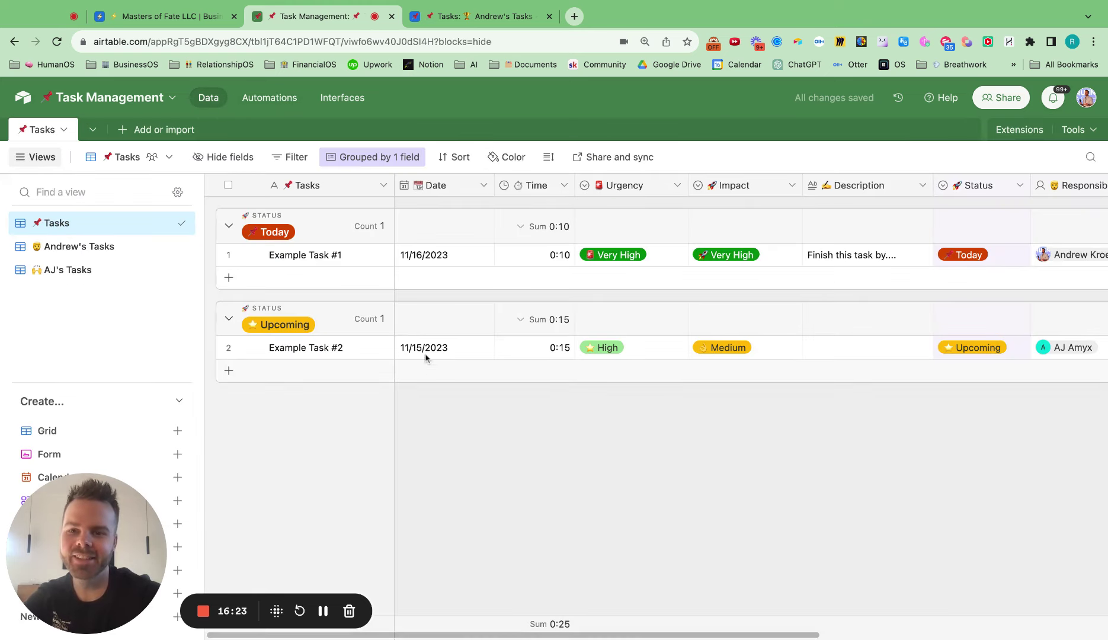
{"action": "left_click", "coordinate": [425, 355]}
{"action": "left_click", "coordinate": [426, 349]}
{"action": "left_click", "coordinate": [460, 456]}
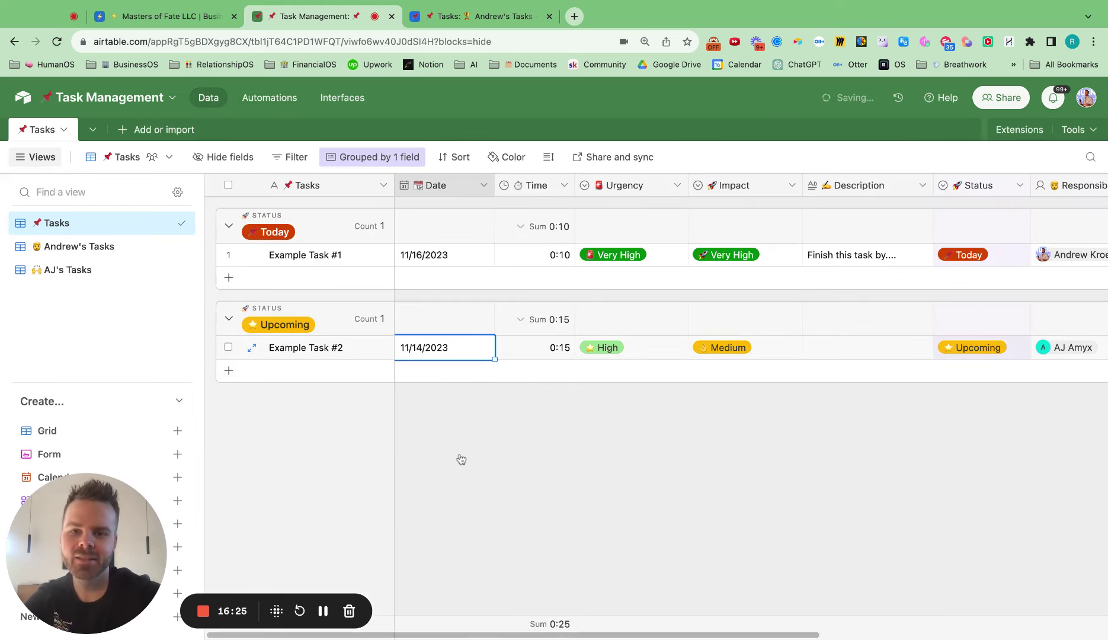
{"action": "left_click", "coordinate": [713, 474]}
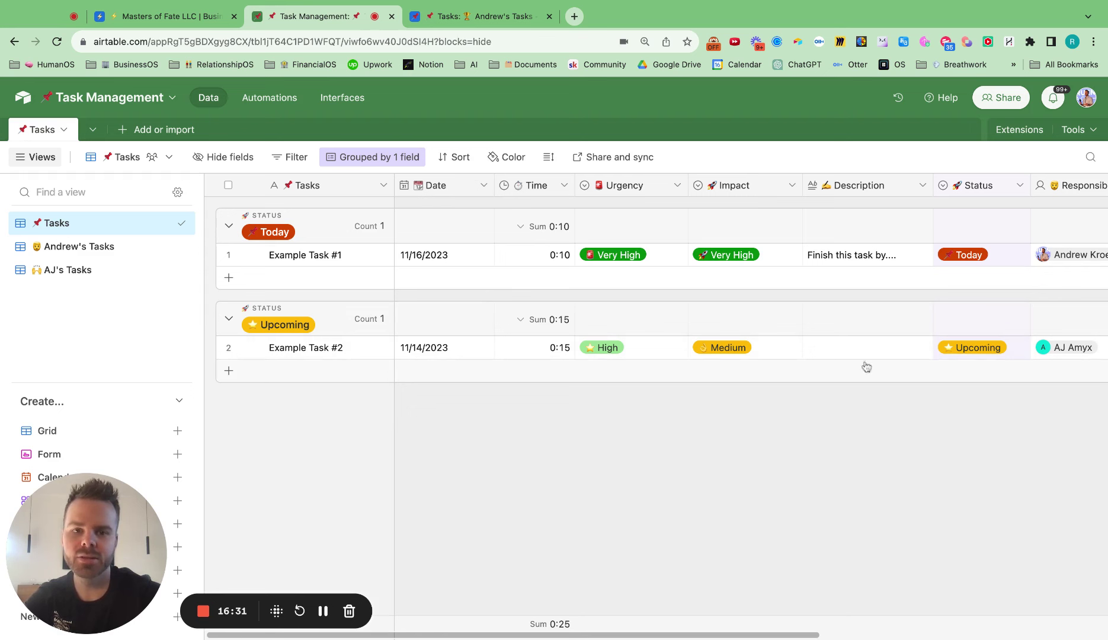
{"action": "left_click", "coordinate": [979, 350]}
{"action": "left_click", "coordinate": [979, 350]}
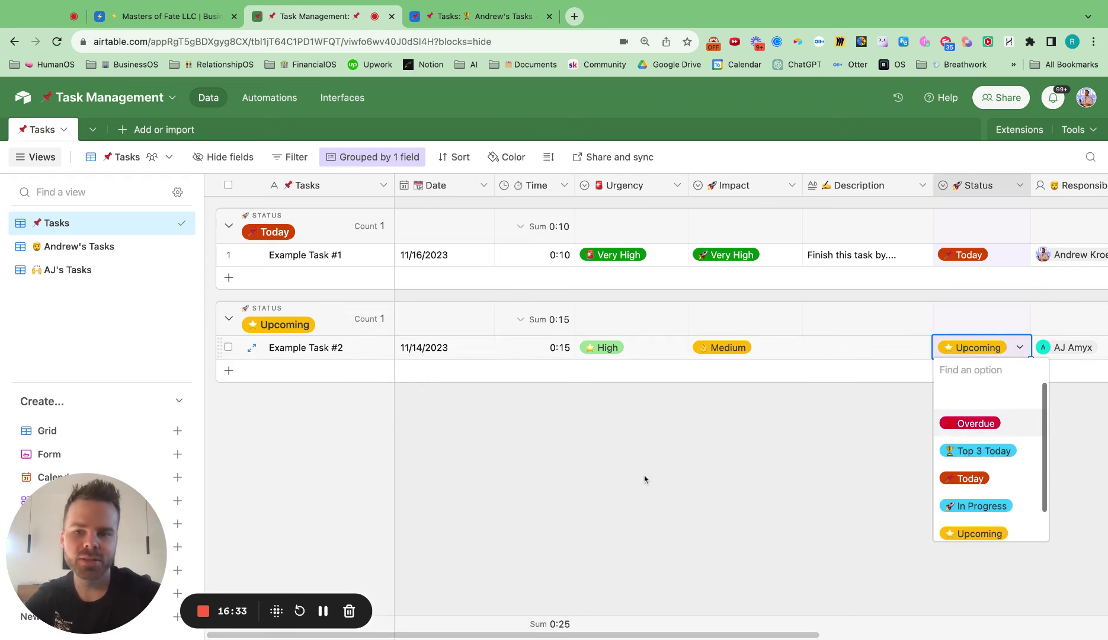
{"action": "left_click", "coordinate": [645, 479]}
Step: Add a record named "Example Task #3" to the Upcoming group and set its date to 11/13/2023
{"action": "left_click", "coordinate": [228, 370]}
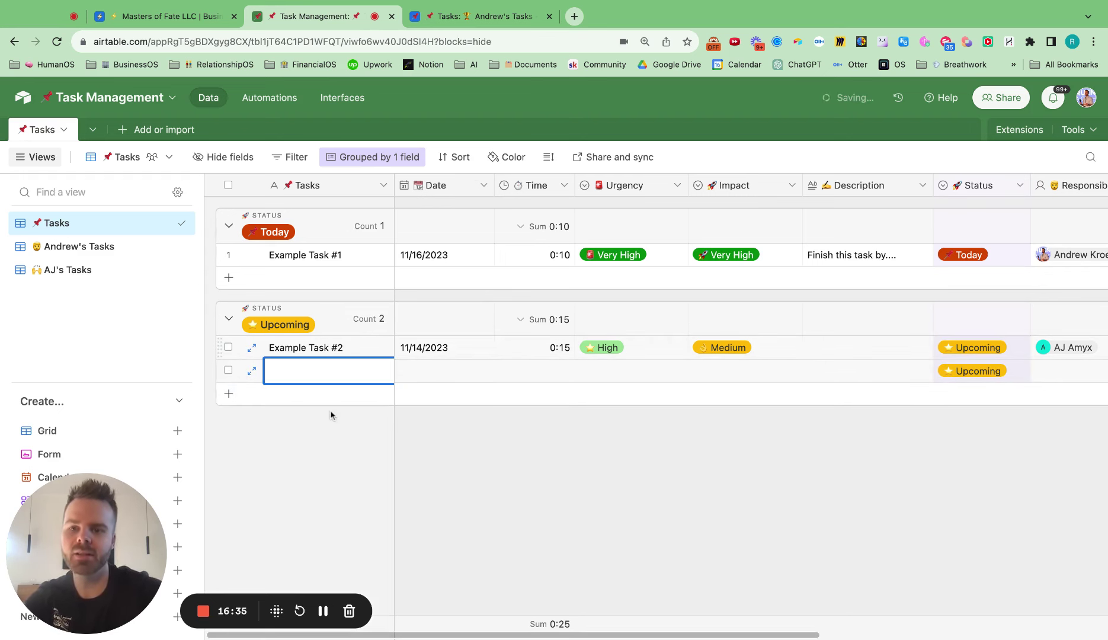
{"action": "type", "text": "Example Task "}
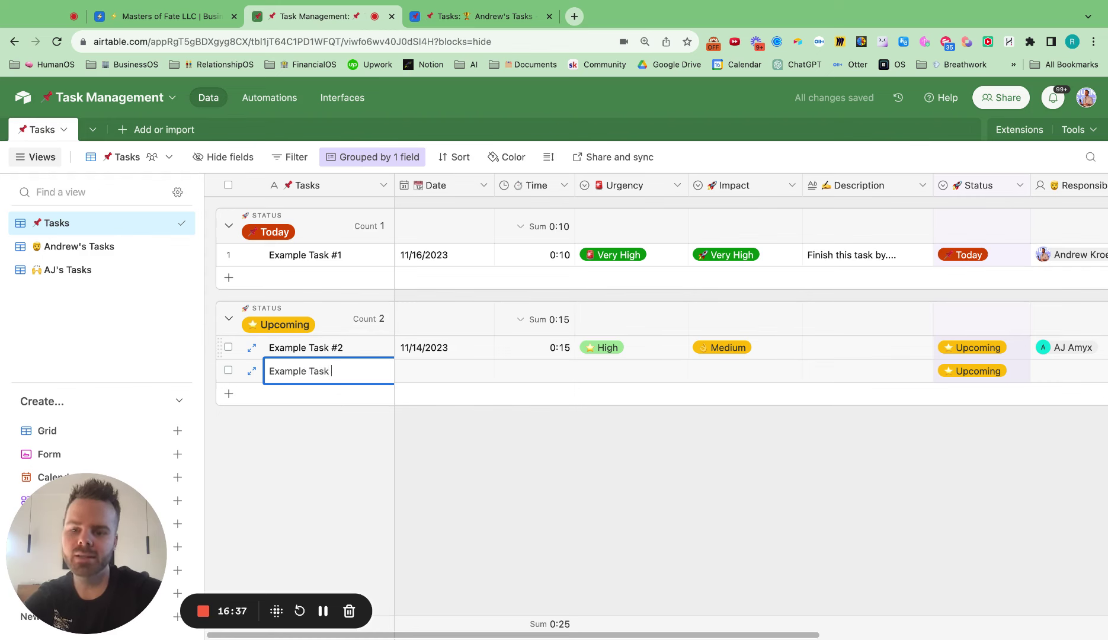
{"action": "type", "text": "#3"}
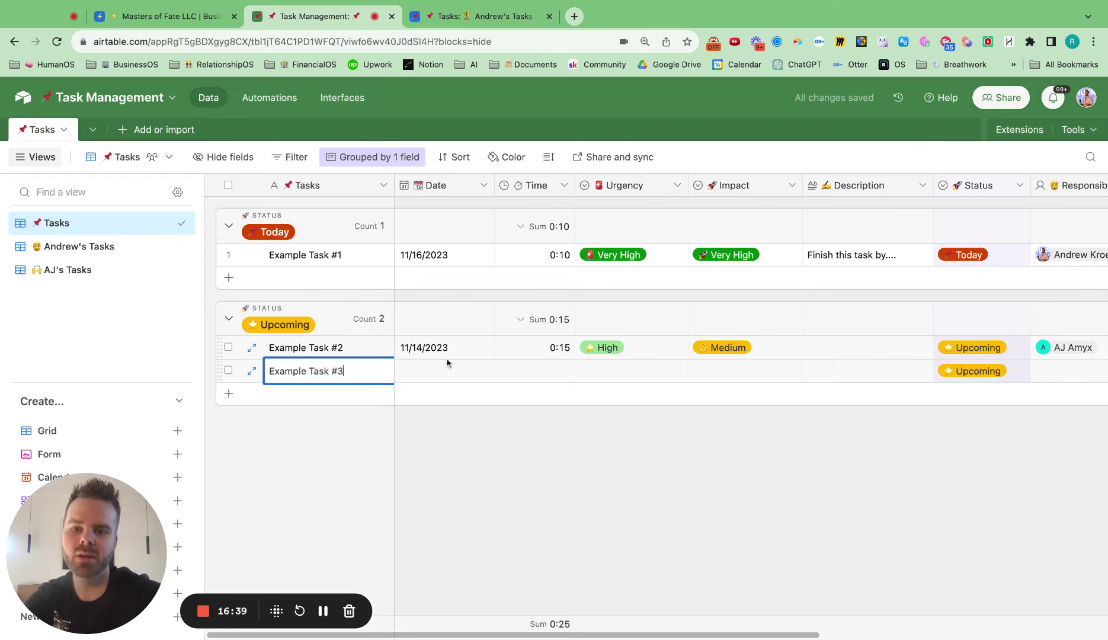
{"action": "double_click", "coordinate": [446, 374]}
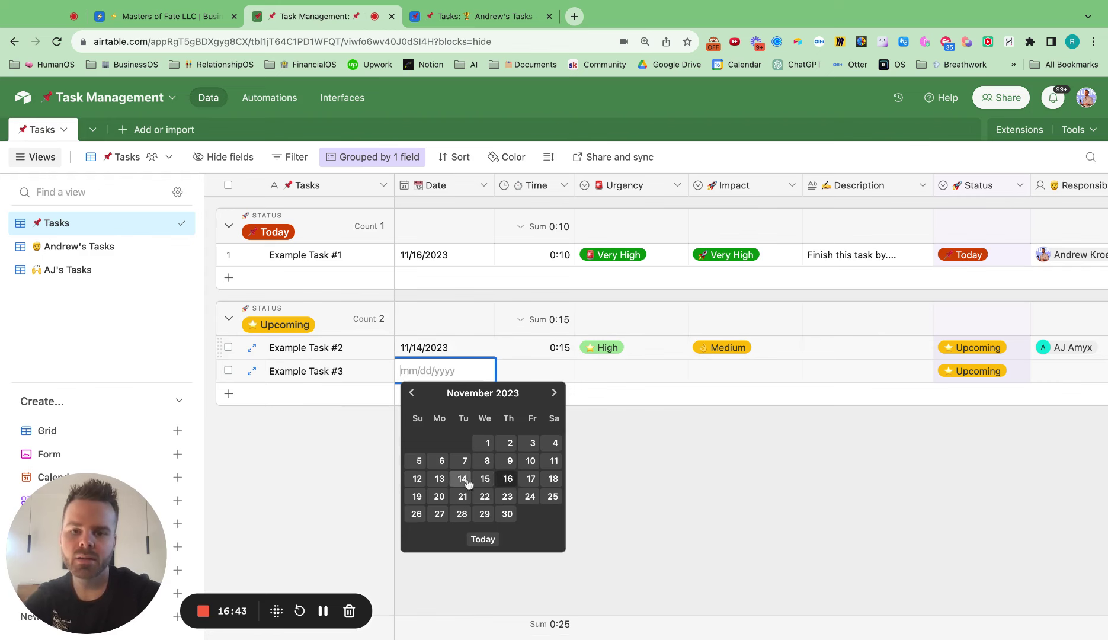
{"action": "left_click", "coordinate": [440, 480]}
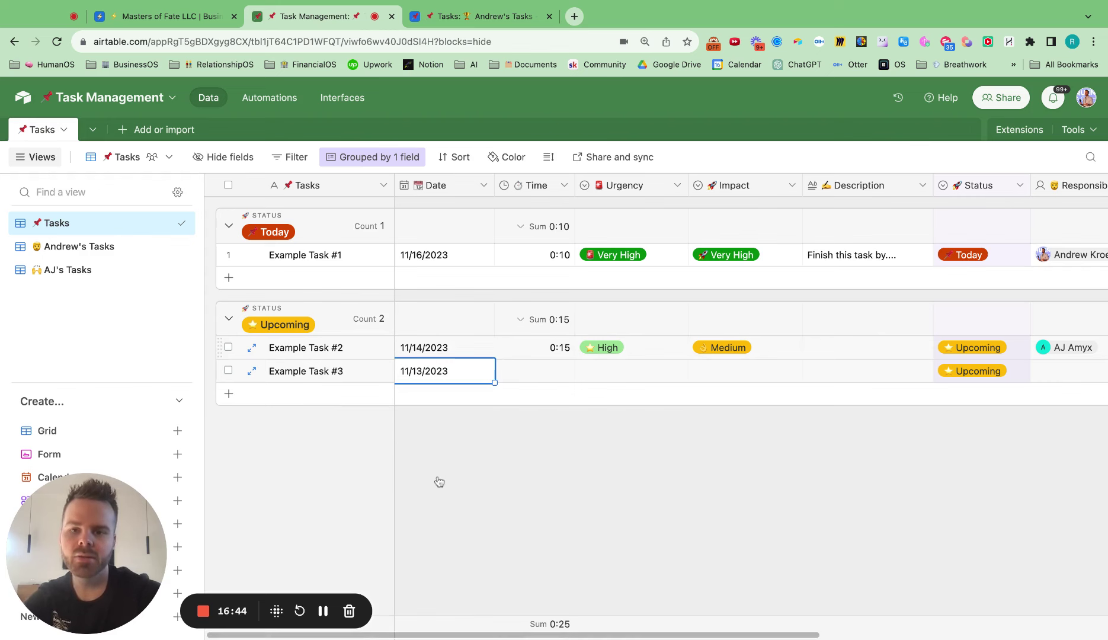
Step: Review the update action of the Overdue Tasks automation, then check the status grouping in the Tasks view
{"action": "left_click", "coordinate": [501, 486]}
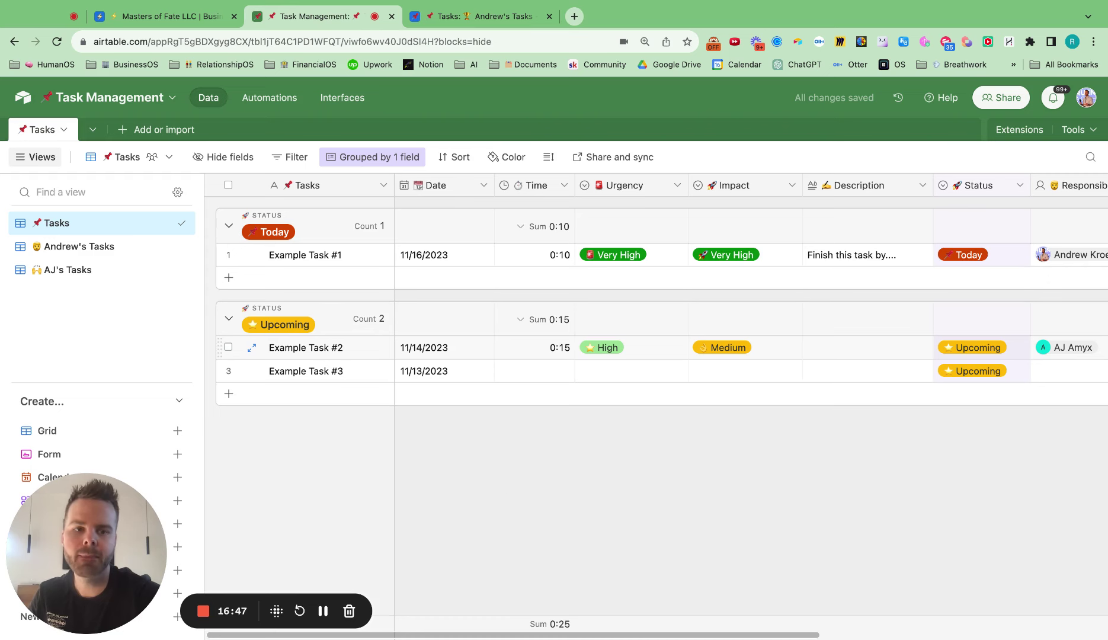
{"action": "left_click", "coordinate": [267, 100]}
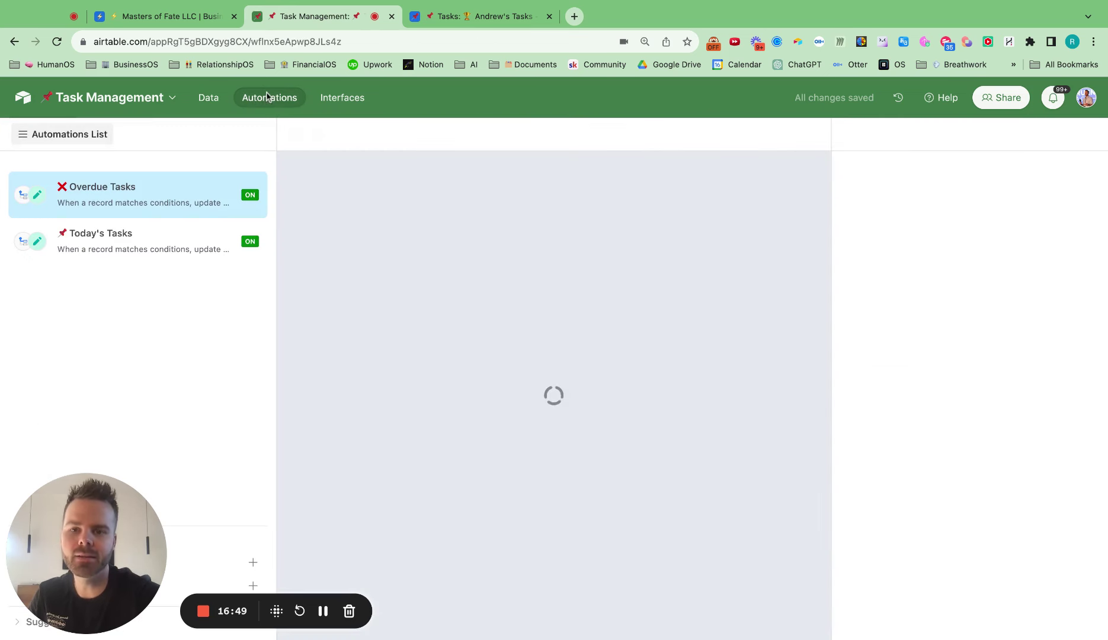
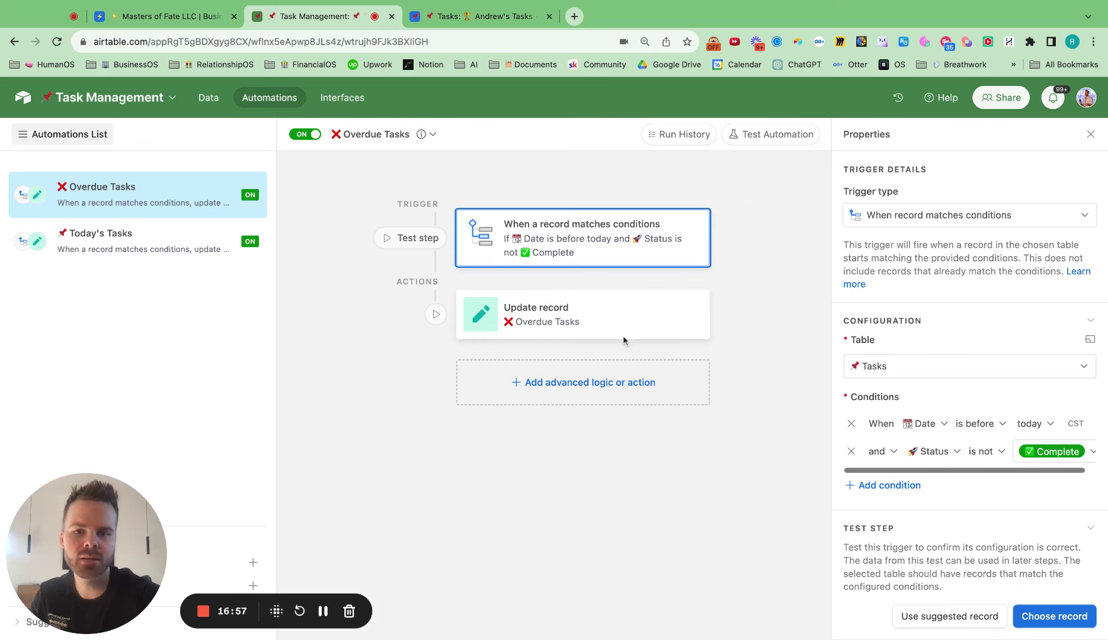
{"action": "left_click", "coordinate": [557, 316]}
{"action": "scroll", "coordinate": [930, 436], "scroll_direction": "down", "scroll_amount": 5}
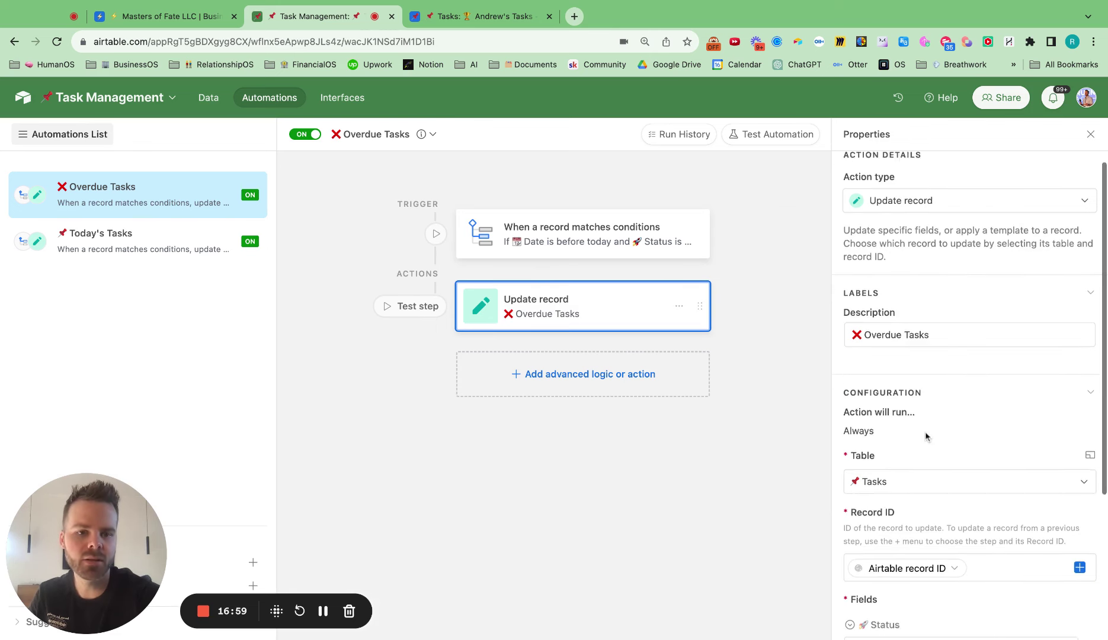
{"action": "scroll", "coordinate": [907, 468], "scroll_direction": "down", "scroll_amount": 1}
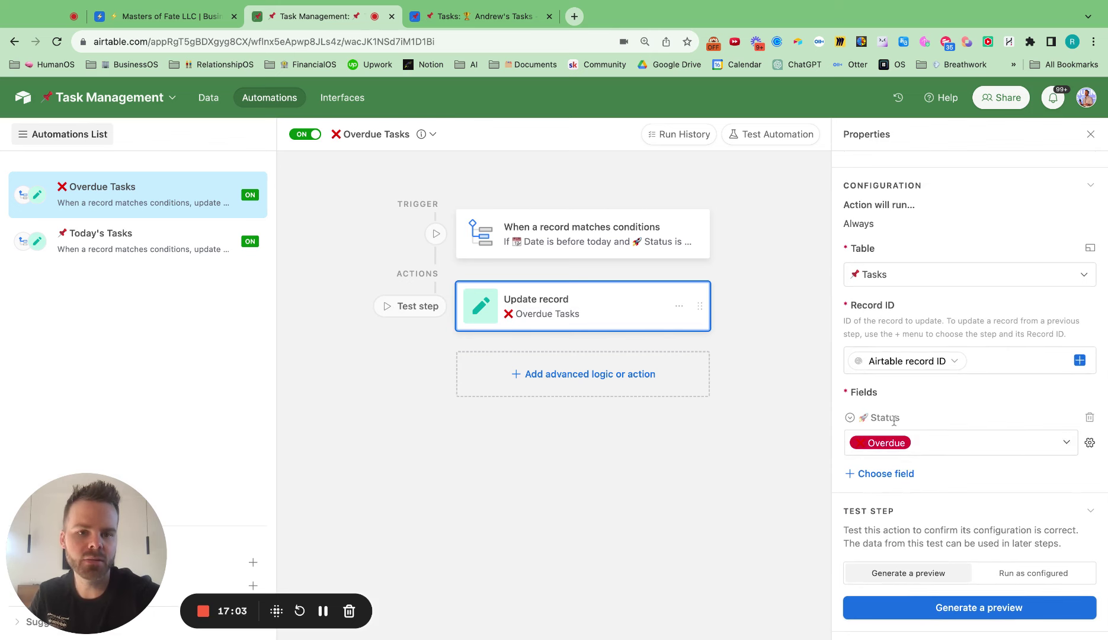
{"action": "scroll", "coordinate": [912, 426], "scroll_direction": "up", "scroll_amount": 6}
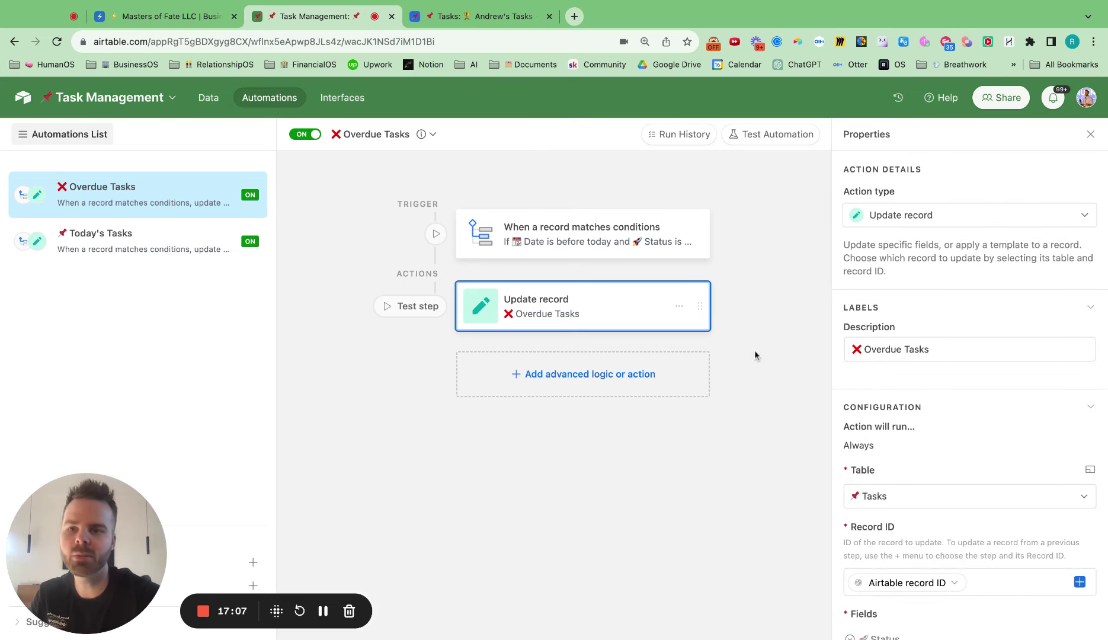
{"action": "left_click", "coordinate": [211, 98]}
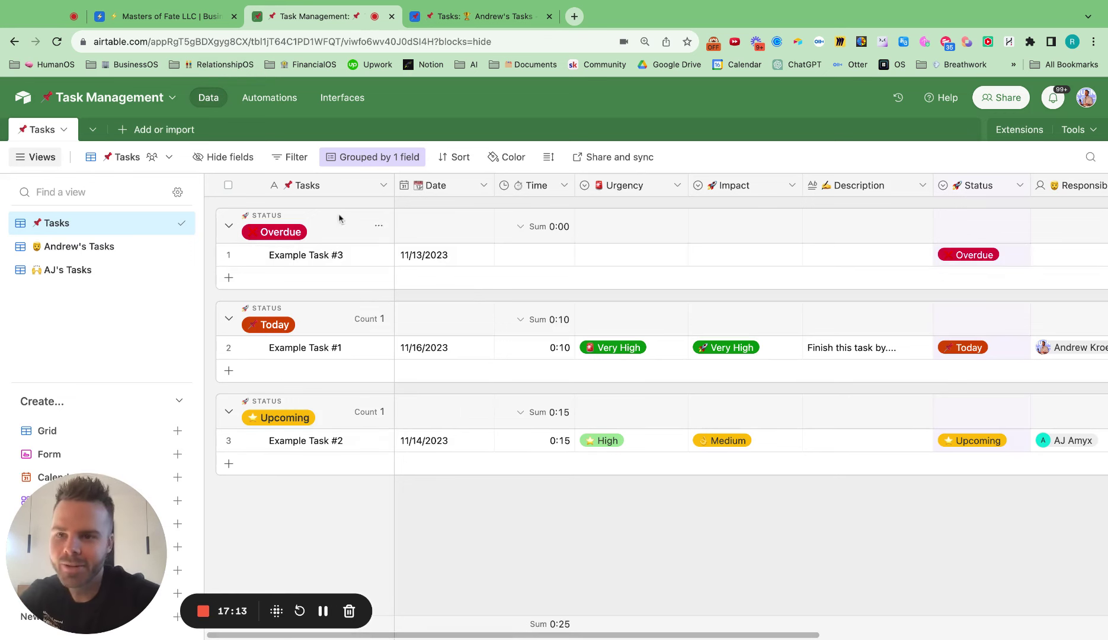
Step: Start building a new interface named "📌 Tasks" with the red pushpin as its icon
{"action": "left_click", "coordinate": [347, 106]}
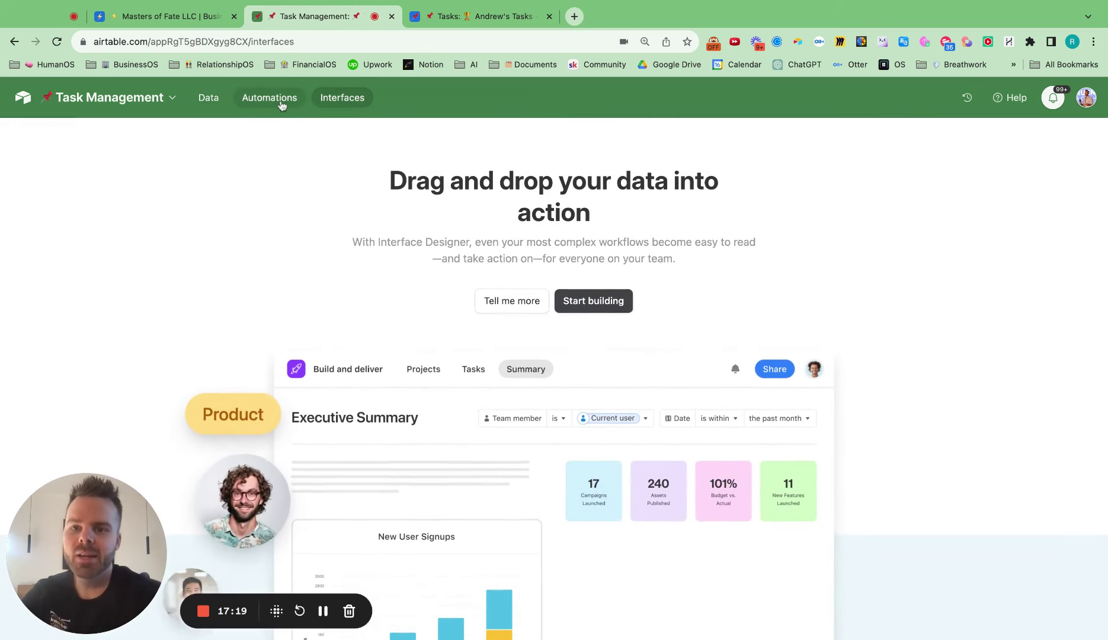
{"action": "left_click", "coordinate": [617, 310]}
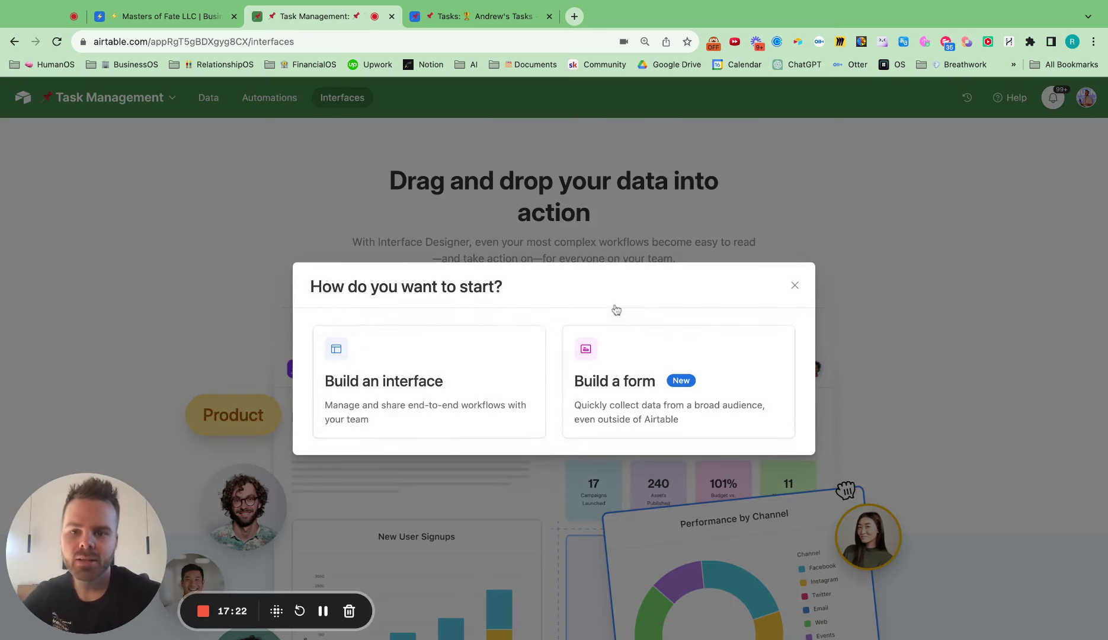
{"action": "left_click", "coordinate": [446, 381]}
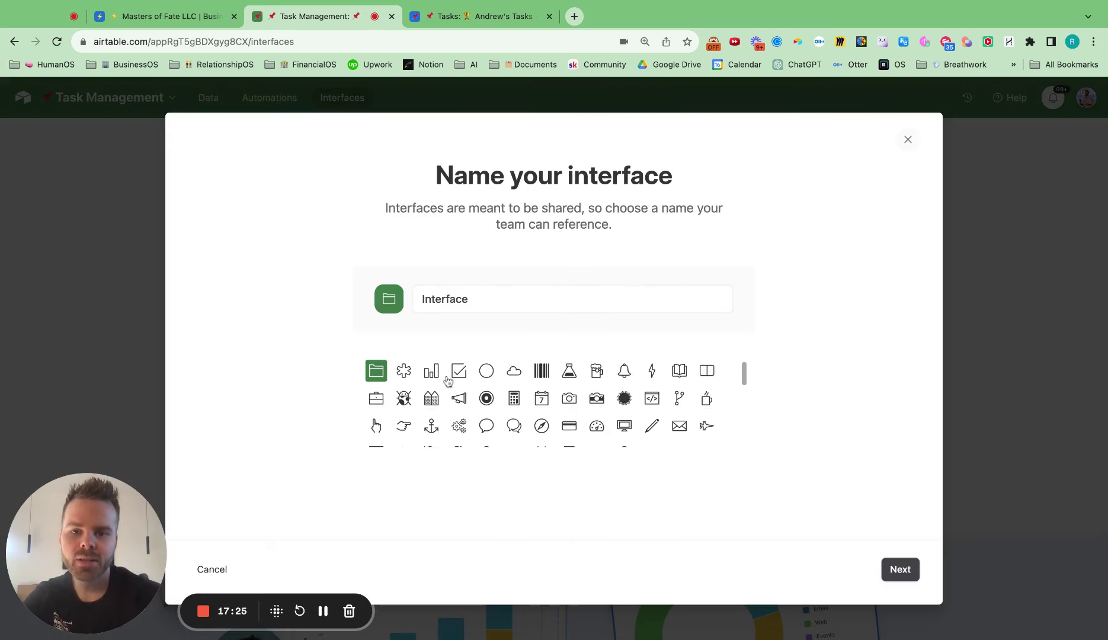
{"action": "left_click", "coordinate": [480, 298]}
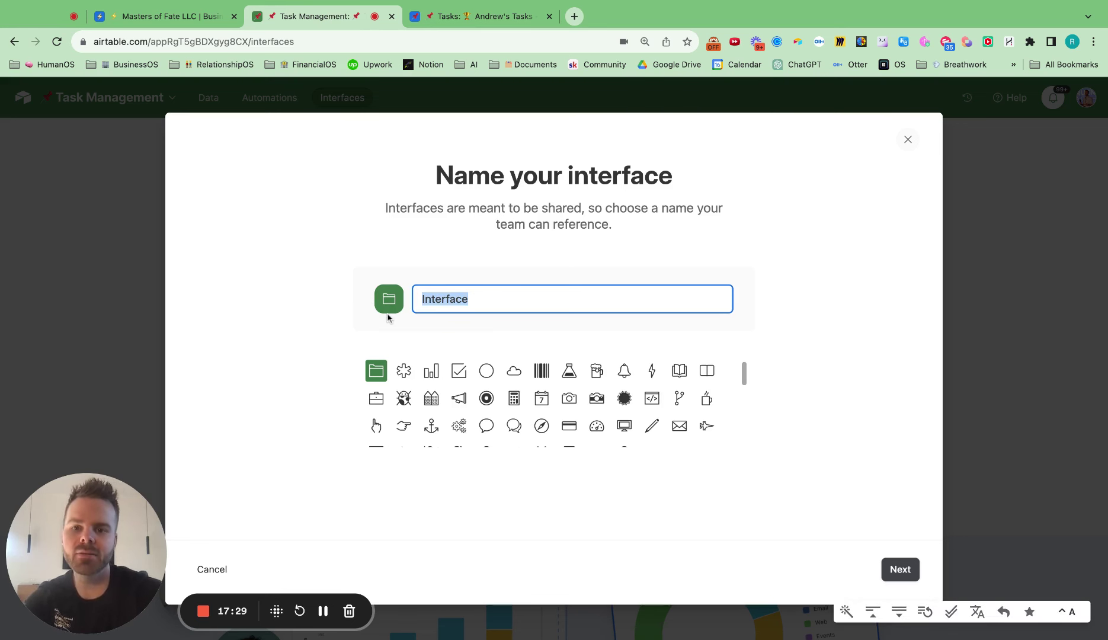
{"action": "type", "text": "📌"}
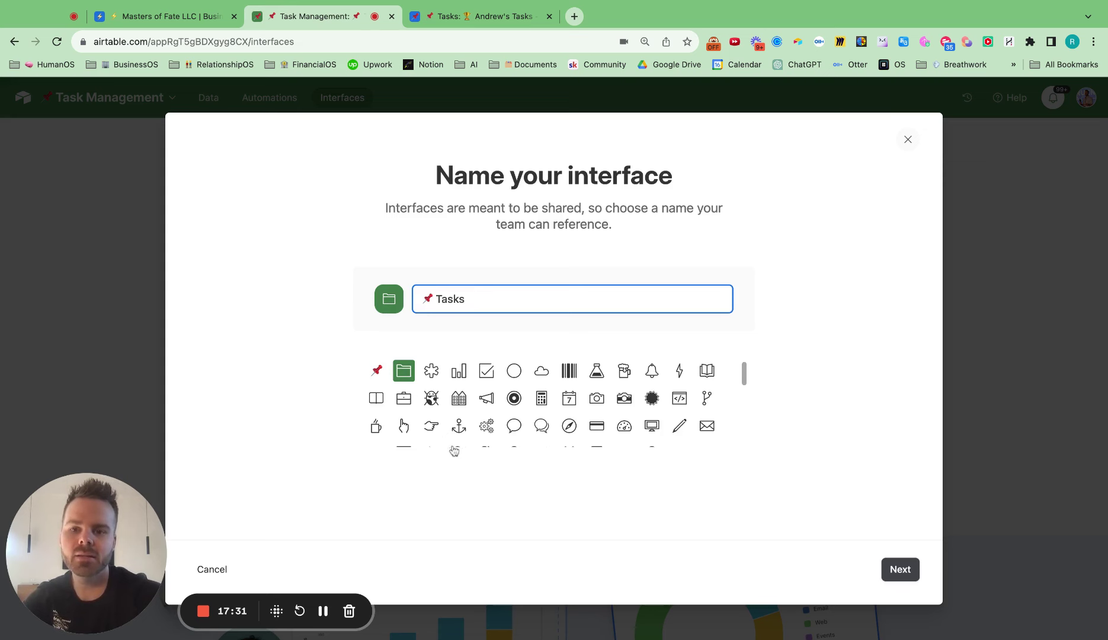
{"action": "left_click", "coordinate": [376, 373]}
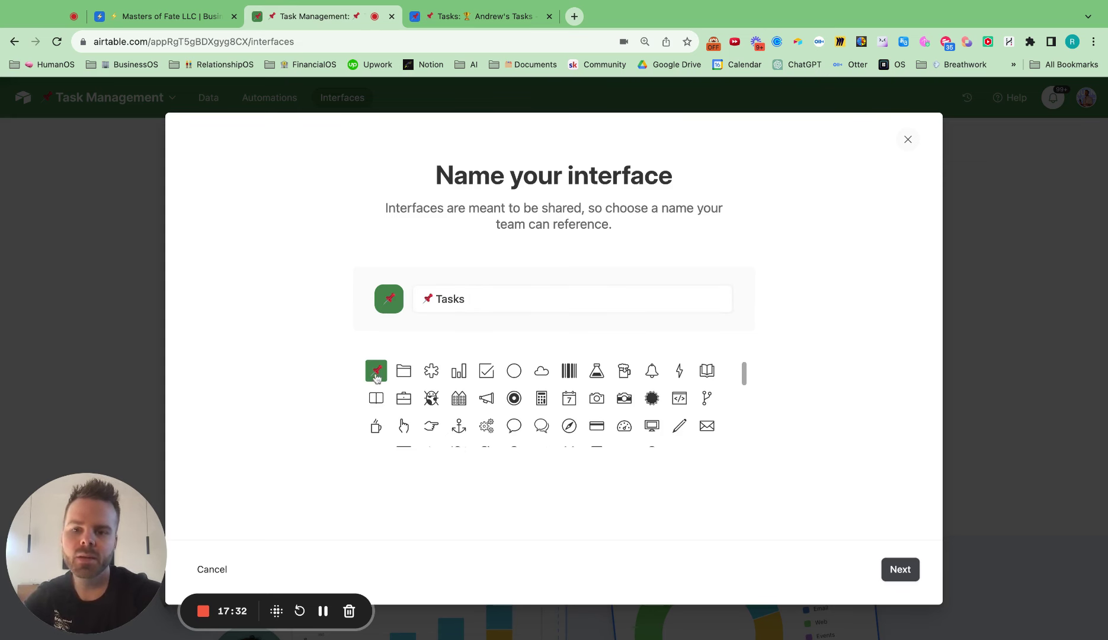
{"action": "left_click", "coordinate": [905, 569]}
Step: Choose the Blank layout for the new interface page and create it
{"action": "scroll", "coordinate": [314, 361], "scroll_direction": "down", "scroll_amount": 5}
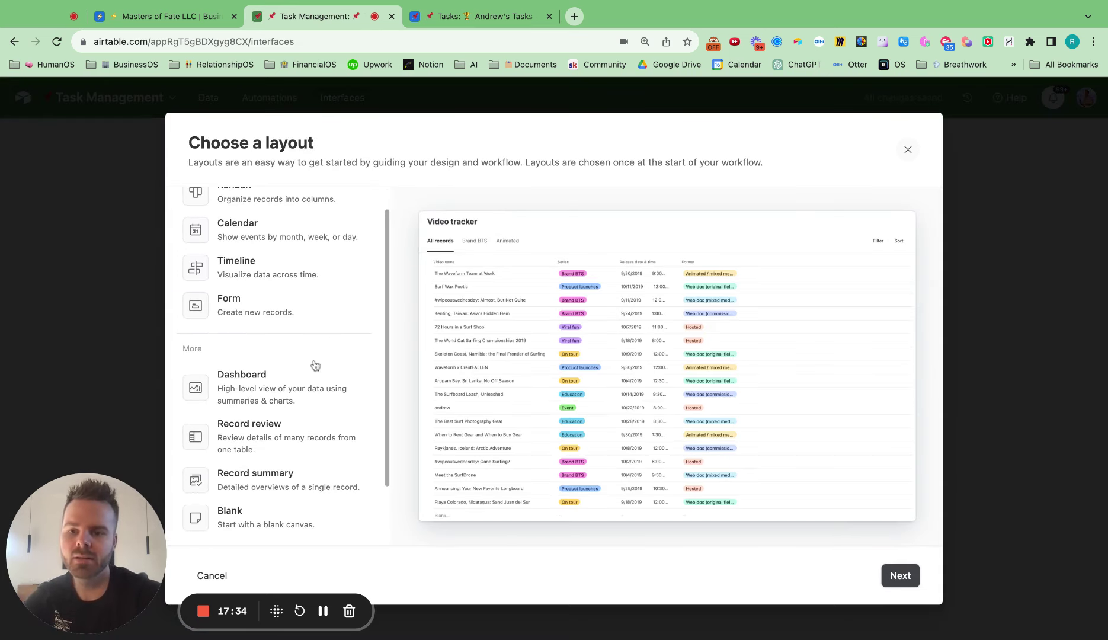
{"action": "left_click", "coordinate": [246, 521]}
{"action": "left_click", "coordinate": [898, 576]}
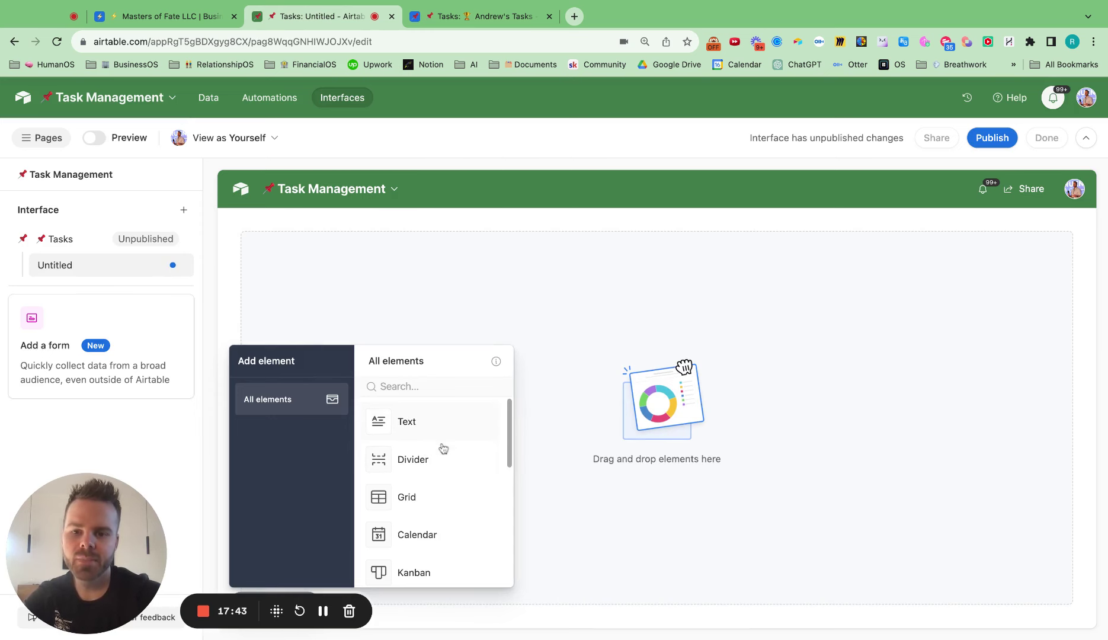
Step: Place a Grid element on the blank page and copy its record settings from the Tasks view
{"action": "left_click_drag", "start_coordinate": [422, 497], "coordinate": [463, 471]}
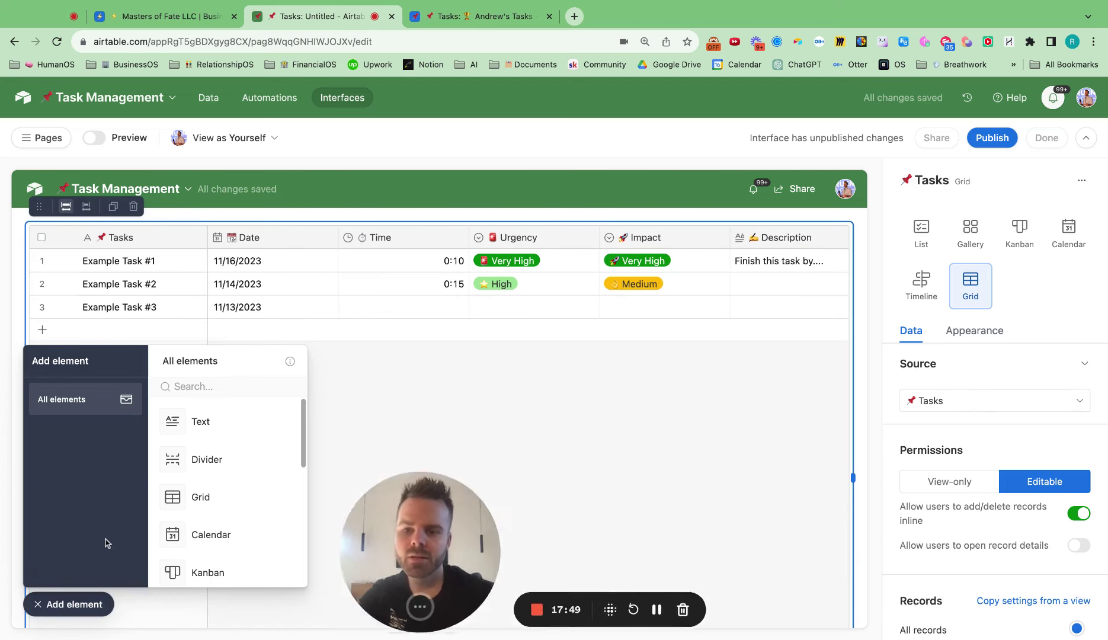
{"action": "left_click", "coordinate": [75, 604]}
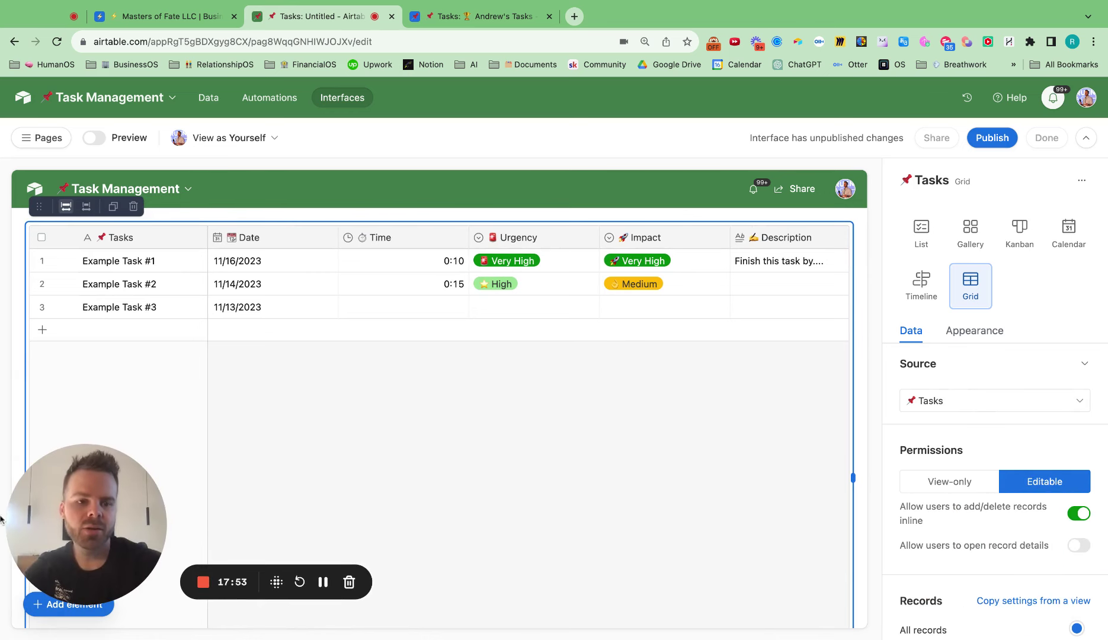
{"action": "left_click", "coordinate": [1026, 601]}
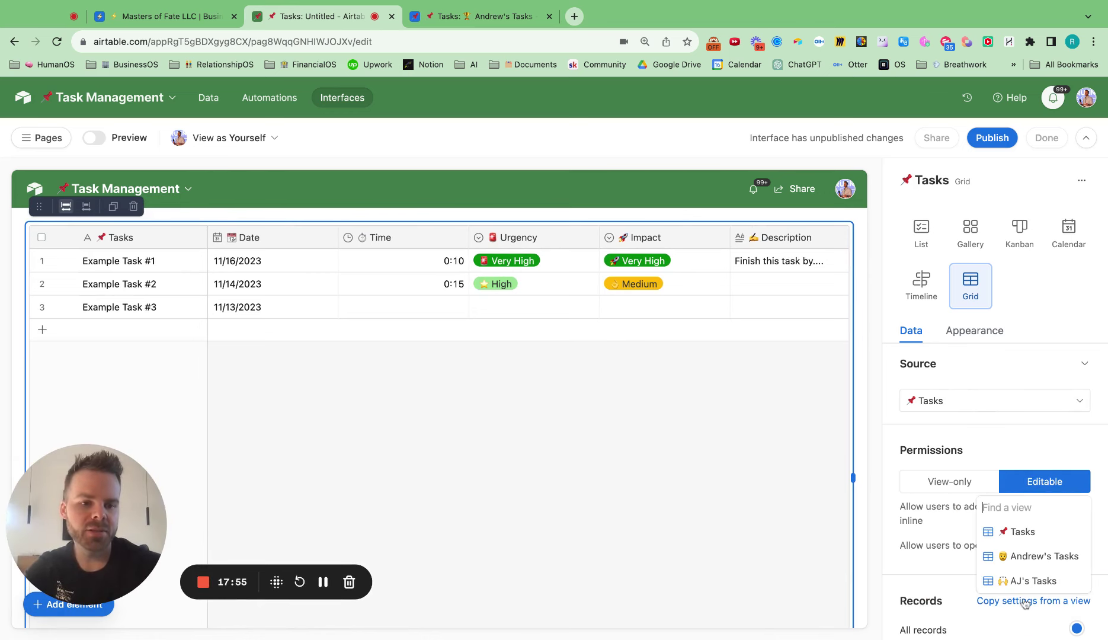
{"action": "left_click", "coordinate": [1007, 530]}
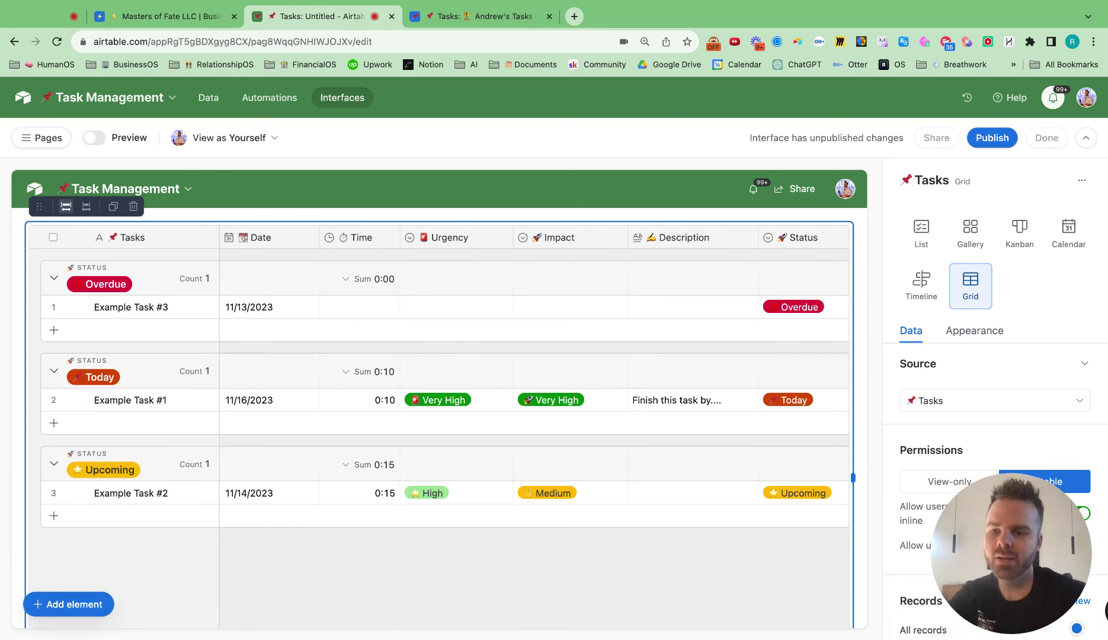
Step: Find the Number element and place it above the tasks grid
{"action": "left_click", "coordinate": [68, 604]}
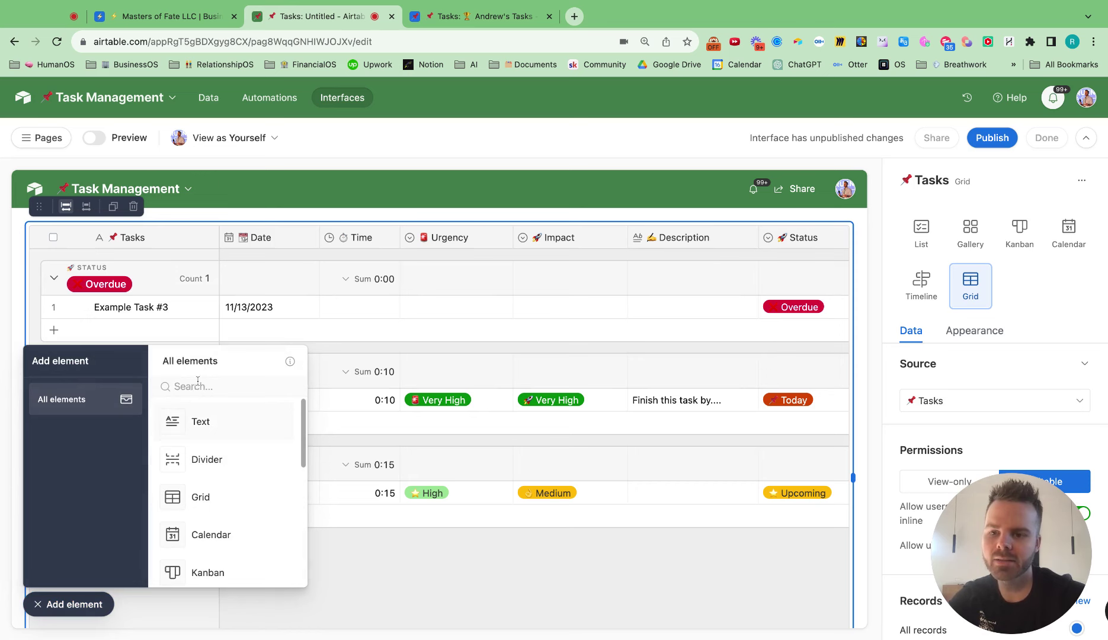
{"action": "left_click", "coordinate": [196, 388]}
{"action": "type", "text": "numb"}
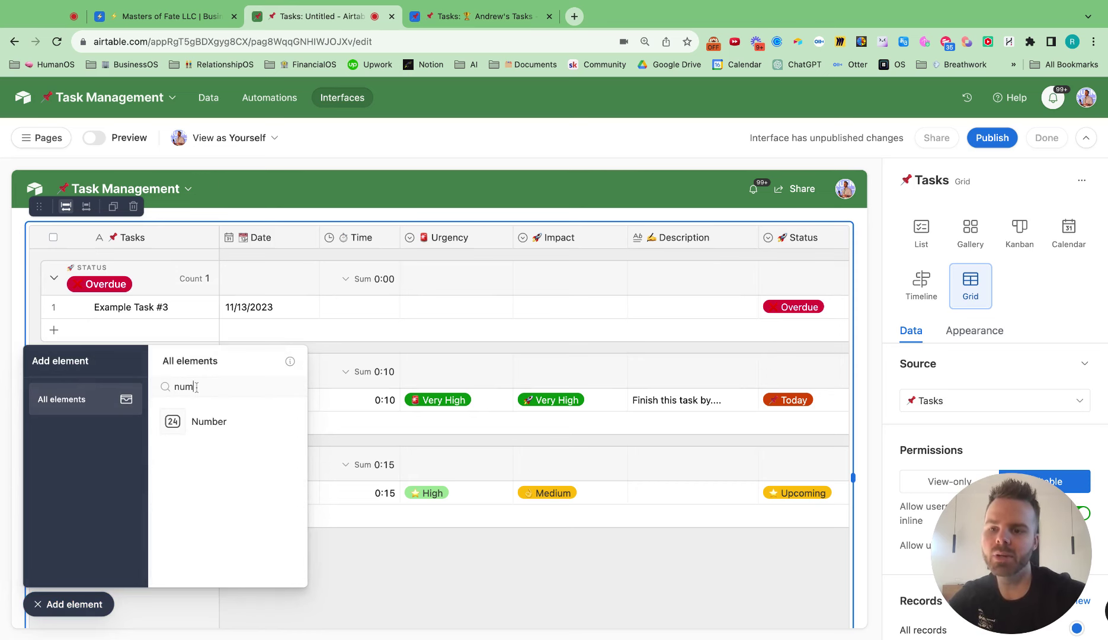
{"action": "left_click", "coordinate": [177, 423]}
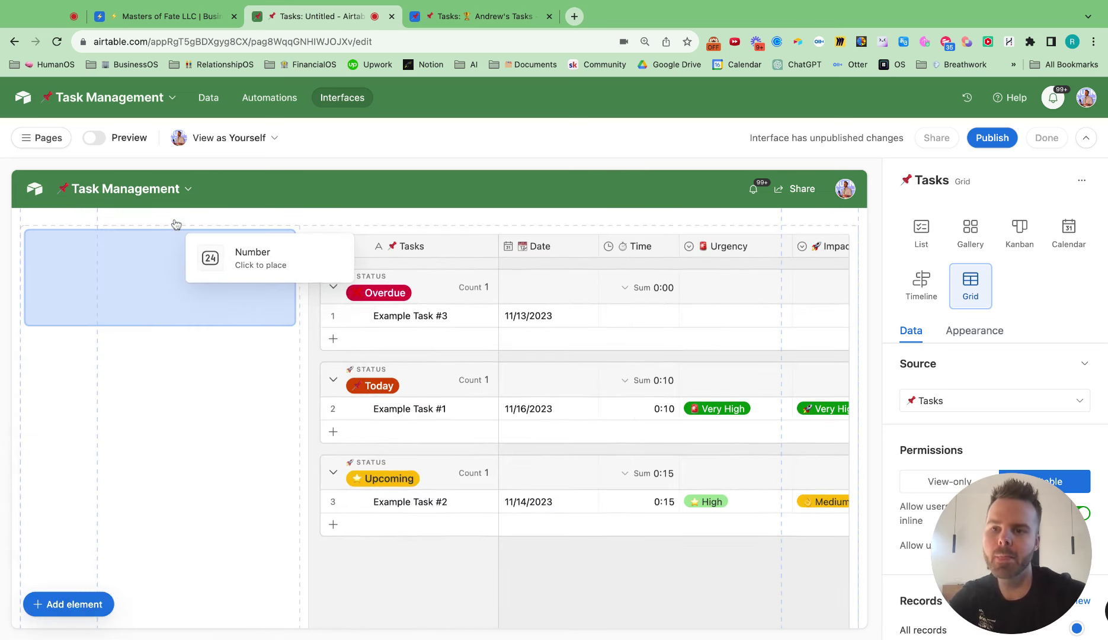
{"action": "left_click", "coordinate": [165, 223]}
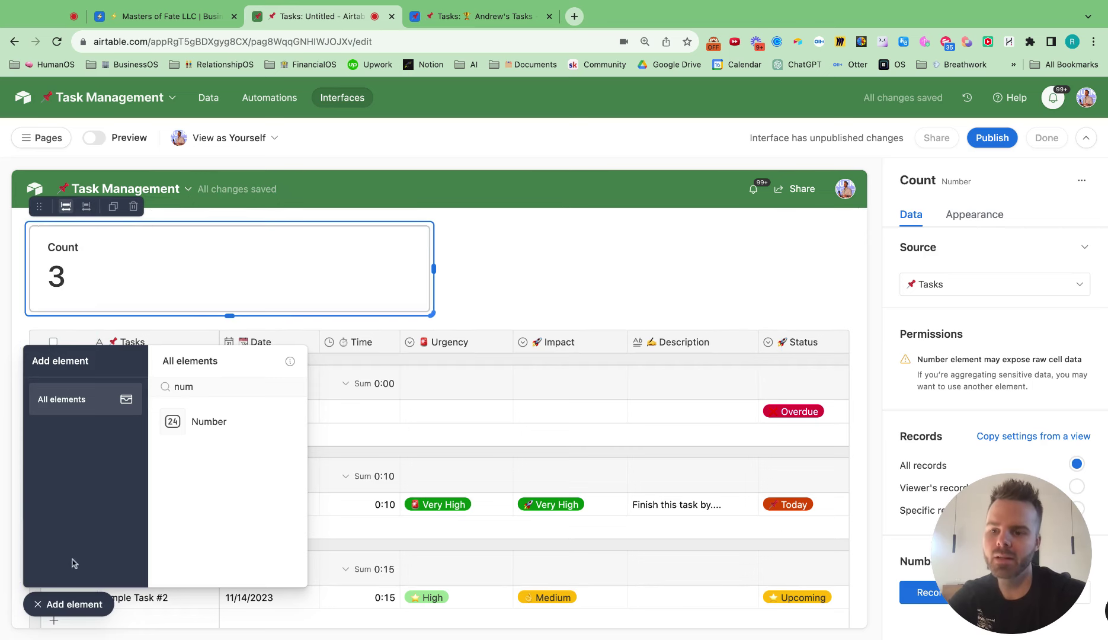
{"action": "left_click", "coordinate": [88, 616]}
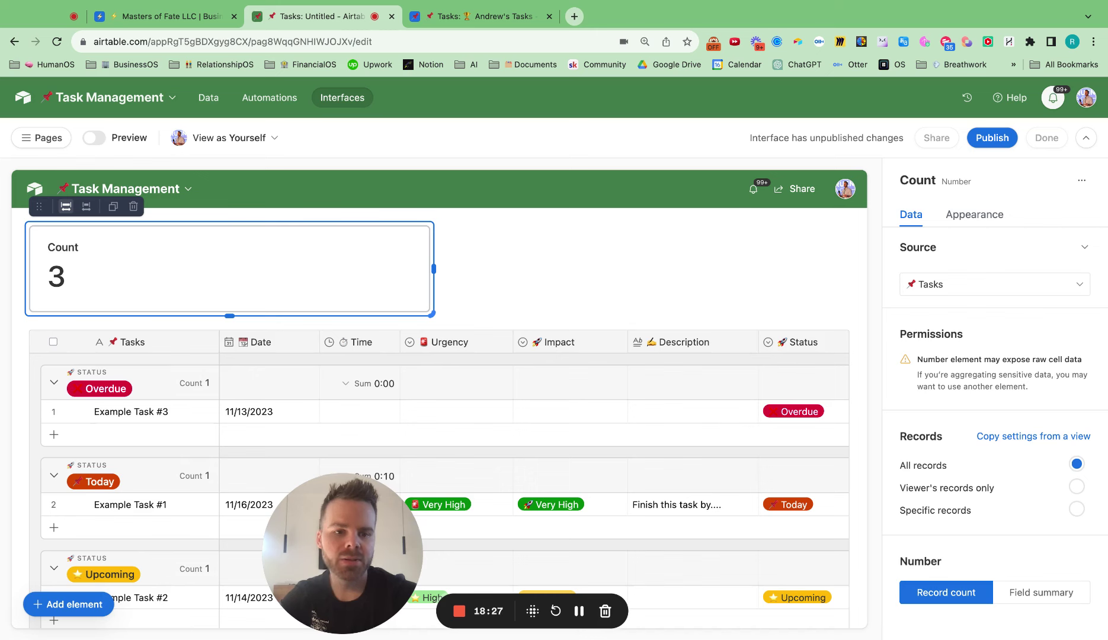
Step: Limit the Number element to specific records where Status is Overdue
{"action": "left_click", "coordinate": [930, 511]}
{"action": "left_click", "coordinate": [611, 438]}
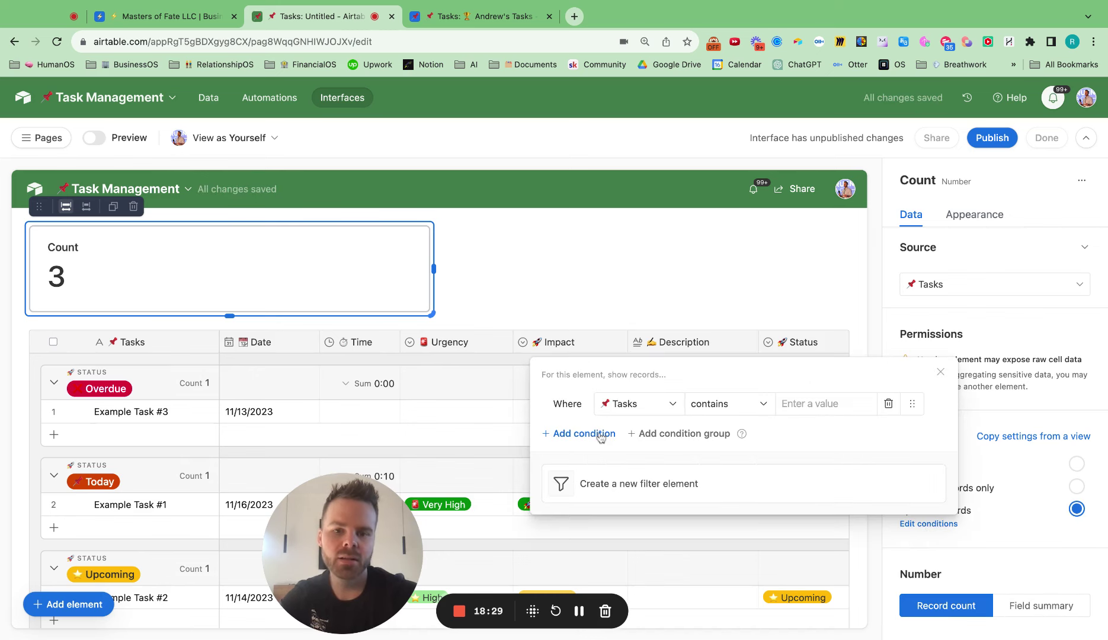
{"action": "left_click", "coordinate": [637, 408]}
{"action": "type", "text": "stat"}
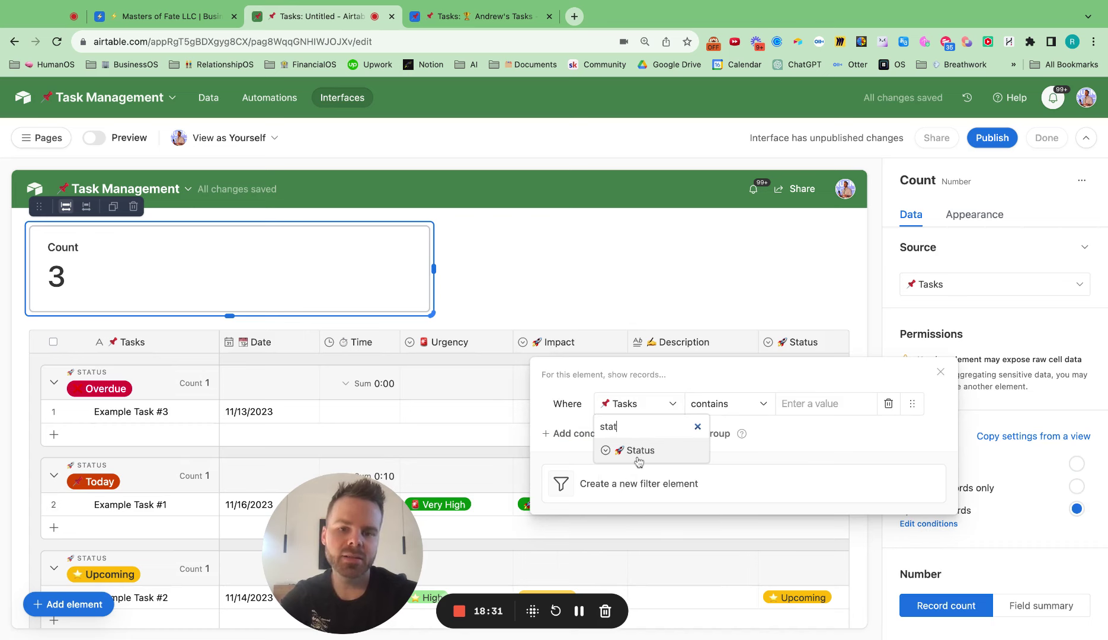
{"action": "left_click", "coordinate": [635, 450]}
{"action": "left_click", "coordinate": [752, 403]}
{"action": "left_click", "coordinate": [738, 454]}
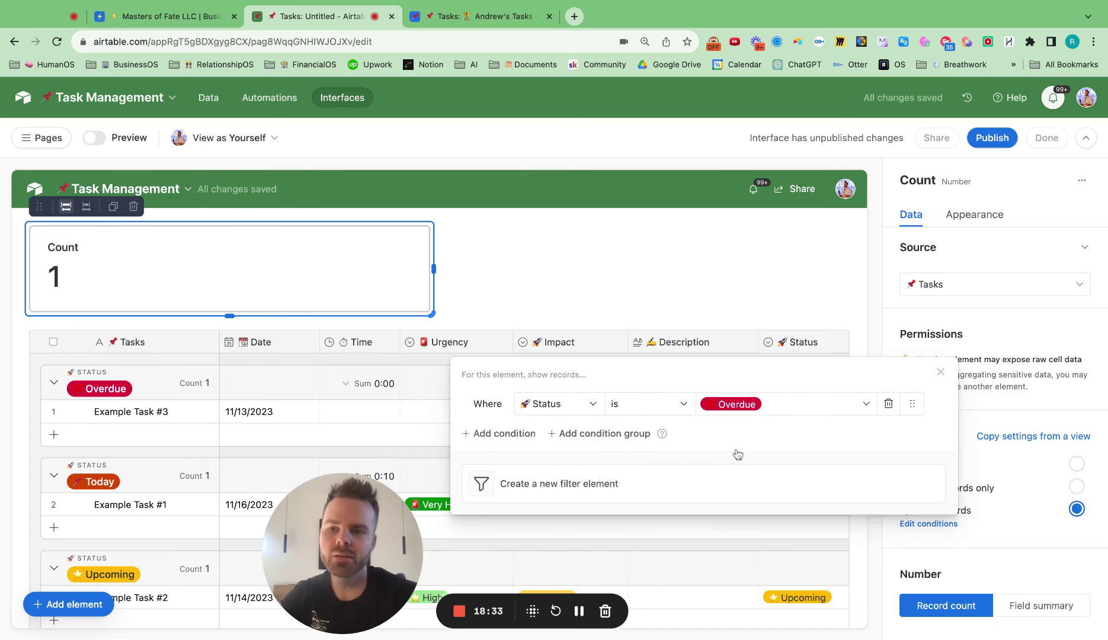
Step: Duplicate the Count number element and place one copy beside the other above the grid
{"action": "left_click", "coordinate": [93, 209]}
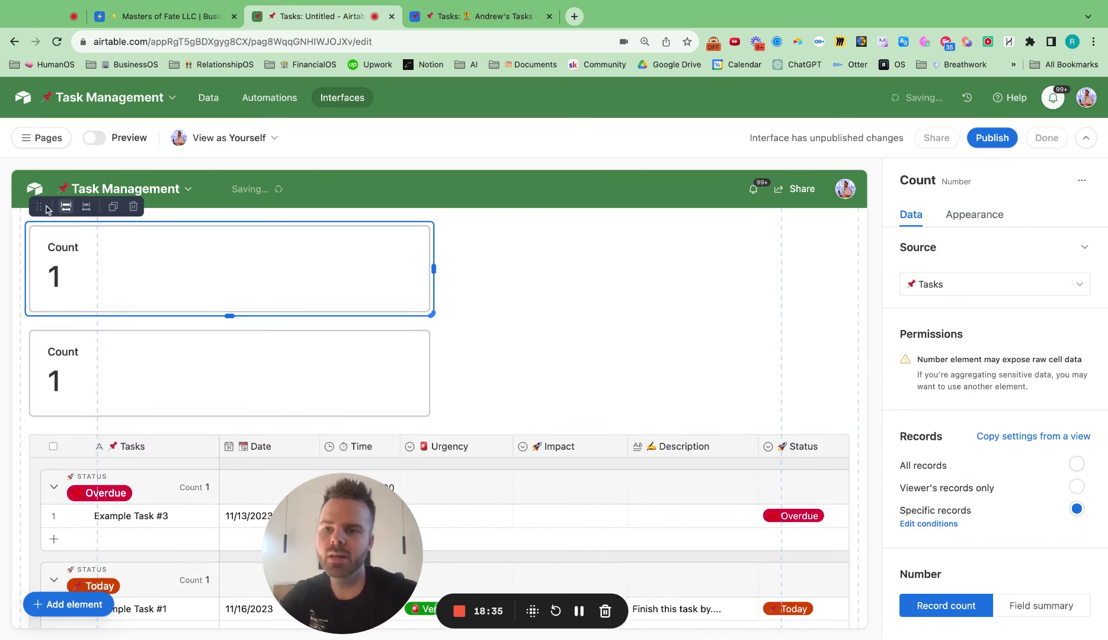
{"action": "left_click_drag", "start_coordinate": [37, 207], "coordinate": [499, 303]}
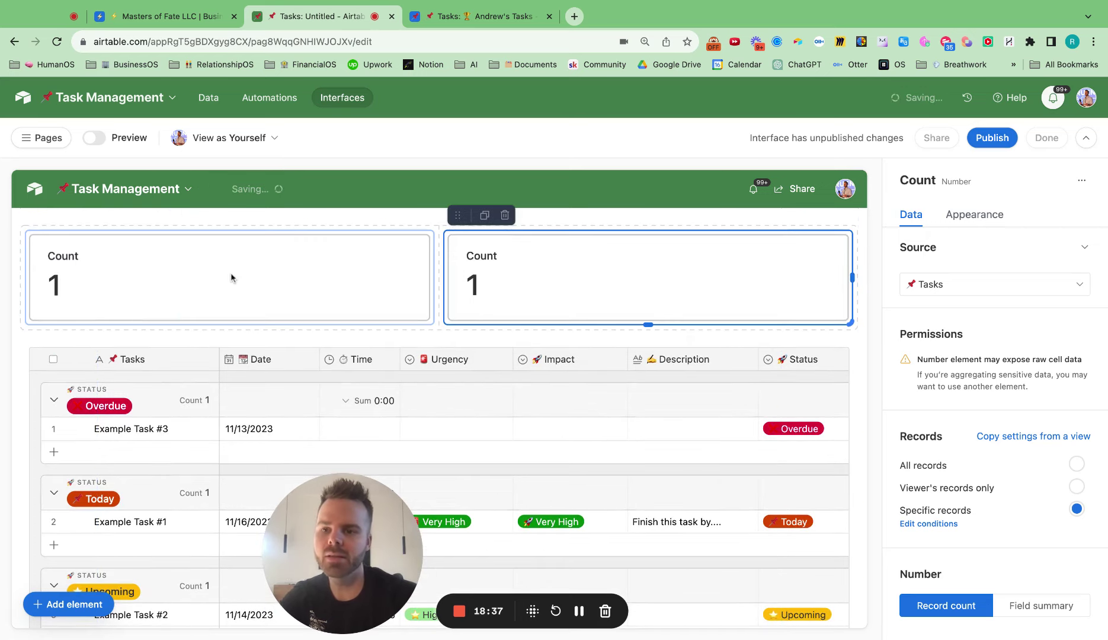
Step: Title the first number element "❌ Overdue" and give it the Light red appearance
{"action": "left_click", "coordinate": [227, 277]}
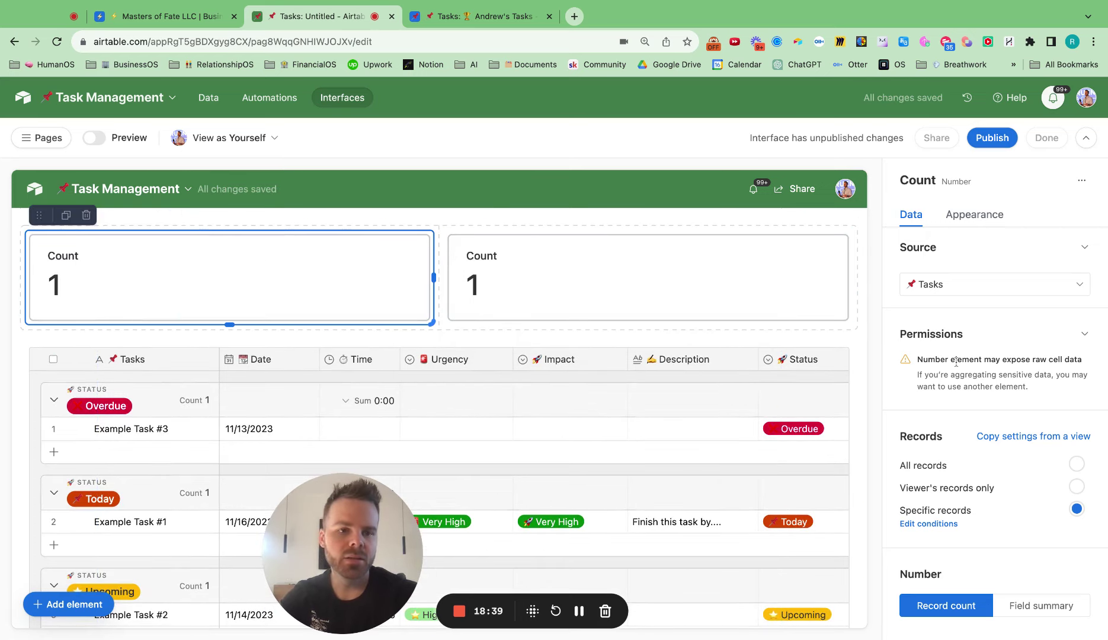
{"action": "left_click", "coordinate": [977, 216]}
{"action": "left_click_drag", "start_coordinate": [1026, 413], "coordinate": [962, 417]}
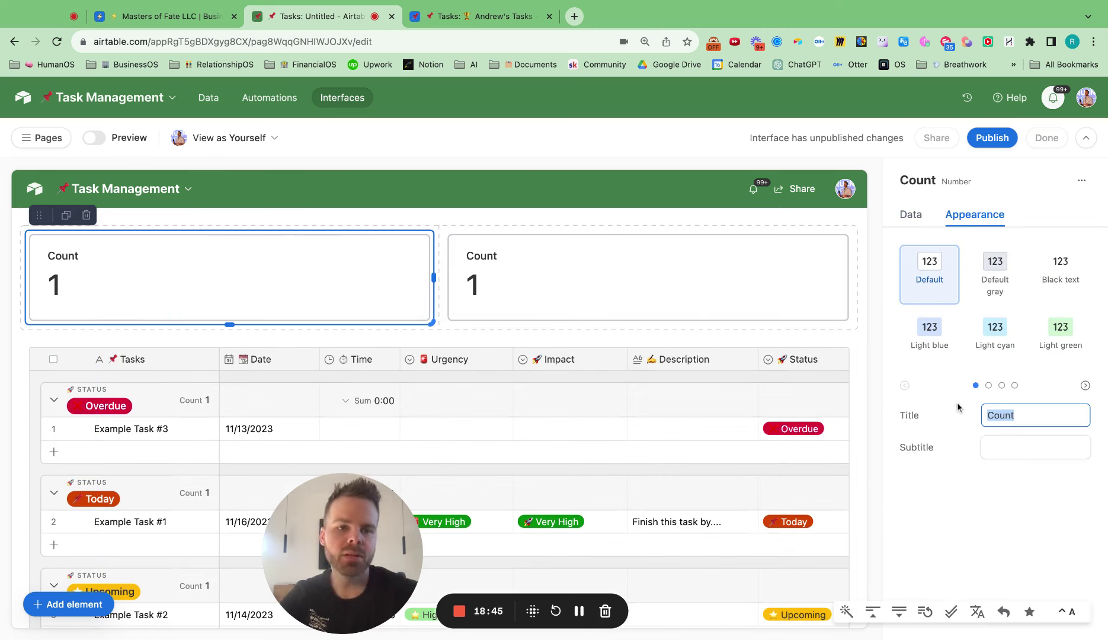
{"action": "key", "text": "super+v"}
{"action": "type", "text": "Overdue"}
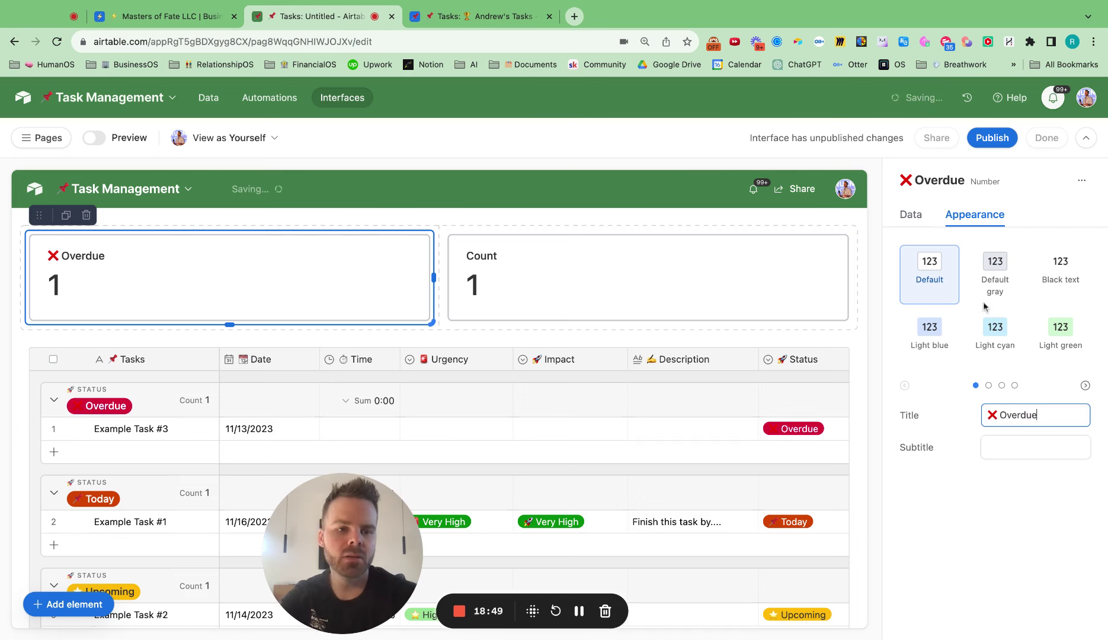
{"action": "left_click", "coordinate": [989, 385]}
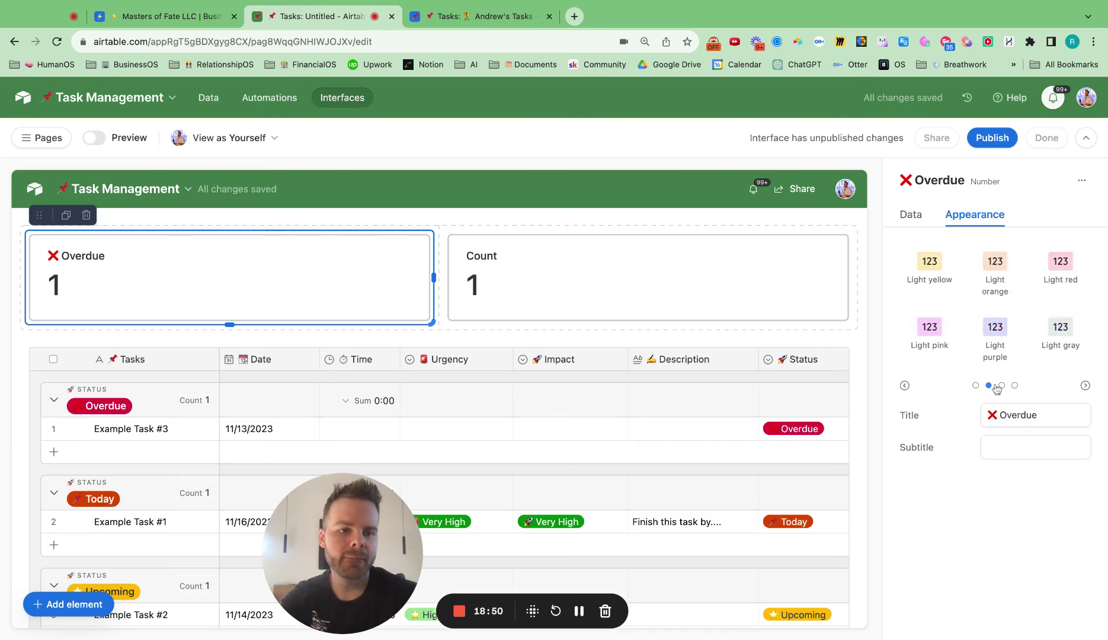
{"action": "left_click", "coordinate": [1058, 273]}
Step: Narrow the Overdue number element to about a third of the grid's width and select the Count element beside it
{"action": "left_click_drag", "start_coordinate": [432, 279], "coordinate": [297, 279]}
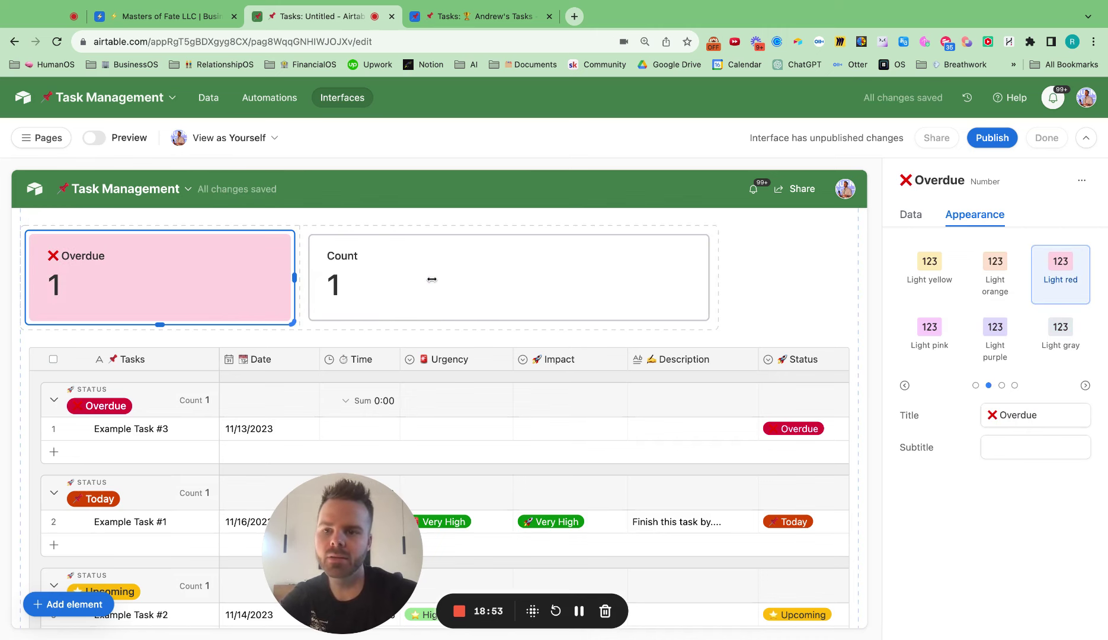
{"action": "left_click", "coordinate": [427, 277]}
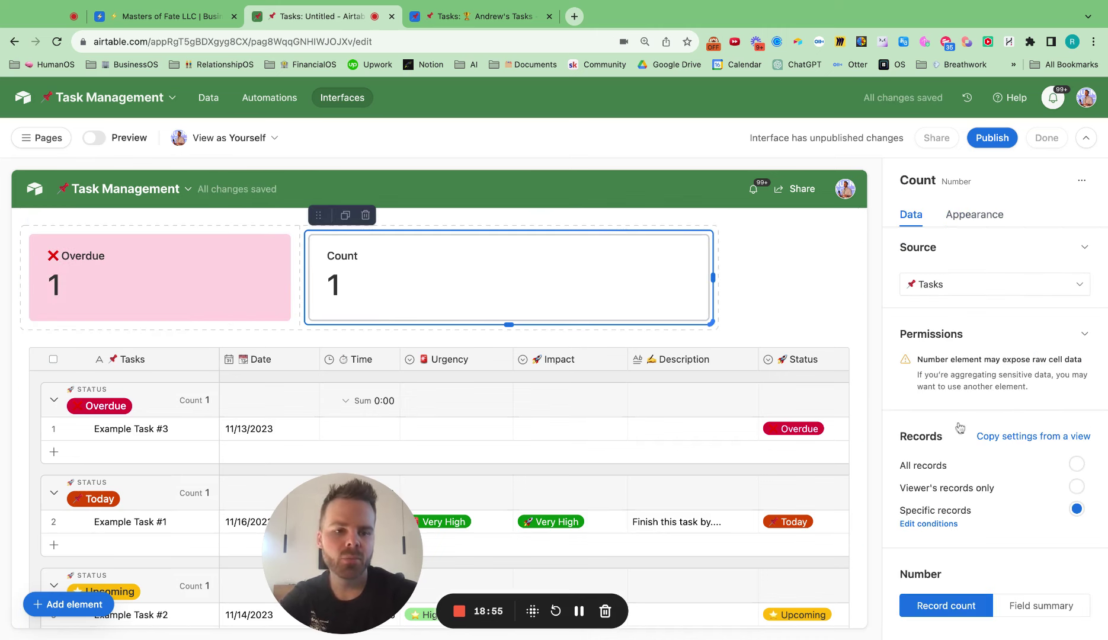
Step: Change the Count number element's record condition to Status is Today
{"action": "left_click", "coordinate": [936, 526]}
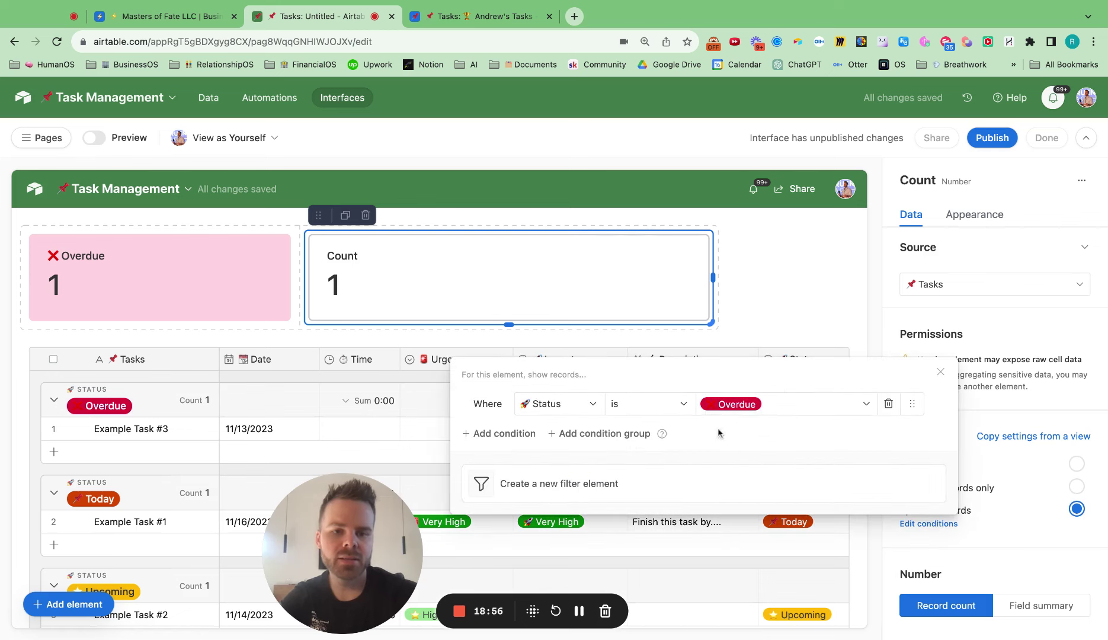
{"action": "left_click", "coordinate": [763, 406]}
{"action": "left_click", "coordinate": [737, 511]}
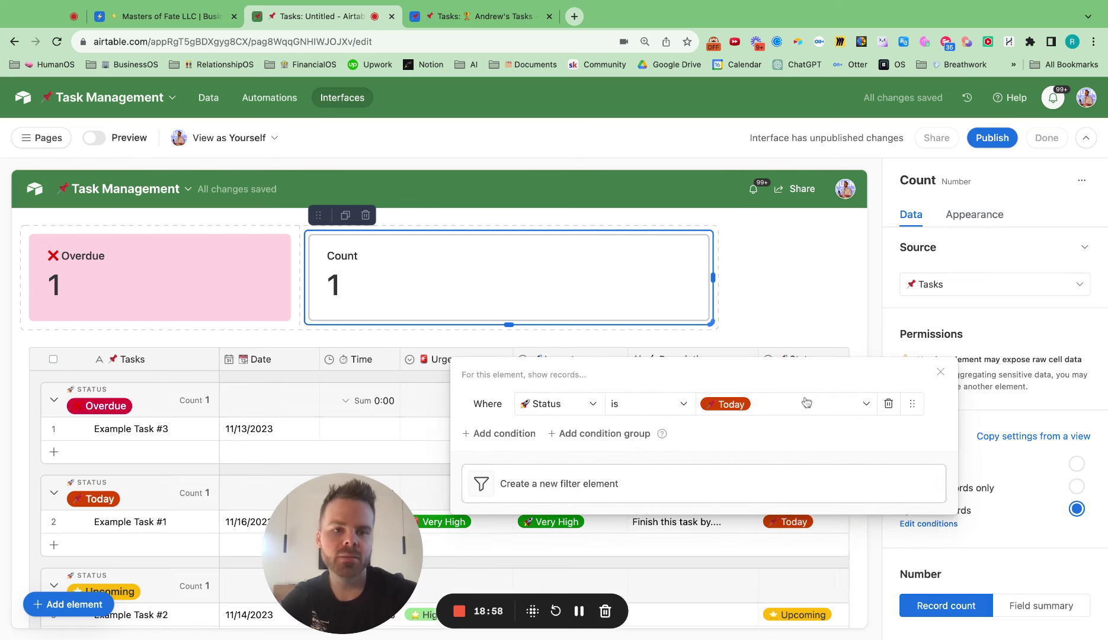
Step: Title the Count number element "📌 Today" and give it the Light orange appearance
{"action": "left_click", "coordinate": [975, 215]}
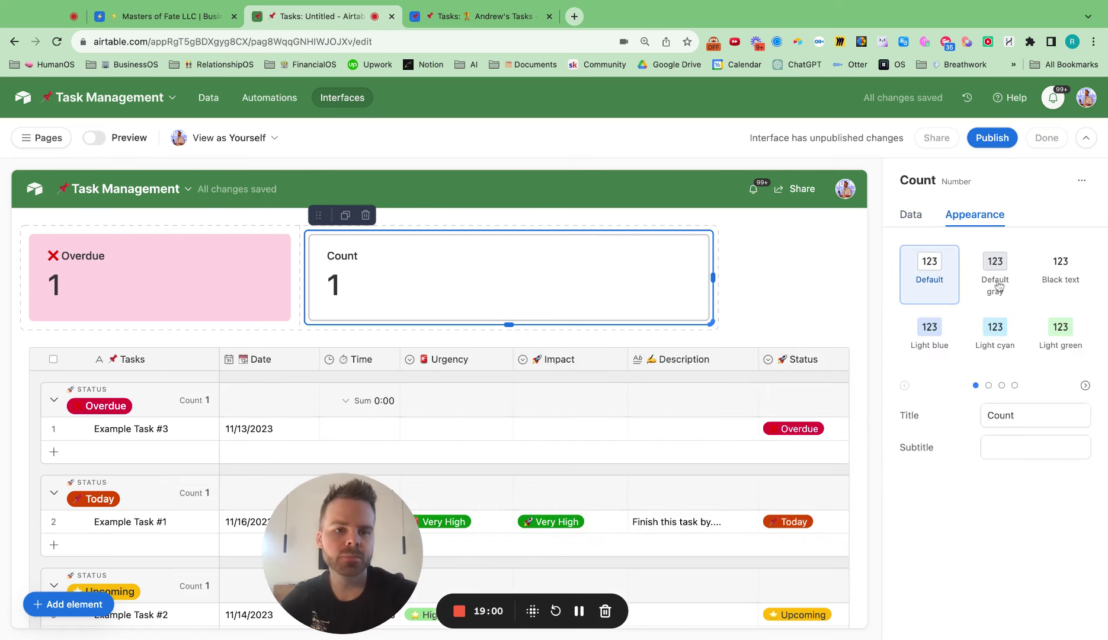
{"action": "double_click", "coordinate": [1018, 417]}
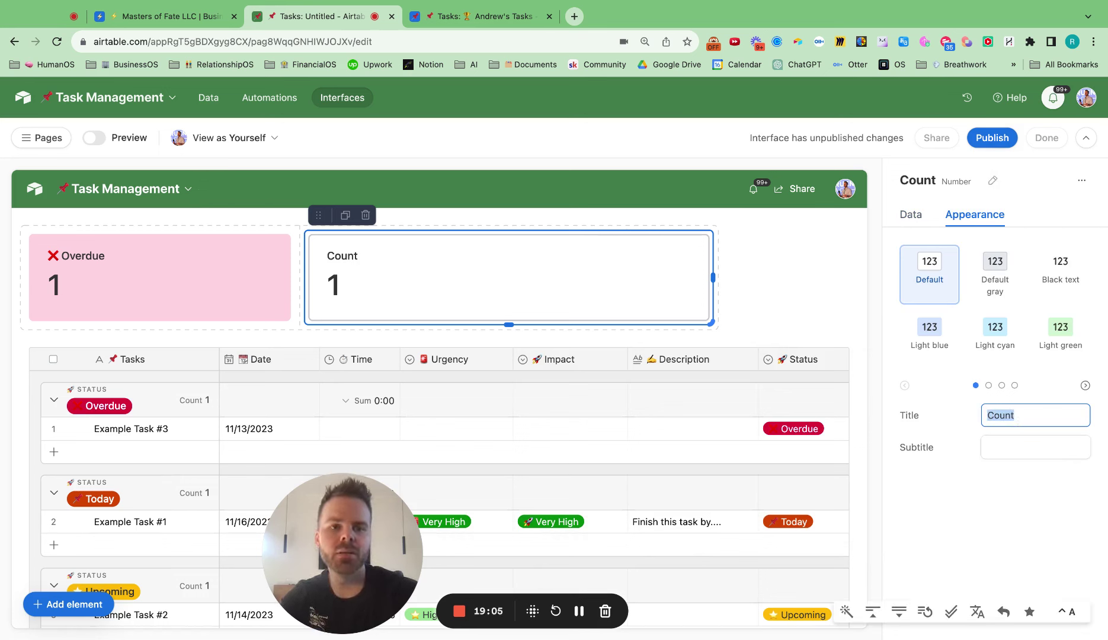
{"action": "type", "text": "📌"}
{"action": "type", "text": "Today's T"}
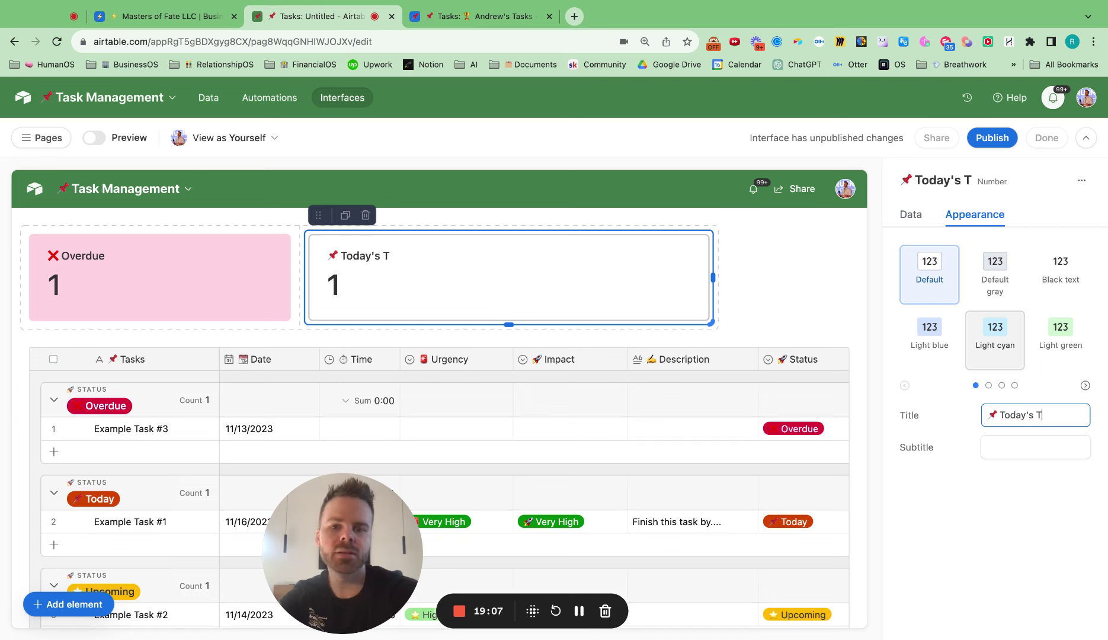
{"action": "type", "text": "as"}
{"action": "key", "text": "BackSpace"}
{"action": "key", "text": "BackSpace"}
{"action": "key", "text": "BackSpace"}
{"action": "key", "text": "BackSpace"}
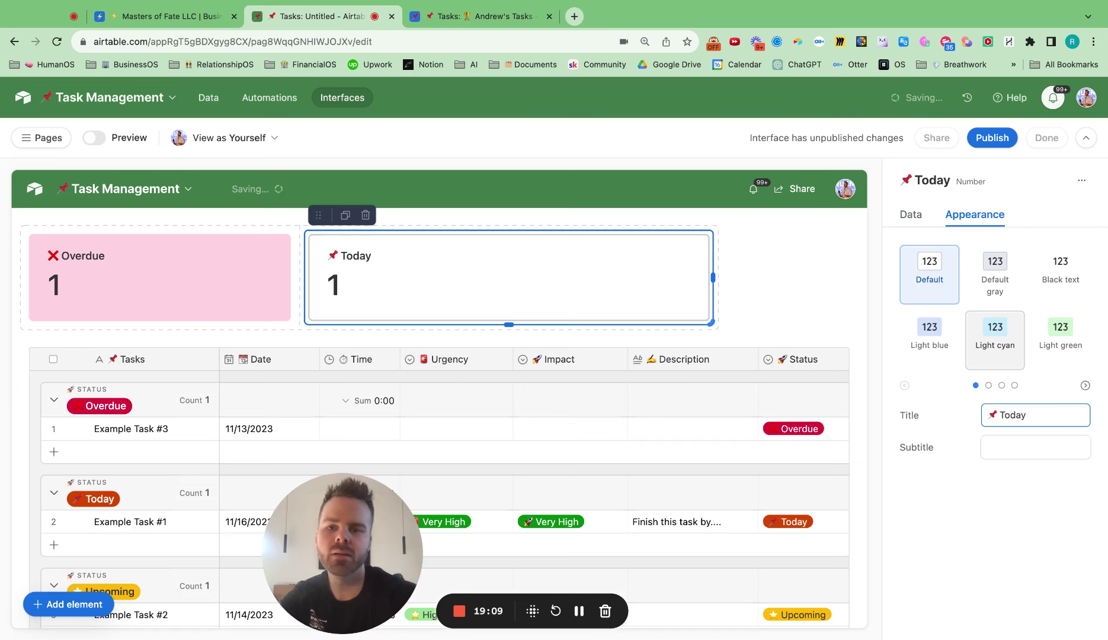
{"action": "left_click", "coordinate": [988, 386]}
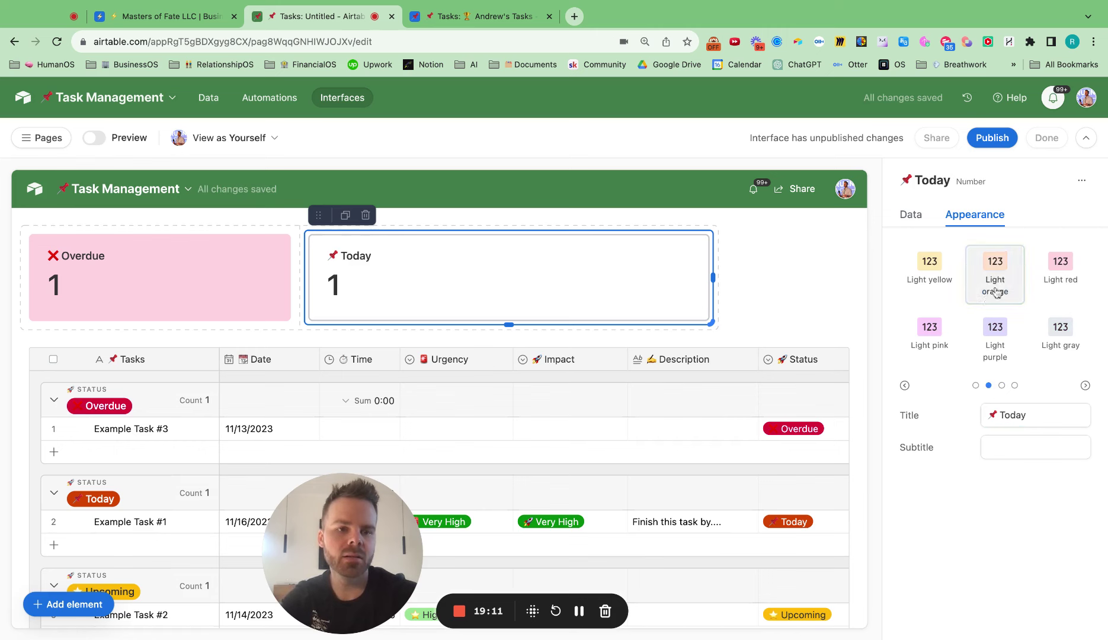
{"action": "left_click", "coordinate": [995, 276]}
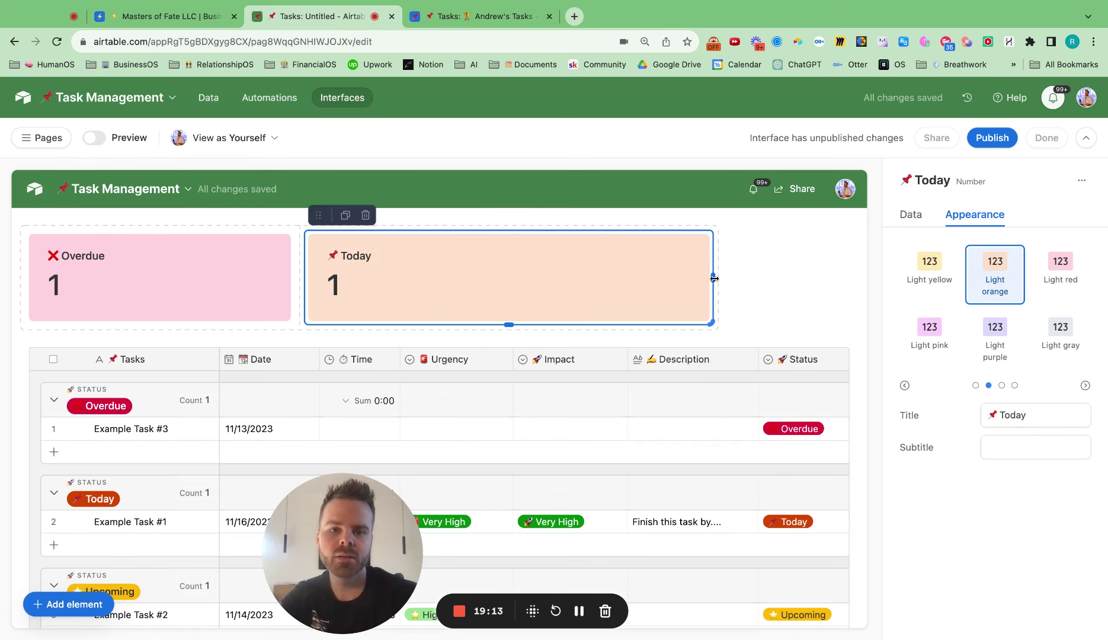
Step: Narrow the Today number element to about the width of the Overdue element and duplicate it
{"action": "left_click_drag", "start_coordinate": [714, 277], "coordinate": [714, 279]}
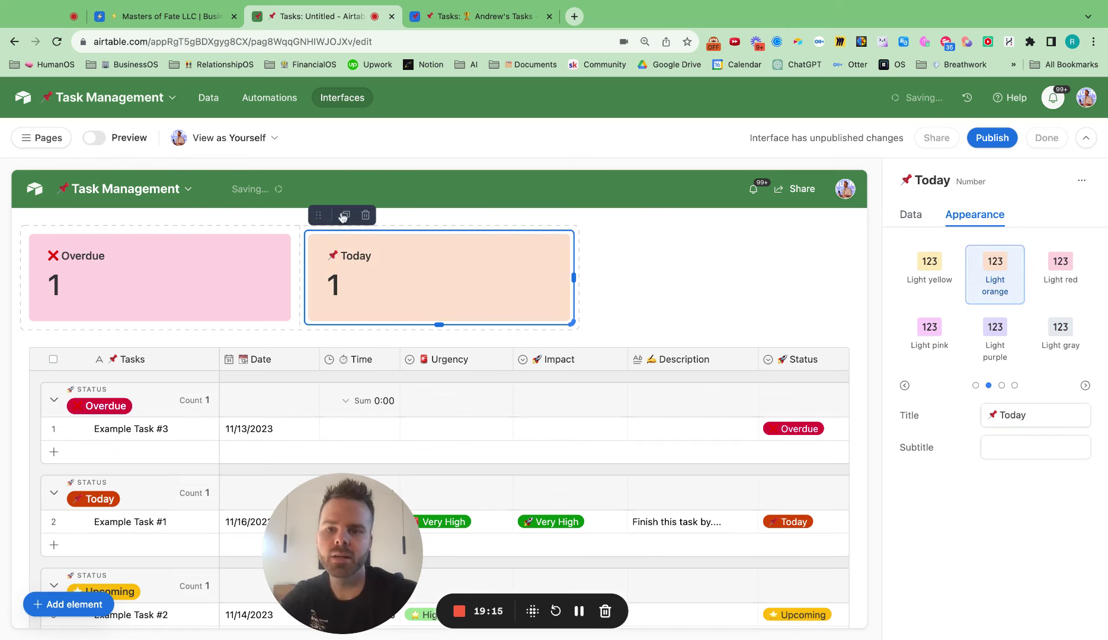
{"action": "left_click", "coordinate": [344, 215]}
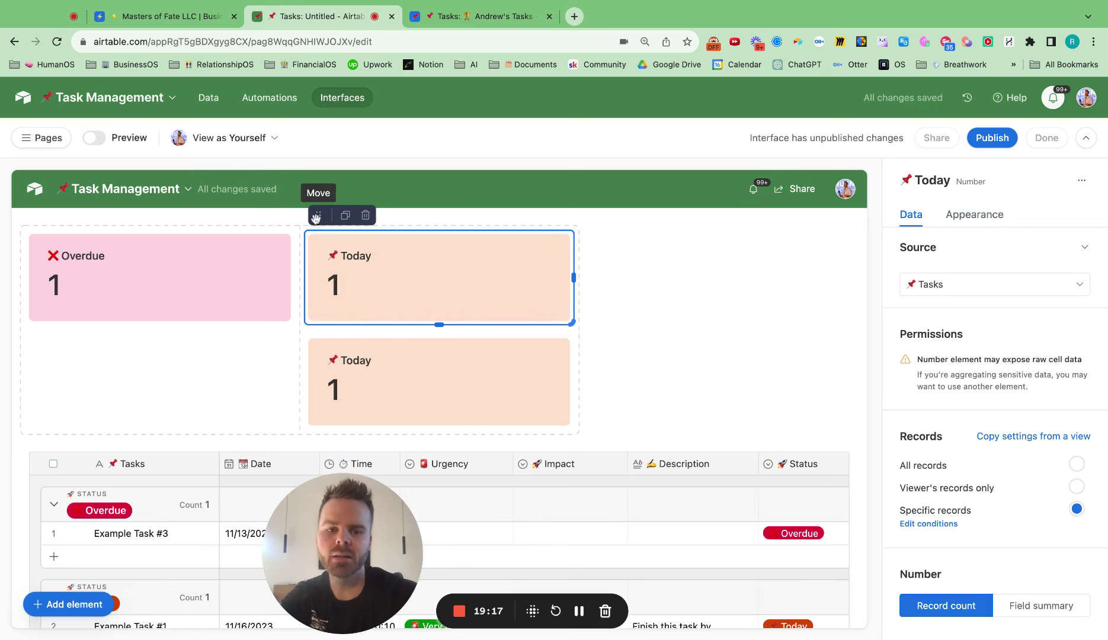
{"action": "scroll", "coordinate": [365, 330], "scroll_direction": "down", "scroll_amount": 5}
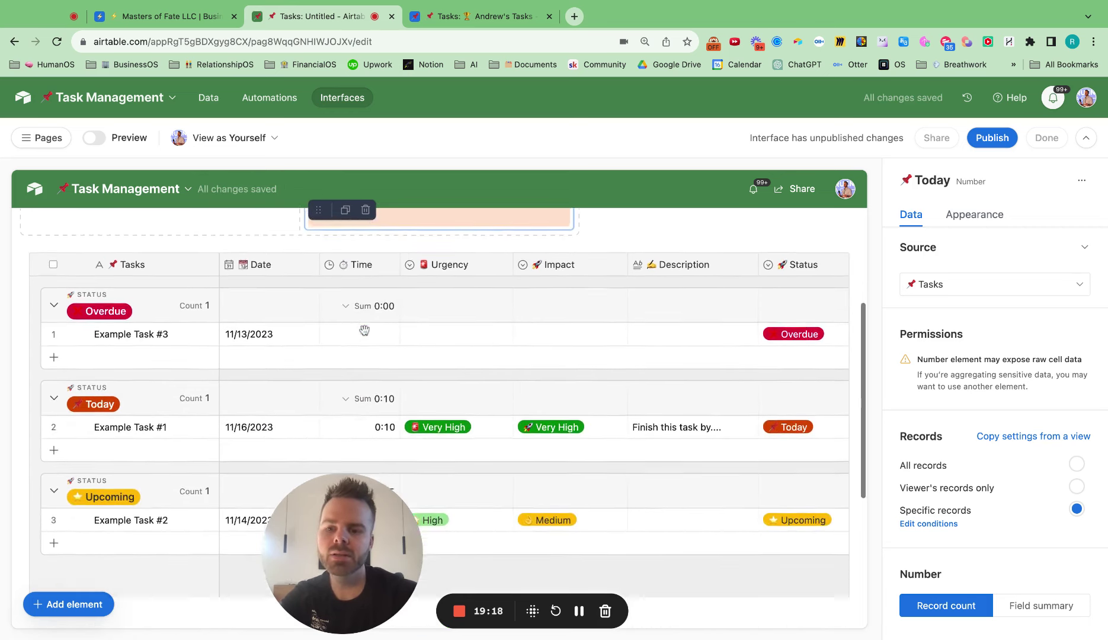
{"action": "scroll", "coordinate": [365, 330], "scroll_direction": "up", "scroll_amount": 5}
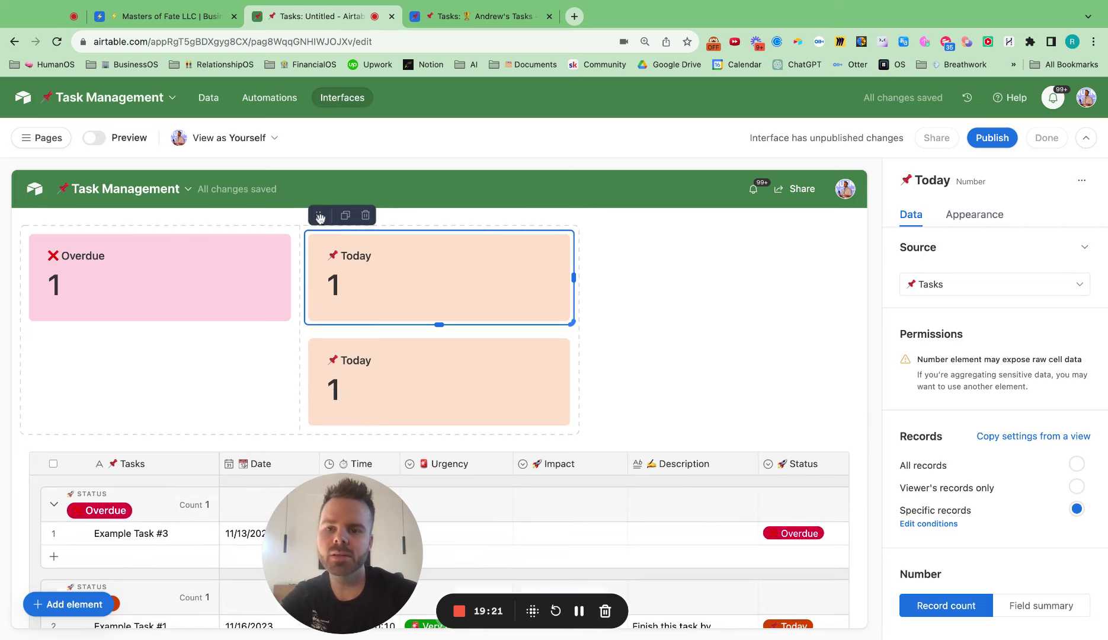
Step: Stack both Today number elements in one column below the Overdue element, lined up with its edges
{"action": "left_click_drag", "start_coordinate": [320, 215], "coordinate": [228, 318]}
{"action": "left_click", "coordinate": [376, 277]}
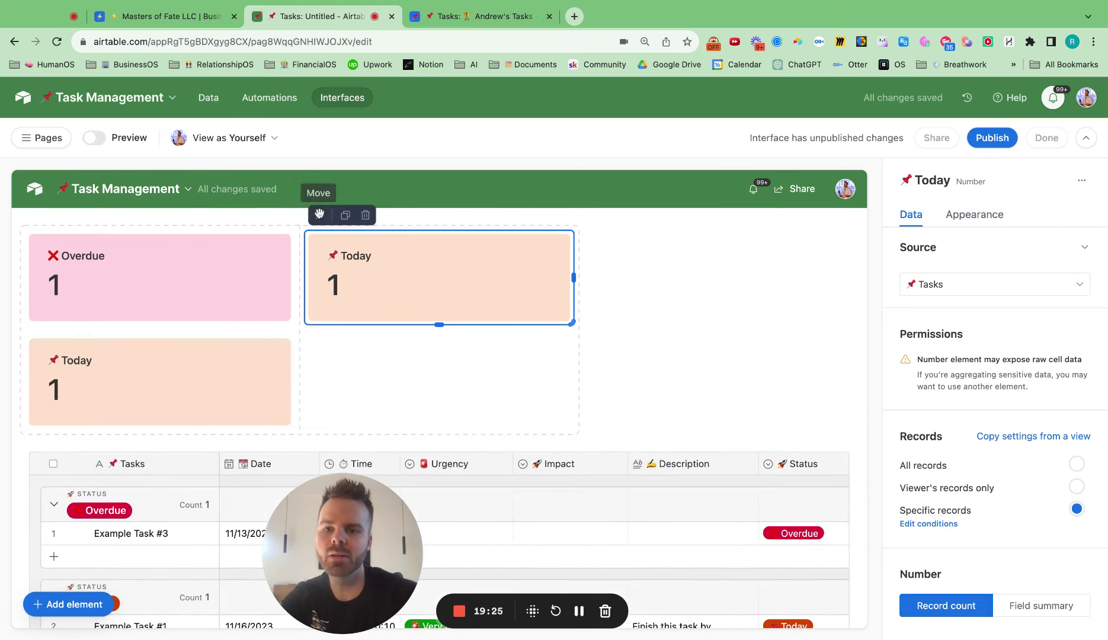
{"action": "left_click_drag", "start_coordinate": [321, 216], "coordinate": [214, 427]}
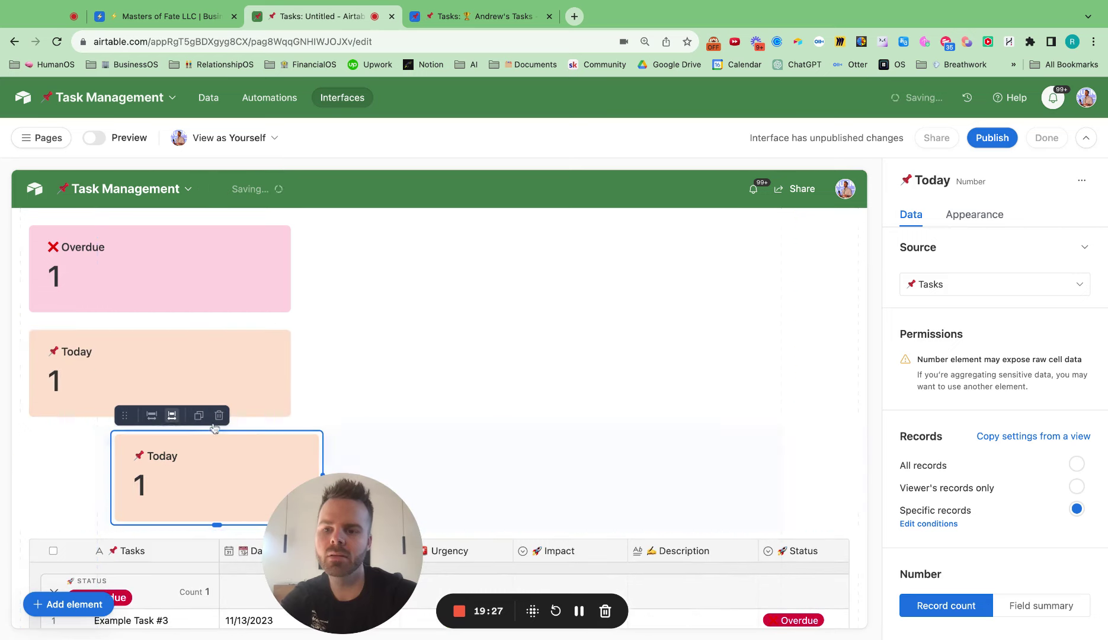
{"action": "left_click", "coordinate": [152, 416]}
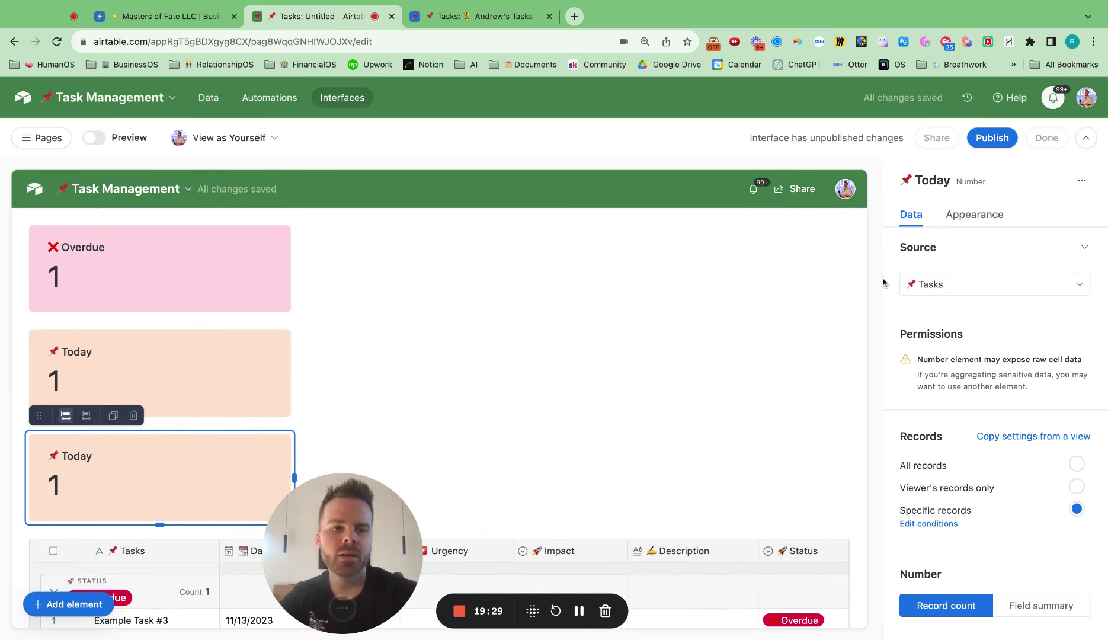
Step: Give the lowest Today number element the Light cyan appearance and title it "⭐ In Progress"
{"action": "left_click", "coordinate": [996, 218]}
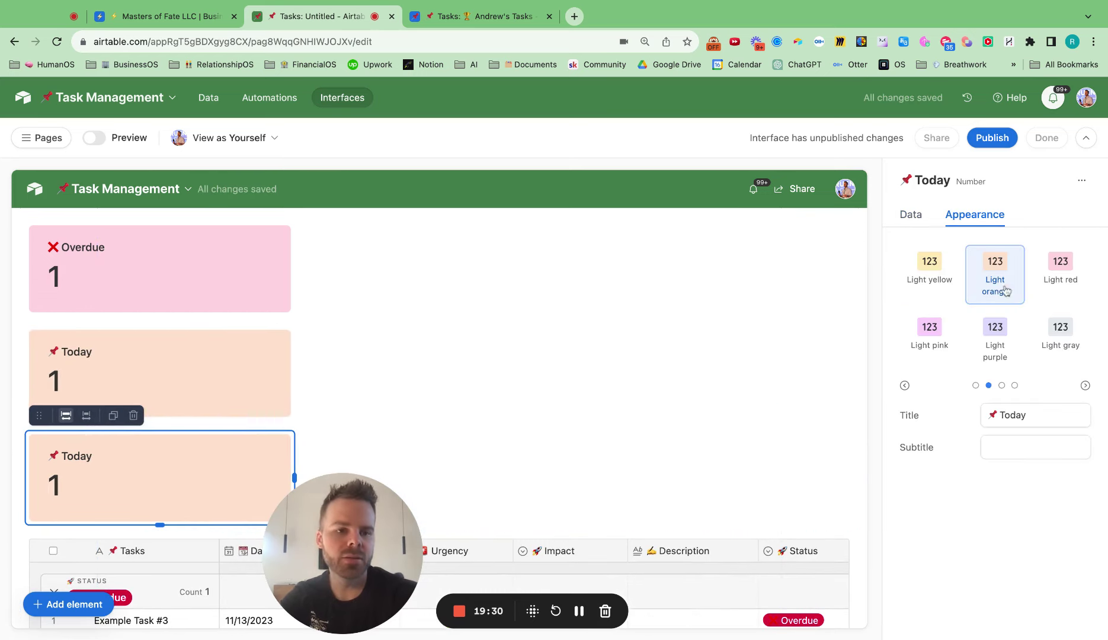
{"action": "left_click", "coordinate": [977, 387]}
{"action": "left_click", "coordinate": [994, 337]}
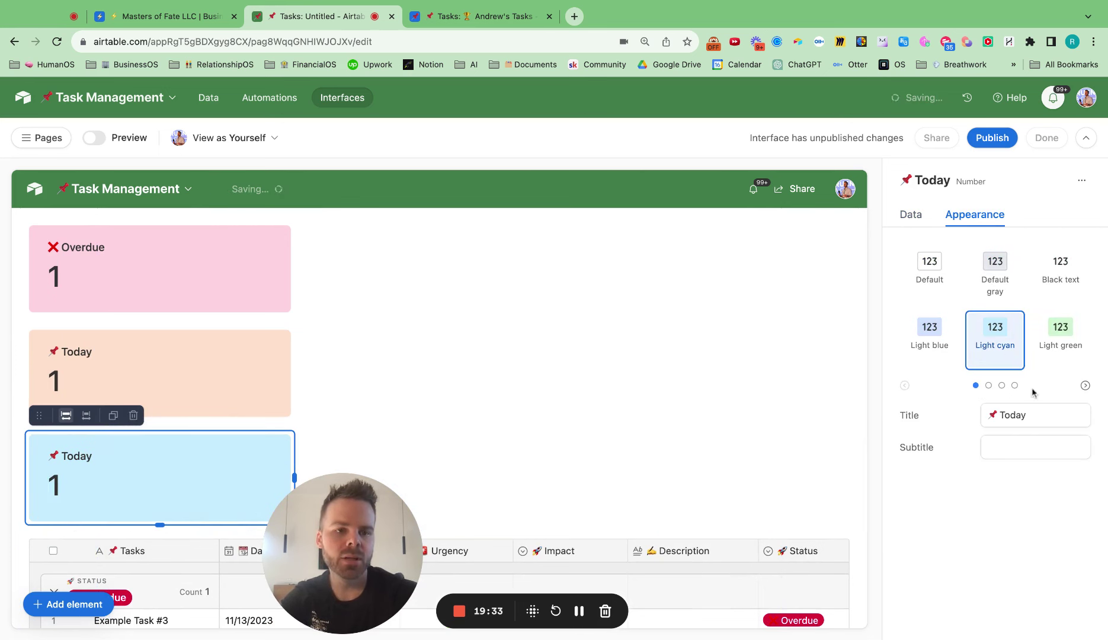
{"action": "triple_click", "coordinate": [1033, 413]}
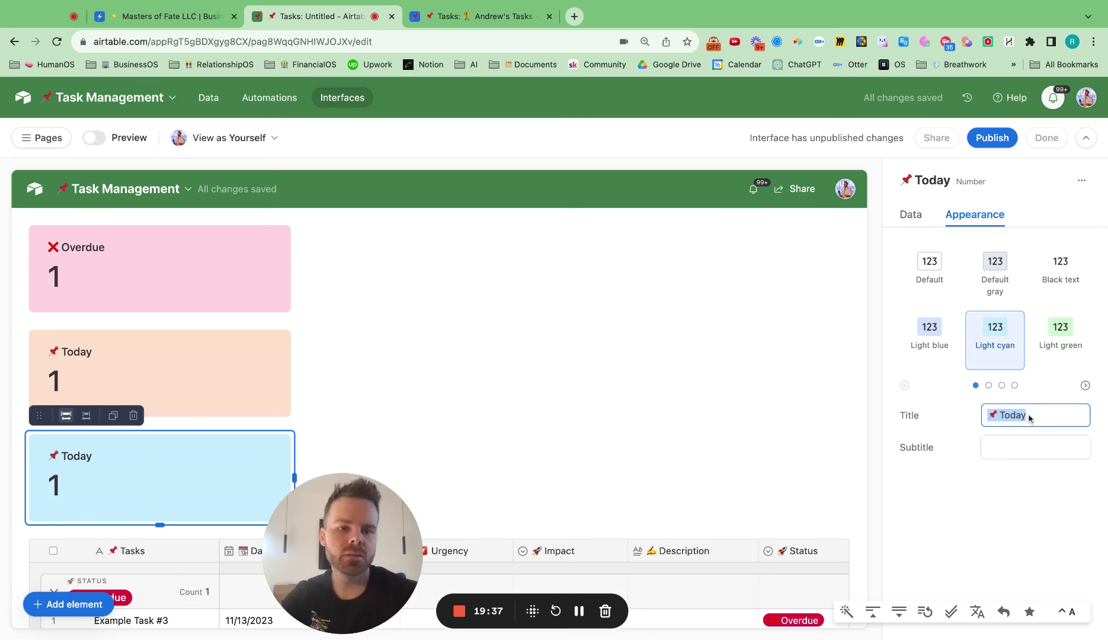
{"action": "left_click_drag", "start_coordinate": [1030, 418], "coordinate": [980, 419]}
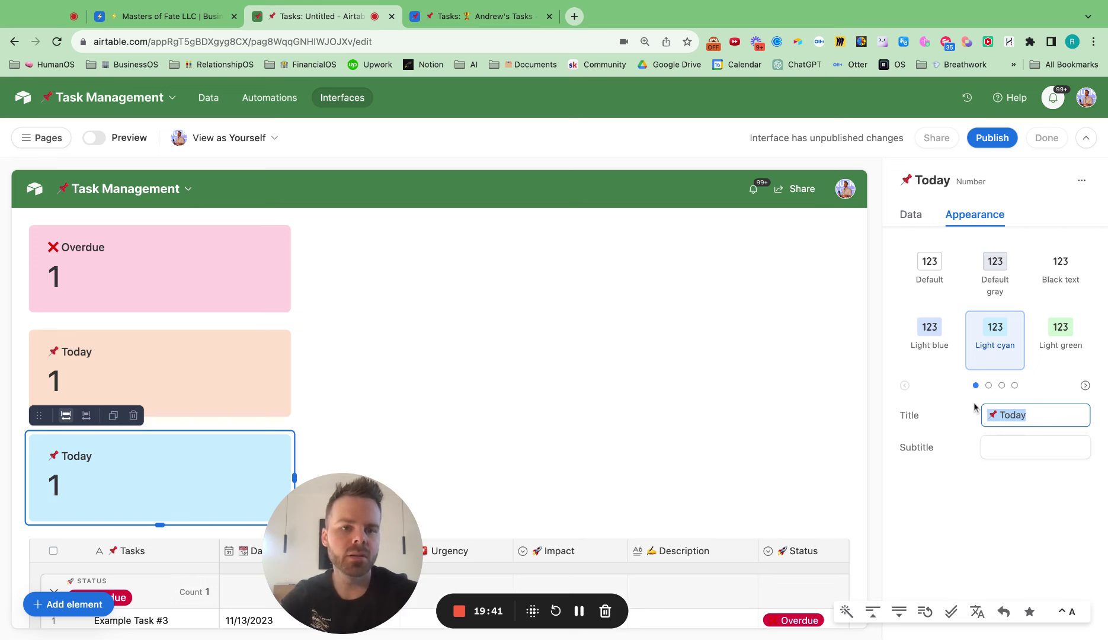
{"action": "type", "text": "⭐"}
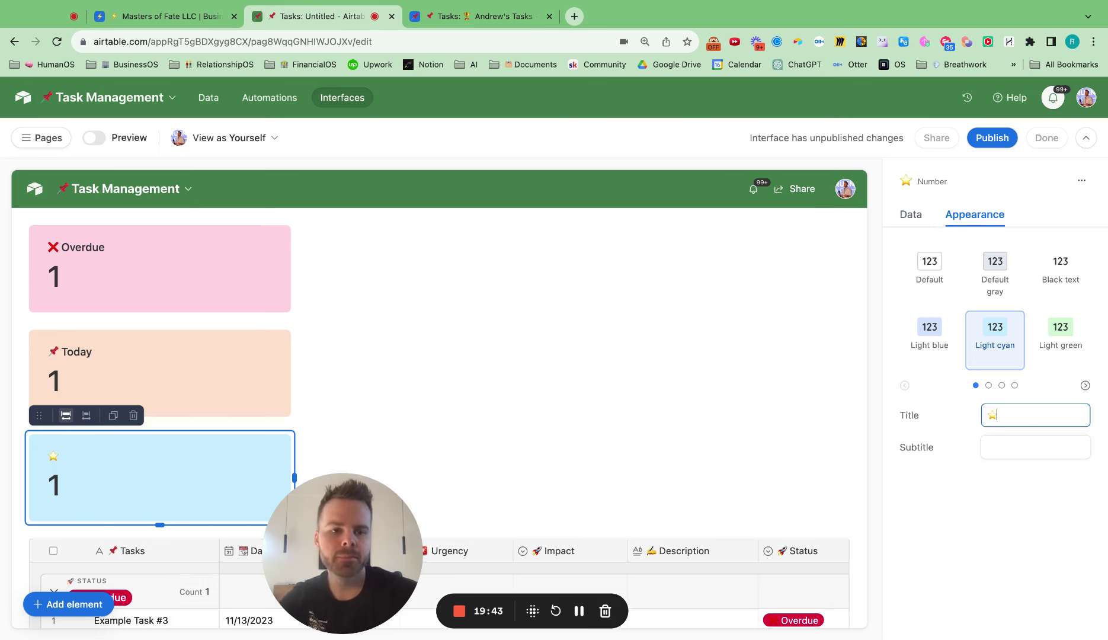
{"action": "type", "text": "In Progress"}
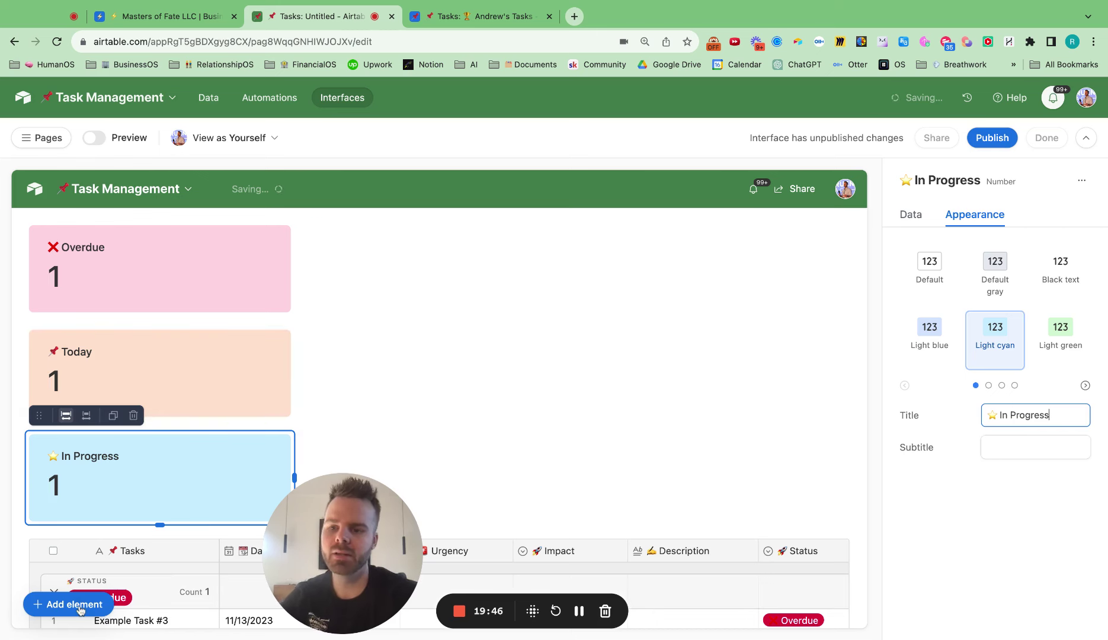
Step: Add a Chart element beside the Overdue number element and widen it to the grid's far edge
{"action": "left_click", "coordinate": [78, 607]}
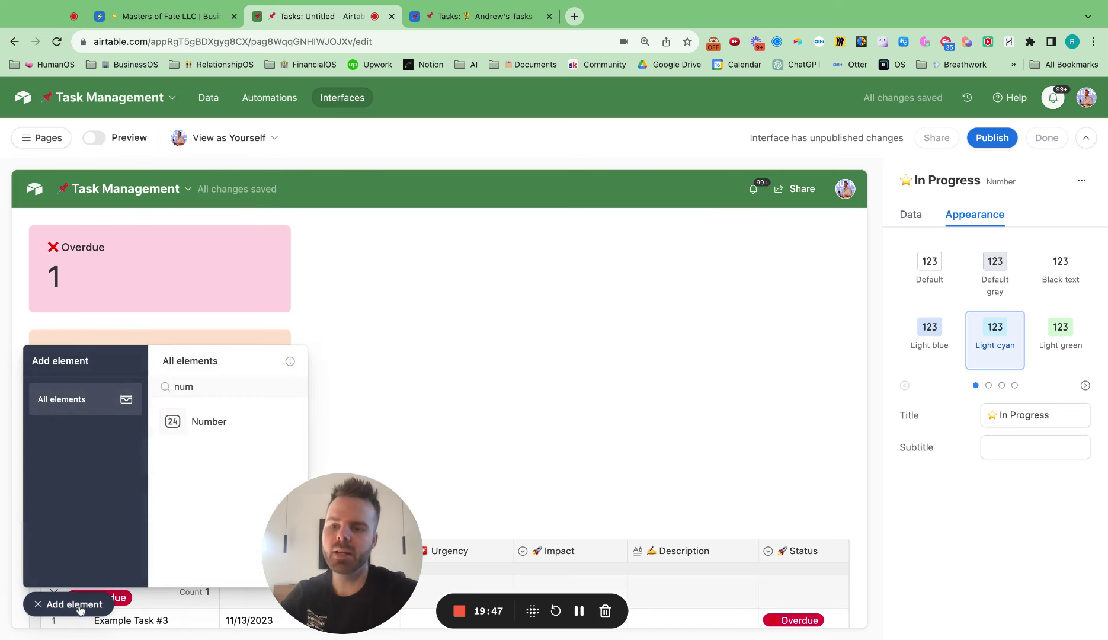
{"action": "key", "text": "super+a"}
{"action": "type", "text": "chart"}
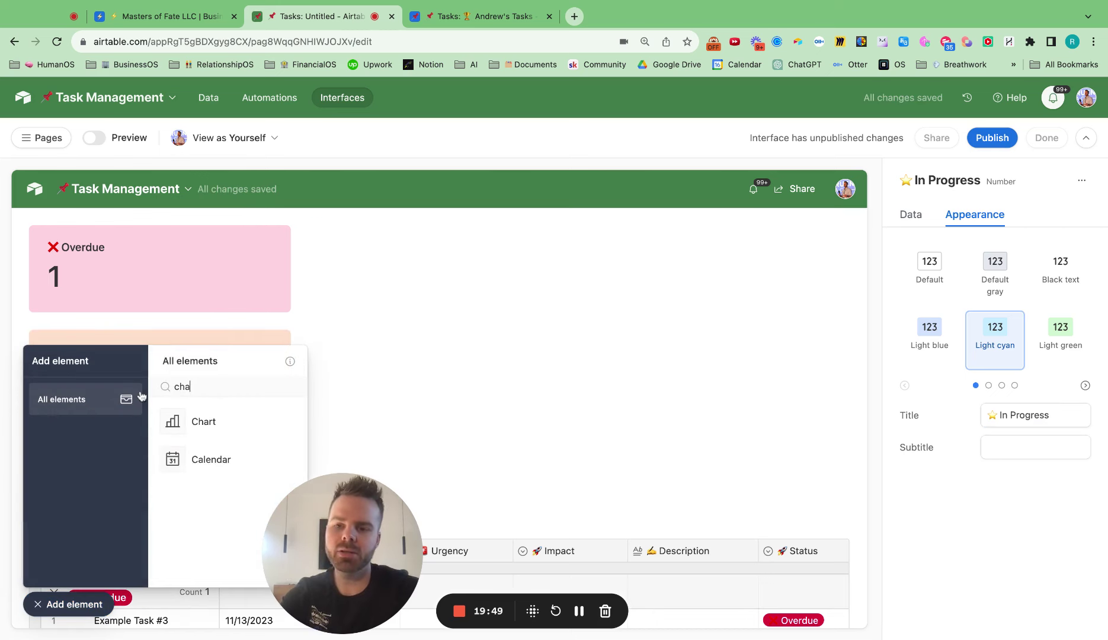
{"action": "left_click", "coordinate": [204, 428]}
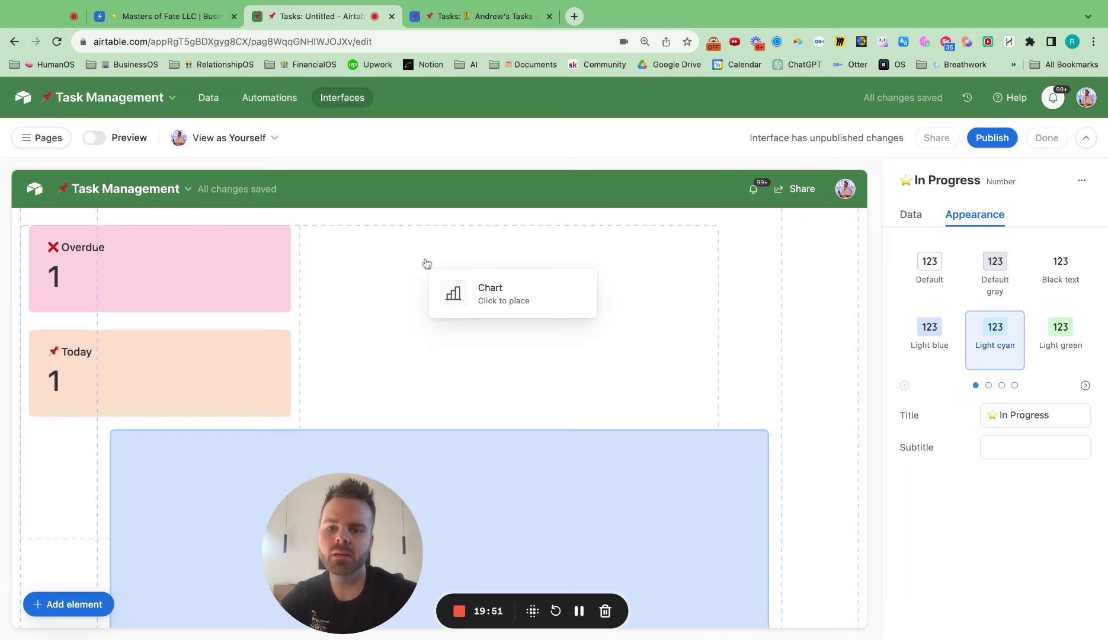
{"action": "left_click", "coordinate": [437, 264]}
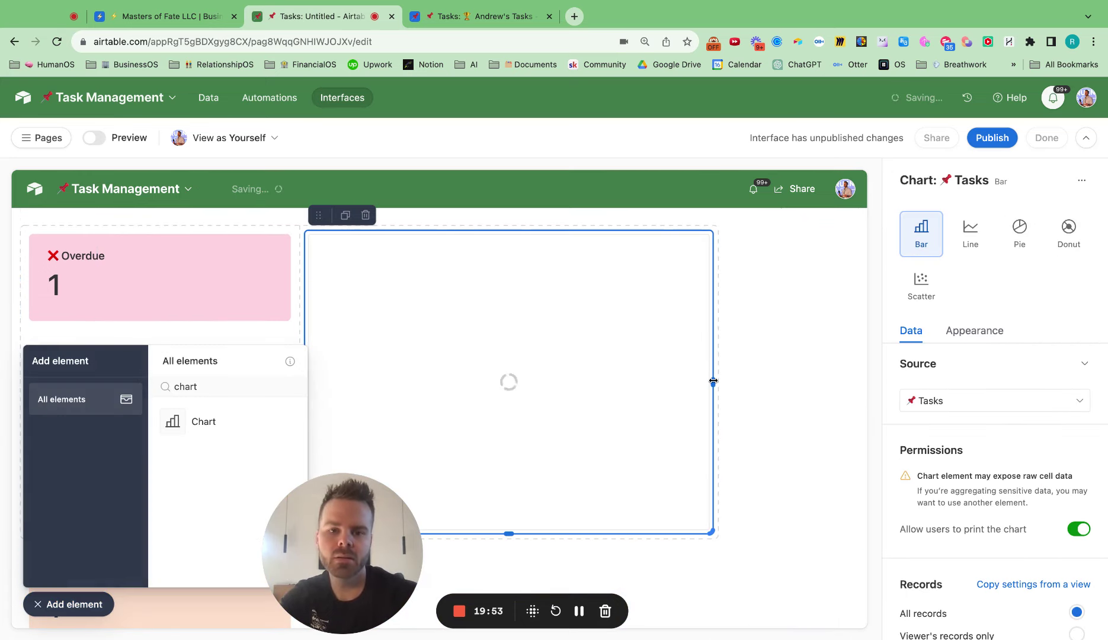
{"action": "left_click_drag", "start_coordinate": [713, 381], "coordinate": [854, 381]}
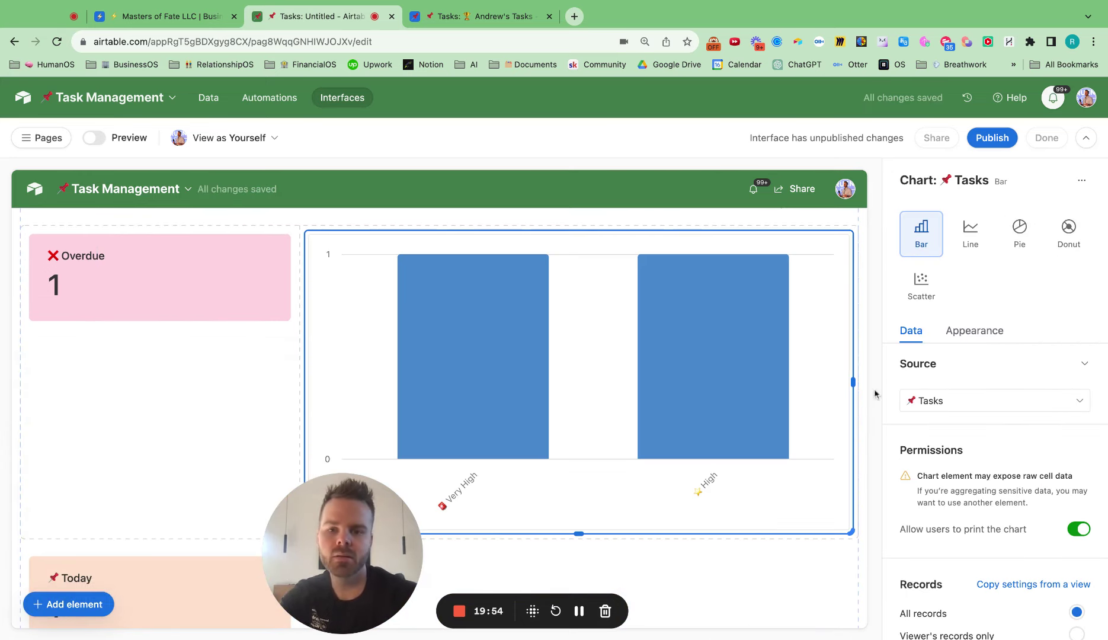
Step: Move the Today and In Progress number elements up into the column beneath Overdue, beside the chart
{"action": "left_click", "coordinate": [71, 601]}
{"action": "left_click", "coordinate": [70, 564]}
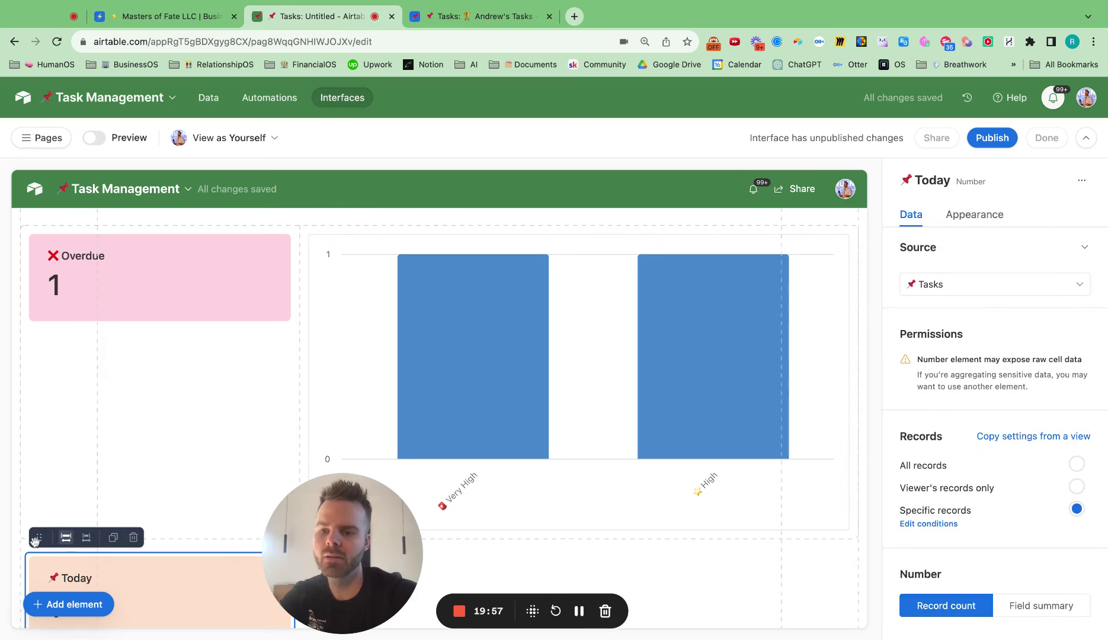
{"action": "left_click_drag", "start_coordinate": [35, 540], "coordinate": [63, 409]}
{"action": "left_click", "coordinate": [65, 563]}
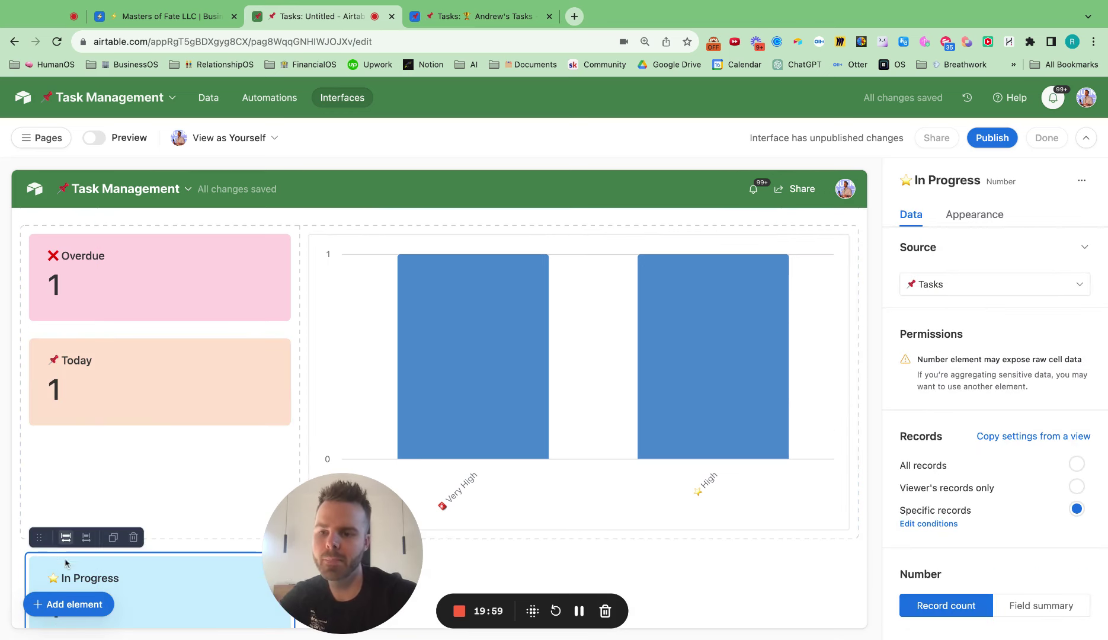
{"action": "left_click_drag", "start_coordinate": [39, 537], "coordinate": [89, 468]}
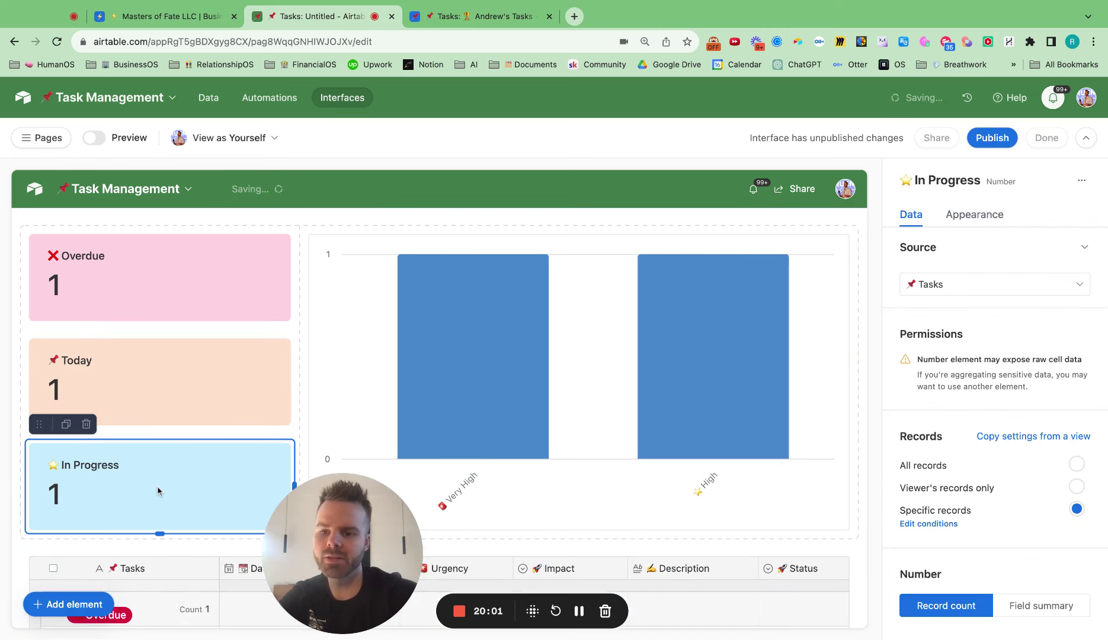
Step: Change the In Progress number element's record condition to Status is In Progress
{"action": "left_click", "coordinate": [943, 528]}
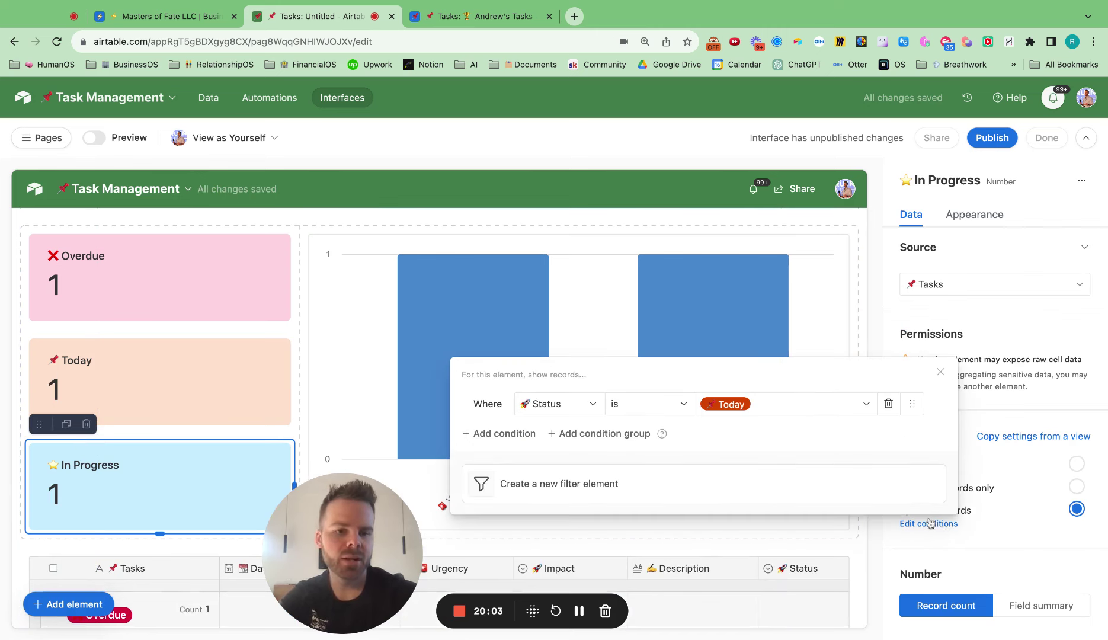
{"action": "left_click", "coordinate": [766, 413]}
{"action": "left_click", "coordinate": [748, 537]}
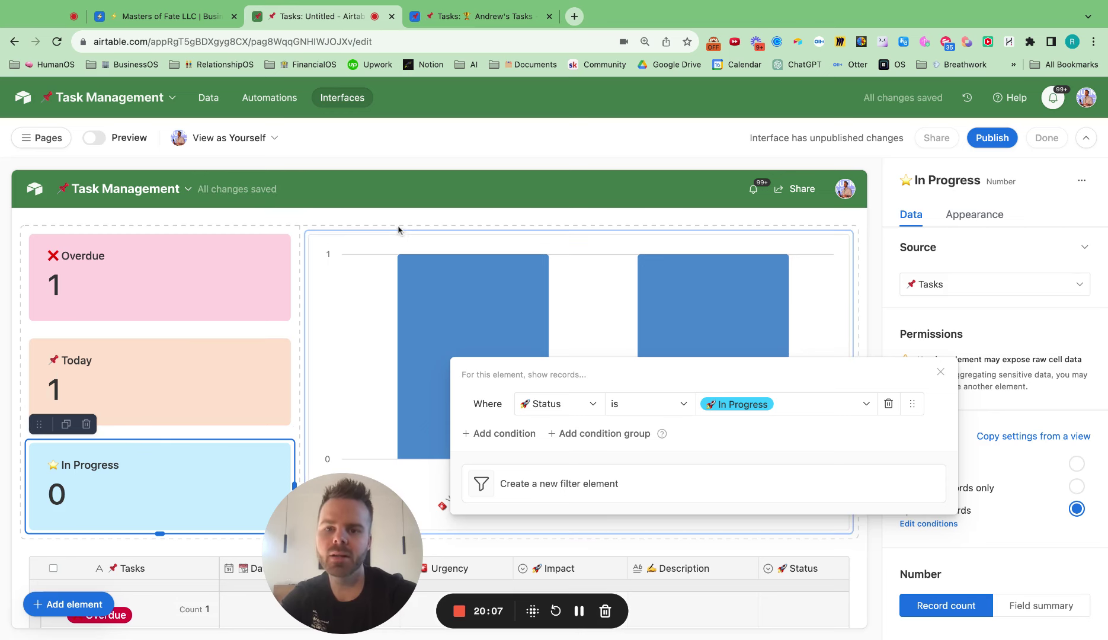
{"action": "left_click", "coordinate": [376, 218]}
Step: Set the bar chart's X-axis field to Responsible
{"action": "left_click", "coordinate": [572, 363]}
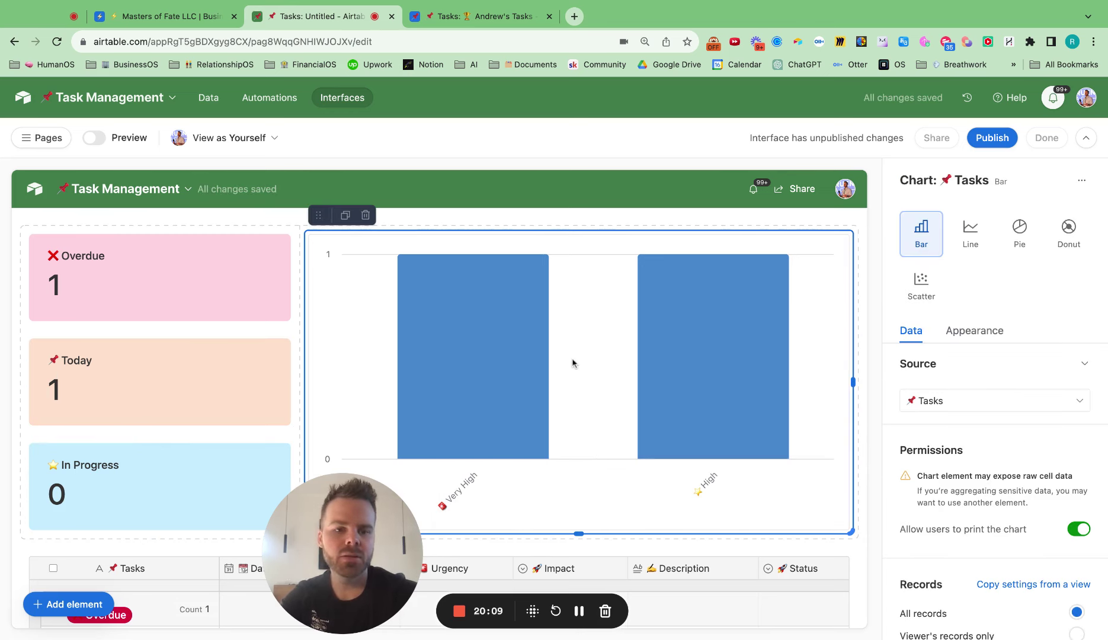
{"action": "scroll", "coordinate": [1018, 551], "scroll_direction": "down", "scroll_amount": 7}
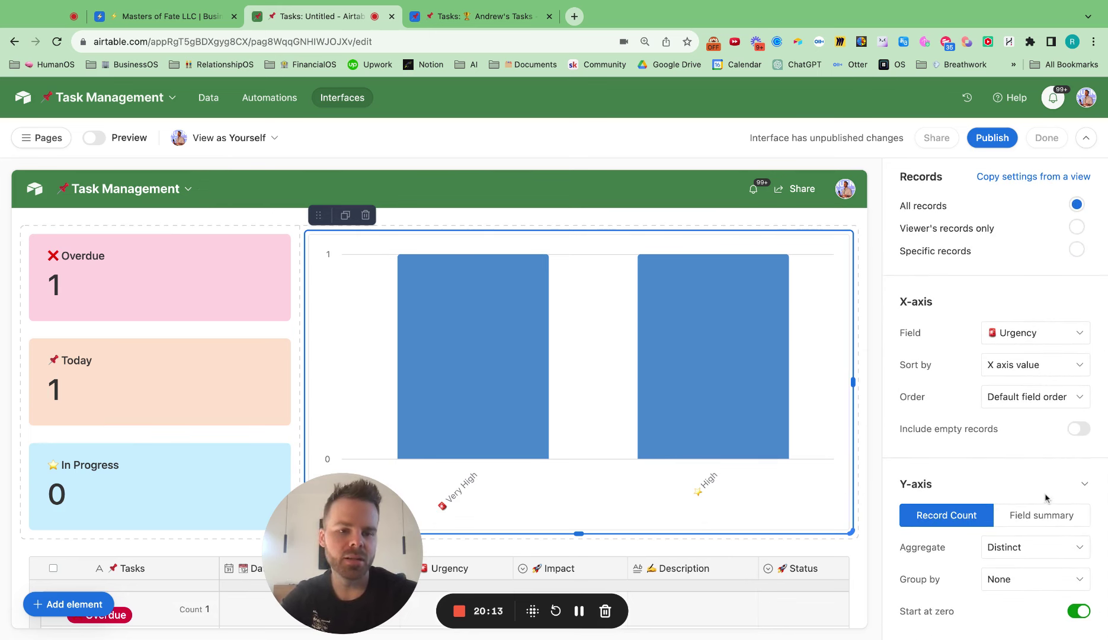
{"action": "left_click", "coordinate": [1008, 339]}
{"action": "type", "text": "re"}
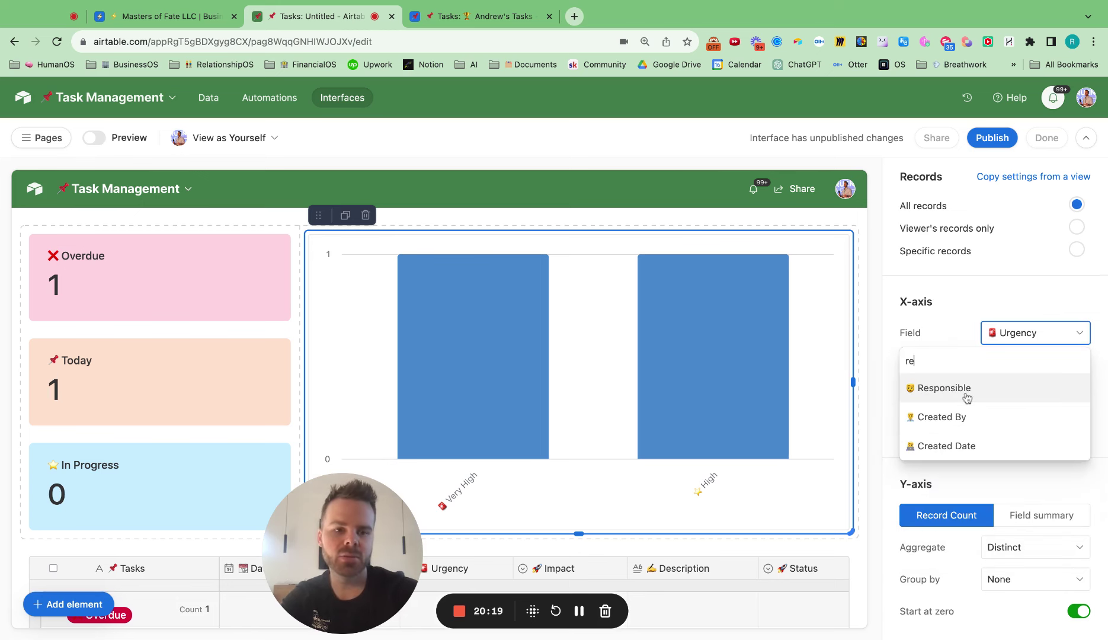
{"action": "left_click", "coordinate": [963, 388]}
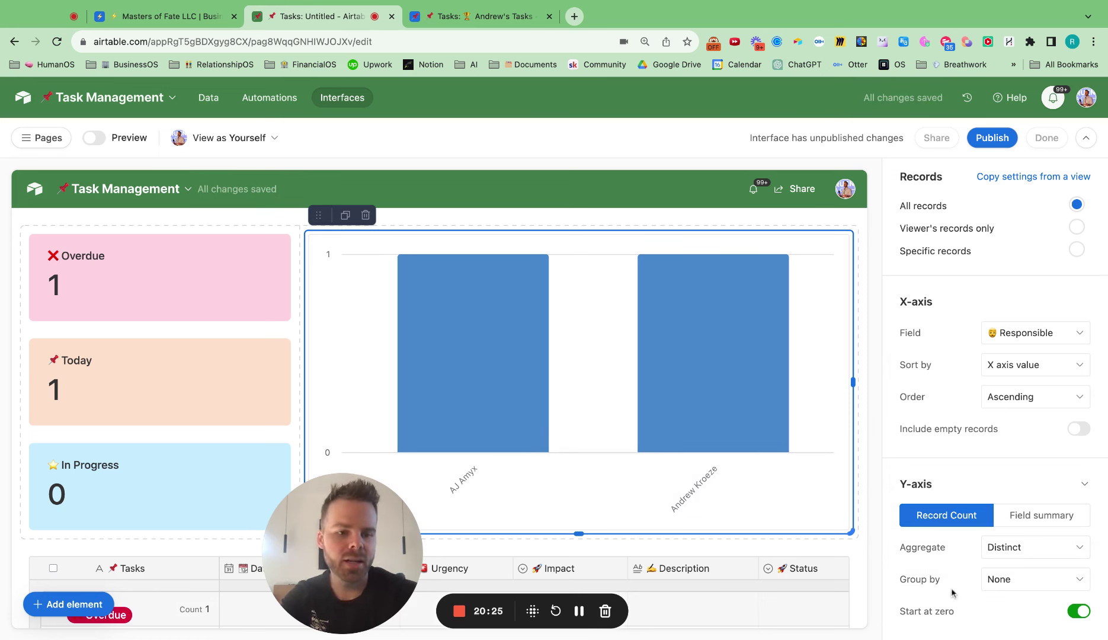
Step: Group the bar chart's record counts by the Status field
{"action": "left_click", "coordinate": [1000, 586]}
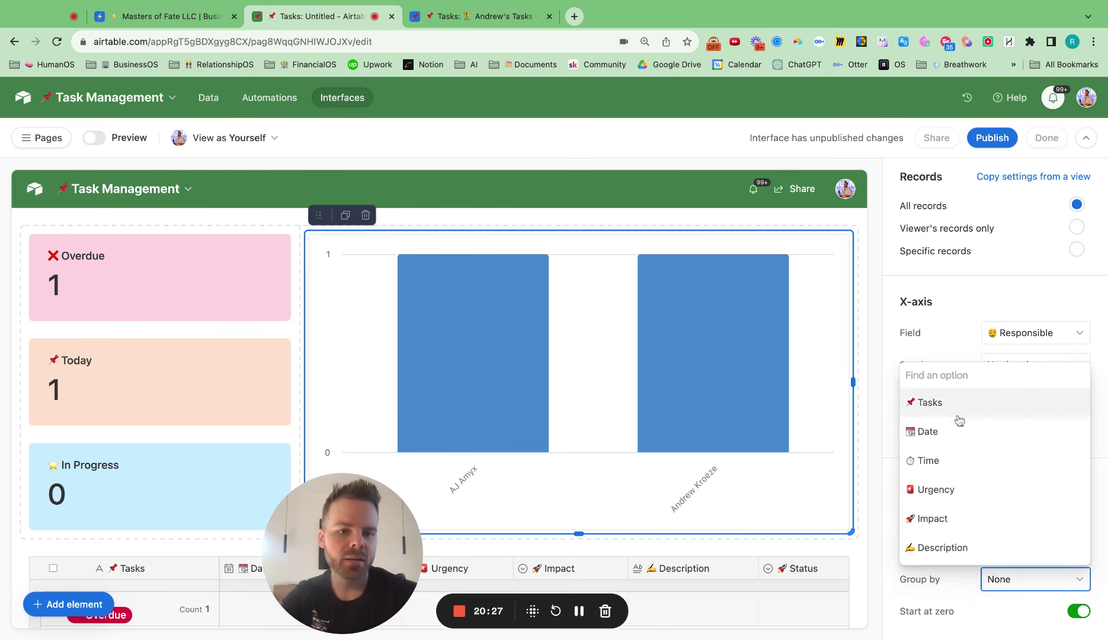
{"action": "scroll", "coordinate": [939, 471], "scroll_direction": "down", "scroll_amount": 2}
{"action": "left_click", "coordinate": [940, 466]}
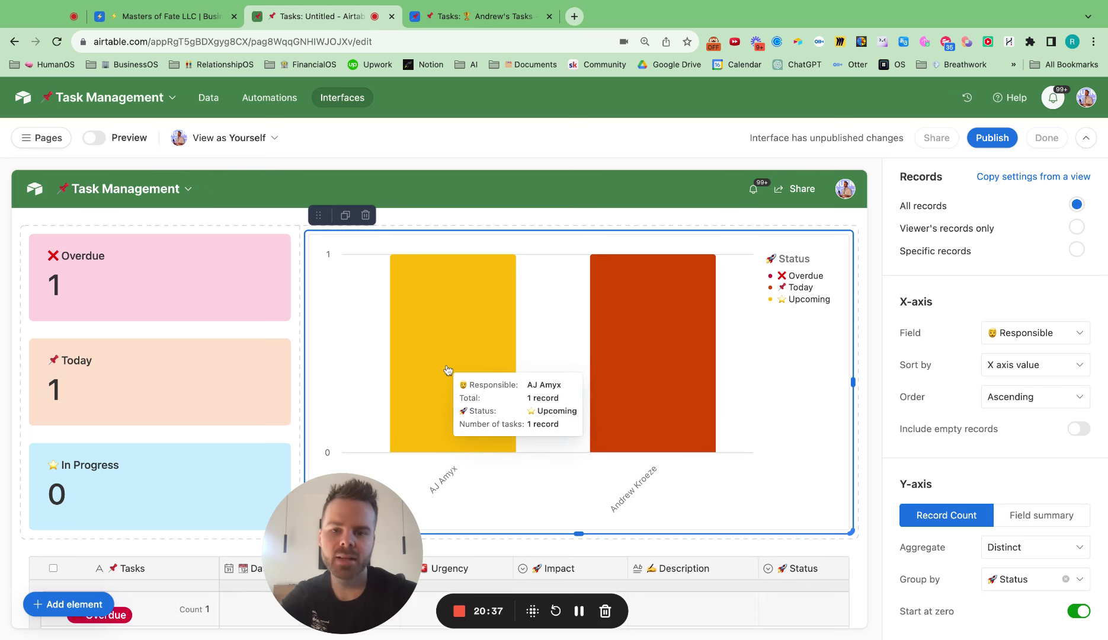
Step: In the tasks grid, assign Example Task #3 to the same responsible person as Example Task #2
{"action": "scroll", "coordinate": [453, 363], "scroll_direction": "down", "scroll_amount": 3}
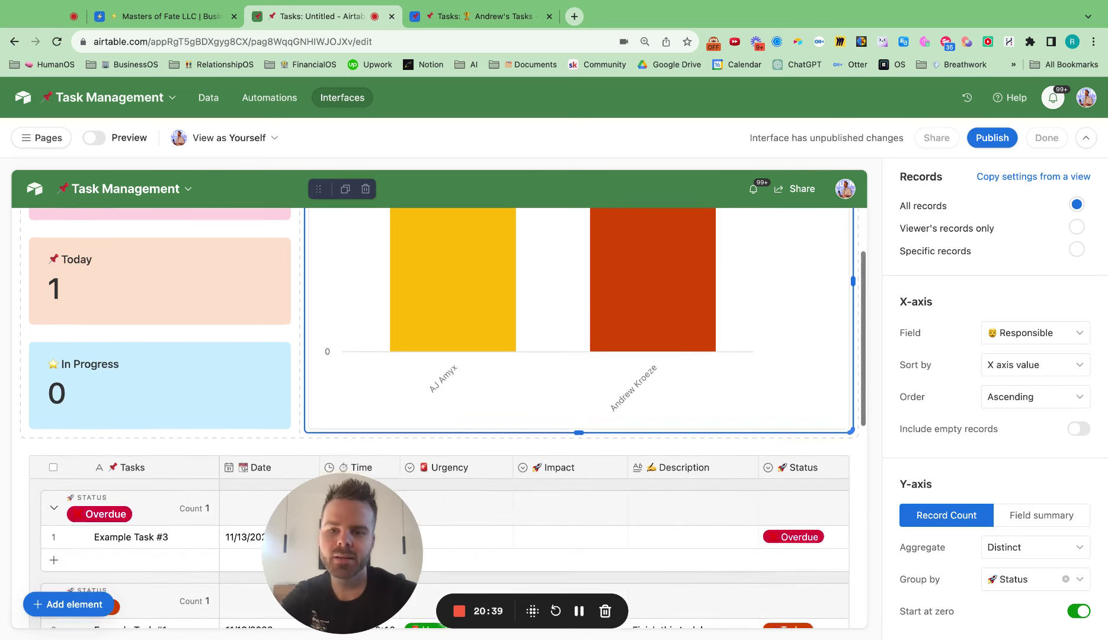
{"action": "scroll", "coordinate": [451, 367], "scroll_direction": "up", "scroll_amount": 3}
{"action": "scroll", "coordinate": [452, 353], "scroll_direction": "down", "scroll_amount": 9}
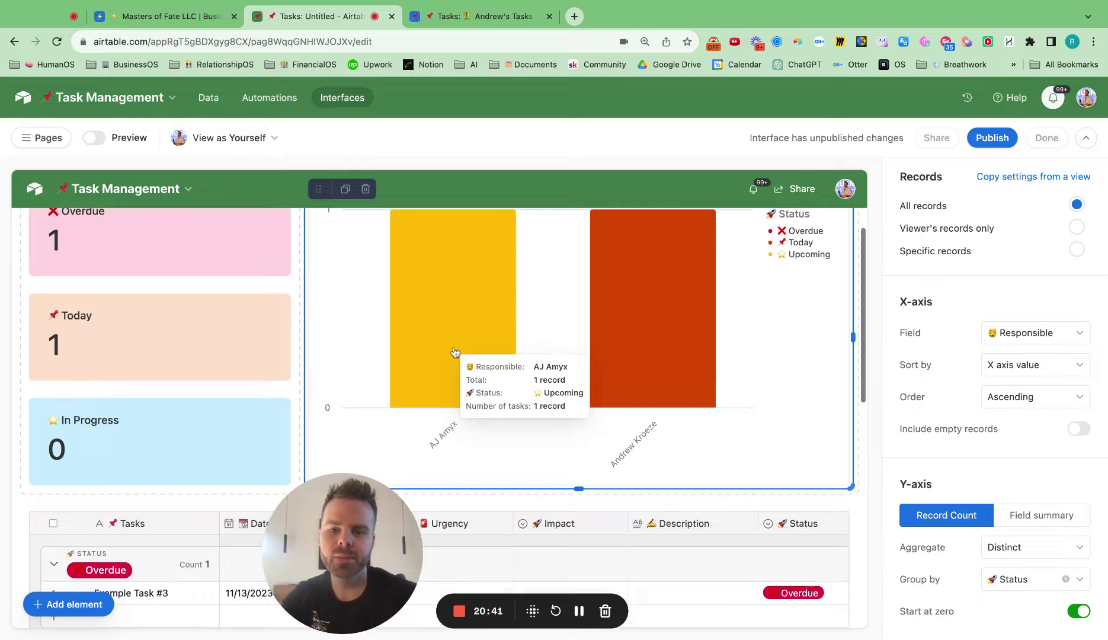
{"action": "scroll", "coordinate": [455, 353], "scroll_direction": "down", "scroll_amount": 1}
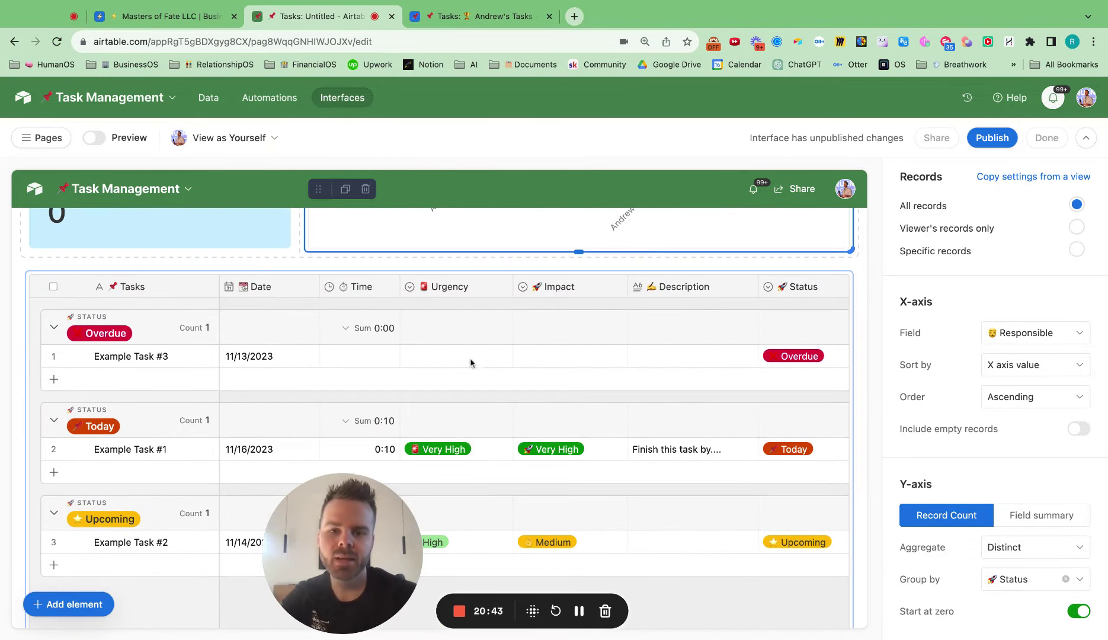
{"action": "left_click", "coordinate": [652, 372]}
{"action": "scroll", "coordinate": [651, 371], "scroll_direction": "right", "scroll_amount": 5}
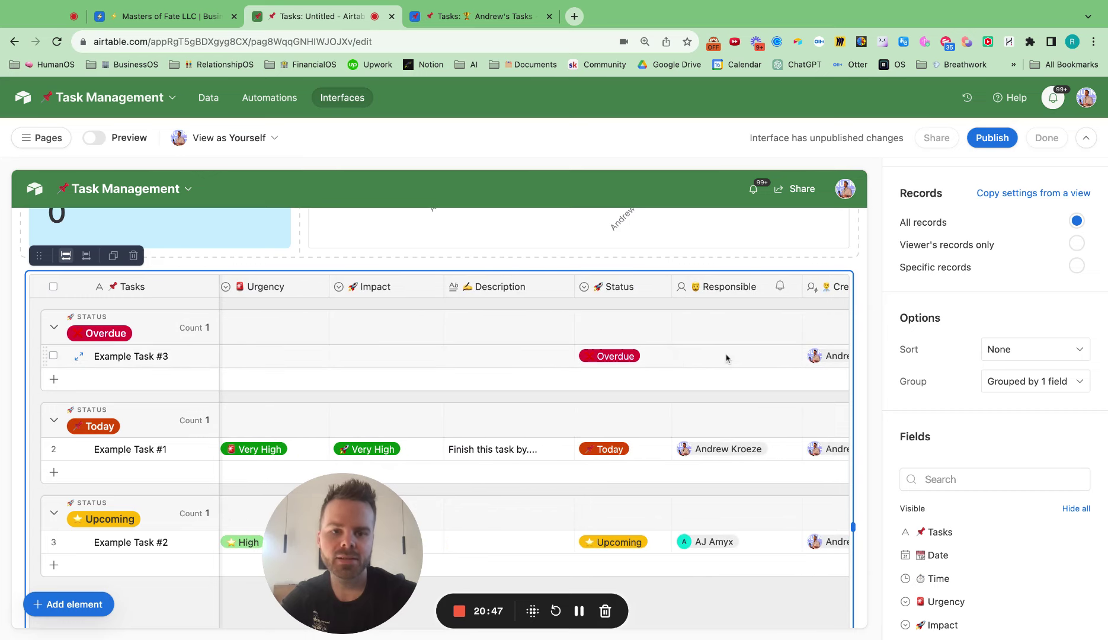
{"action": "left_click", "coordinate": [727, 358]}
{"action": "left_click", "coordinate": [711, 487]}
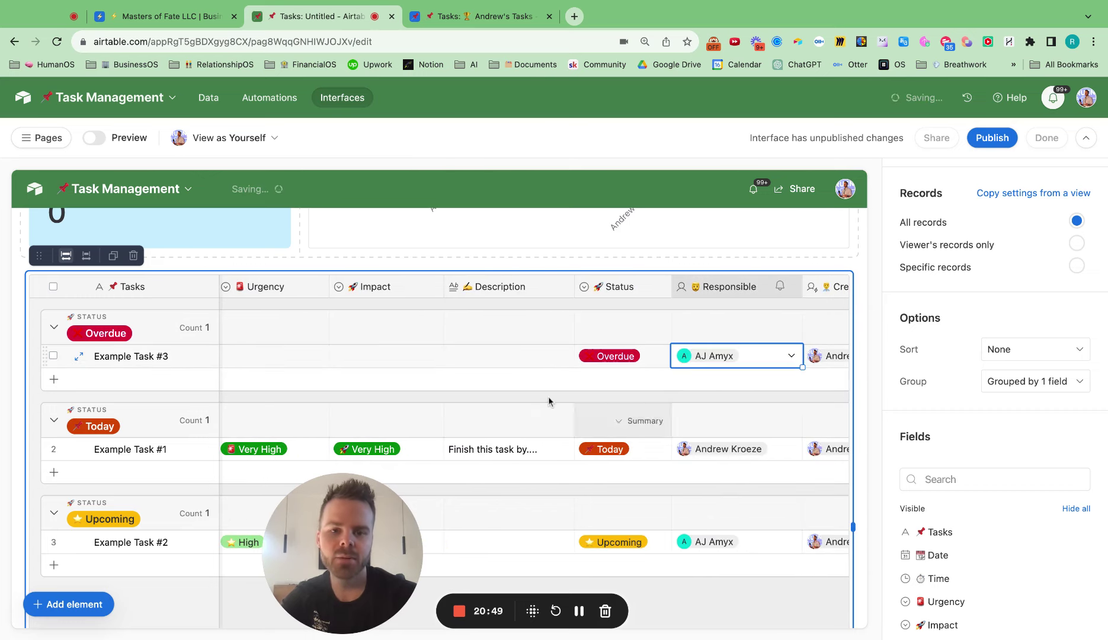
Step: Give the section holding the number elements and the chart a green background
{"action": "scroll", "coordinate": [549, 402], "scroll_direction": "up", "scroll_amount": 5}
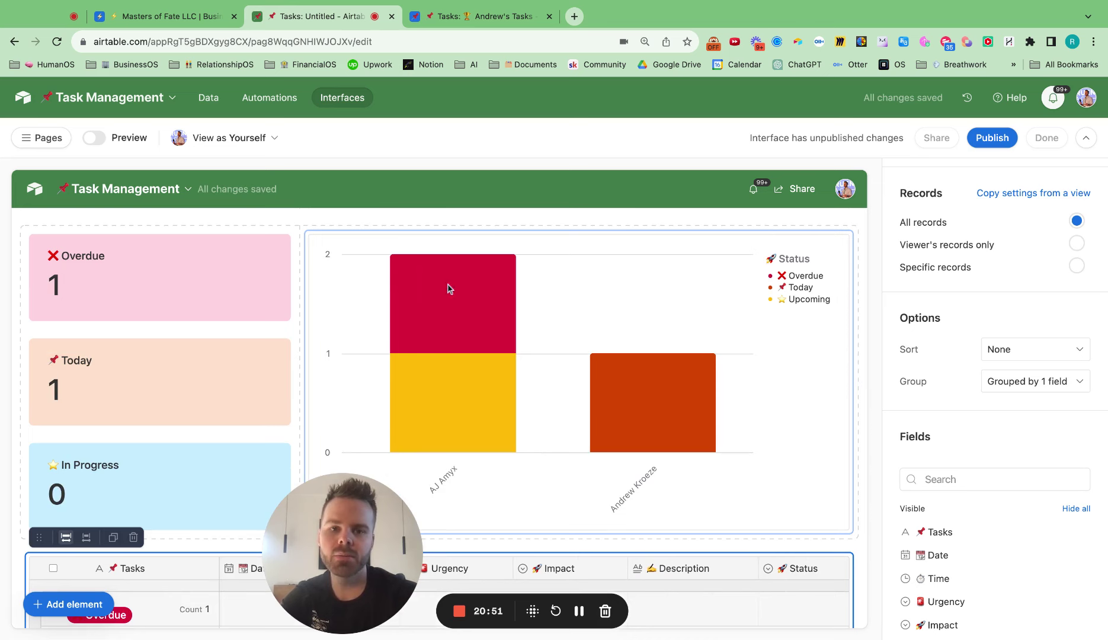
{"action": "left_click", "coordinate": [175, 249]}
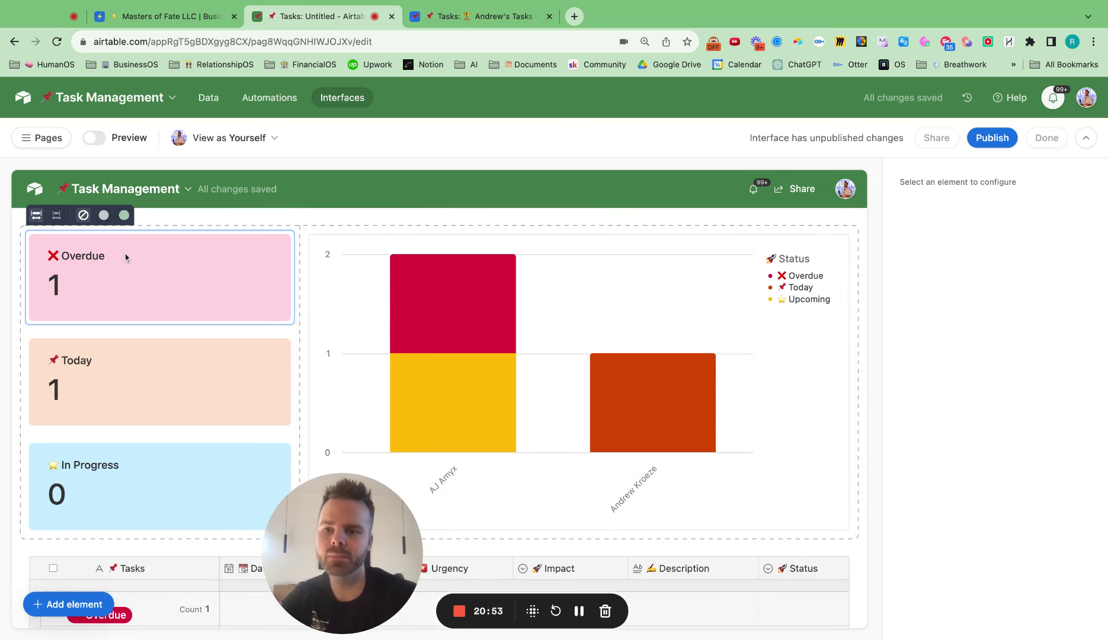
{"action": "left_click", "coordinate": [124, 216]}
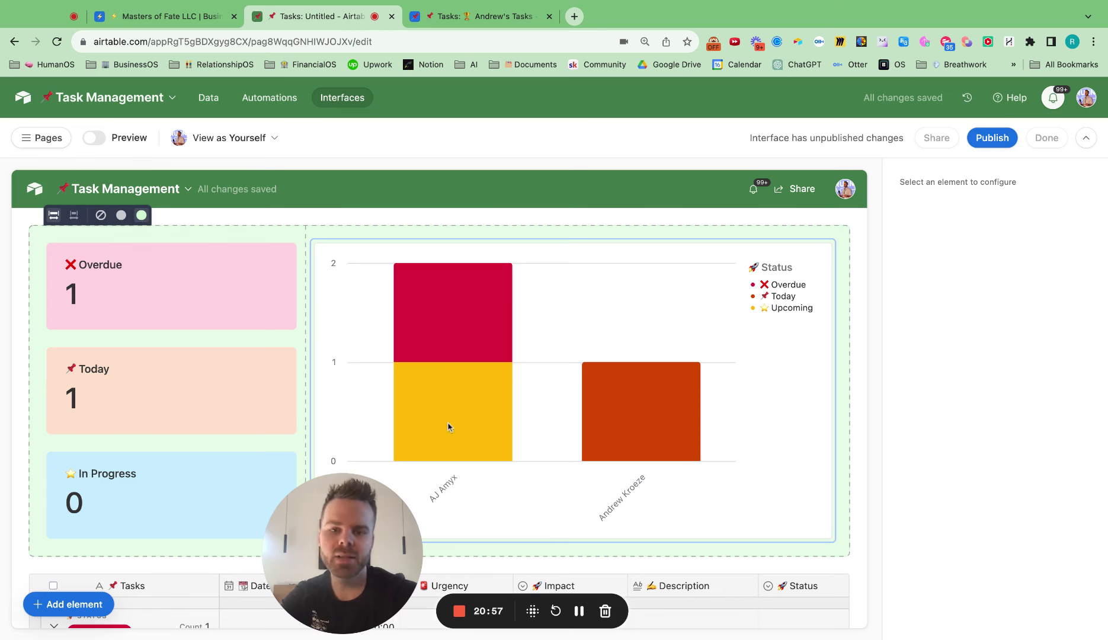
Step: Add a Text element above the green section and stretch it to full page width
{"action": "left_click", "coordinate": [74, 604]}
{"action": "double_click", "coordinate": [203, 385]}
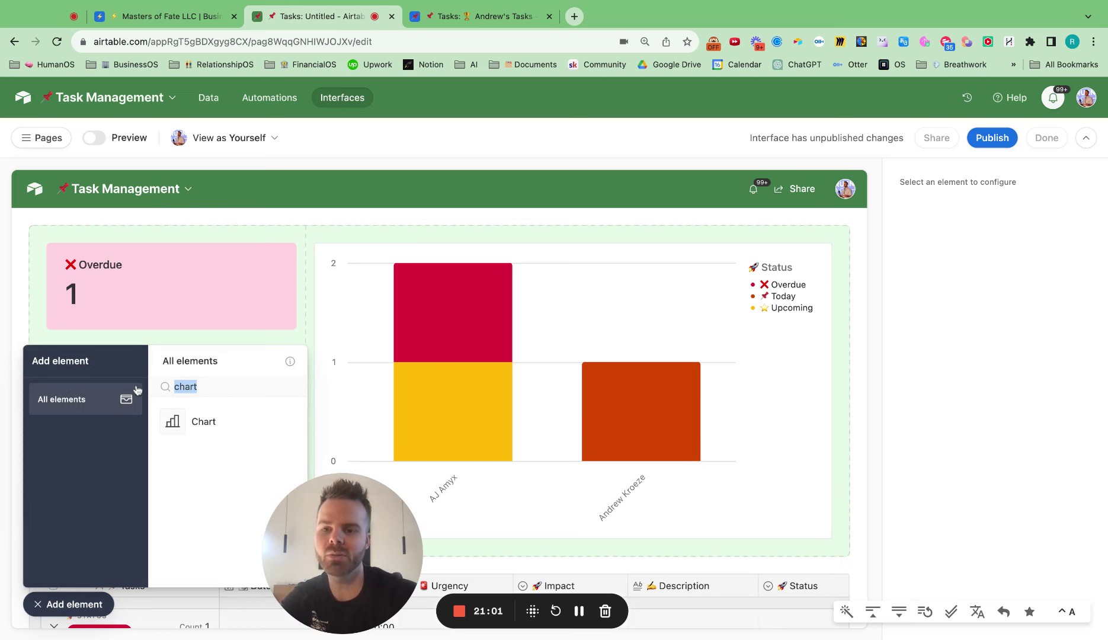
{"action": "key", "text": "BackSpace"}
{"action": "left_click", "coordinate": [202, 422]}
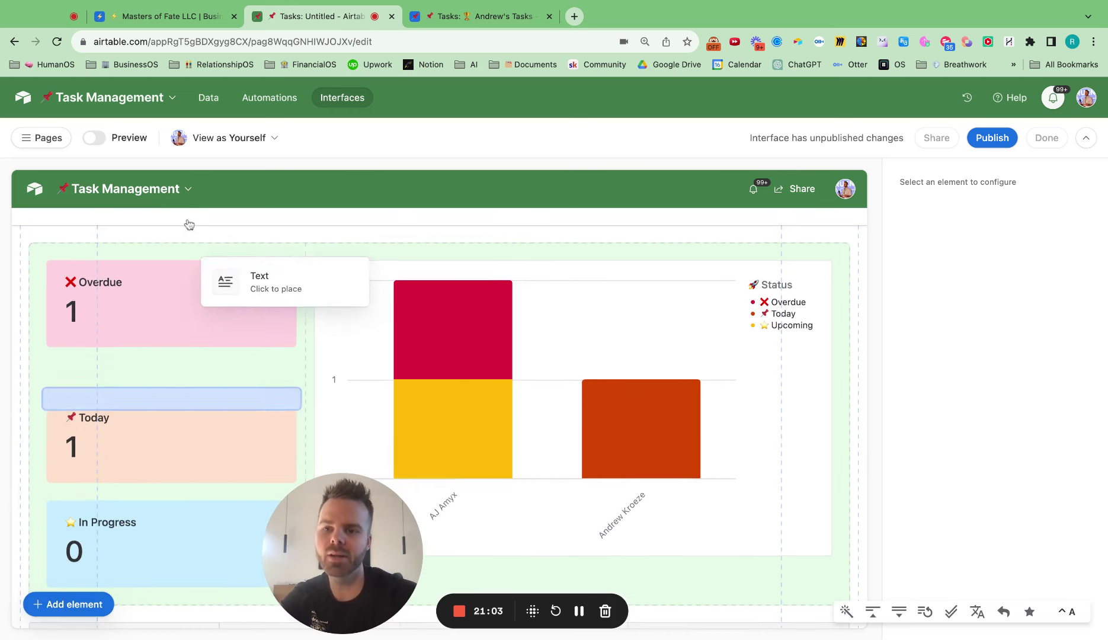
{"action": "left_click", "coordinate": [186, 234]}
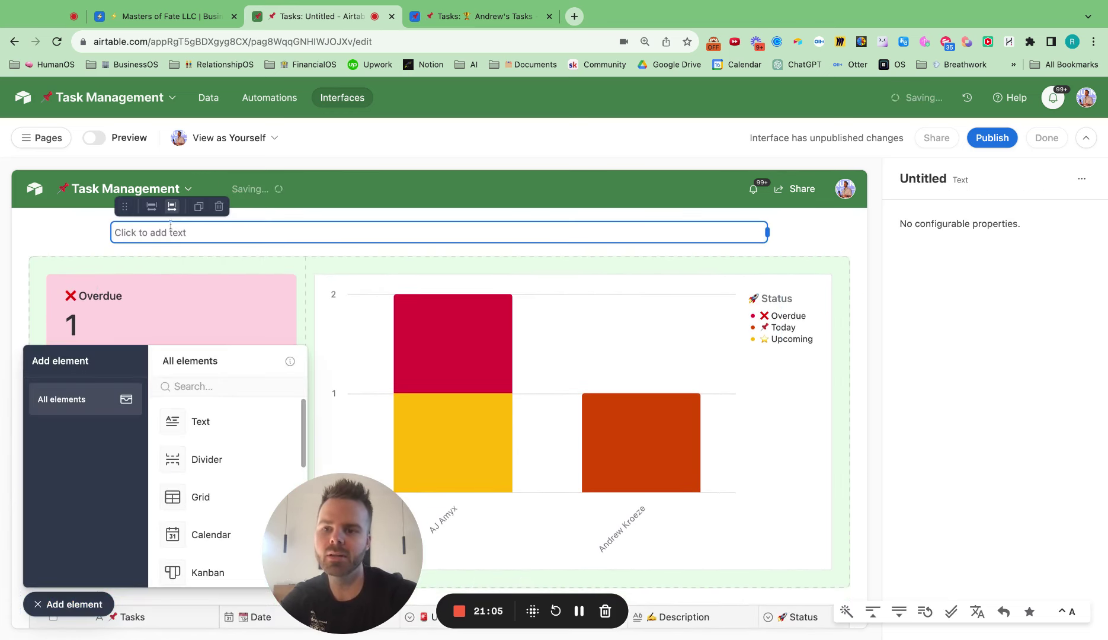
{"action": "left_click", "coordinate": [74, 605]}
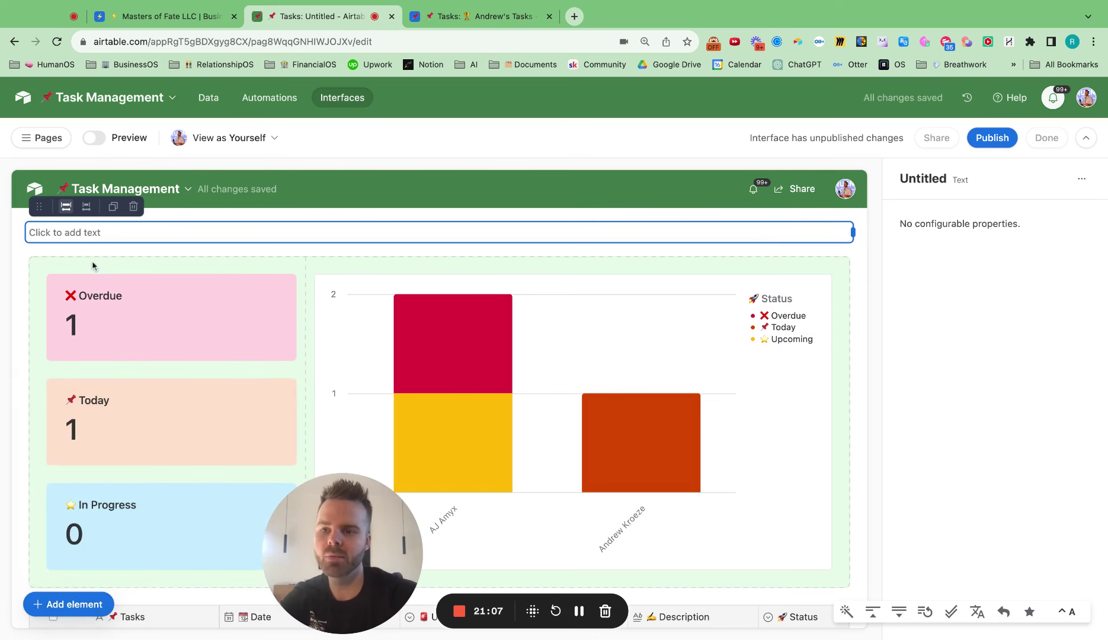
Step: Enter "📌 Team Task Overview 👇" in the text element and format it as a Large heading
{"action": "left_click", "coordinate": [92, 233]}
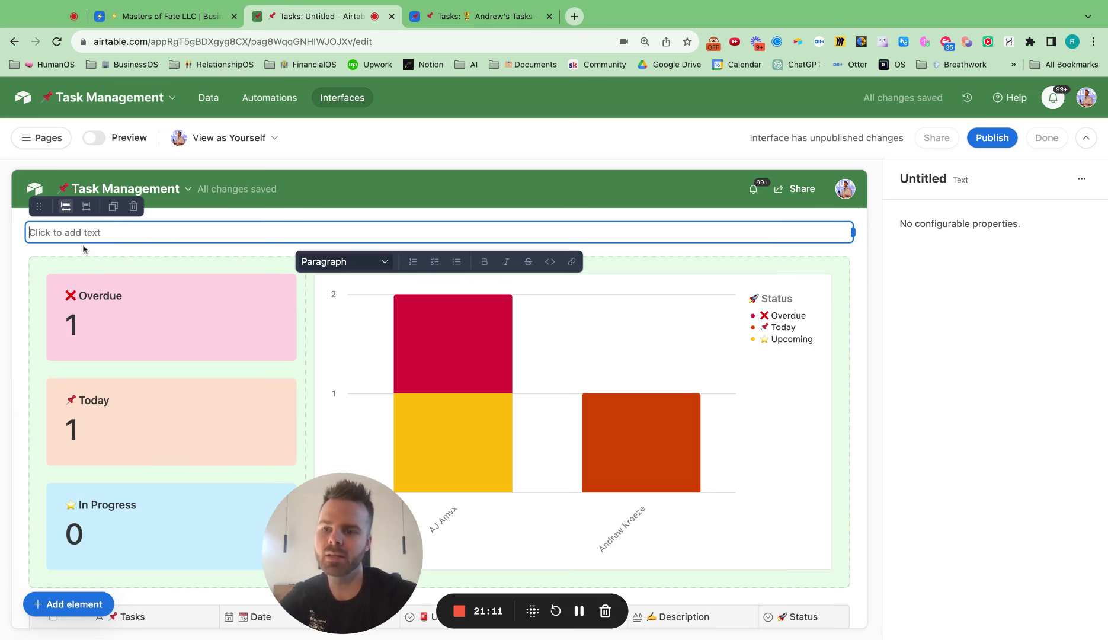
{"action": "type", "text": "📌"}
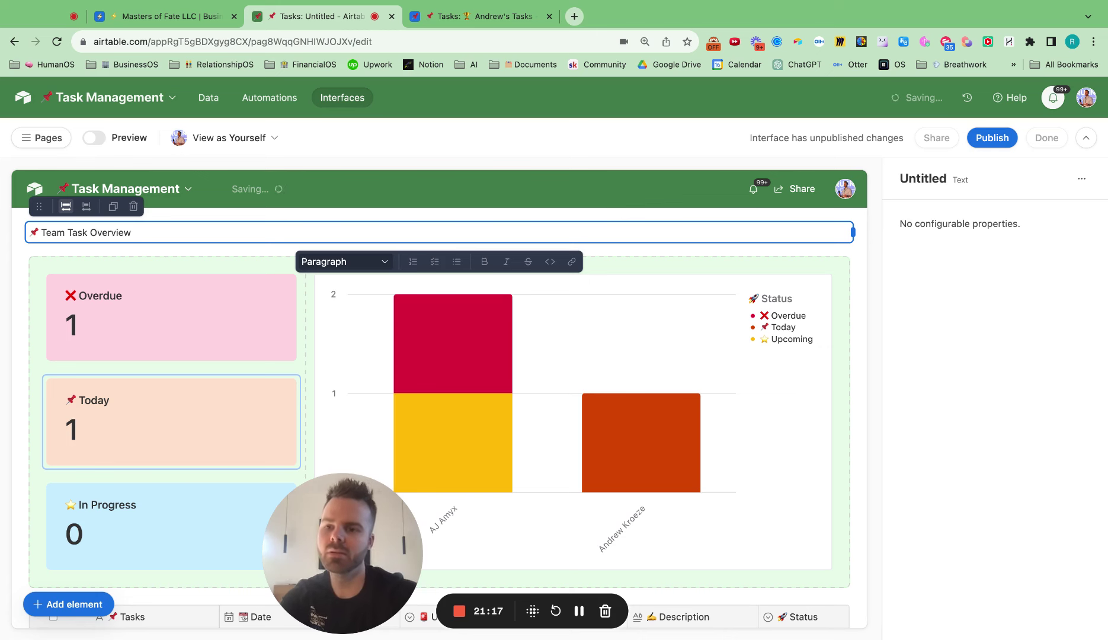
{"action": "left_click", "coordinate": [382, 262]}
{"action": "left_click", "coordinate": [355, 331]}
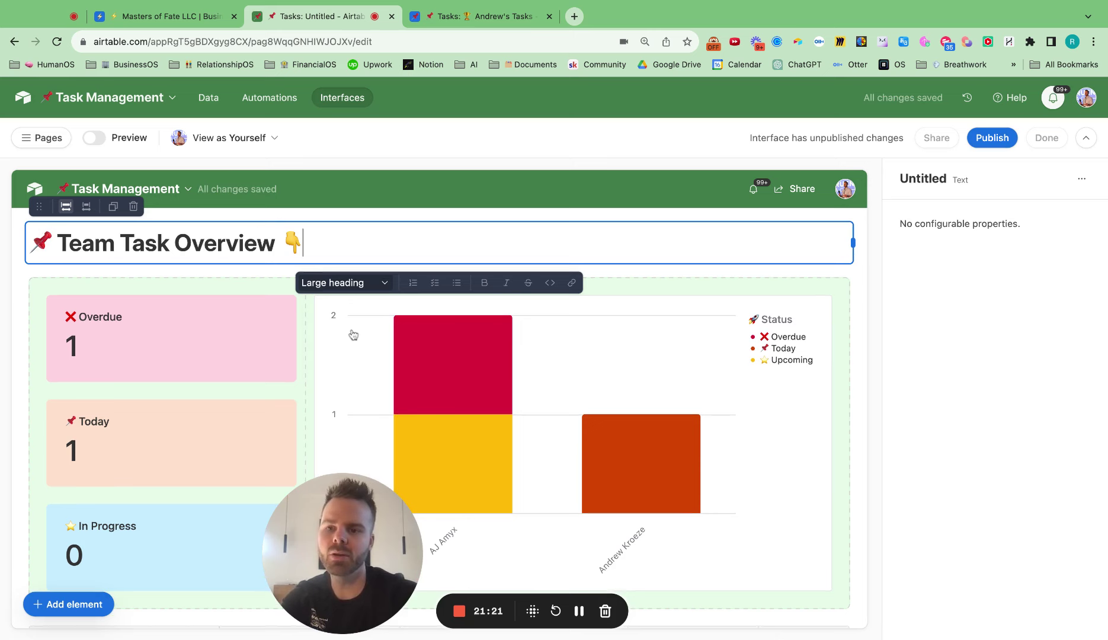
Step: Expand Example Task #3 from the tasks grid and allow users to open record details
{"action": "scroll", "coordinate": [800, 321], "scroll_direction": "down", "scroll_amount": 5}
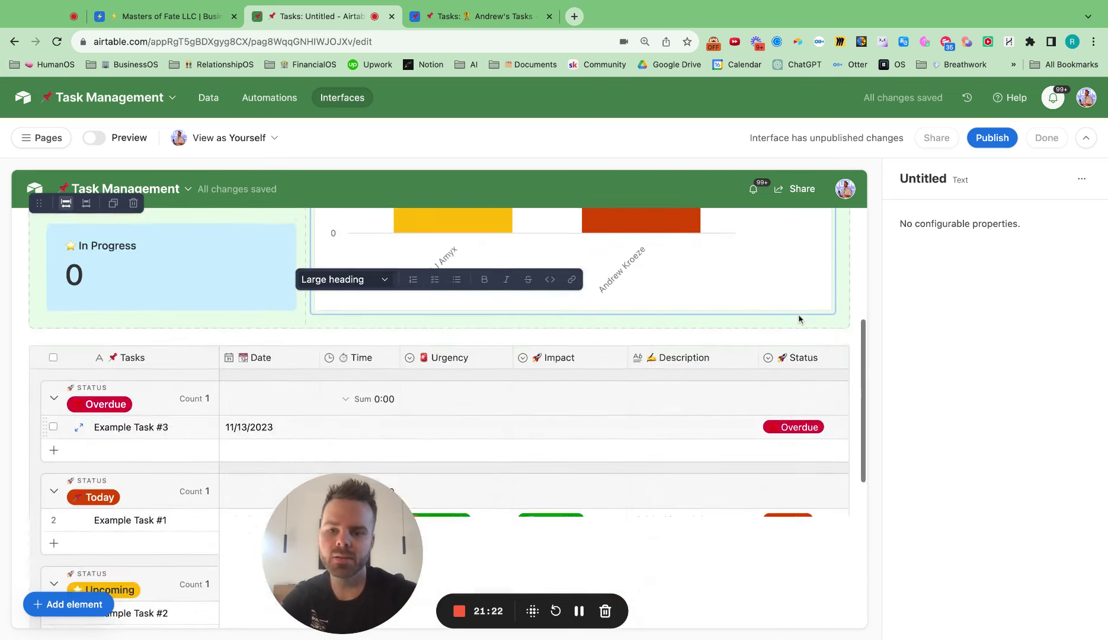
{"action": "scroll", "coordinate": [799, 318], "scroll_direction": "down", "scroll_amount": 5}
{"action": "scroll", "coordinate": [799, 318], "scroll_direction": "up", "scroll_amount": 10}
{"action": "scroll", "coordinate": [599, 343], "scroll_direction": "down", "scroll_amount": 3}
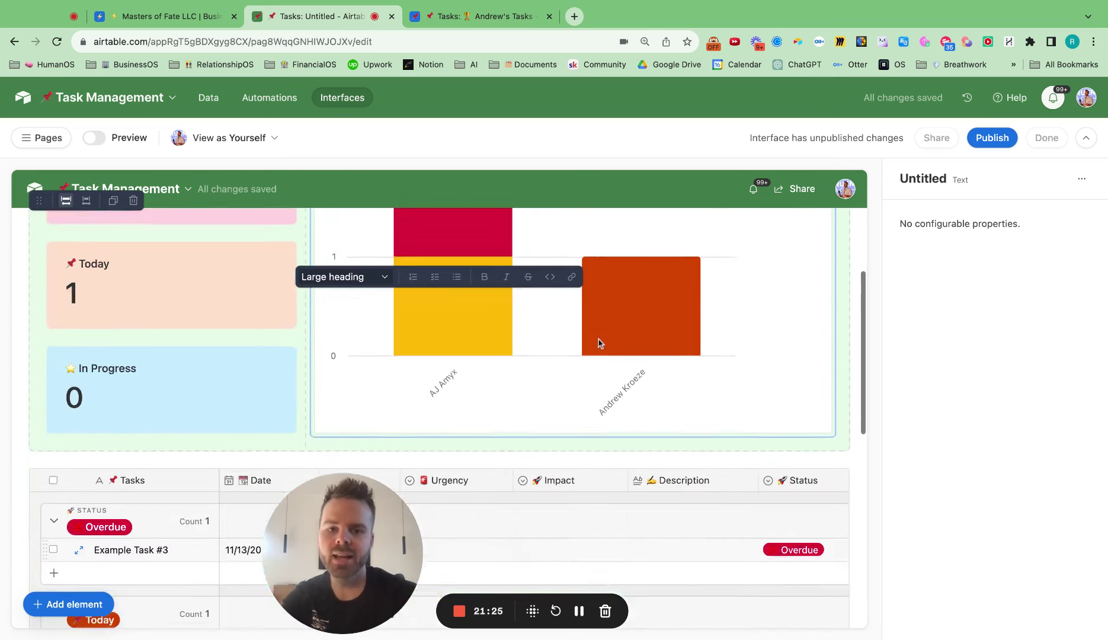
{"action": "scroll", "coordinate": [599, 342], "scroll_direction": "down", "scroll_amount": 2}
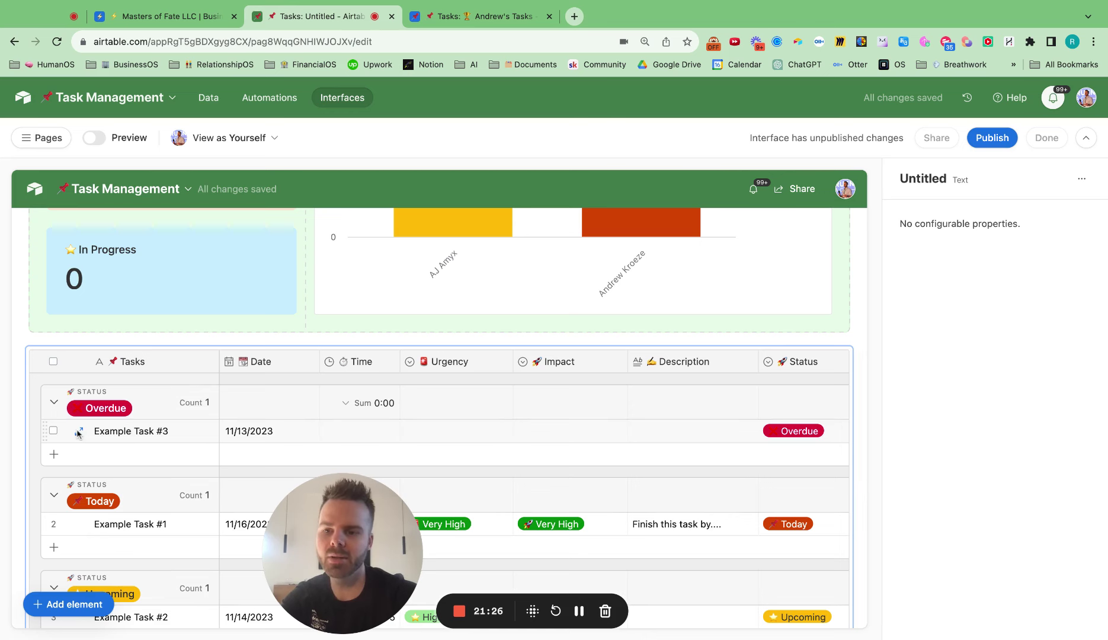
{"action": "left_click", "coordinate": [79, 433]}
{"action": "left_click", "coordinate": [79, 433]}
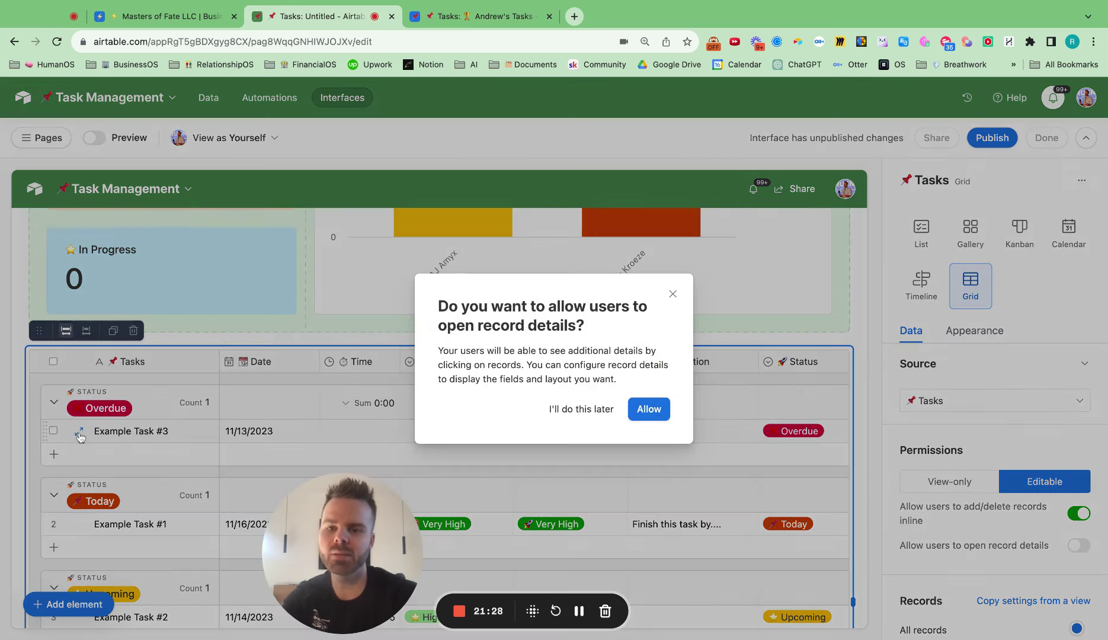
{"action": "left_click", "coordinate": [649, 409]}
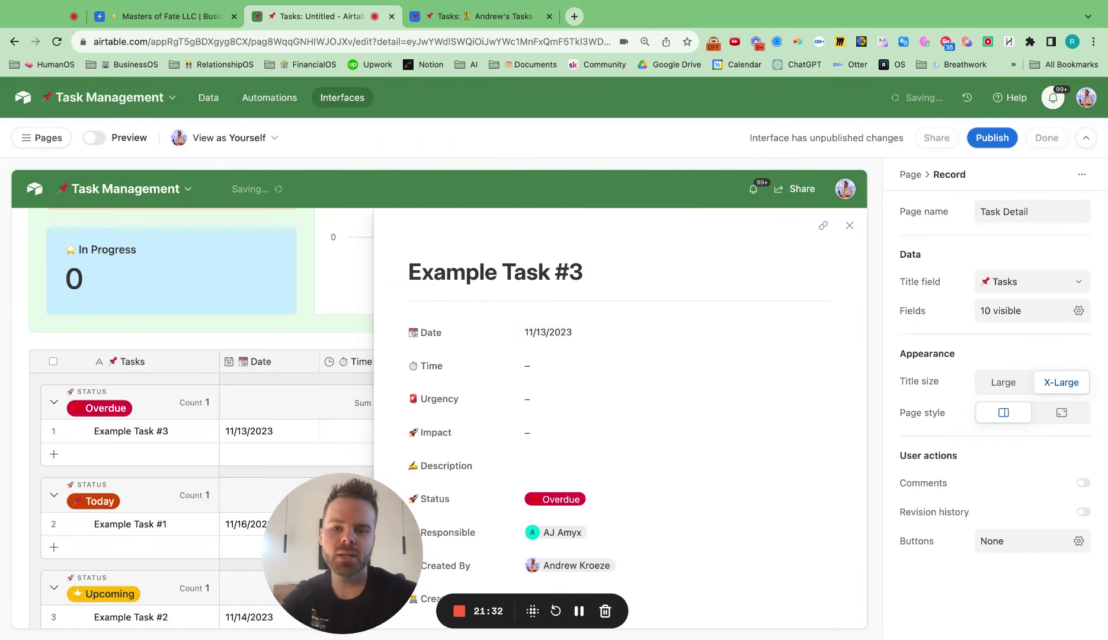
Step: Make the Date, Time, Urgency and Impact fields editable on the record detail page
{"action": "left_click", "coordinate": [591, 334]}
{"action": "left_click", "coordinate": [1061, 344]}
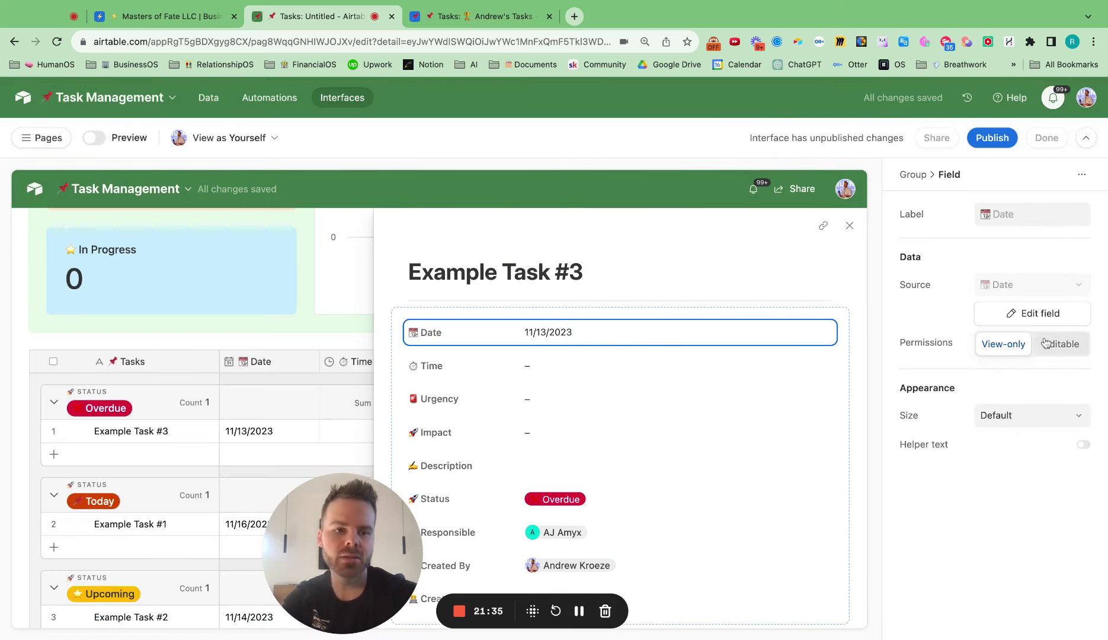
{"action": "left_click", "coordinate": [622, 377]}
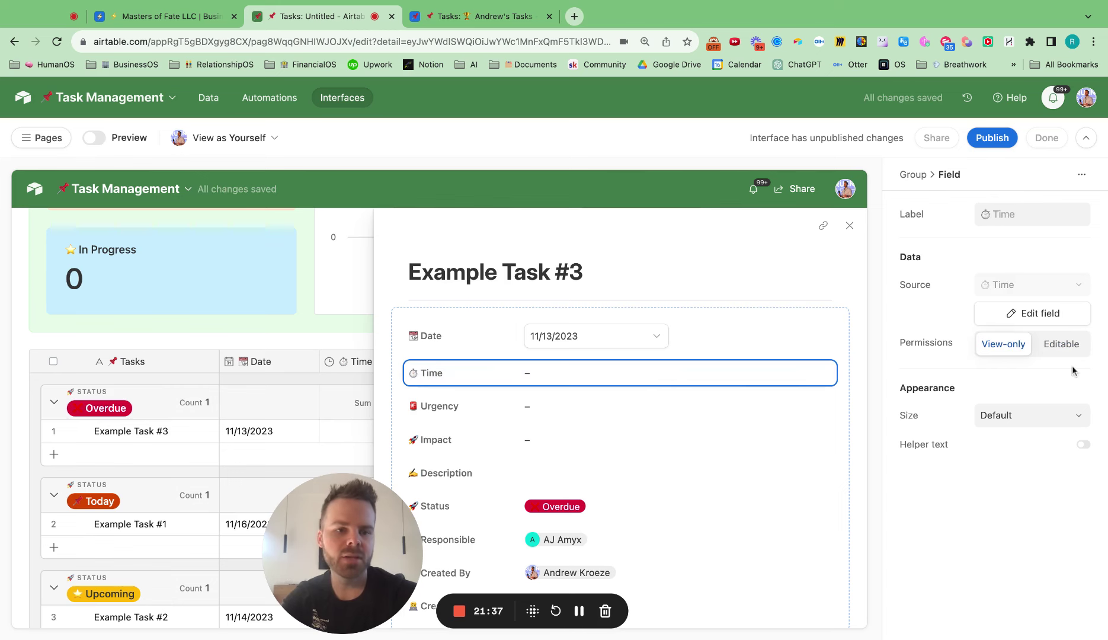
{"action": "left_click", "coordinate": [1062, 350]}
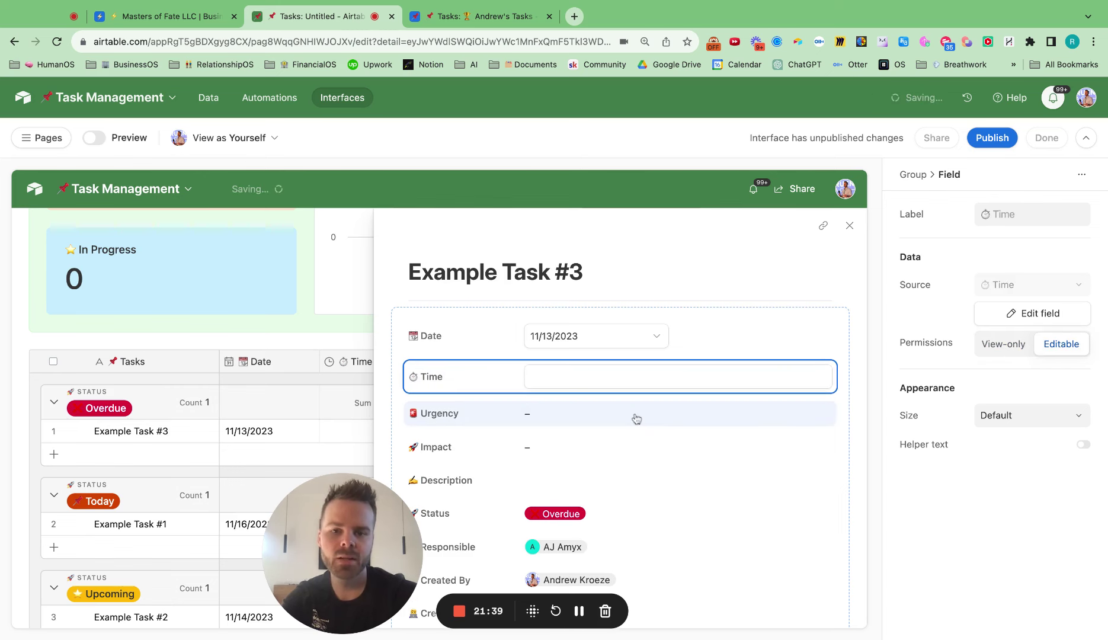
{"action": "left_click", "coordinate": [638, 417]}
{"action": "left_click", "coordinate": [1062, 344]}
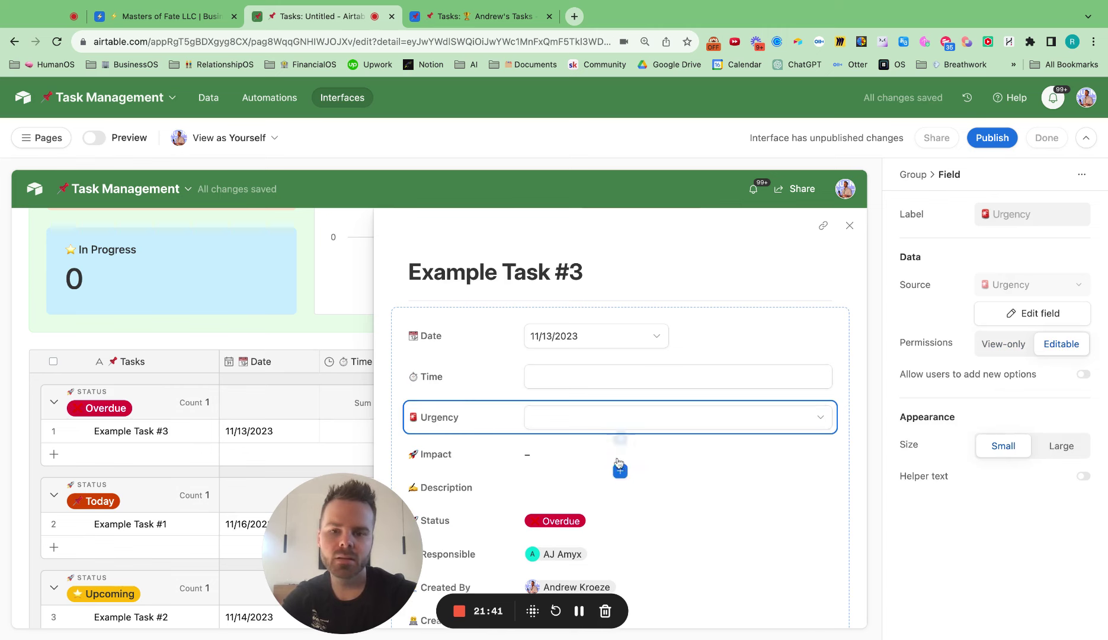
{"action": "left_click", "coordinate": [619, 460]}
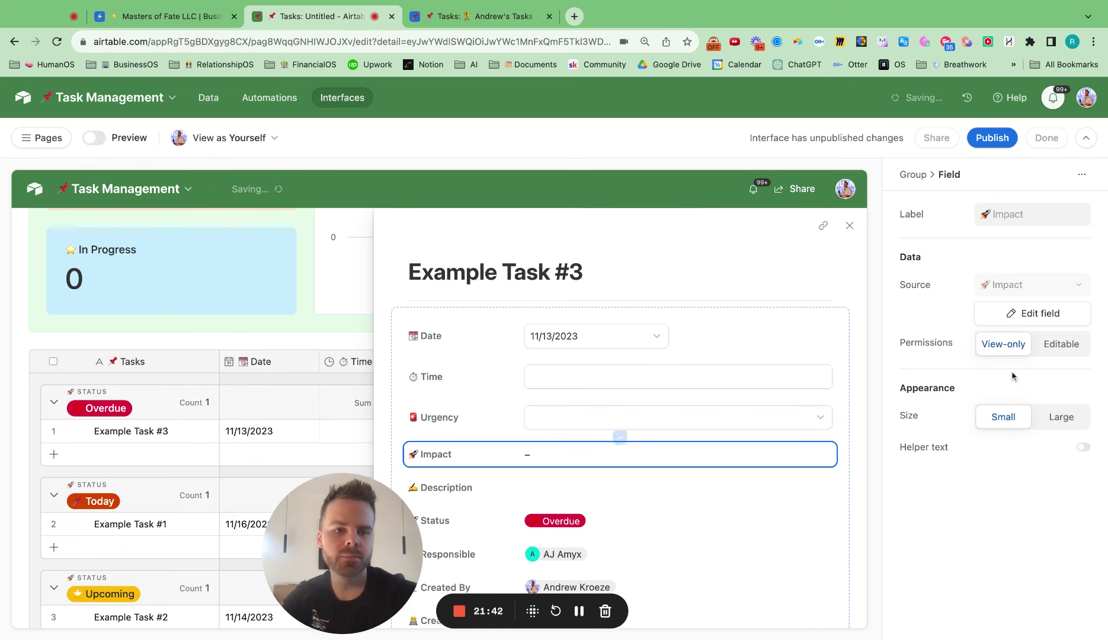
{"action": "left_click", "coordinate": [1061, 345]}
Step: Make the Description, Status and Responsible fields editable on the record detail page, and check the Created By field's permissions
{"action": "scroll", "coordinate": [616, 467], "scroll_direction": "down", "scroll_amount": 3}
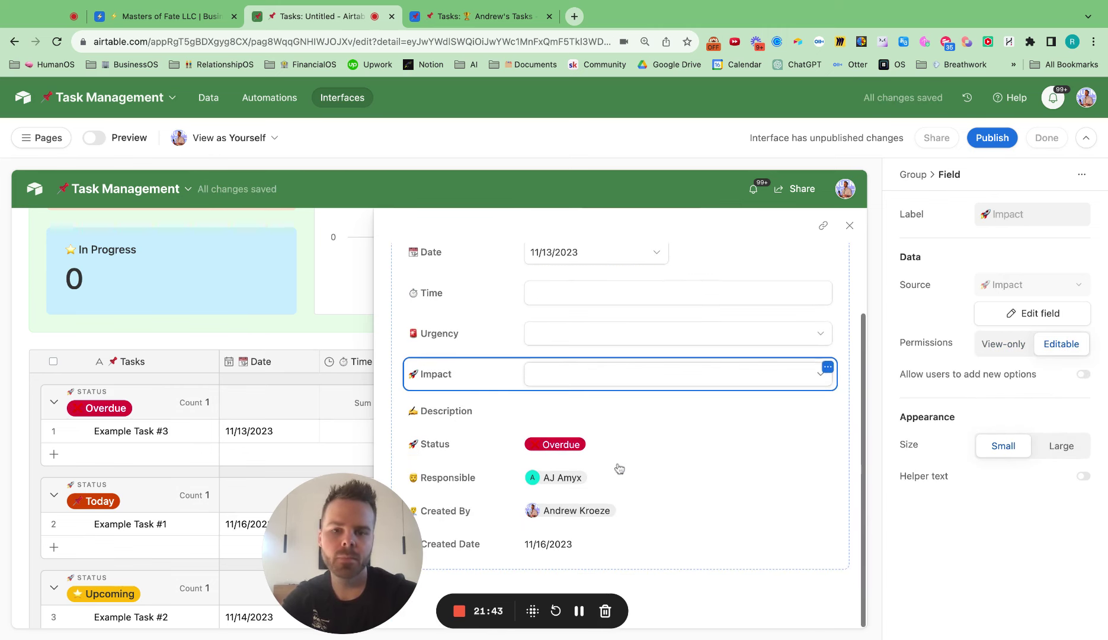
{"action": "left_click", "coordinate": [598, 416]}
{"action": "left_click", "coordinate": [1061, 345]}
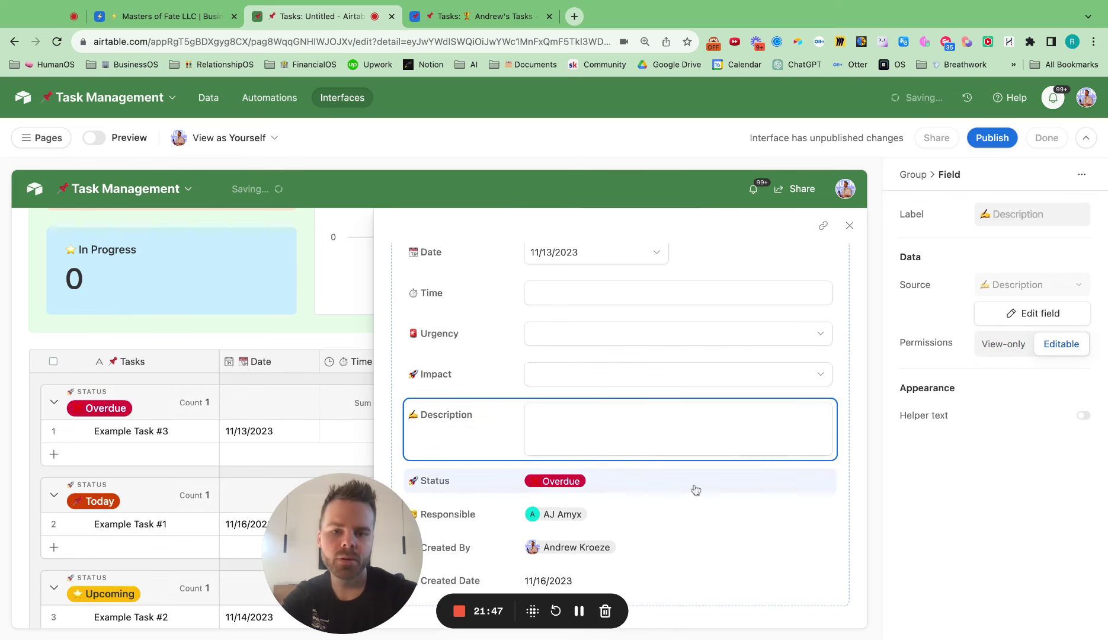
{"action": "left_click", "coordinate": [724, 483]}
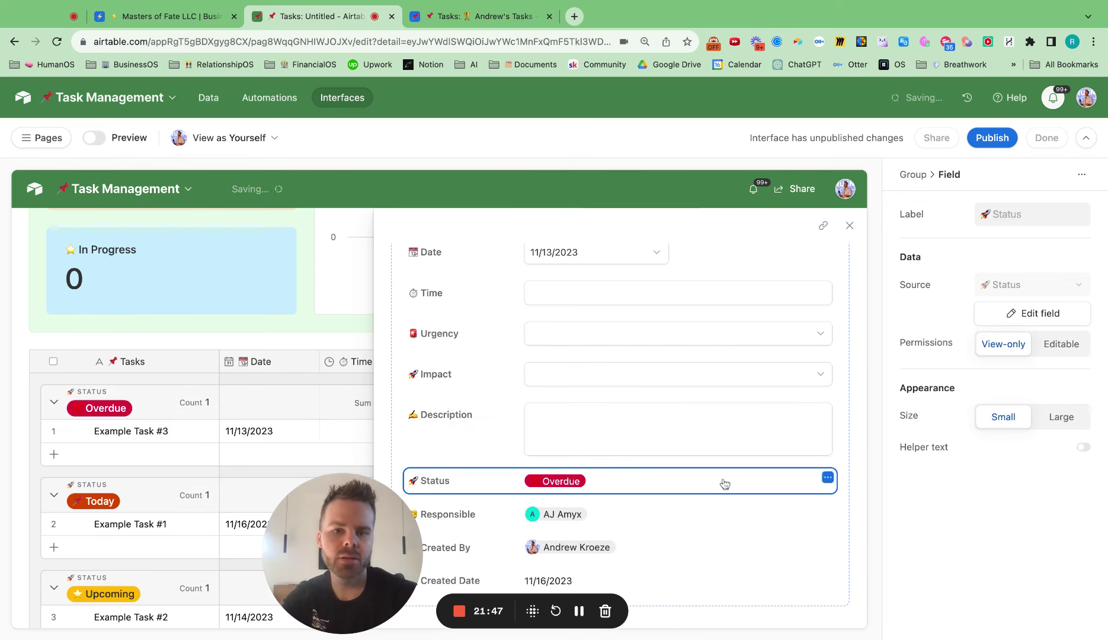
{"action": "left_click", "coordinate": [1049, 354]}
{"action": "scroll", "coordinate": [652, 468], "scroll_direction": "down", "scroll_amount": 1}
{"action": "left_click", "coordinate": [661, 480]}
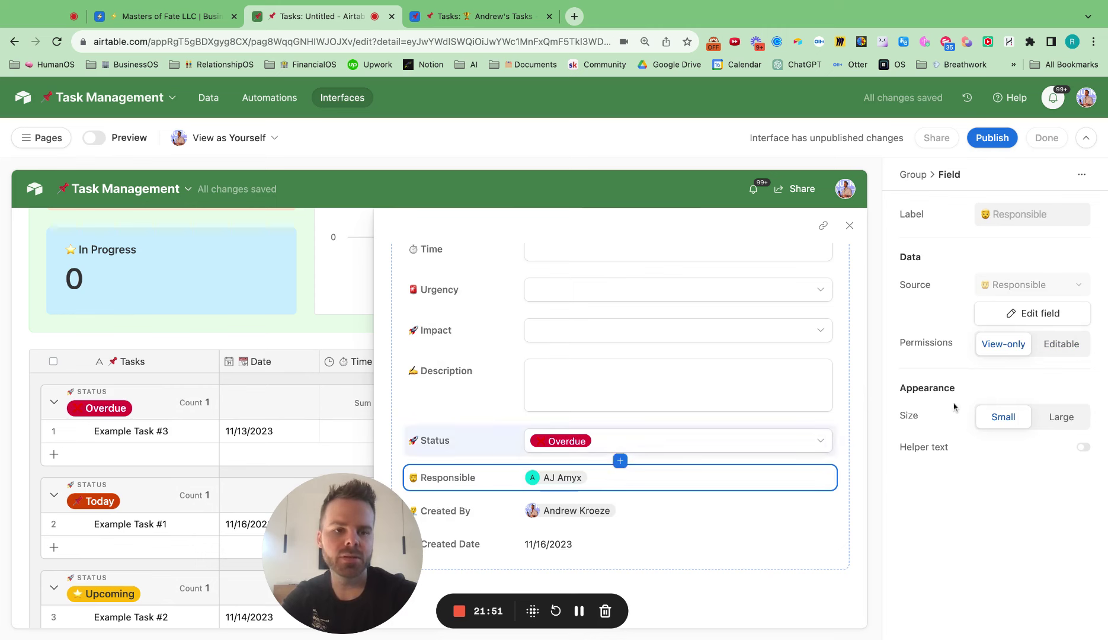
{"action": "left_click", "coordinate": [680, 520]}
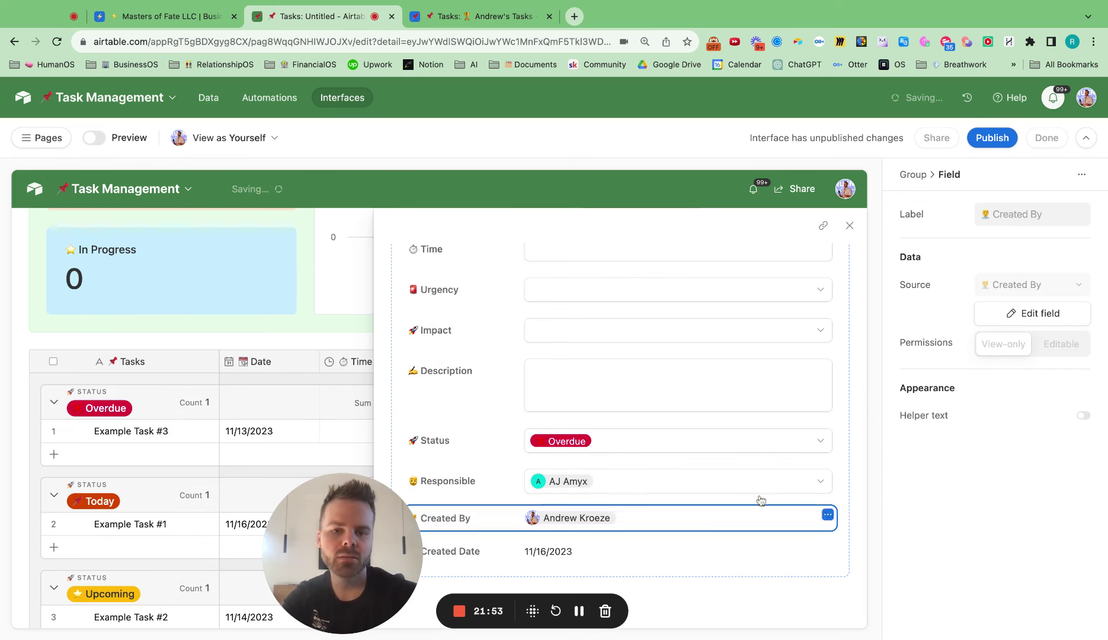
Step: Move the Responsible field to the start of the record detail layout, side by side with Date
{"action": "scroll", "coordinate": [652, 498], "scroll_direction": "down", "scroll_amount": 1}
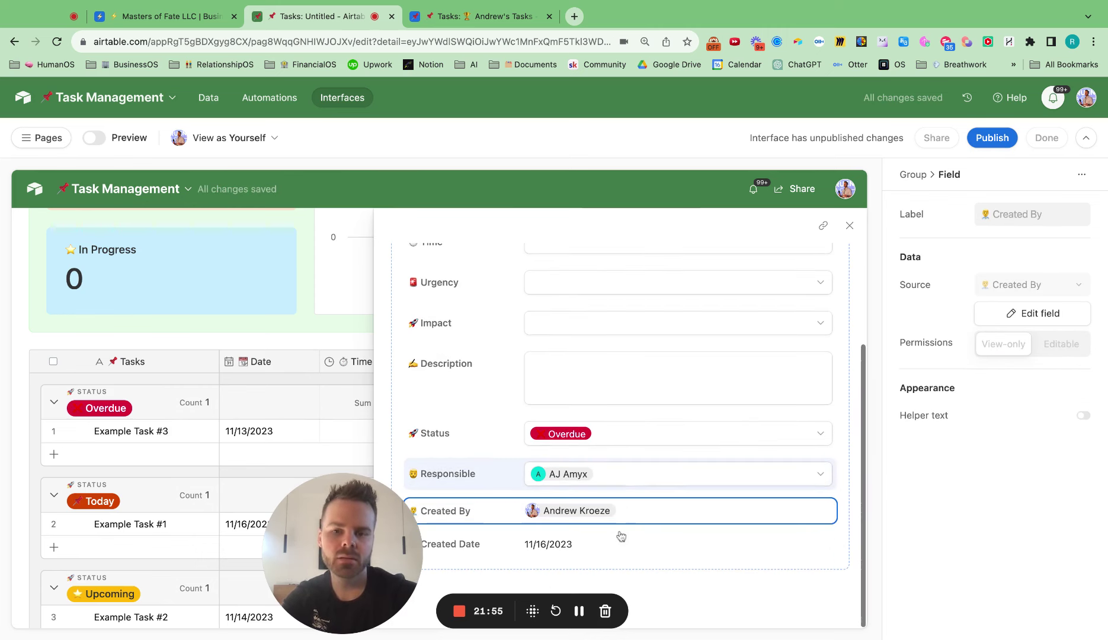
{"action": "scroll", "coordinate": [609, 468], "scroll_direction": "up", "scroll_amount": 3}
{"action": "scroll", "coordinate": [610, 459], "scroll_direction": "down", "scroll_amount": 3}
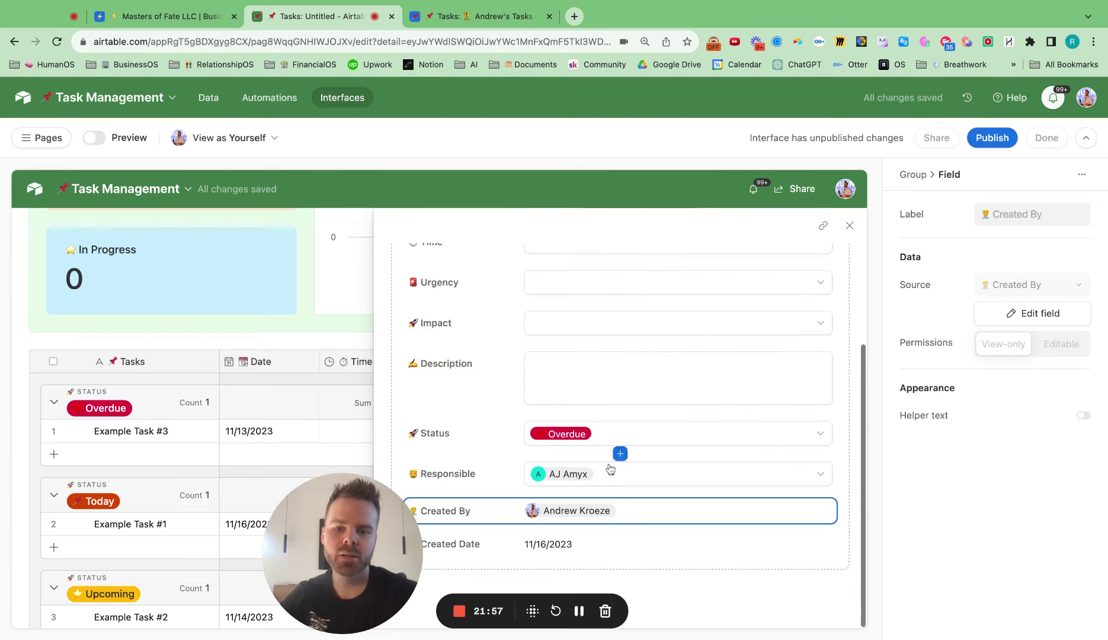
{"action": "left_click_drag", "start_coordinate": [454, 486], "coordinate": [661, 366]}
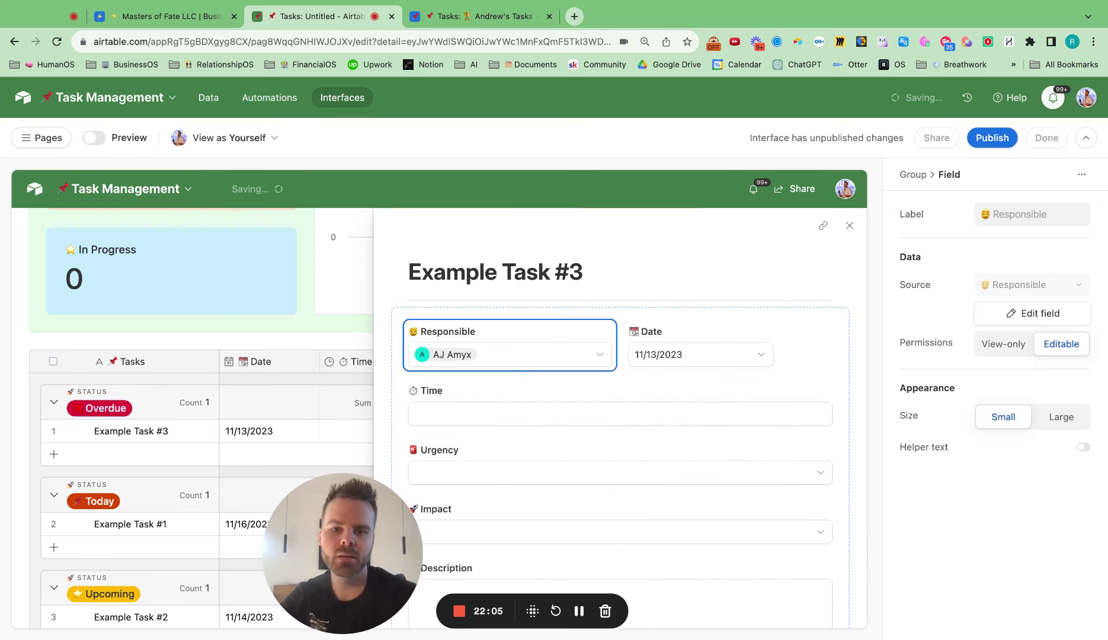
Step: Move the Status field into the first row of the record detail layout, directly after Date
{"action": "scroll", "coordinate": [571, 410], "scroll_direction": "down", "scroll_amount": 5}
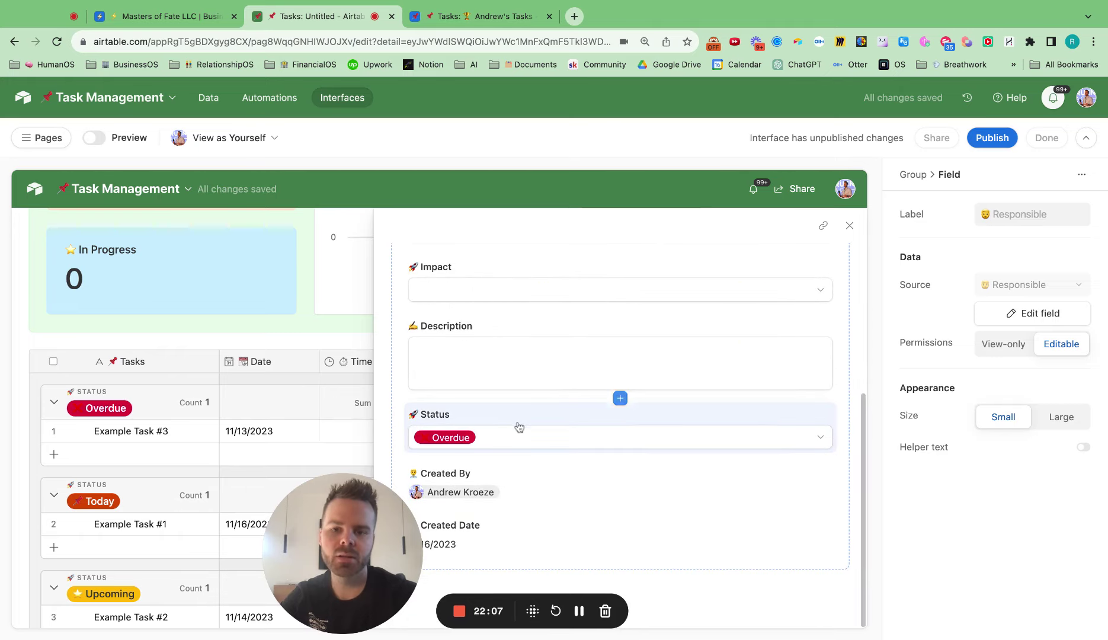
{"action": "left_click", "coordinate": [513, 425]}
{"action": "left_click_drag", "start_coordinate": [513, 424], "coordinate": [791, 357]}
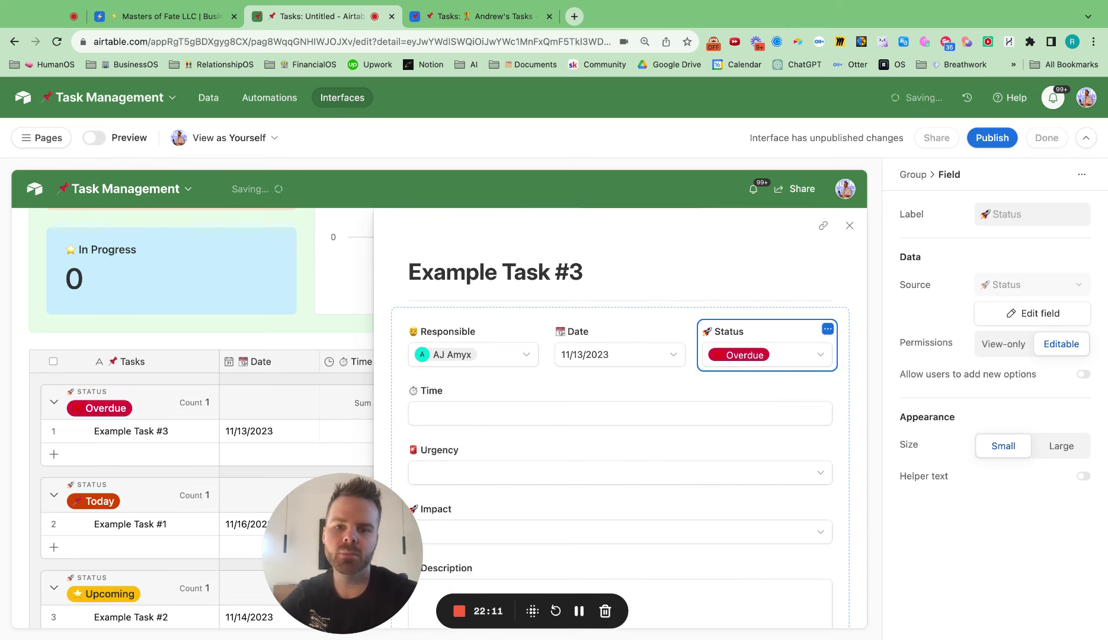
Step: Make the Tasks title field editable on the record detail page and close the record
{"action": "left_click", "coordinate": [596, 280]}
{"action": "left_click", "coordinate": [1076, 345]}
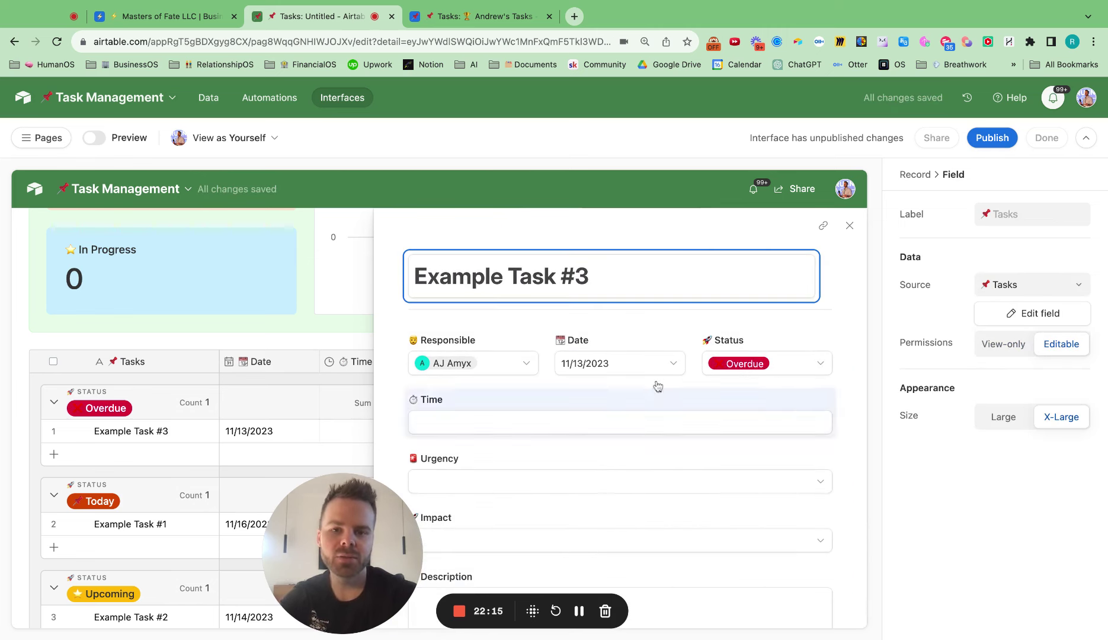
{"action": "scroll", "coordinate": [618, 383], "scroll_direction": "down", "scroll_amount": 3}
{"action": "left_click_drag", "start_coordinate": [342, 553], "coordinate": [83, 553]}
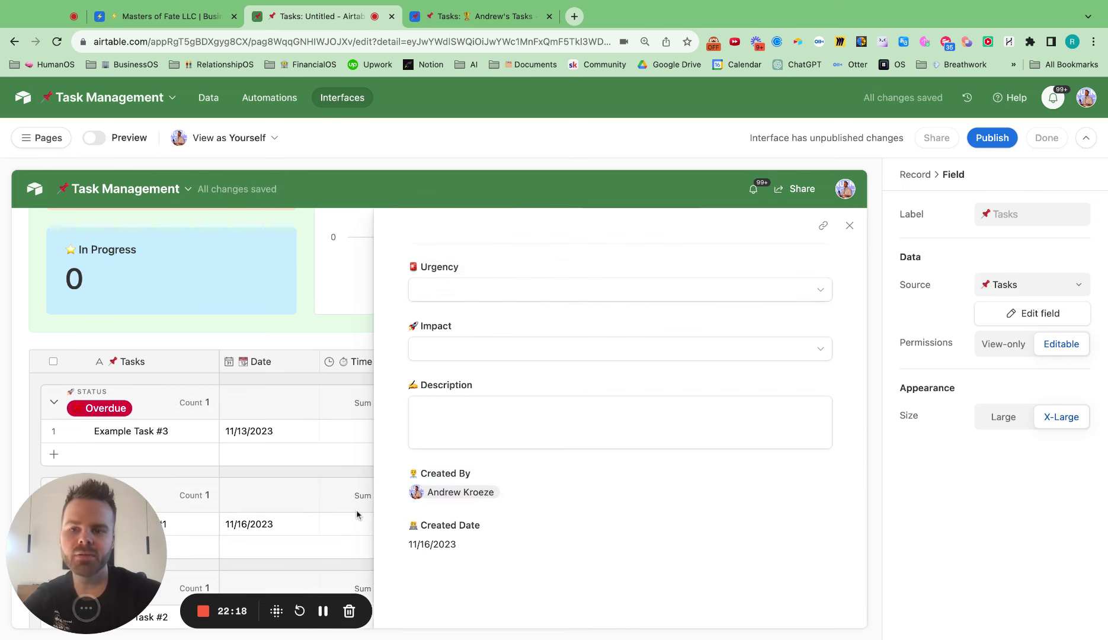
{"action": "left_click", "coordinate": [850, 225]}
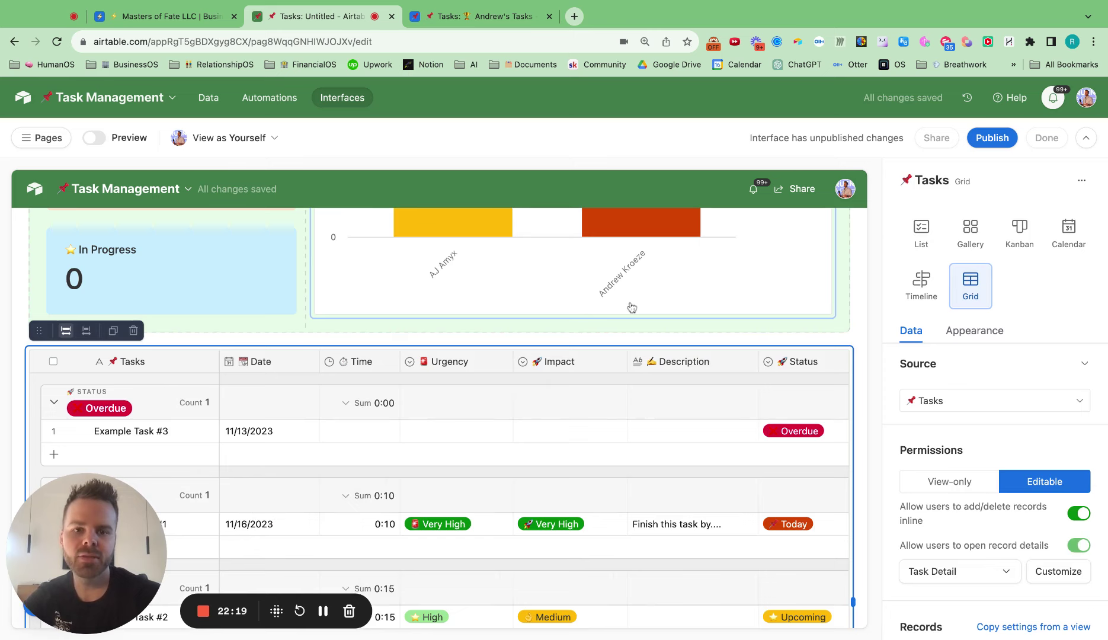
Step: Publish the Tasks interface and dismiss the offer to share it with users
{"action": "scroll", "coordinate": [572, 305], "scroll_direction": "up", "scroll_amount": 5}
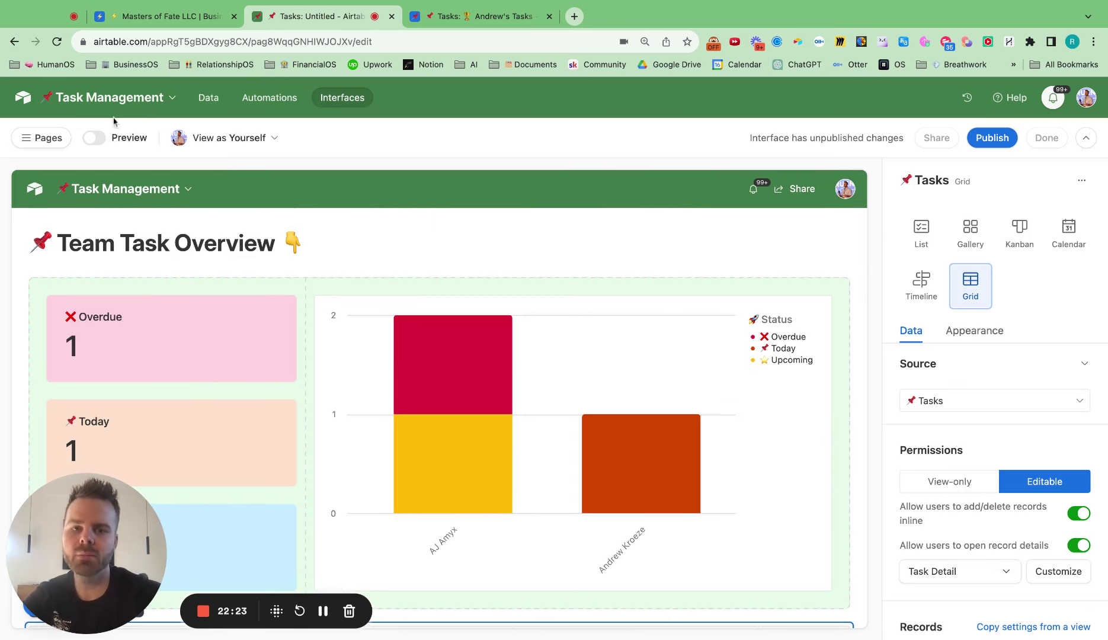
{"action": "left_click", "coordinate": [991, 139]}
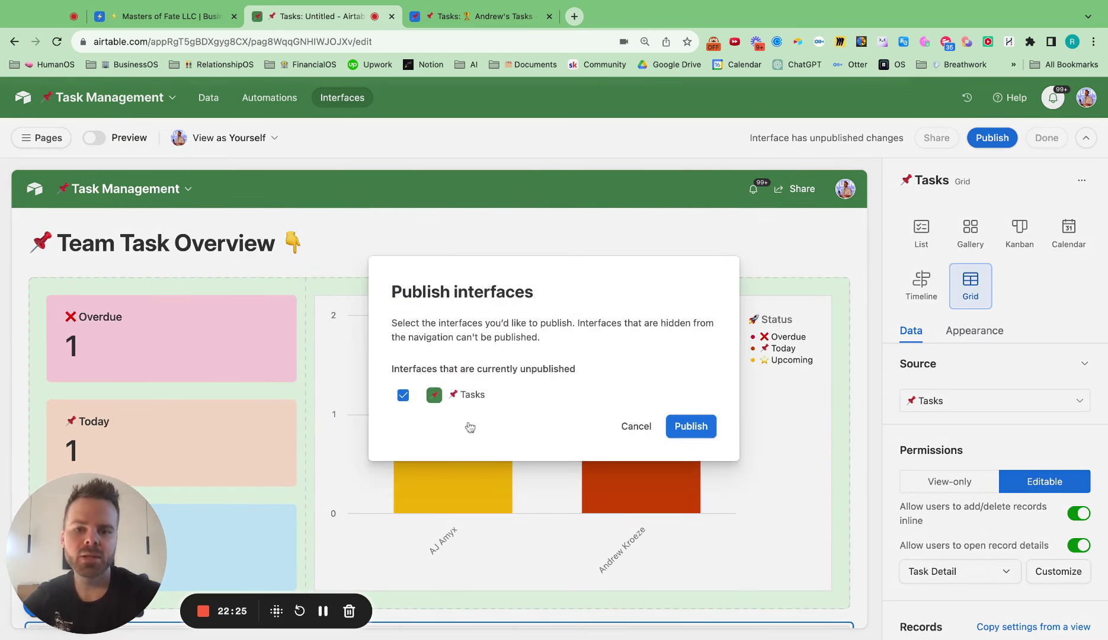
{"action": "left_click", "coordinate": [701, 427]}
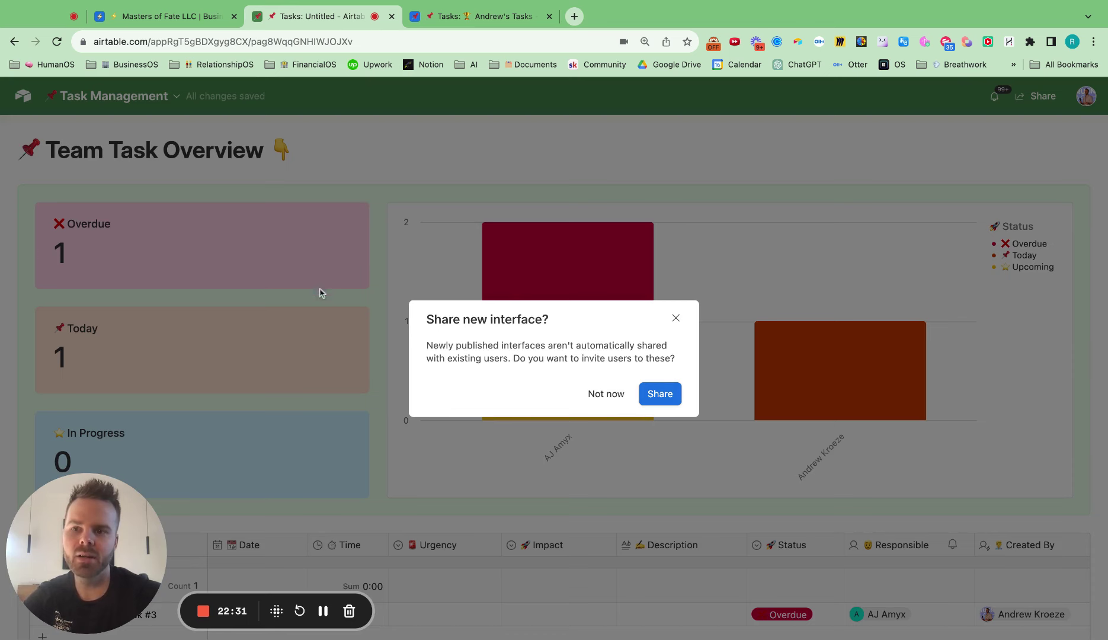
{"action": "left_click", "coordinate": [676, 320]}
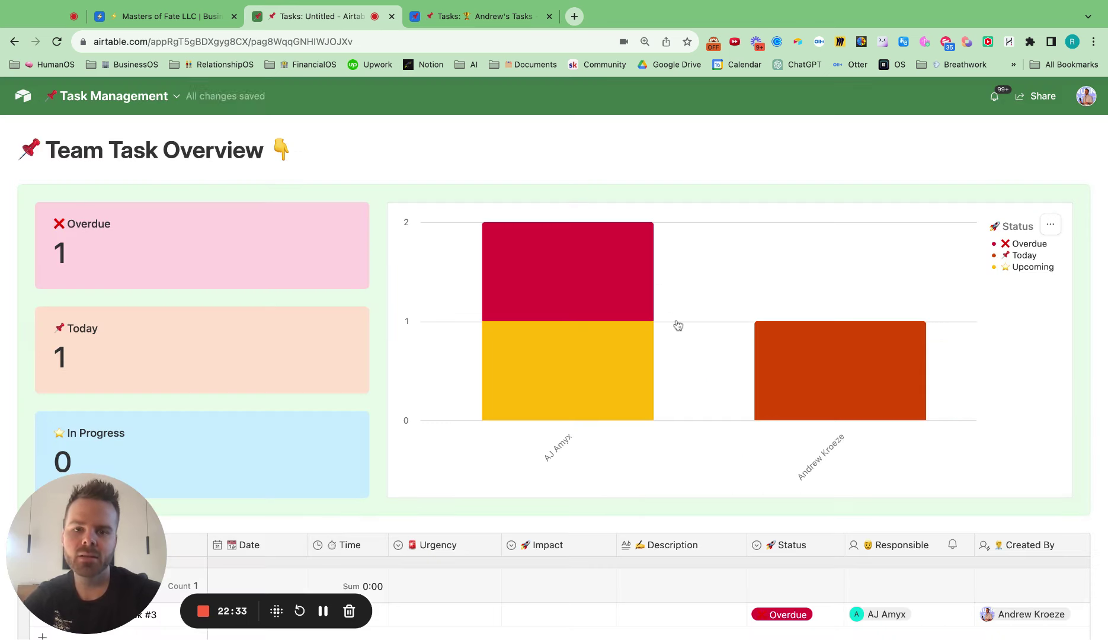
Step: Reopen the interface for editing and rename its untitled page as "📌 Task Overview"
{"action": "left_click", "coordinate": [101, 102]}
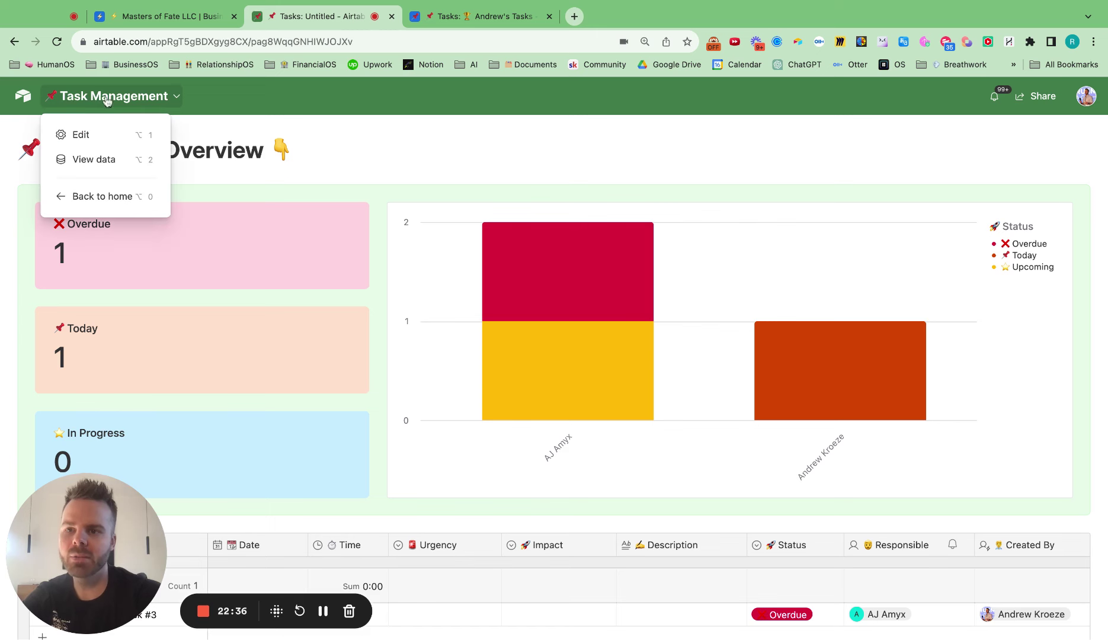
{"action": "left_click", "coordinate": [96, 141]}
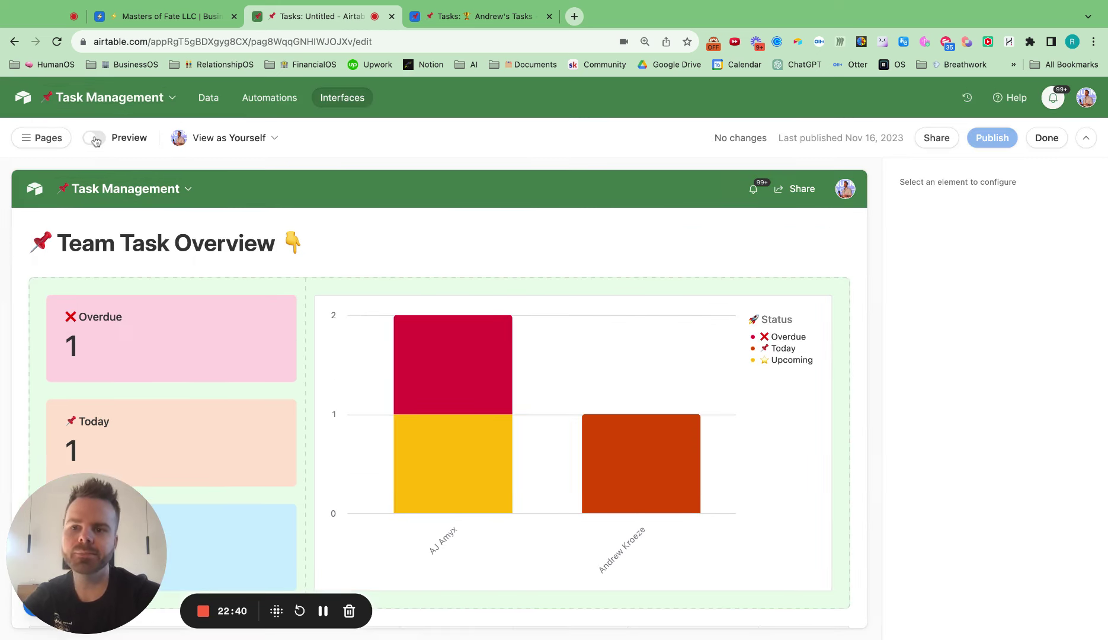
{"action": "left_click", "coordinate": [34, 135]}
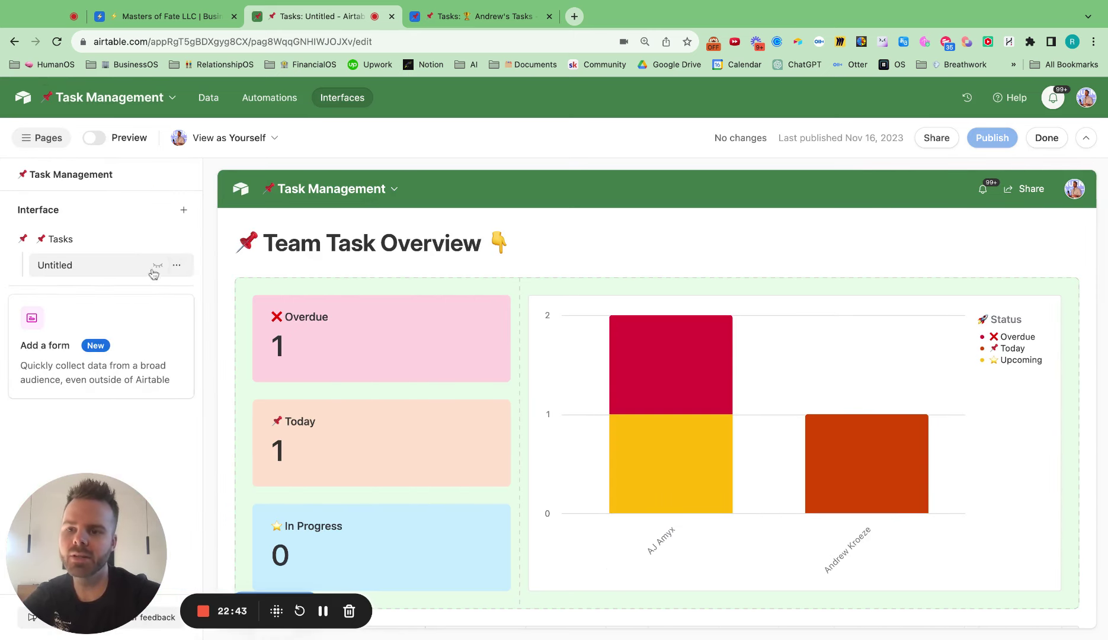
{"action": "left_click", "coordinate": [176, 268]}
{"action": "left_click", "coordinate": [216, 296]}
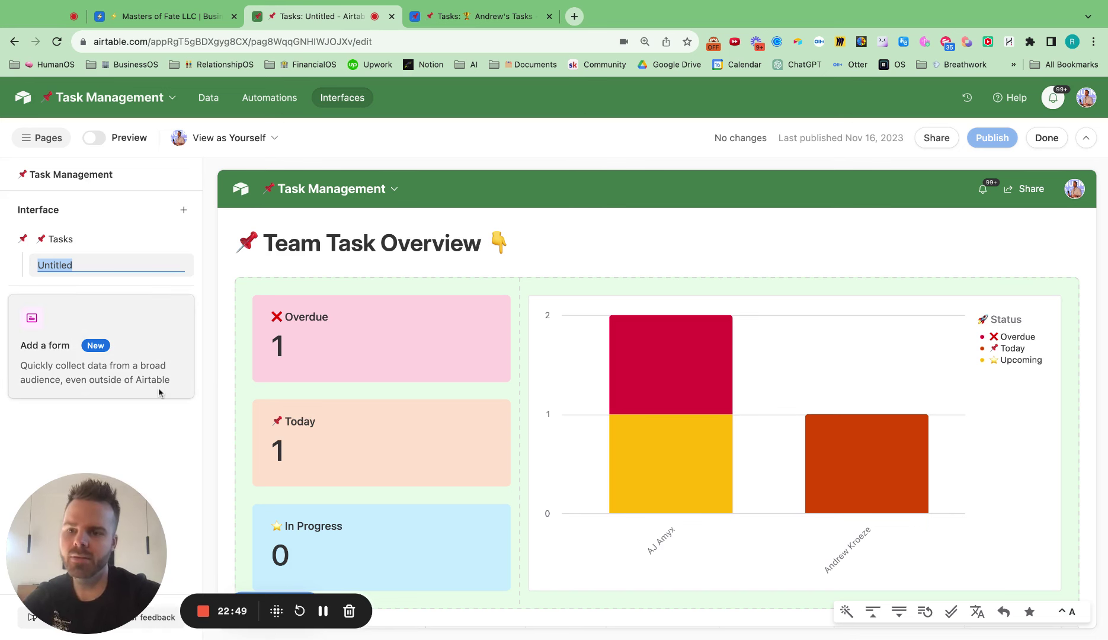
{"action": "type", "text": "📌"}
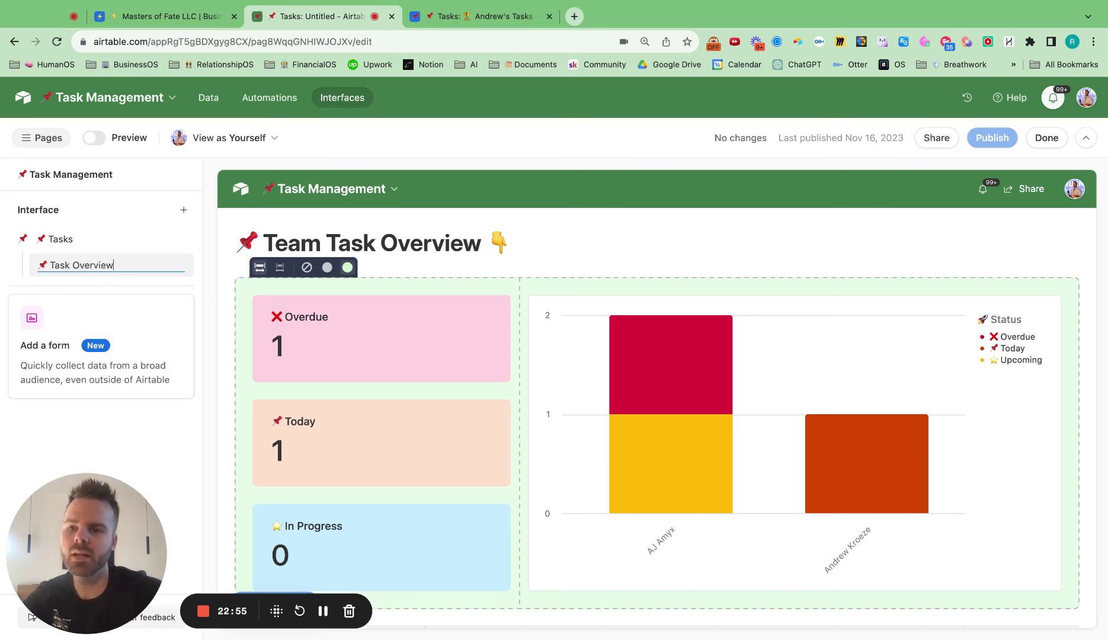
{"action": "type", "text": "Task Overview"}
{"action": "key", "text": "Return"}
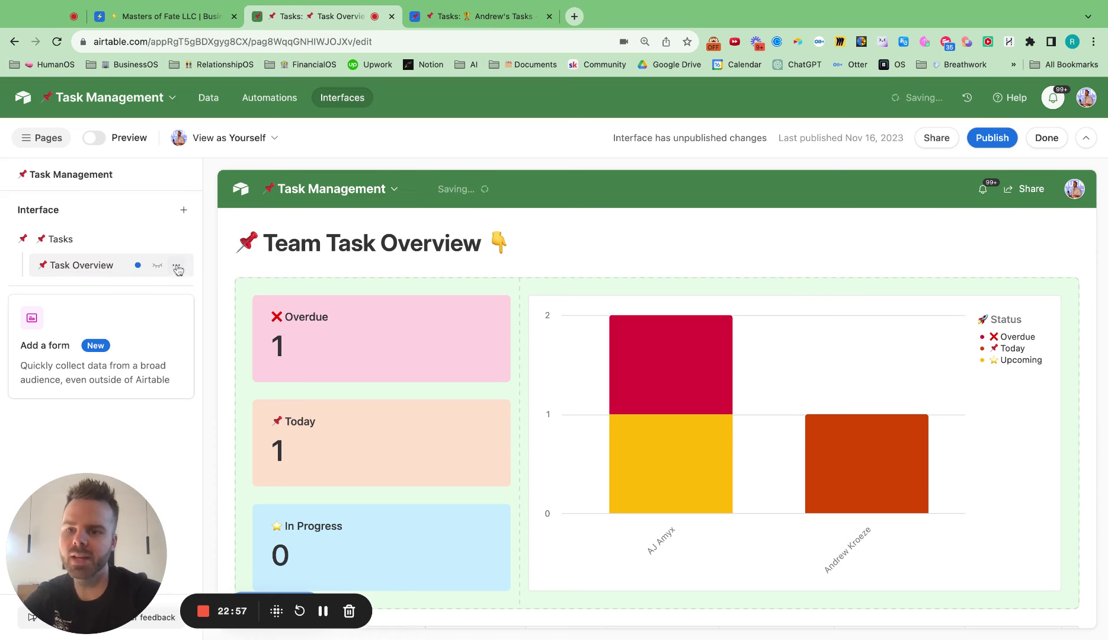
Step: Duplicate the Task Overview page within the Tasks interface and rename the copy with the team member's first name plus "Tasks"
{"action": "left_click", "coordinate": [176, 268]}
{"action": "left_click", "coordinate": [214, 351]}
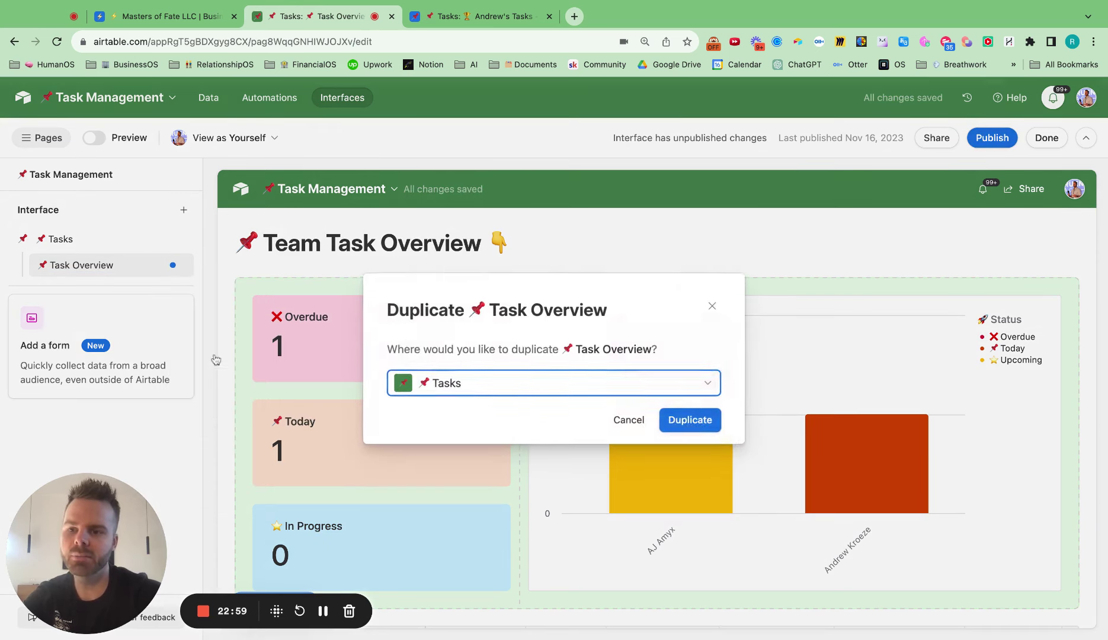
{"action": "left_click", "coordinate": [697, 425]}
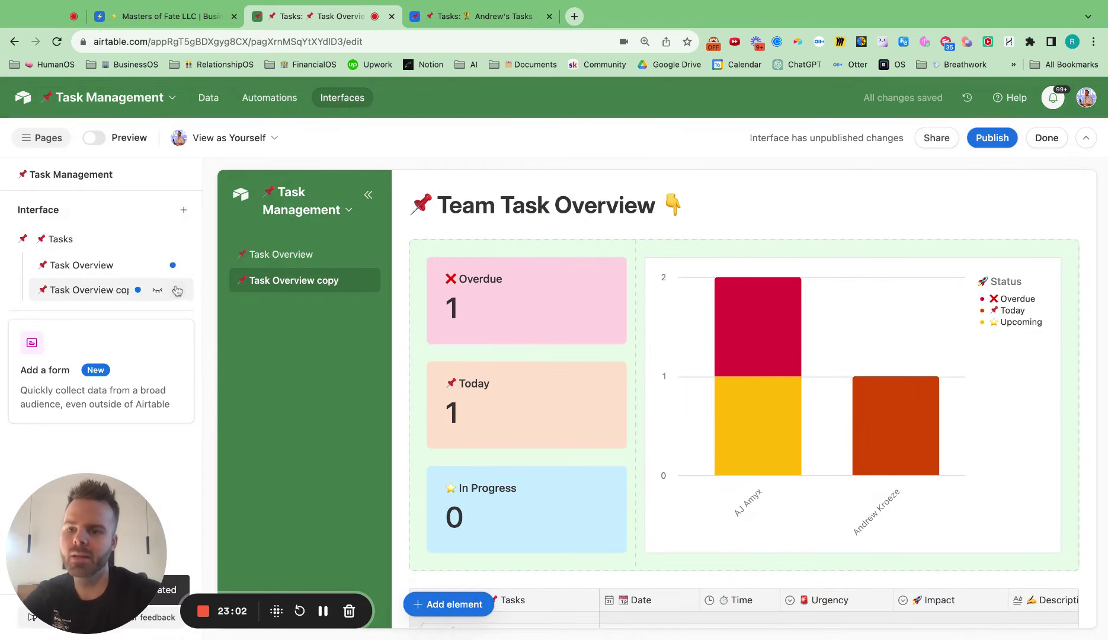
{"action": "left_click", "coordinate": [176, 290]}
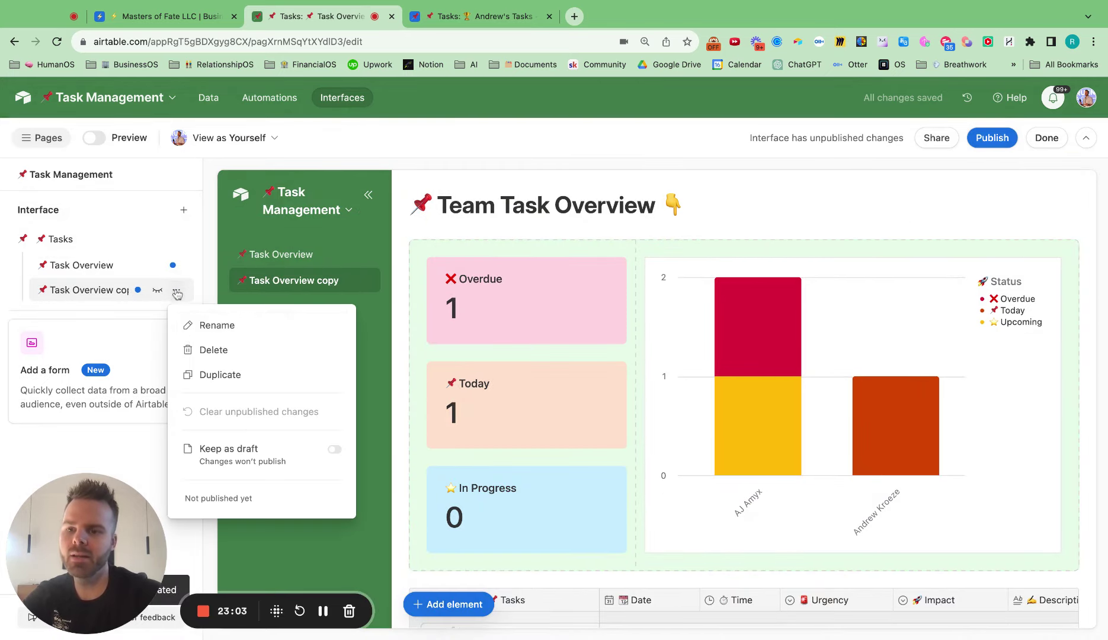
{"action": "left_click", "coordinate": [202, 327]}
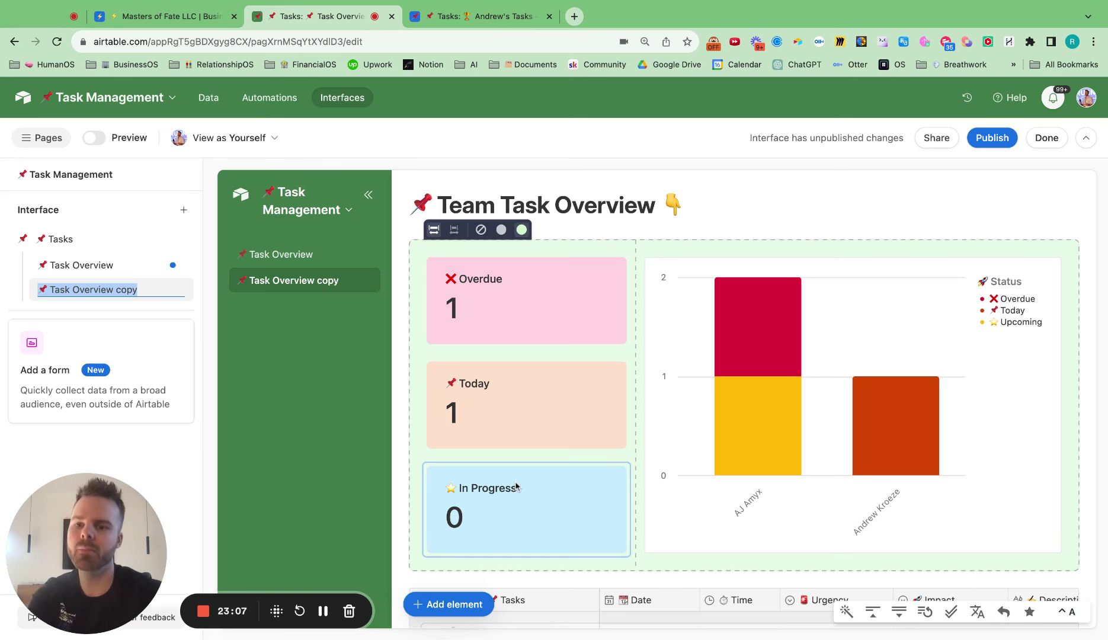
{"action": "type", "text": "Andrew's Tasks"}
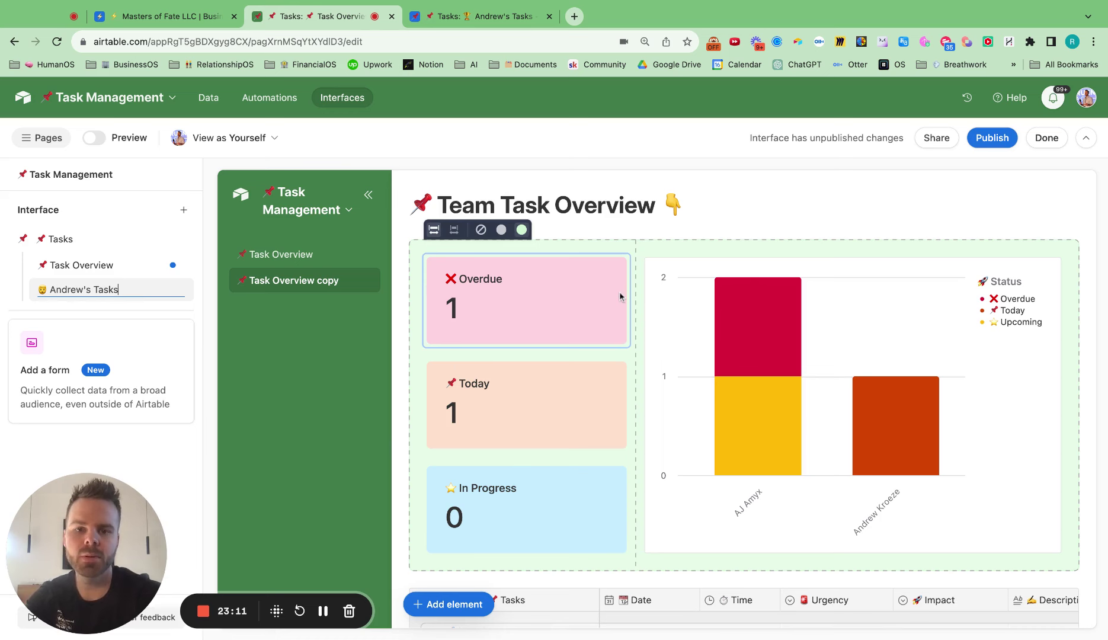
{"action": "left_click", "coordinate": [547, 303]}
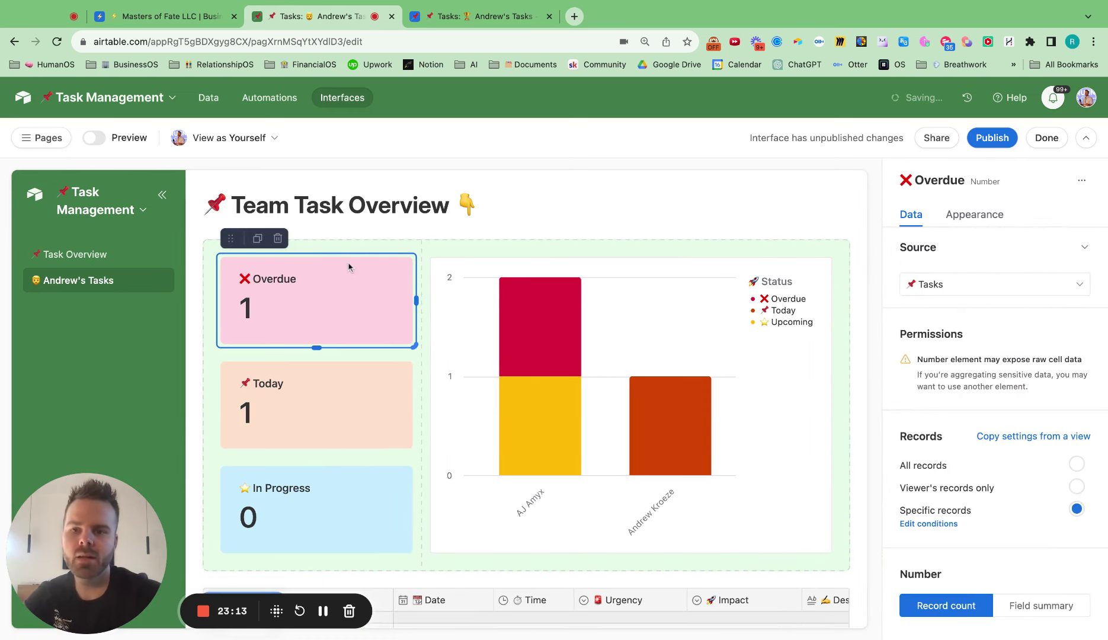
{"action": "left_click", "coordinate": [277, 237]}
{"action": "left_click", "coordinate": [290, 322]}
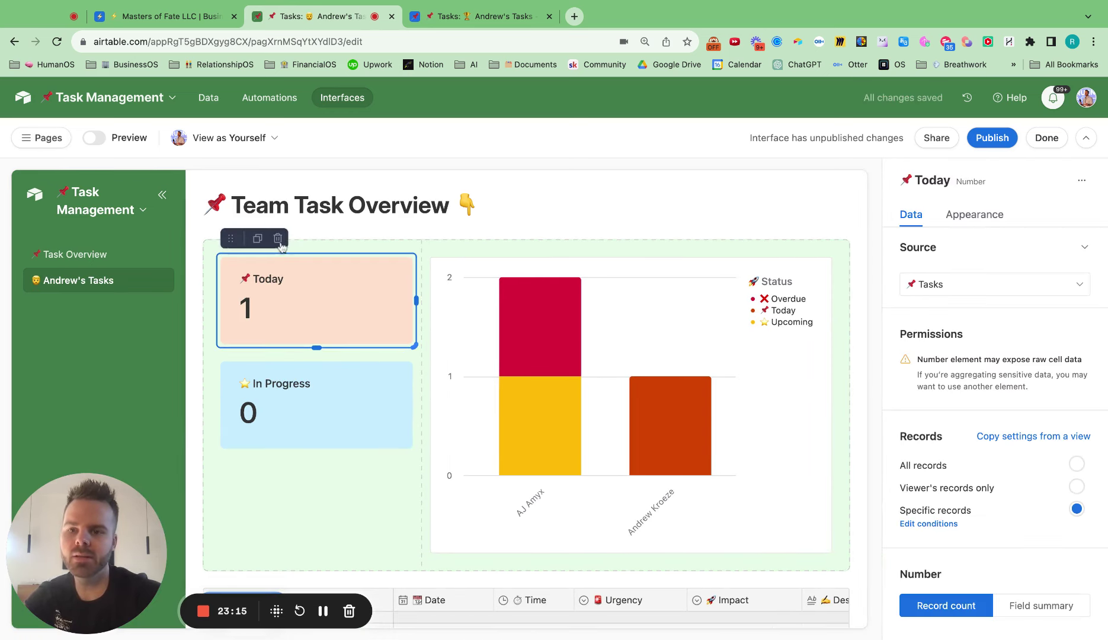
{"action": "left_click", "coordinate": [278, 237]}
{"action": "mouse_move", "coordinate": [278, 241]}
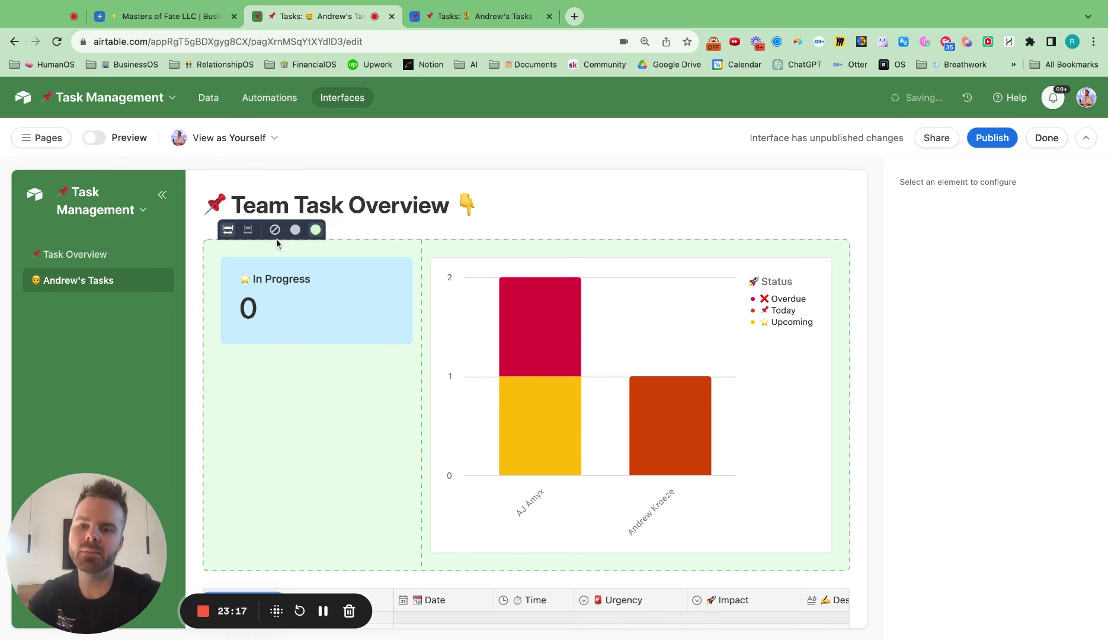
{"action": "key", "text": "super+z"}
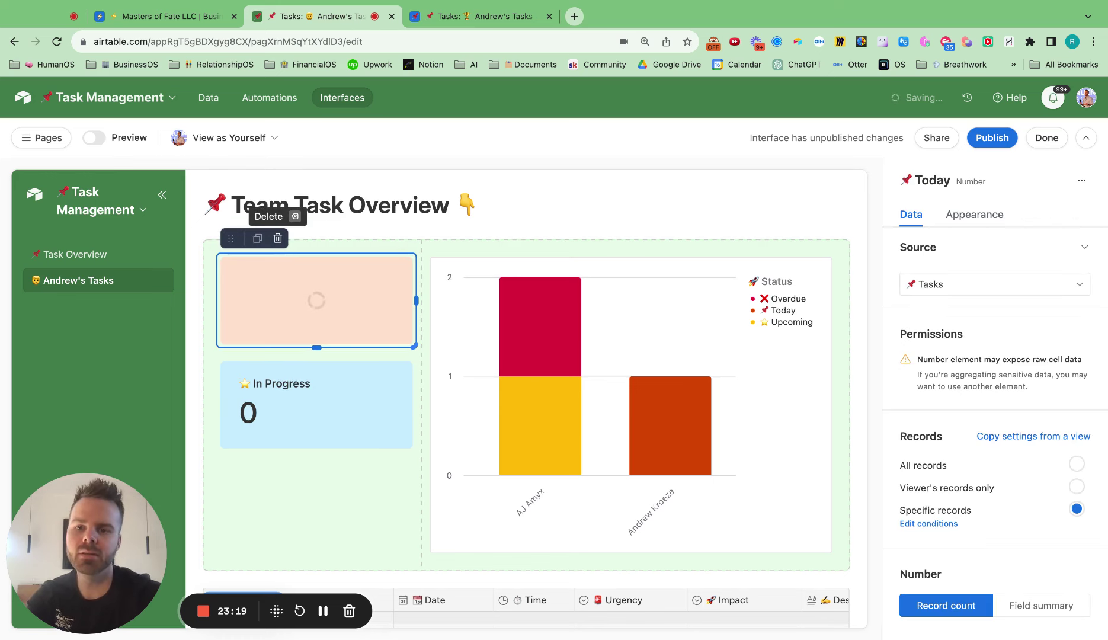
{"action": "key", "text": "super+z"}
Step: Delete the bar chart from the duplicated page and arrange the Overdue, Today and In Progress cards side by side in one row
{"action": "left_click", "coordinate": [512, 322]}
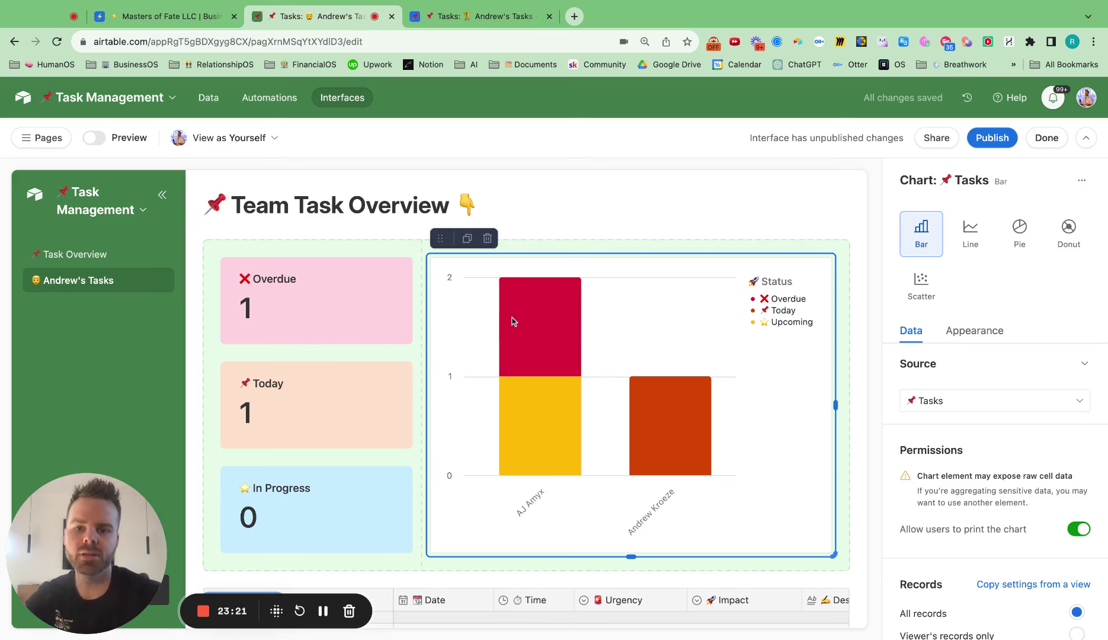
{"action": "left_click", "coordinate": [487, 239]}
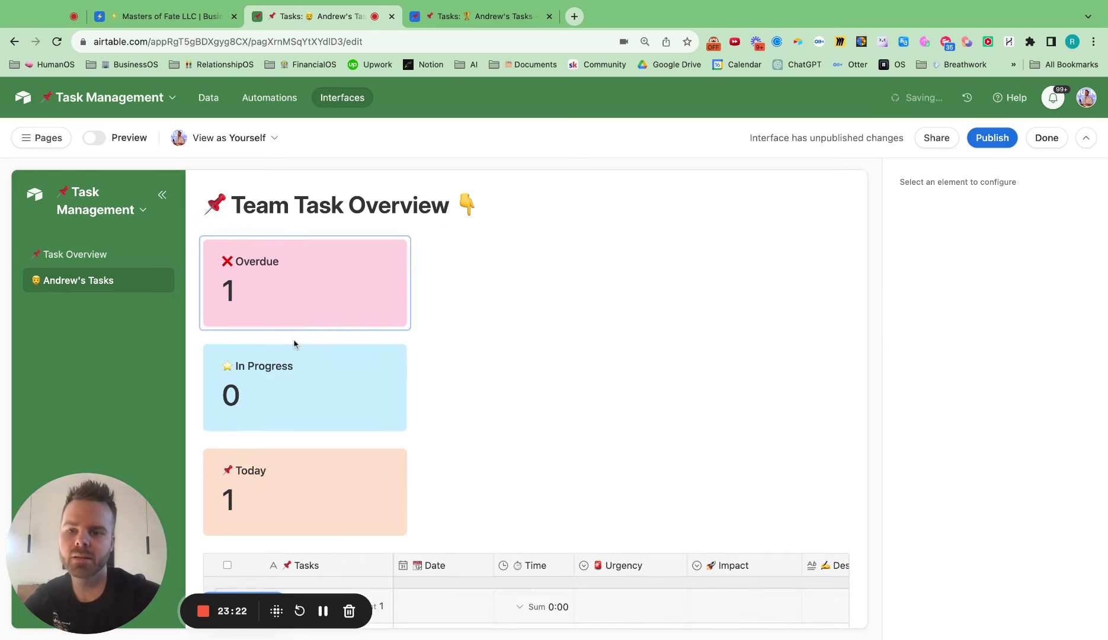
{"action": "left_click", "coordinate": [272, 385]}
{"action": "left_click", "coordinate": [250, 481]}
{"action": "left_click_drag", "start_coordinate": [213, 430], "coordinate": [498, 296]}
{"action": "left_click", "coordinate": [247, 435]}
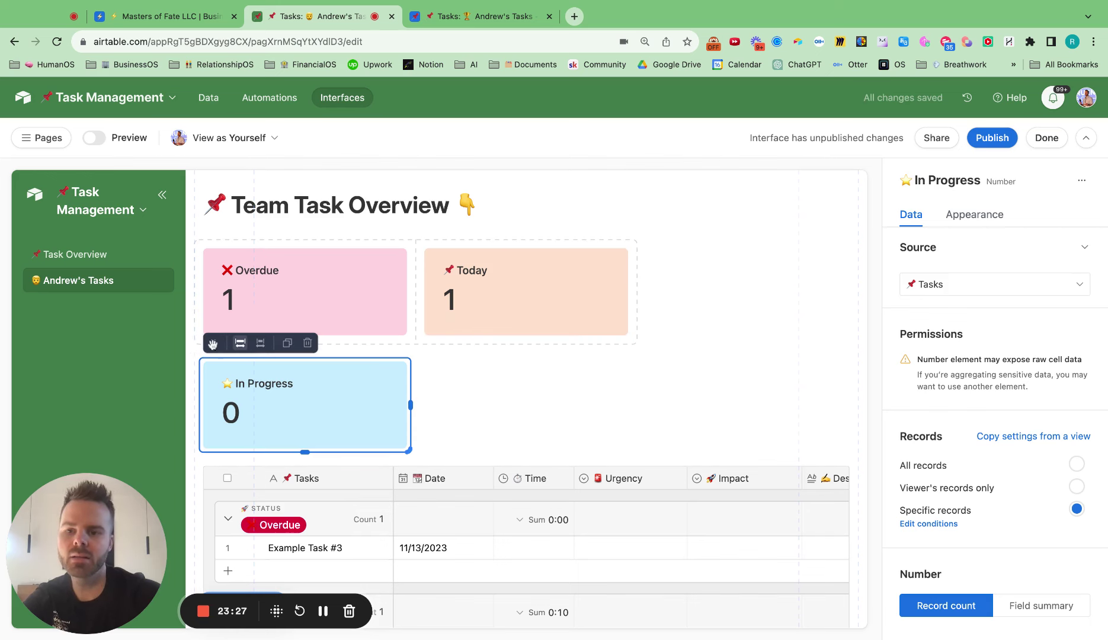
{"action": "left_click_drag", "start_coordinate": [213, 345], "coordinate": [234, 299]}
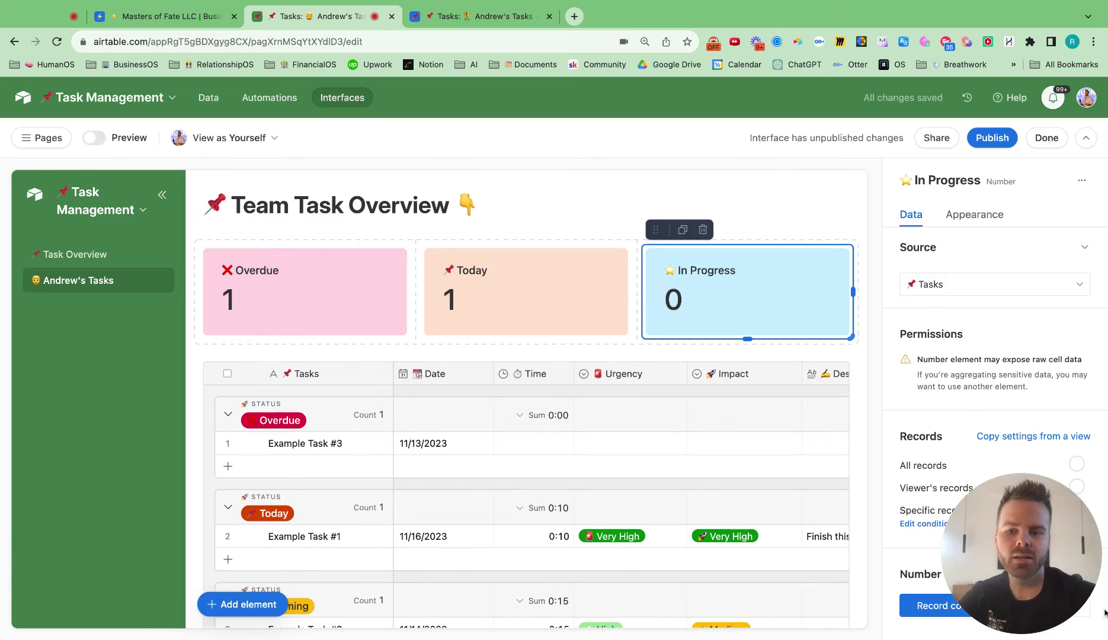
Step: Add a Filter element above the Team Task Overview heading on the duplicated page
{"action": "left_click", "coordinate": [256, 595]}
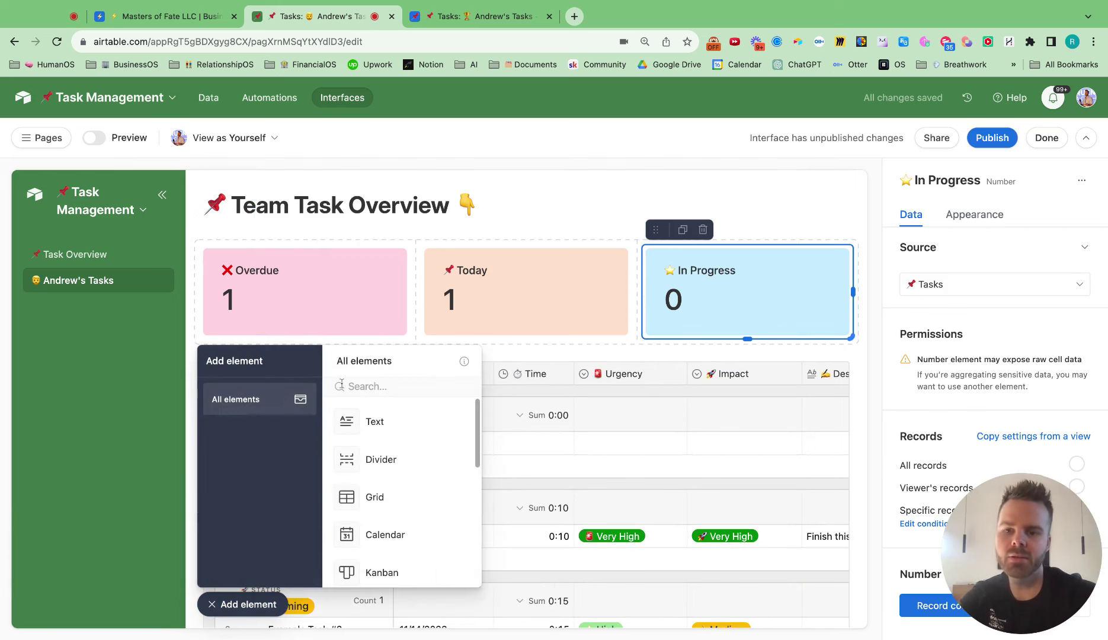
{"action": "type", "text": "gl"}
{"action": "key", "text": "BackSpace"}
{"action": "key", "text": "BackSpace"}
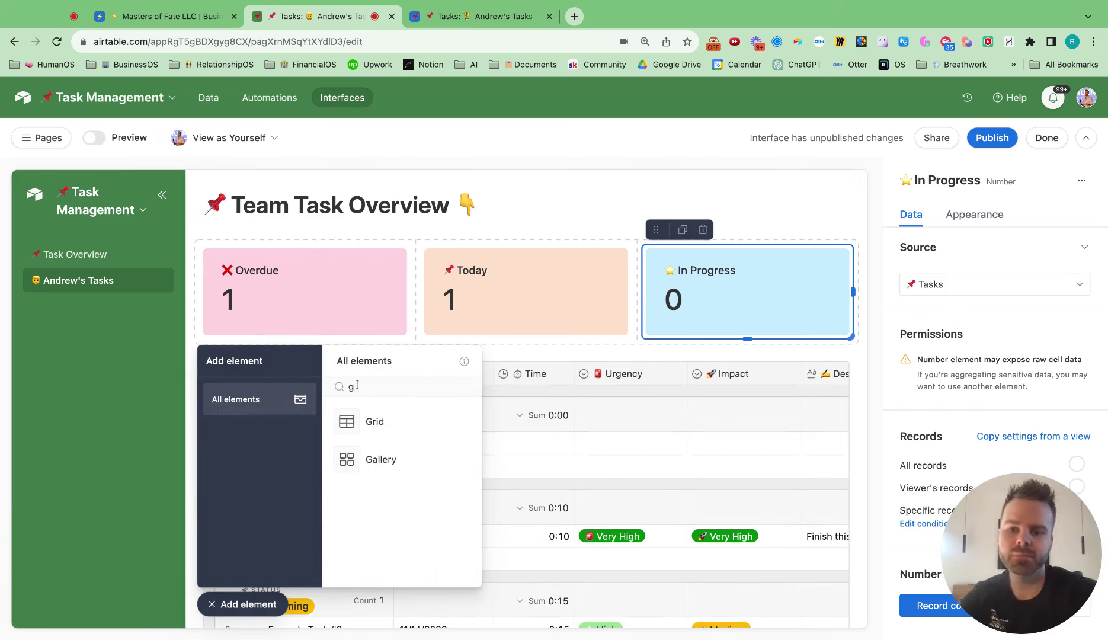
{"action": "type", "text": "f"}
{"action": "type", "text": "ilt"}
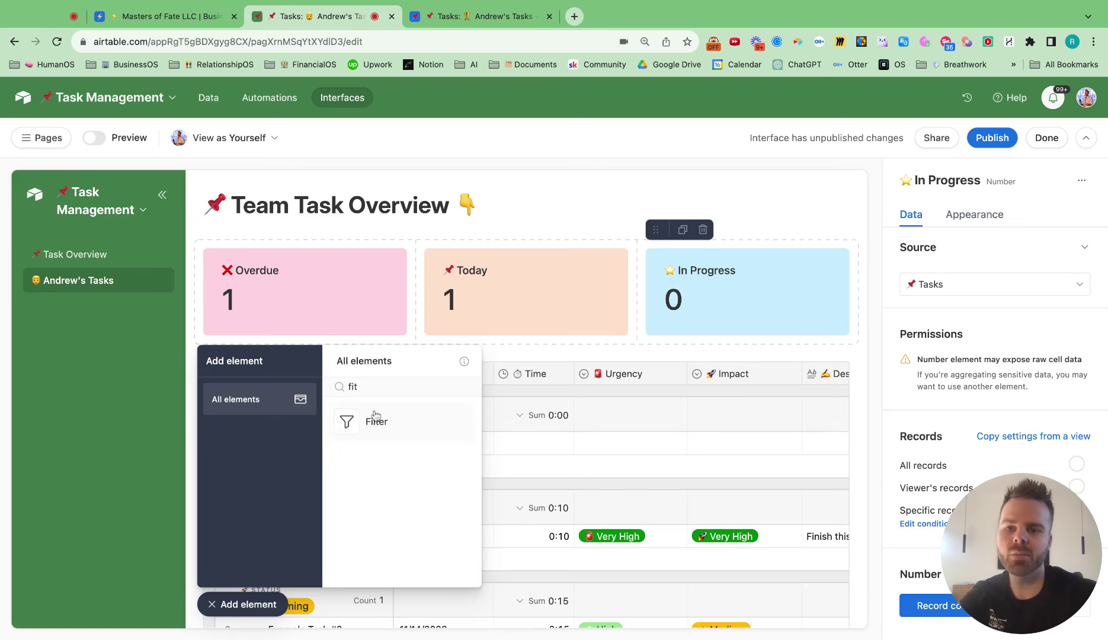
{"action": "left_click", "coordinate": [384, 418]}
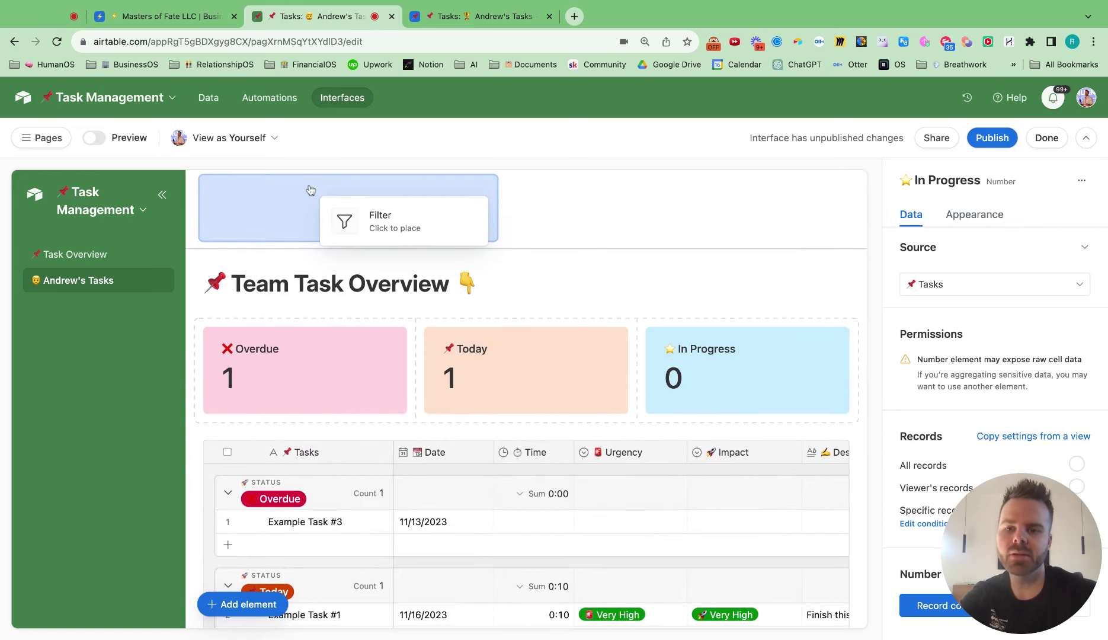
{"action": "left_click", "coordinate": [311, 190]}
{"action": "left_click", "coordinate": [242, 605]}
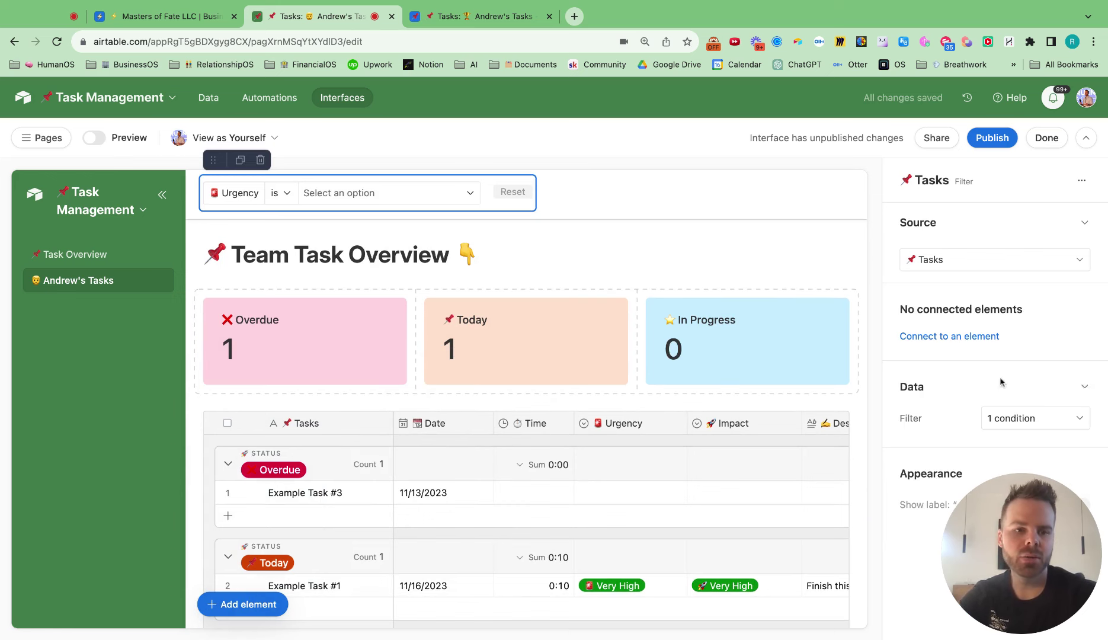
Step: Connect the filter to the Overdue and Today number cards
{"action": "left_click", "coordinate": [960, 338]}
{"action": "left_click", "coordinate": [954, 387]}
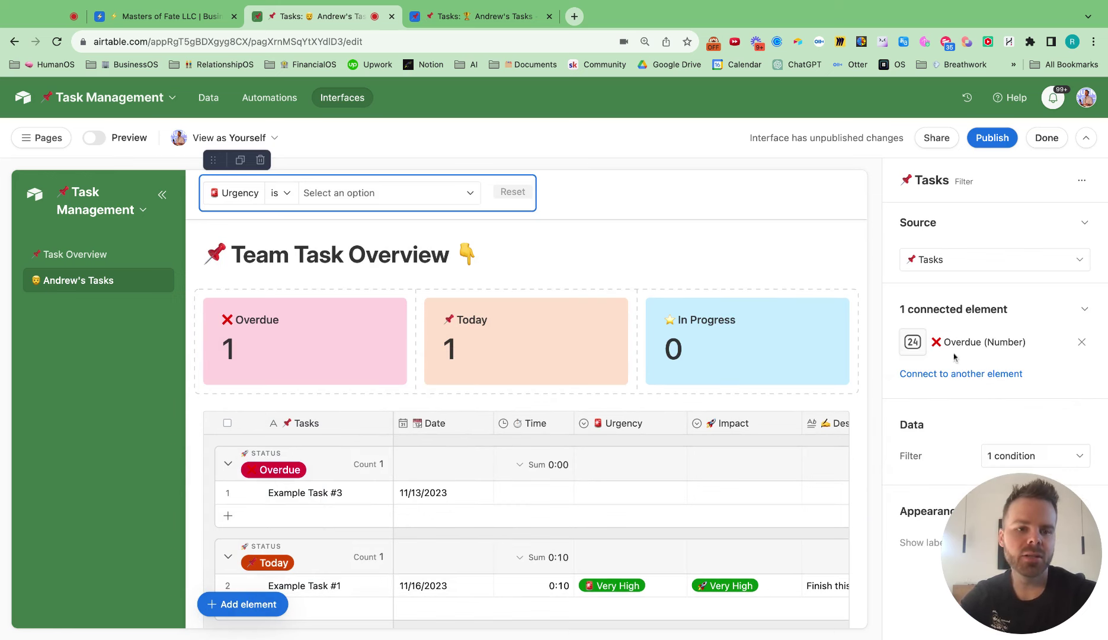
{"action": "left_click", "coordinate": [955, 373]}
{"action": "left_click", "coordinate": [949, 420]}
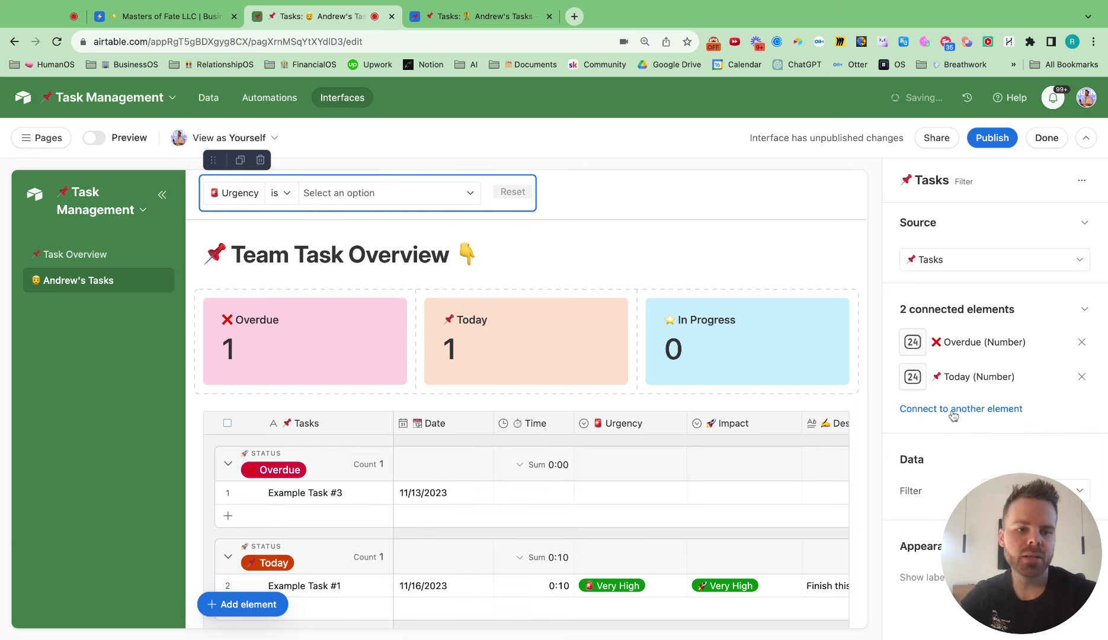
Step: Connect the filter to the In Progress number card and the Tasks grid as well
{"action": "left_click", "coordinate": [948, 408]}
{"action": "left_click", "coordinate": [944, 466]}
{"action": "left_click", "coordinate": [943, 445]}
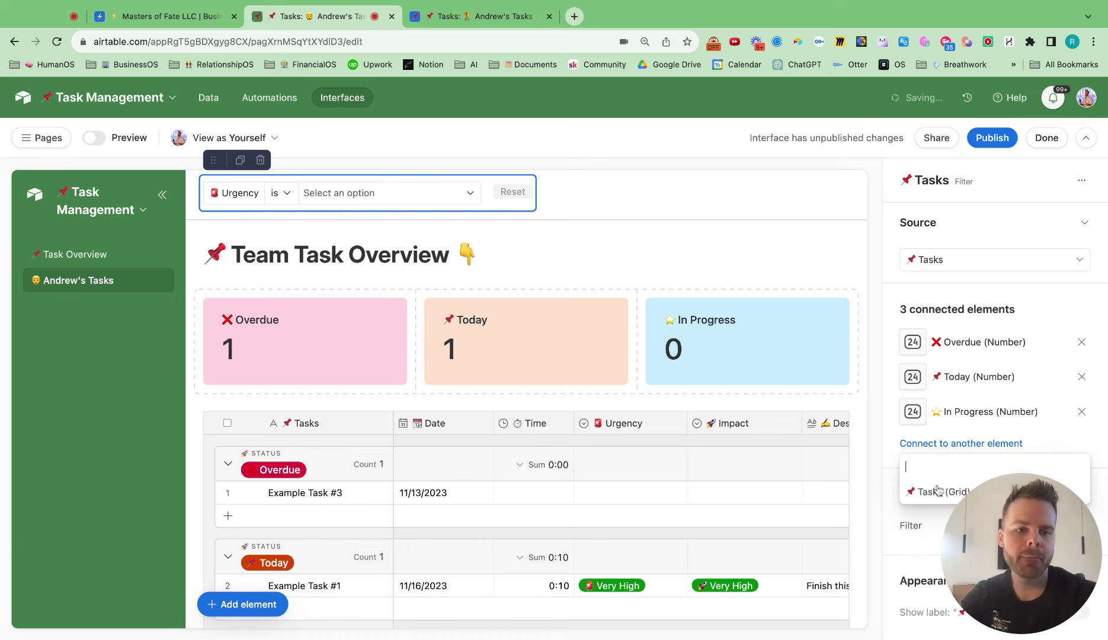
{"action": "left_click", "coordinate": [935, 494]}
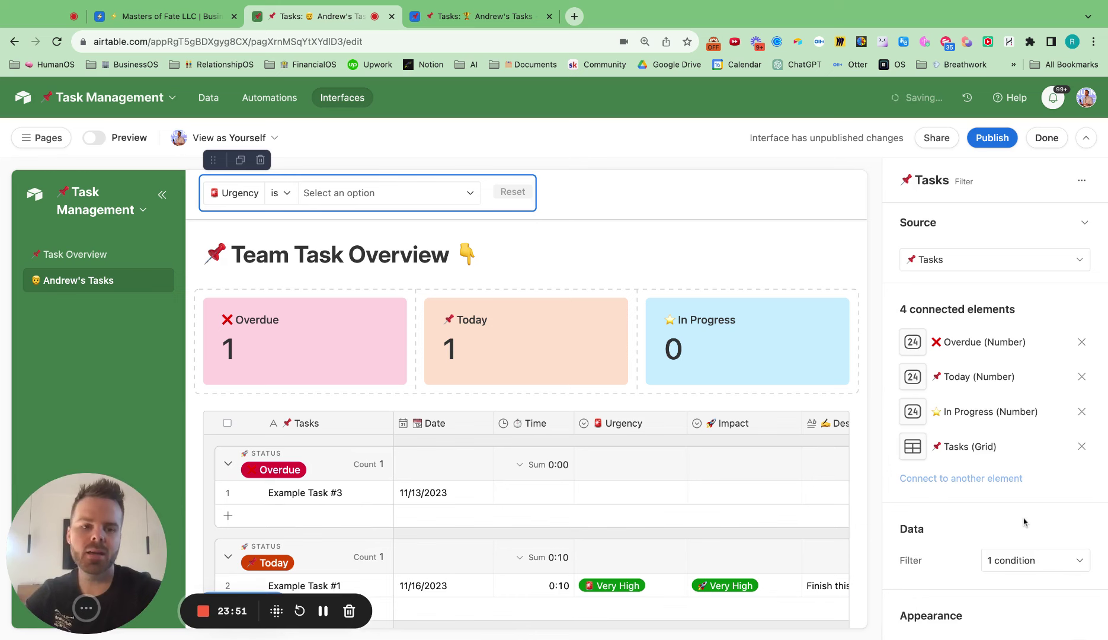
Step: Add a Responsible condition to the filter, order it before Urgency, and set its user to the team member
{"action": "left_click", "coordinate": [1015, 560]}
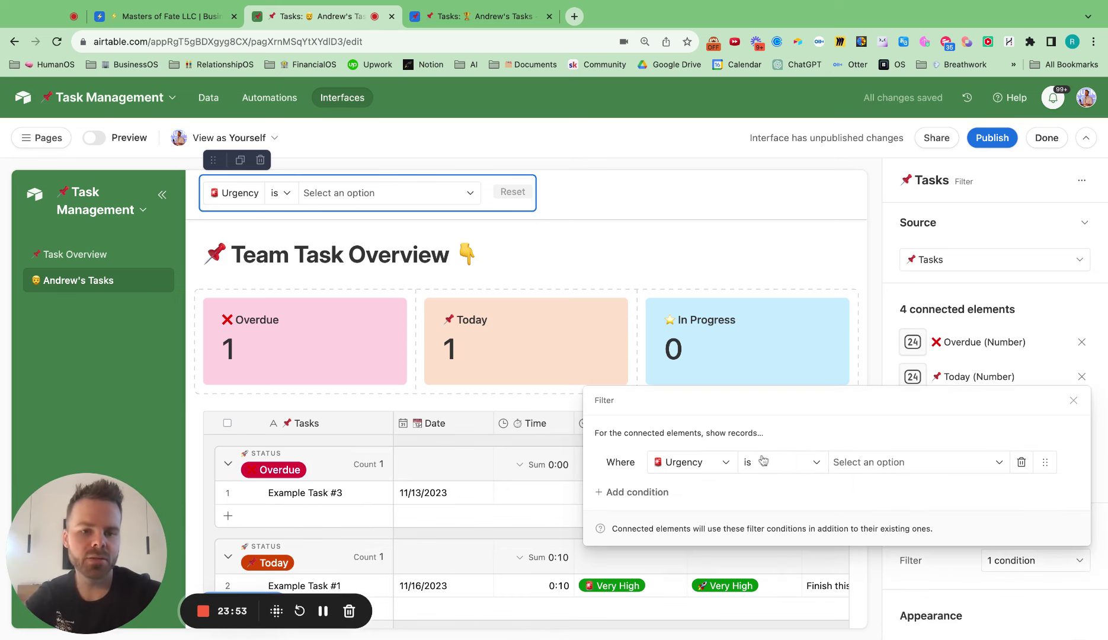
{"action": "left_click", "coordinate": [646, 493]}
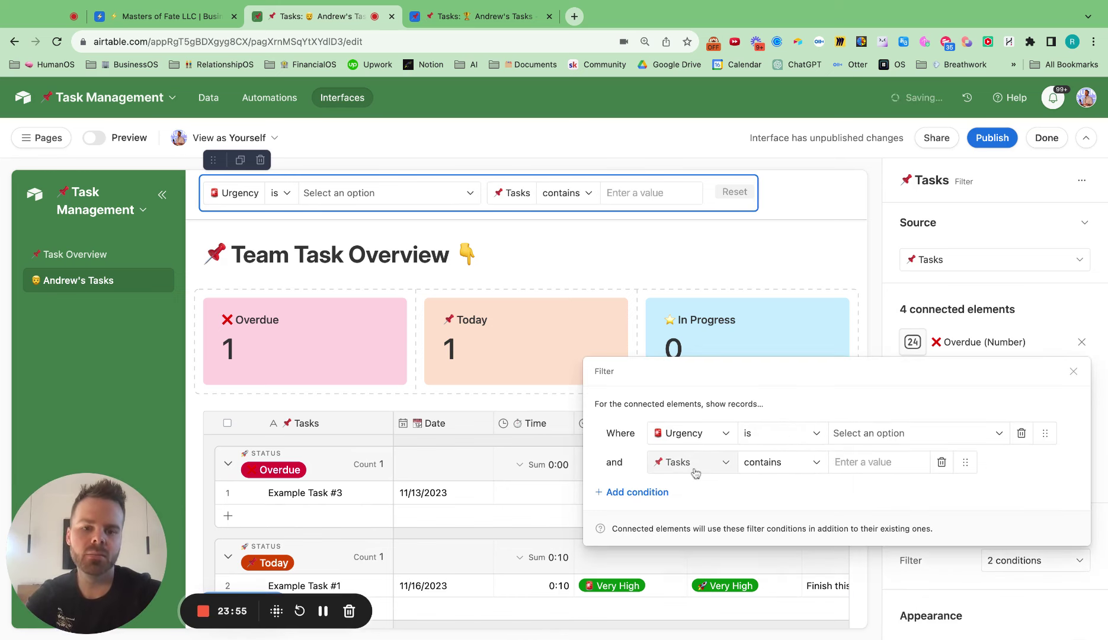
{"action": "left_click", "coordinate": [696, 469]}
{"action": "type", "text": "re"}
{"action": "left_click", "coordinate": [676, 390]}
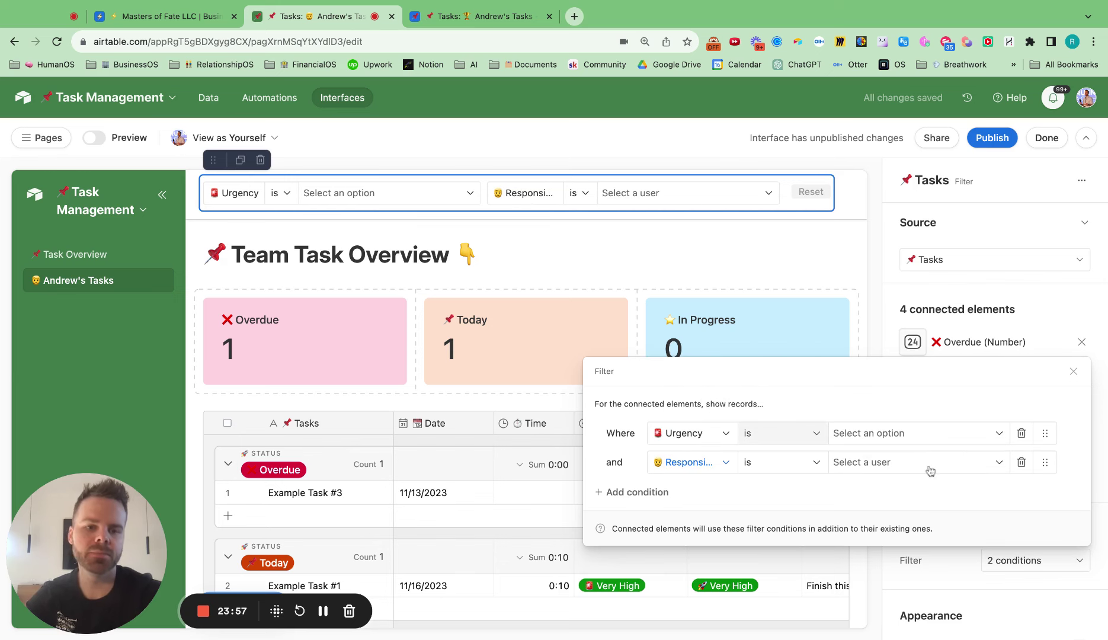
{"action": "left_click_drag", "start_coordinate": [1044, 464], "coordinate": [939, 446]}
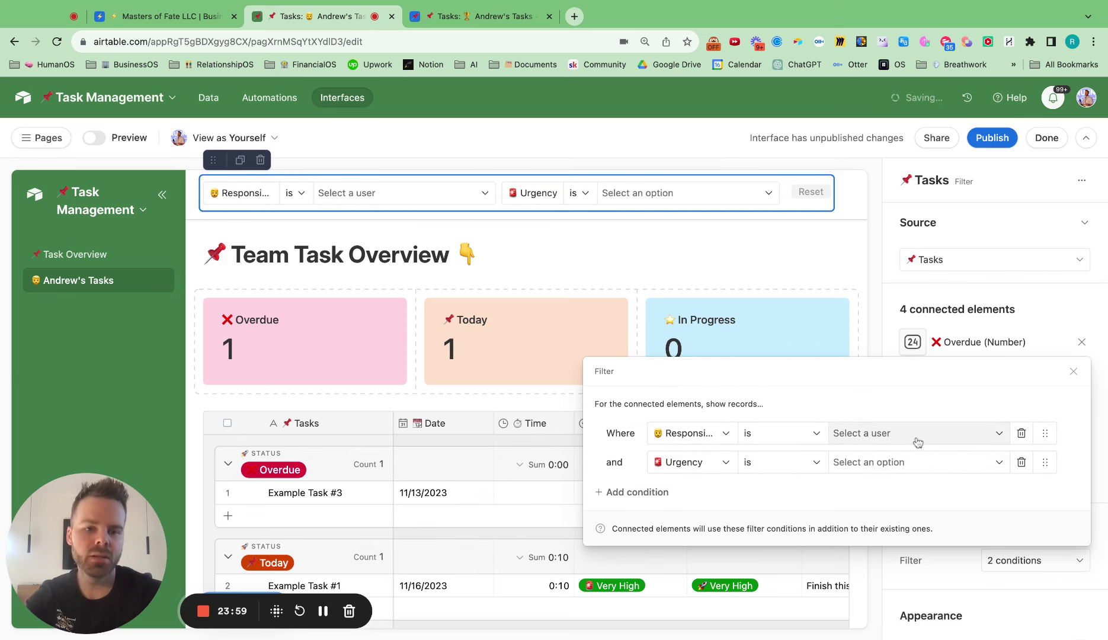
{"action": "left_click", "coordinate": [891, 436]}
{"action": "left_click", "coordinate": [869, 508]}
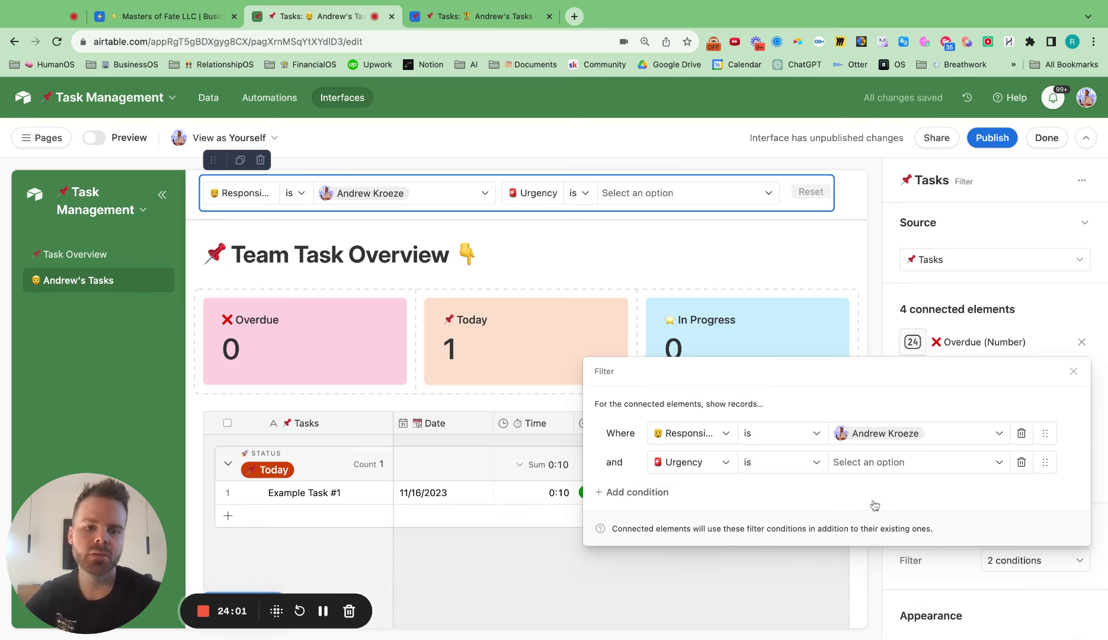
{"action": "left_click", "coordinate": [377, 311]}
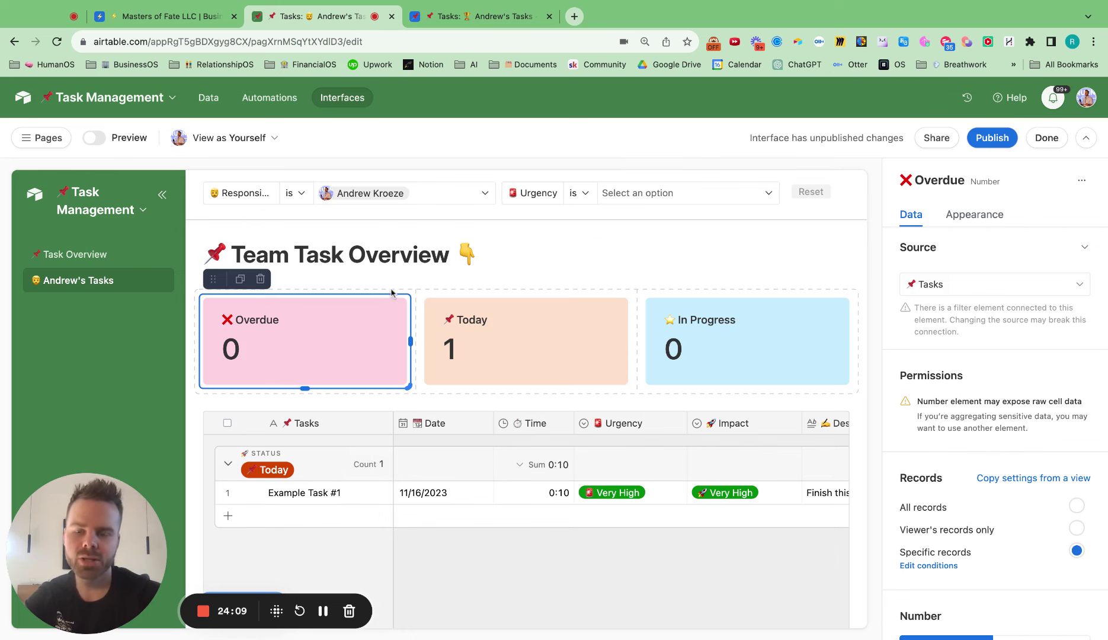
Step: Replace "Team Task Overview" in the page heading with "My Tasks" preceded by a pushpin emoji, keeping the pointing-hand emoji
{"action": "left_click", "coordinate": [422, 264]}
{"action": "left_click_drag", "start_coordinate": [431, 256], "coordinate": [205, 256]}
{"action": "left_click", "coordinate": [460, 262]}
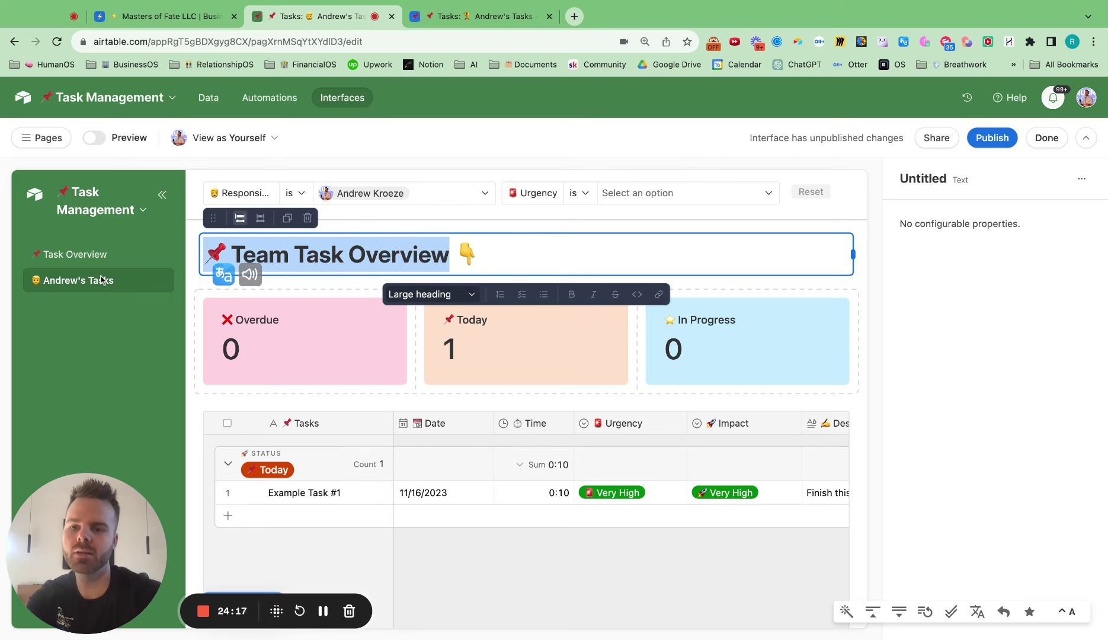
{"action": "type", "text": "🧔"}
{"action": "key", "text": "BackSpace"}
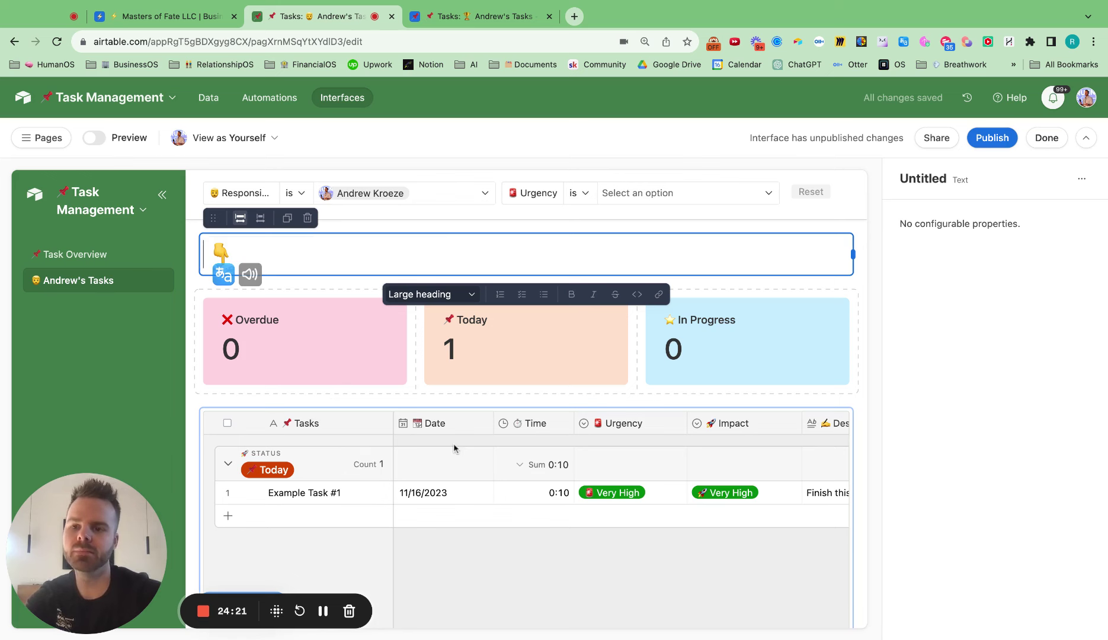
{"action": "type", "text": "📌"}
{"action": "type", "text": "Tasks"}
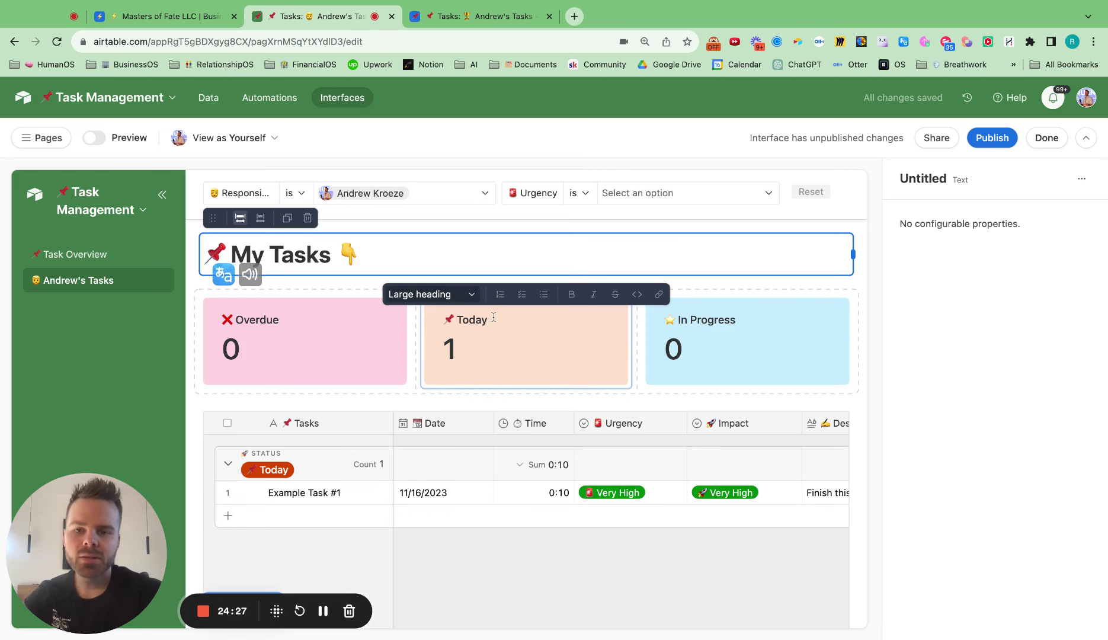
{"action": "left_click", "coordinate": [652, 367]}
Step: Duplicate the Today number card and place the copy between the Today and In Progress cards
{"action": "left_click", "coordinate": [515, 345]}
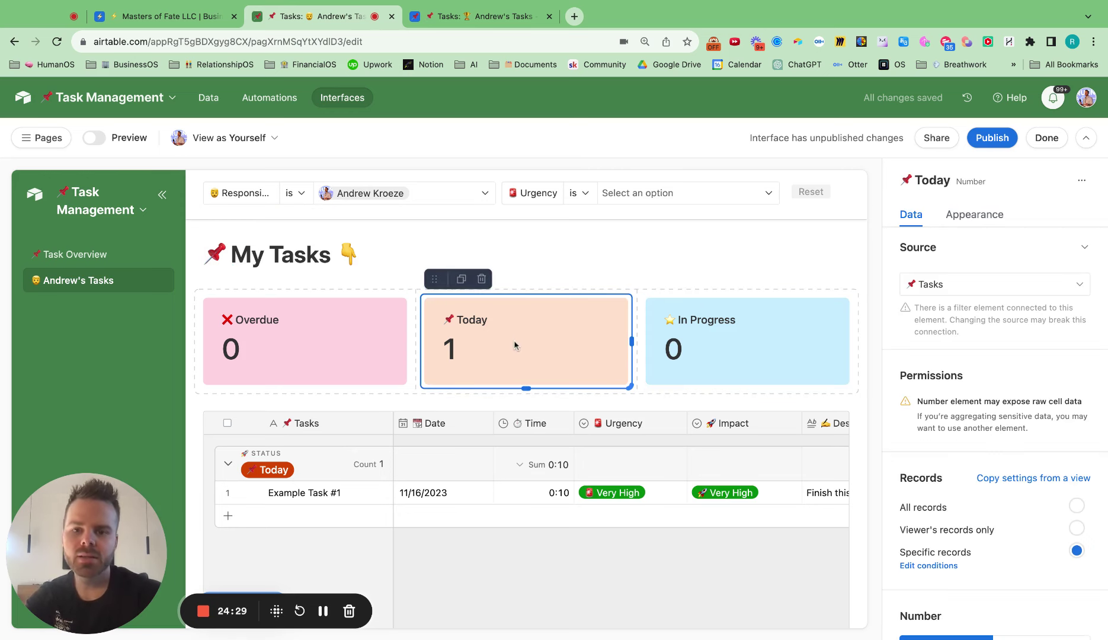
{"action": "left_click", "coordinate": [462, 278]}
{"action": "left_click_drag", "start_coordinate": [440, 279], "coordinate": [596, 361]}
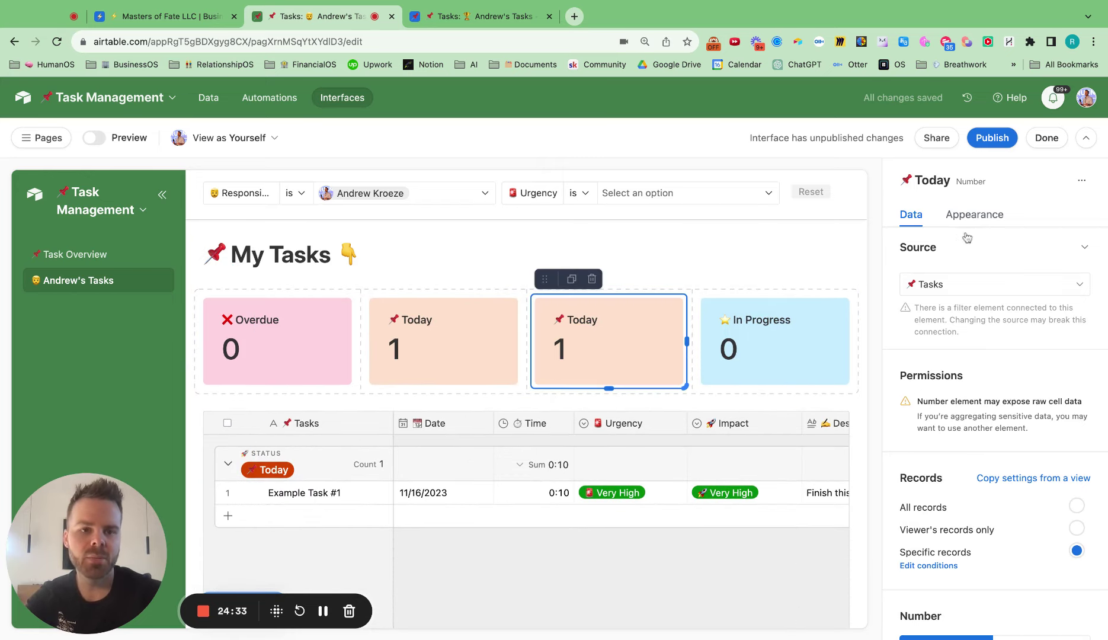
Step: Title the duplicated card "⏱ Time Remaining" and give it the Light purple style
{"action": "left_click", "coordinate": [980, 214]}
{"action": "triple_click", "coordinate": [1026, 413]}
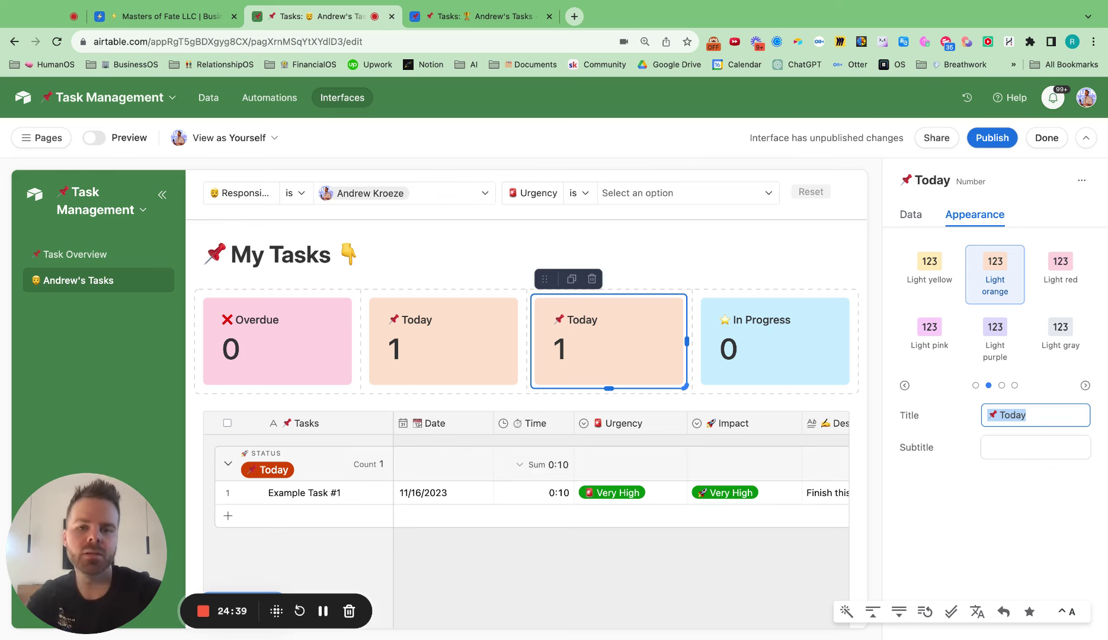
{"action": "type", "text": "⏱ Time Re"}
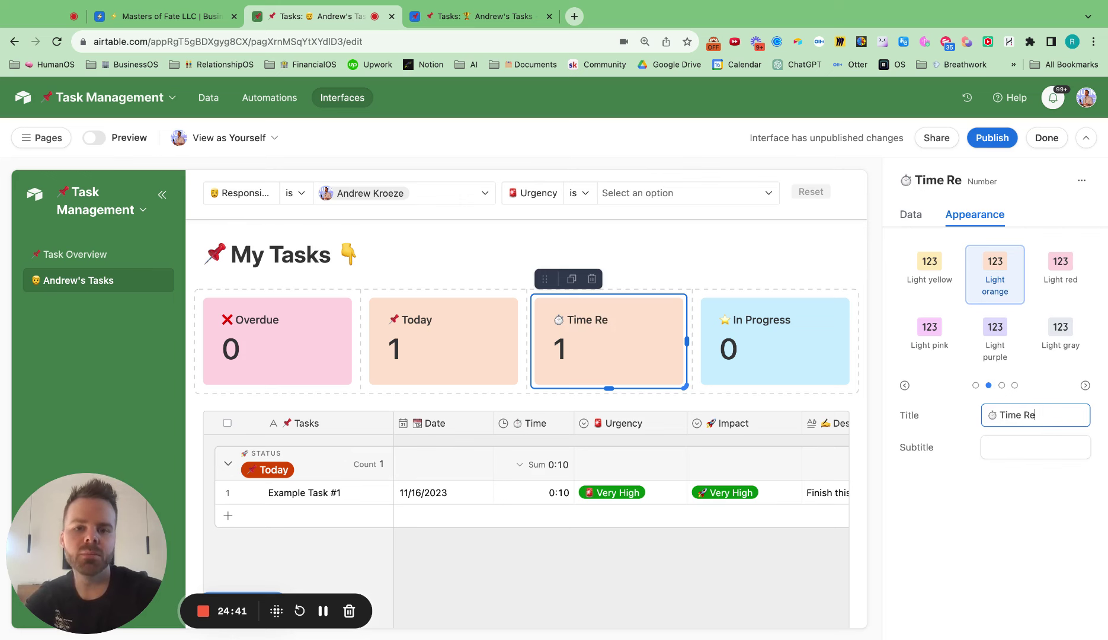
{"action": "type", "text": "maining"}
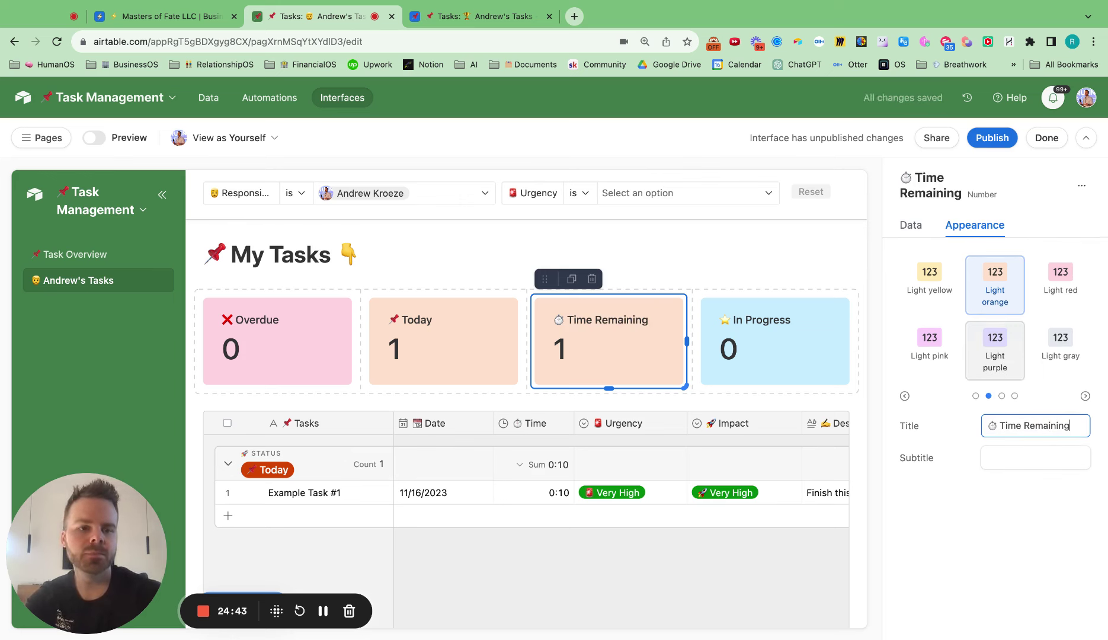
{"action": "left_click", "coordinate": [995, 348]}
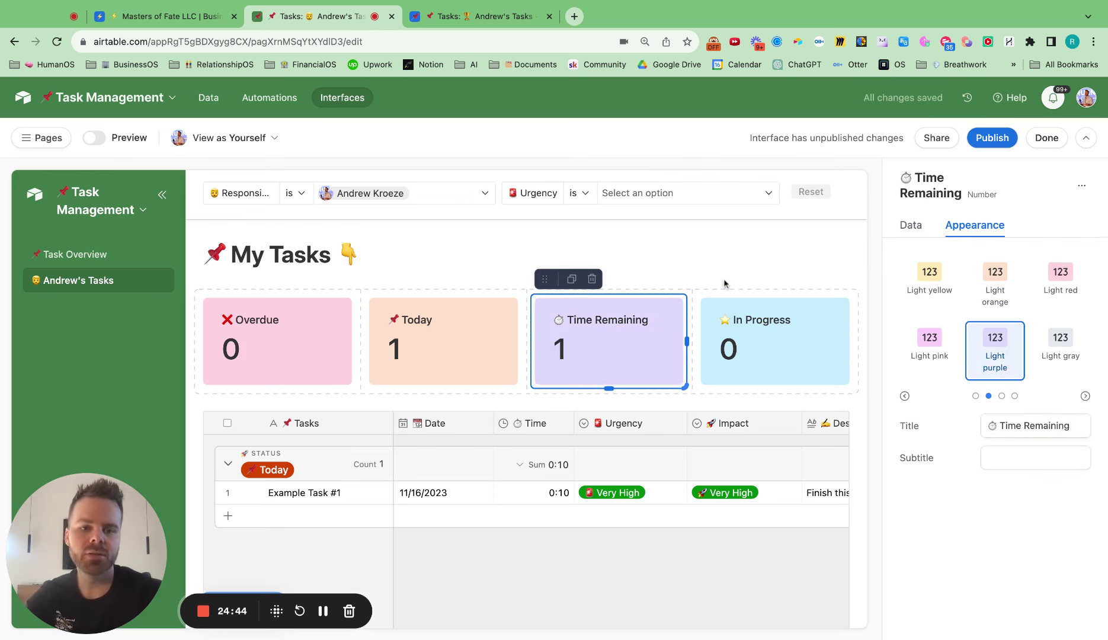
Step: Make the Time Remaining card a field summary showing the Sum of the Time field, and check its record conditions
{"action": "left_click", "coordinate": [911, 227]}
{"action": "scroll", "coordinate": [985, 456], "scroll_direction": "down", "scroll_amount": 2}
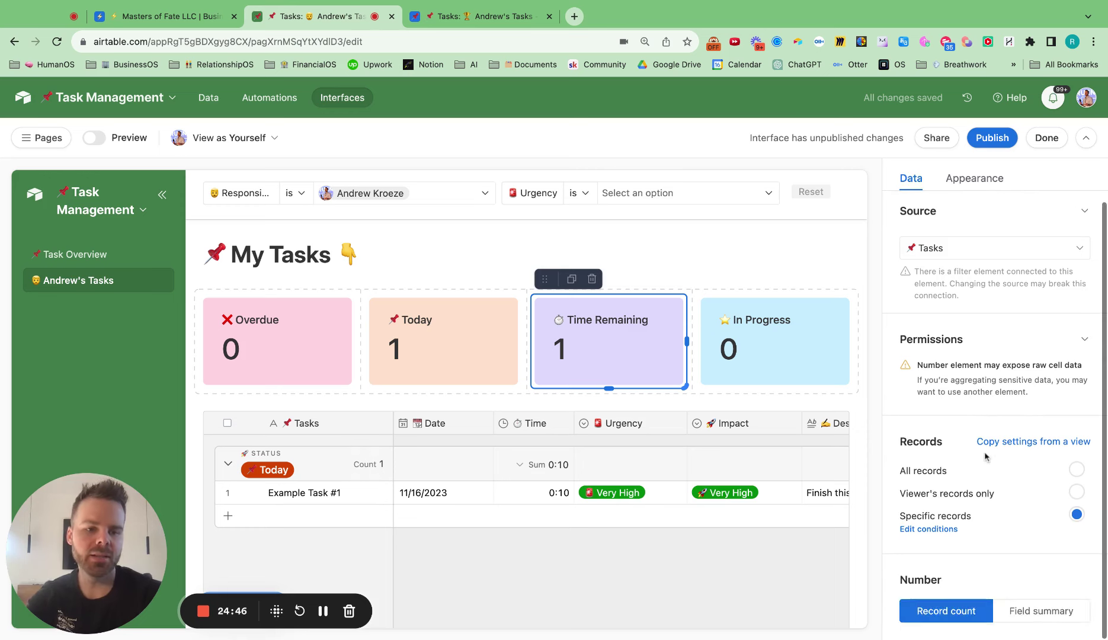
{"action": "left_click", "coordinate": [1012, 616]}
{"action": "scroll", "coordinate": [972, 512], "scroll_direction": "down", "scroll_amount": 2}
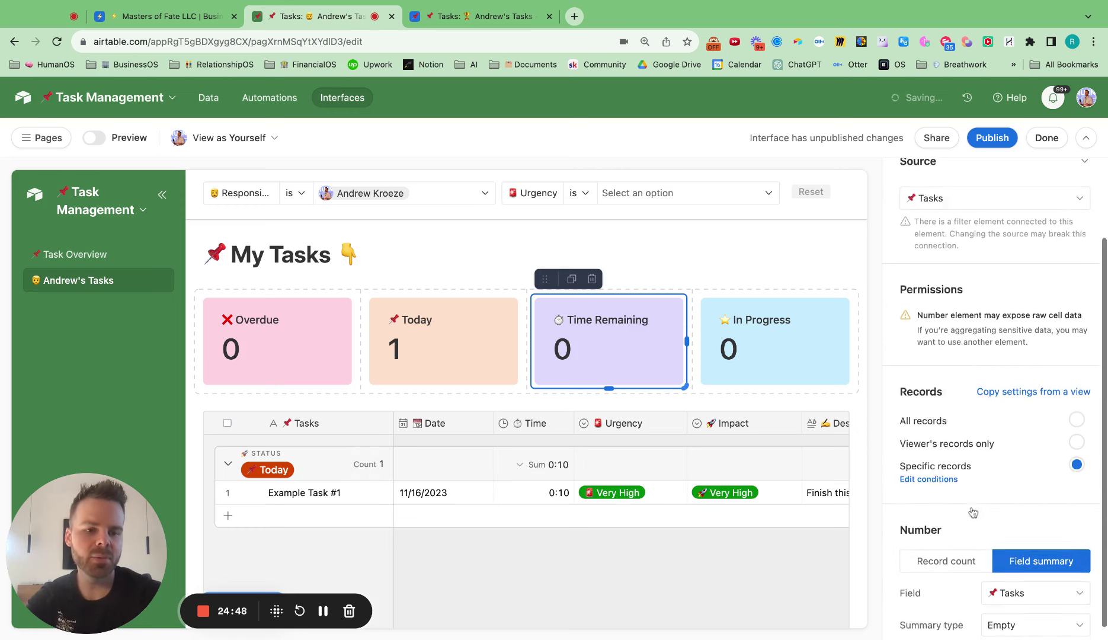
{"action": "left_click", "coordinate": [1003, 579]}
{"action": "type", "text": "time"}
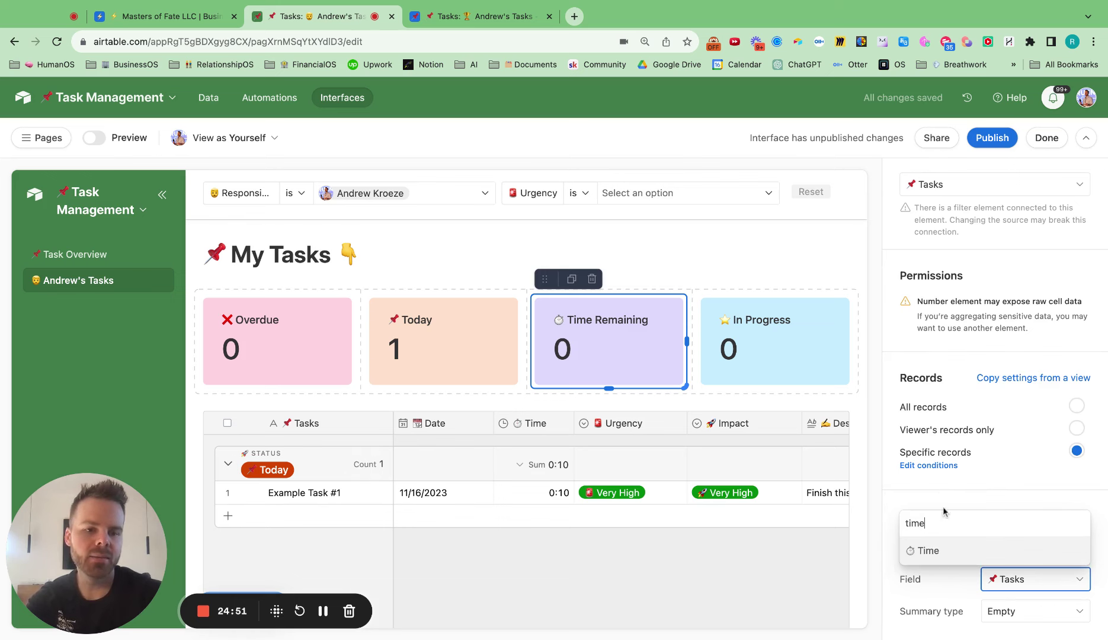
{"action": "left_click", "coordinate": [925, 551]}
{"action": "left_click", "coordinate": [1010, 625]}
{"action": "type", "text": "s"}
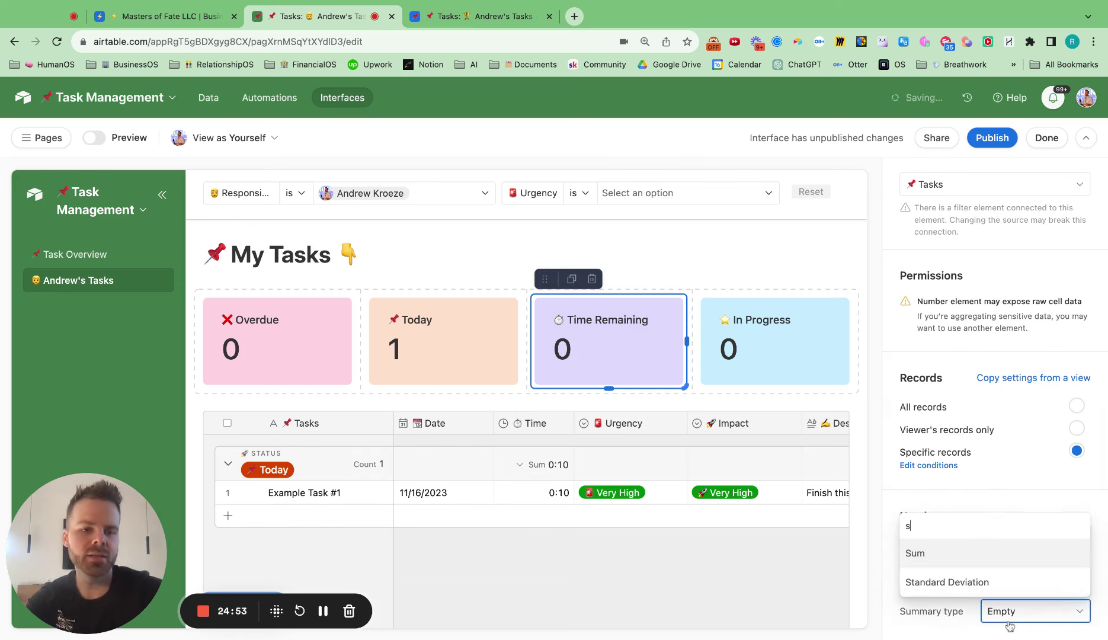
{"action": "type", "text": "um"}
{"action": "left_click", "coordinate": [932, 587]}
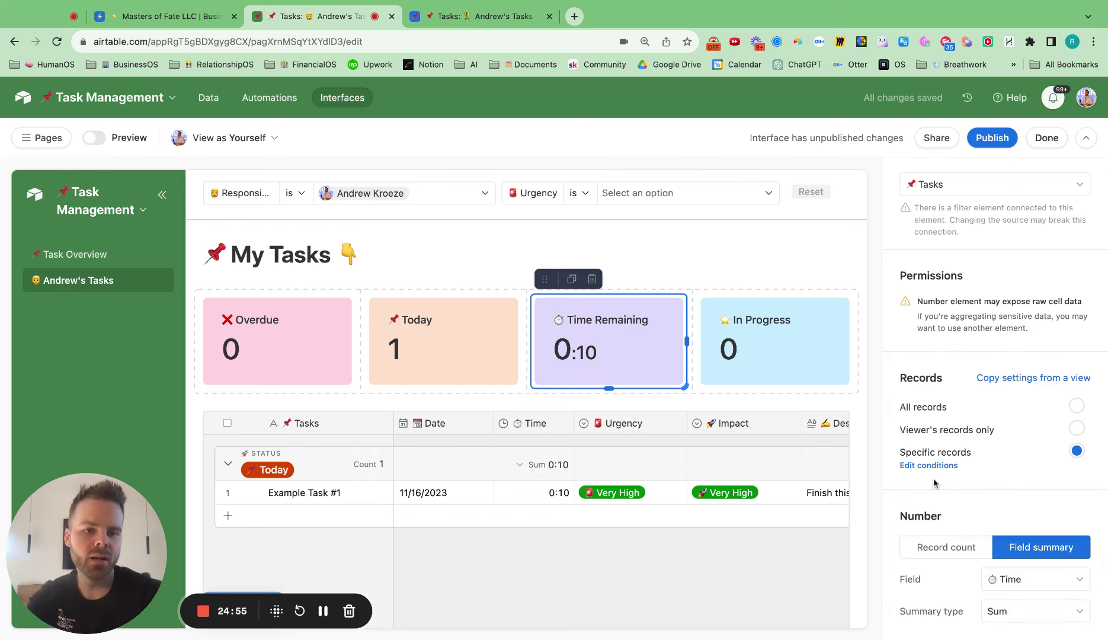
{"action": "left_click", "coordinate": [929, 466]}
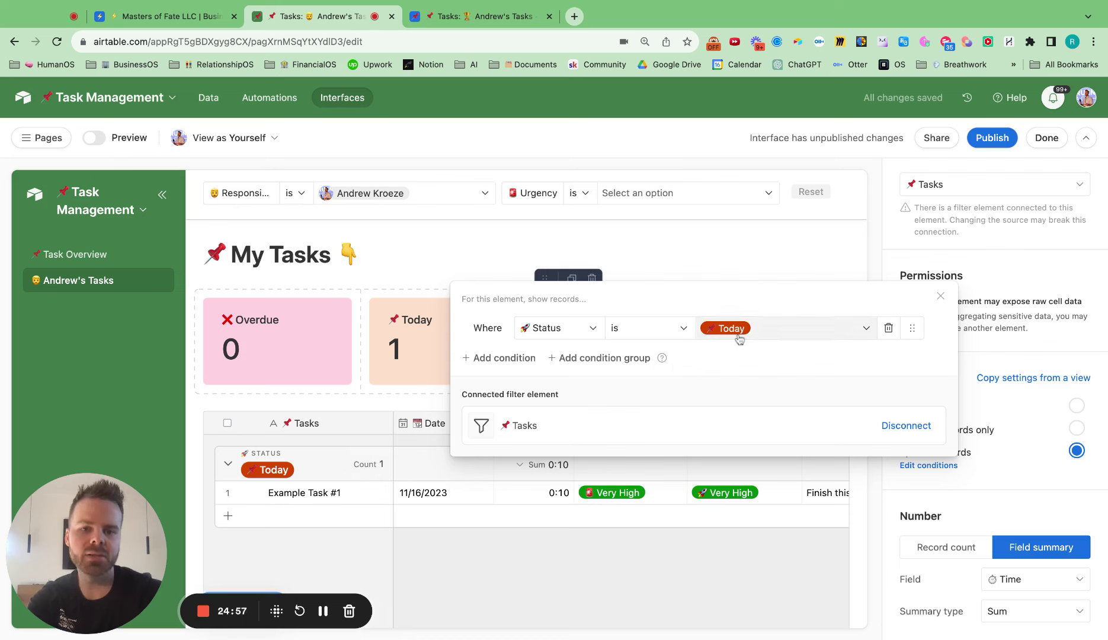
{"action": "left_click", "coordinate": [940, 298]}
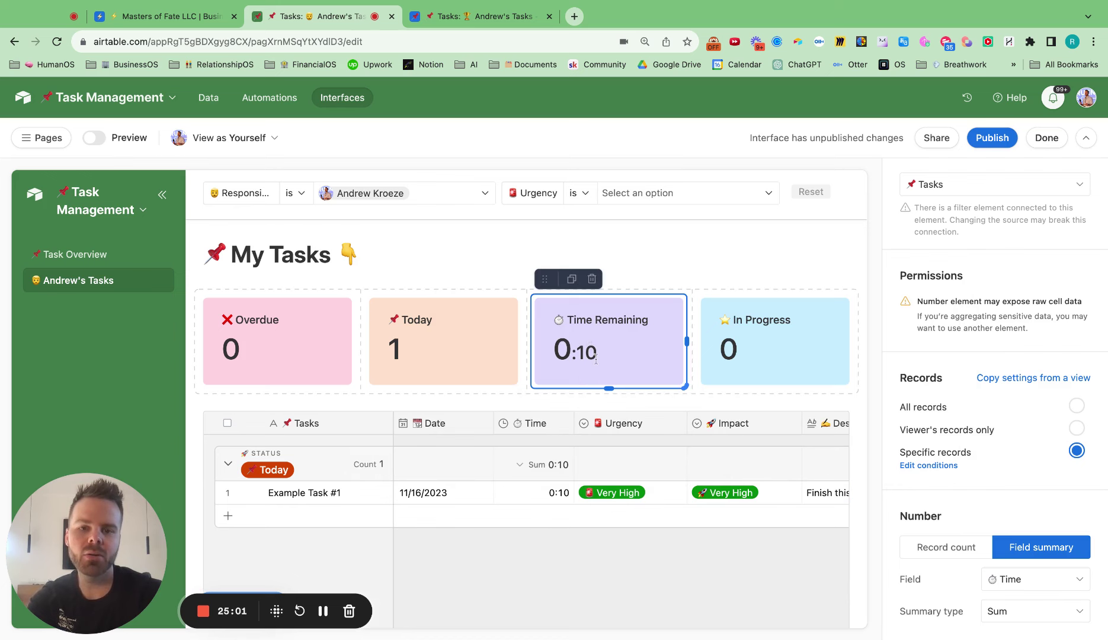
Step: Try a green background on the section holding the four number cards and change it to gray
{"action": "left_click", "coordinate": [283, 283]}
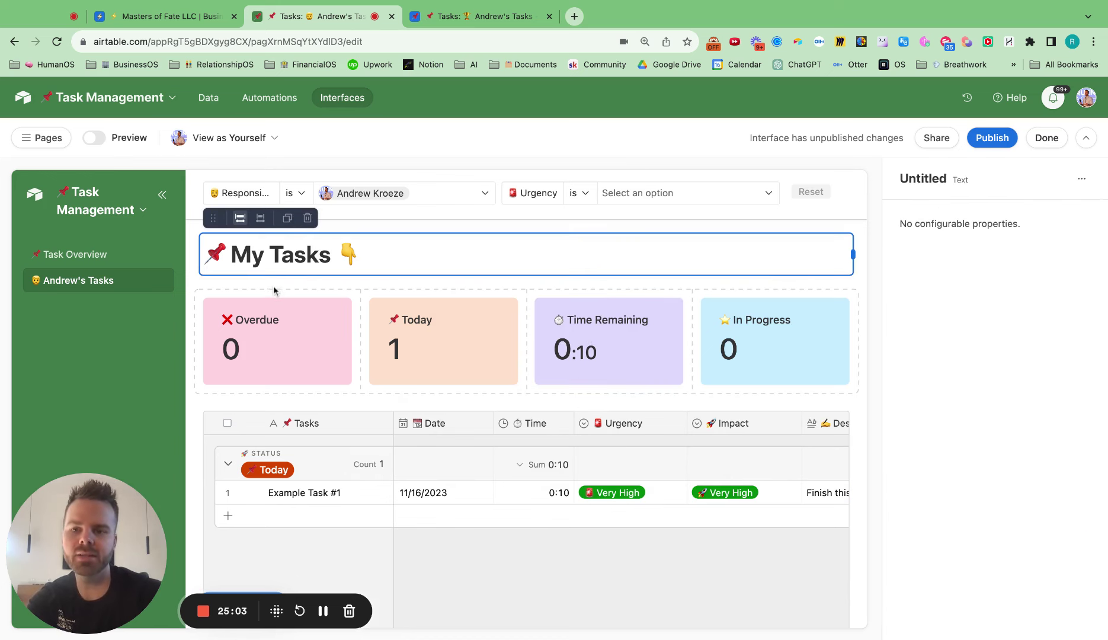
{"action": "left_click", "coordinate": [274, 290]}
{"action": "left_click", "coordinate": [281, 320]}
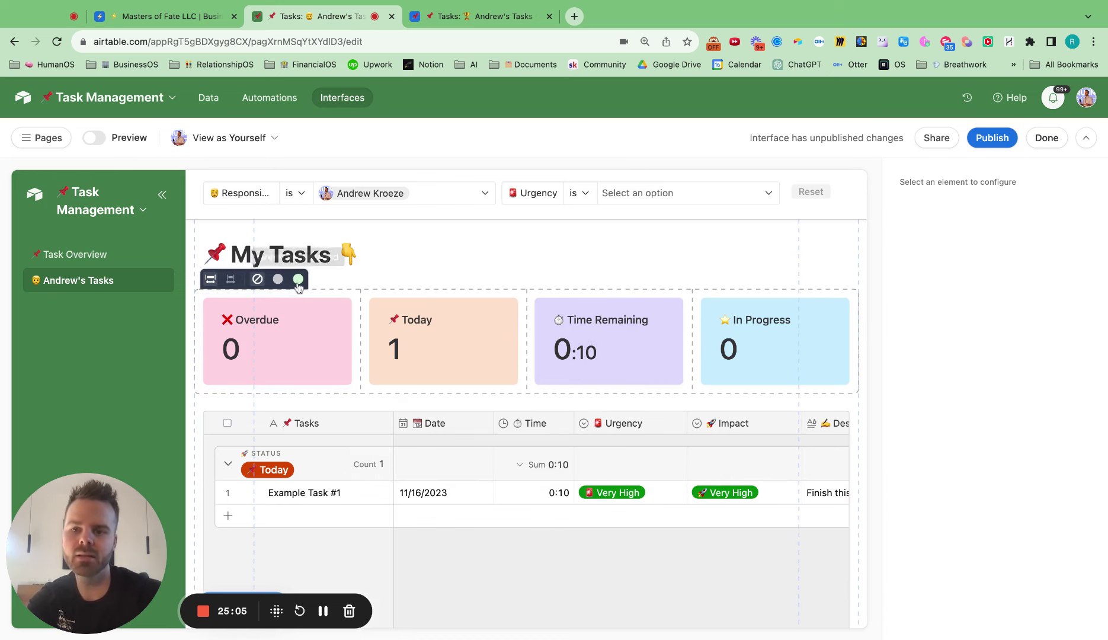
{"action": "left_click", "coordinate": [298, 279]}
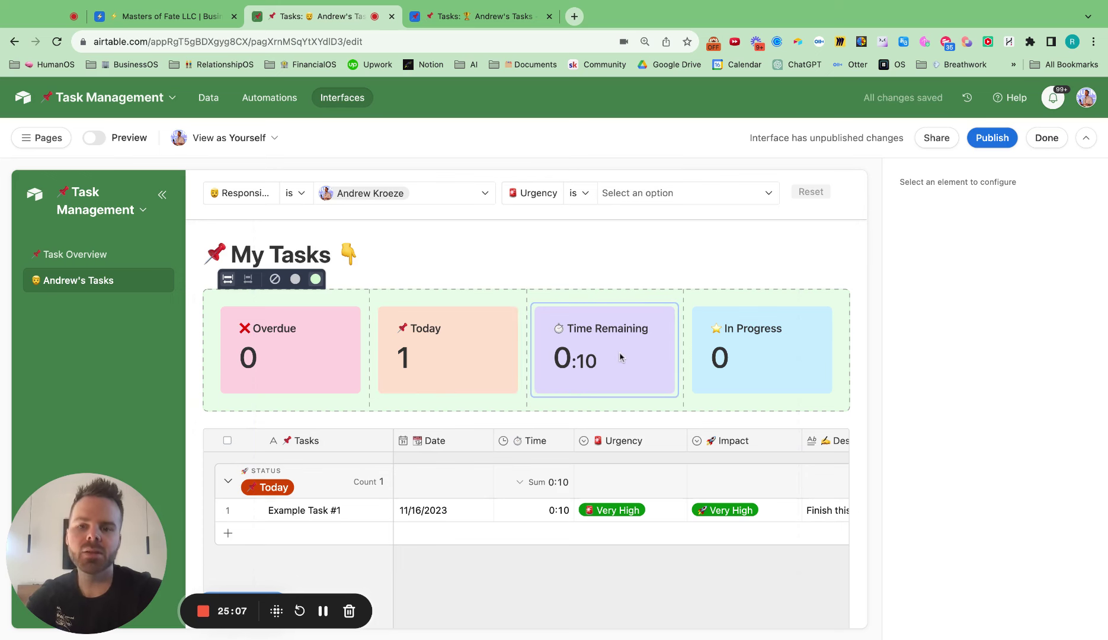
{"action": "left_click", "coordinate": [295, 279]}
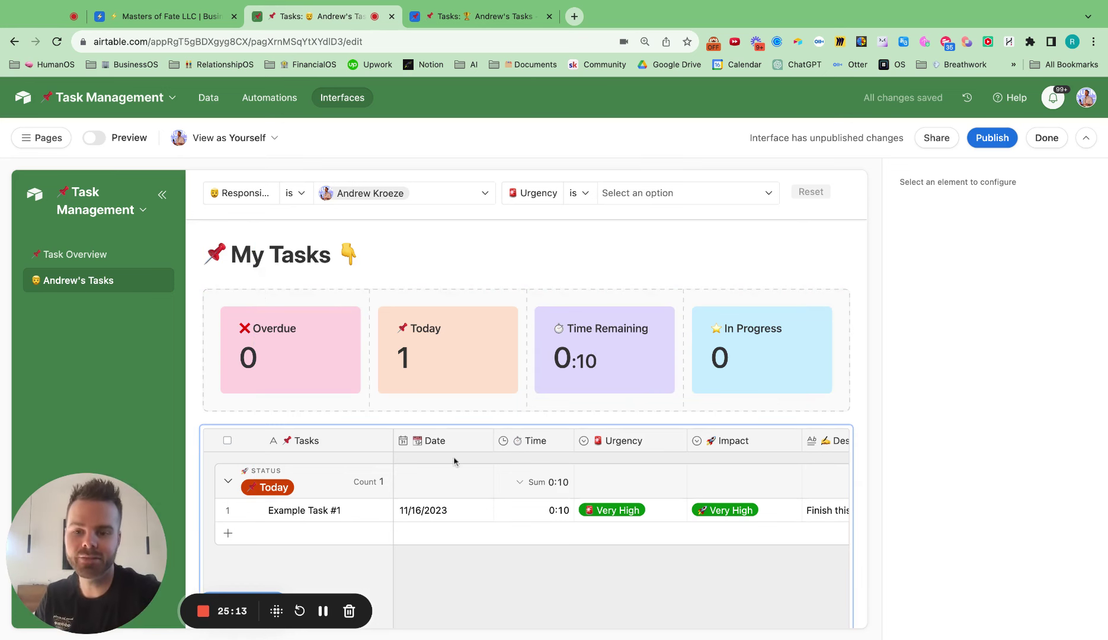
{"action": "scroll", "coordinate": [432, 433], "scroll_direction": "down", "scroll_amount": 5}
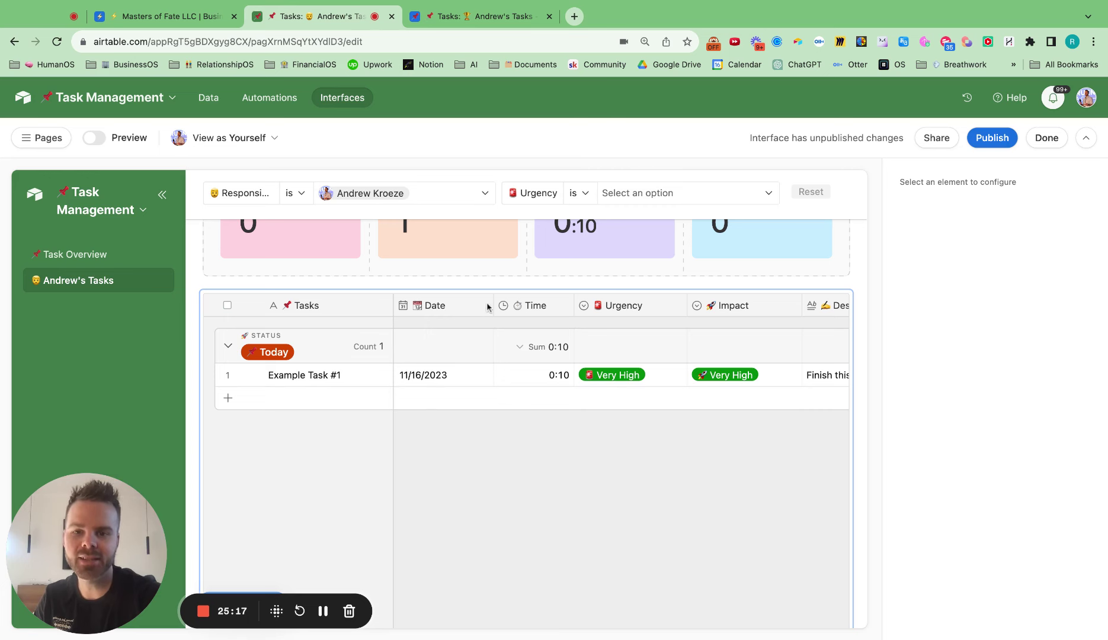
{"action": "left_click", "coordinate": [581, 536]}
{"action": "scroll", "coordinate": [558, 542], "scroll_direction": "up", "scroll_amount": 3}
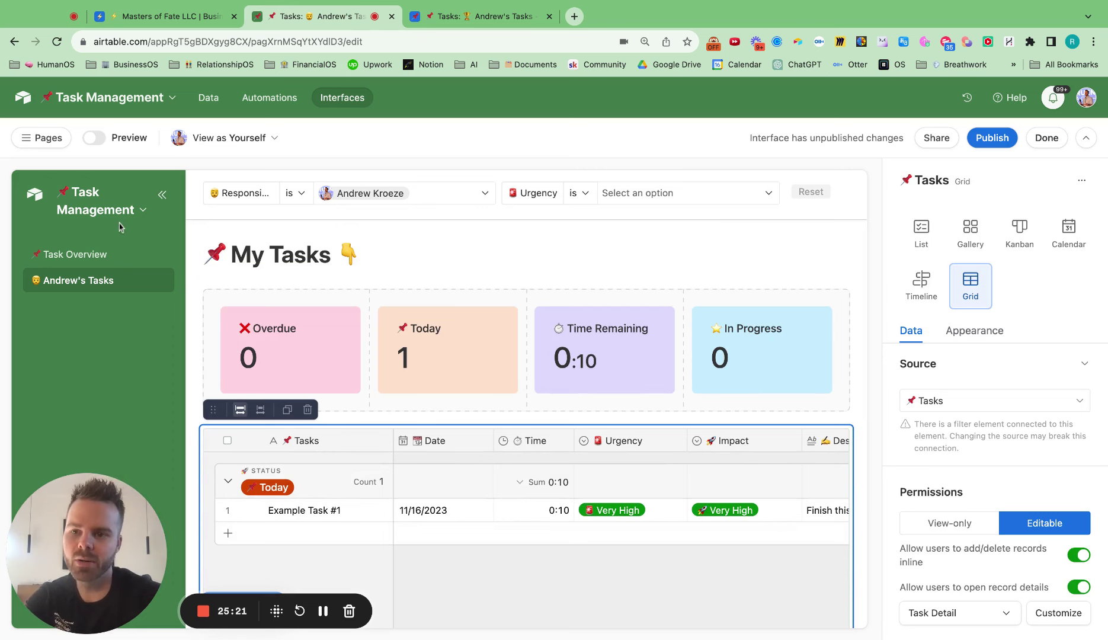
Step: Duplicate the existing team member's personal tasks page within the Tasks interface
{"action": "left_click", "coordinate": [49, 140]}
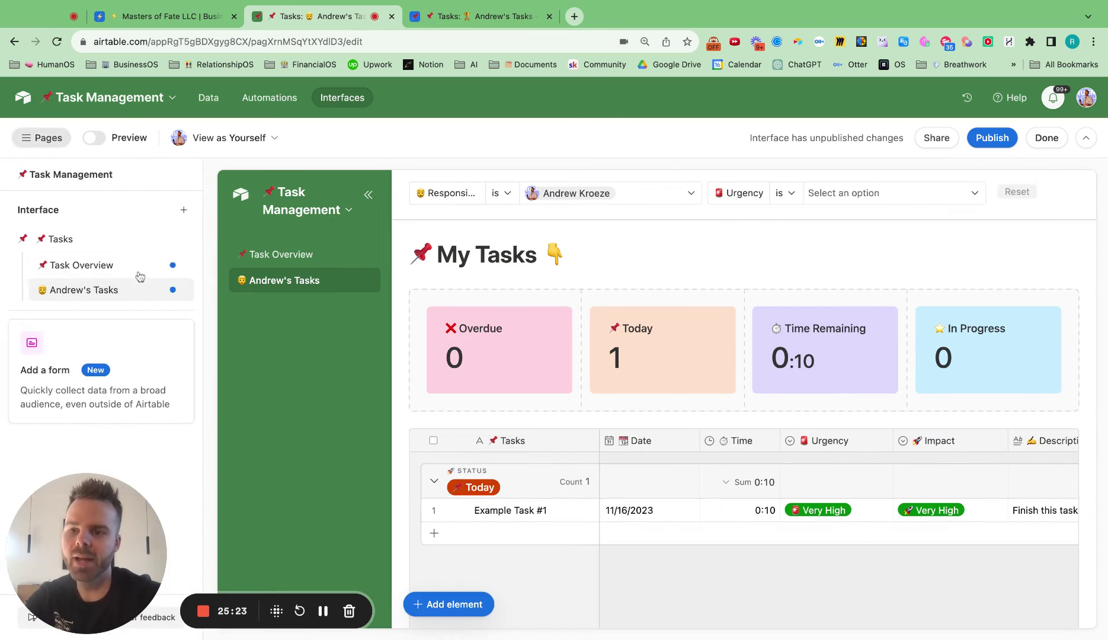
{"action": "left_click", "coordinate": [177, 290]}
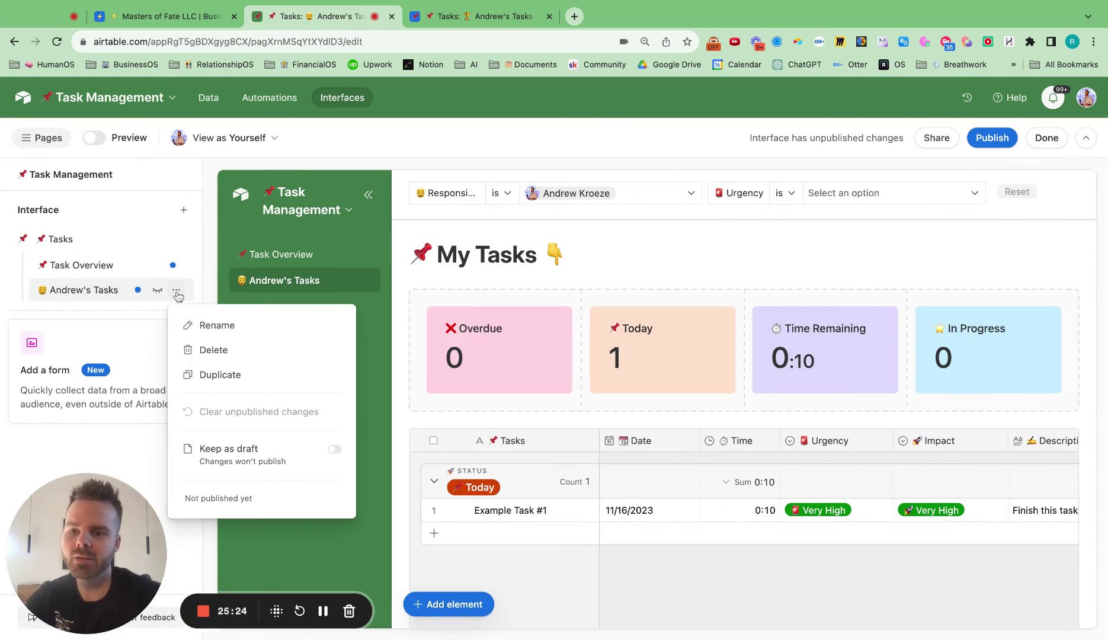
{"action": "left_click", "coordinate": [230, 379]}
{"action": "left_click", "coordinate": [687, 419]}
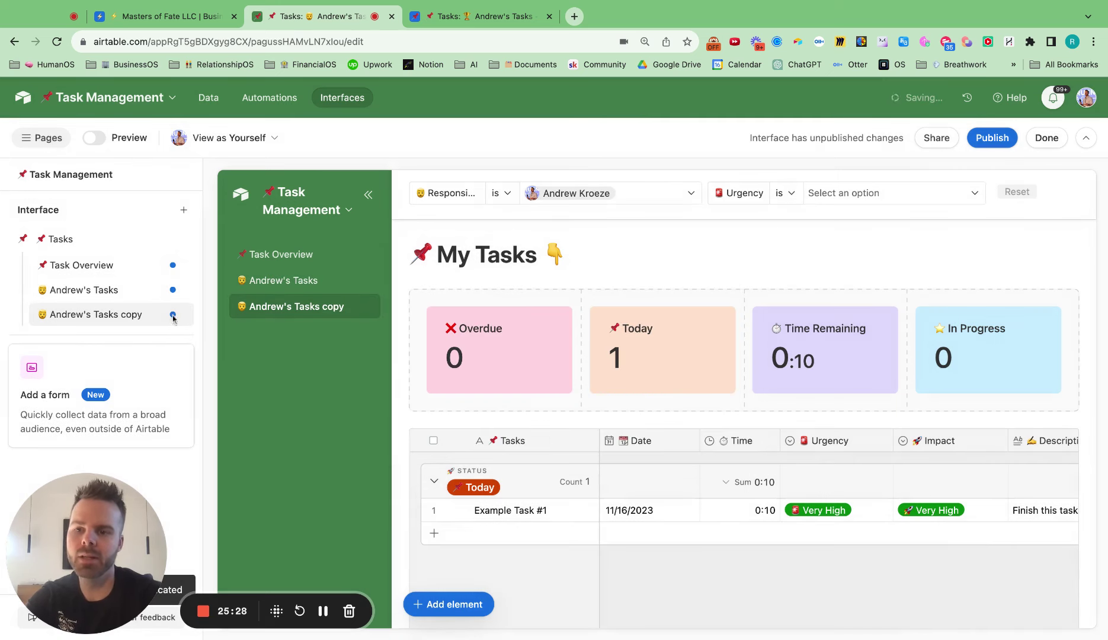
Step: Rename the duplicated page with a person emoji, the second team member's name in possessive form and "Tasks"
{"action": "left_click", "coordinate": [176, 314]}
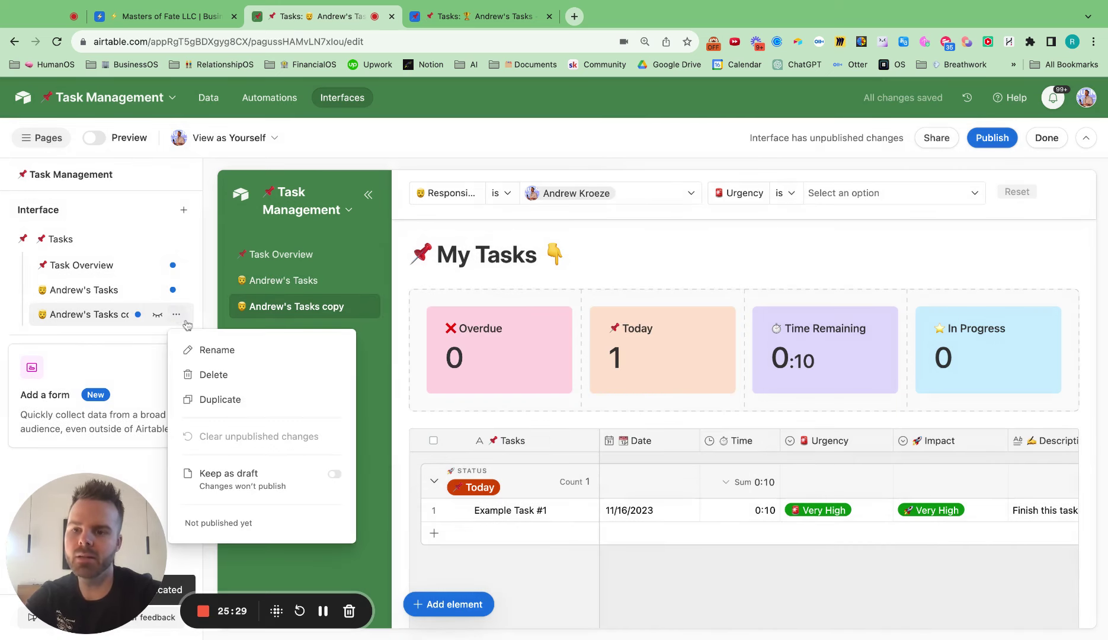
{"action": "left_click", "coordinate": [197, 348]}
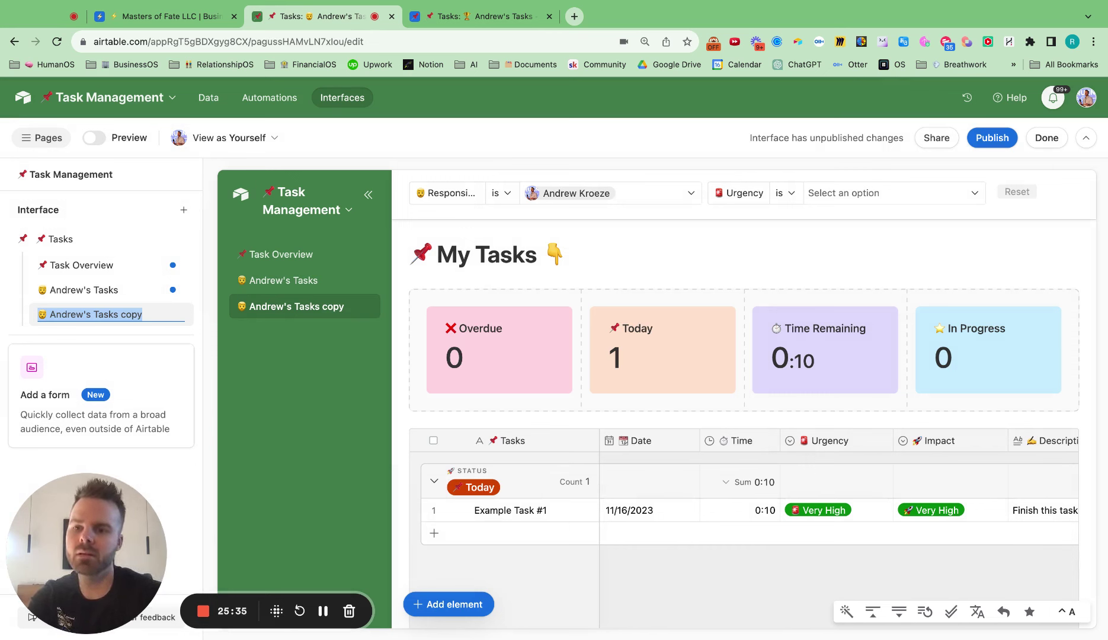
{"action": "key", "text": "BackSpace"}
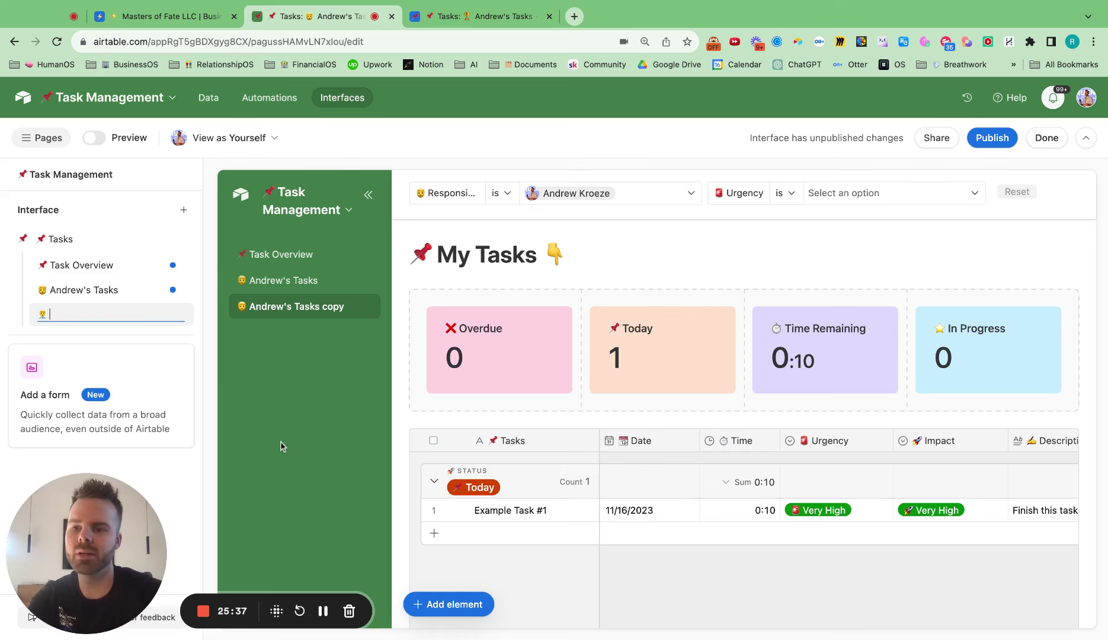
{"action": "type", "text": "AJ's"}
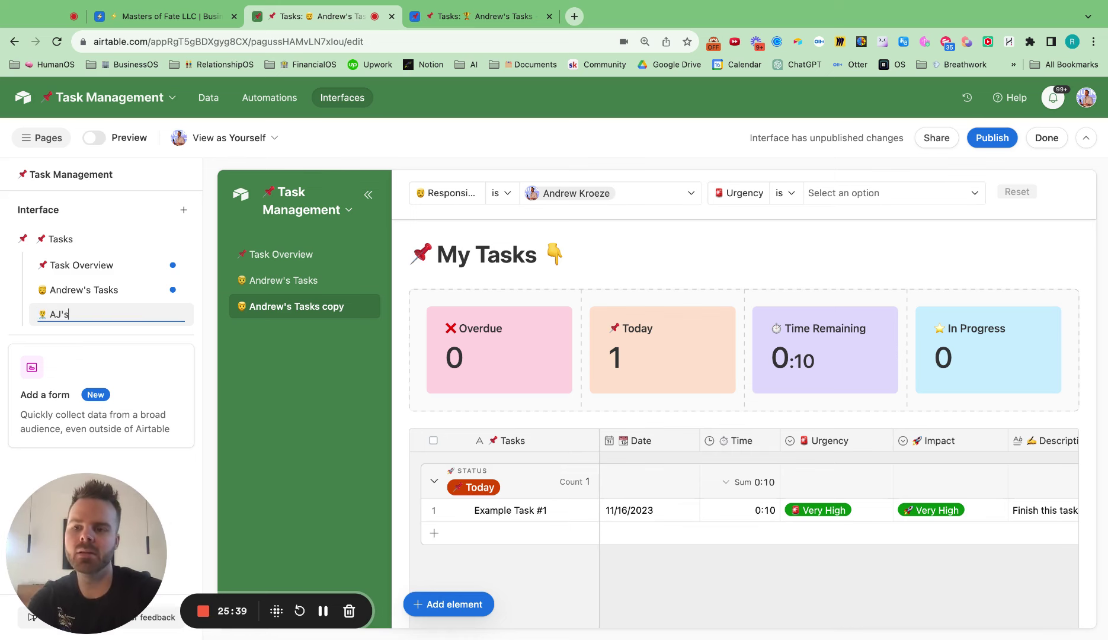
{"action": "type", "text": " Tasks"}
{"action": "left_click", "coordinate": [660, 351]}
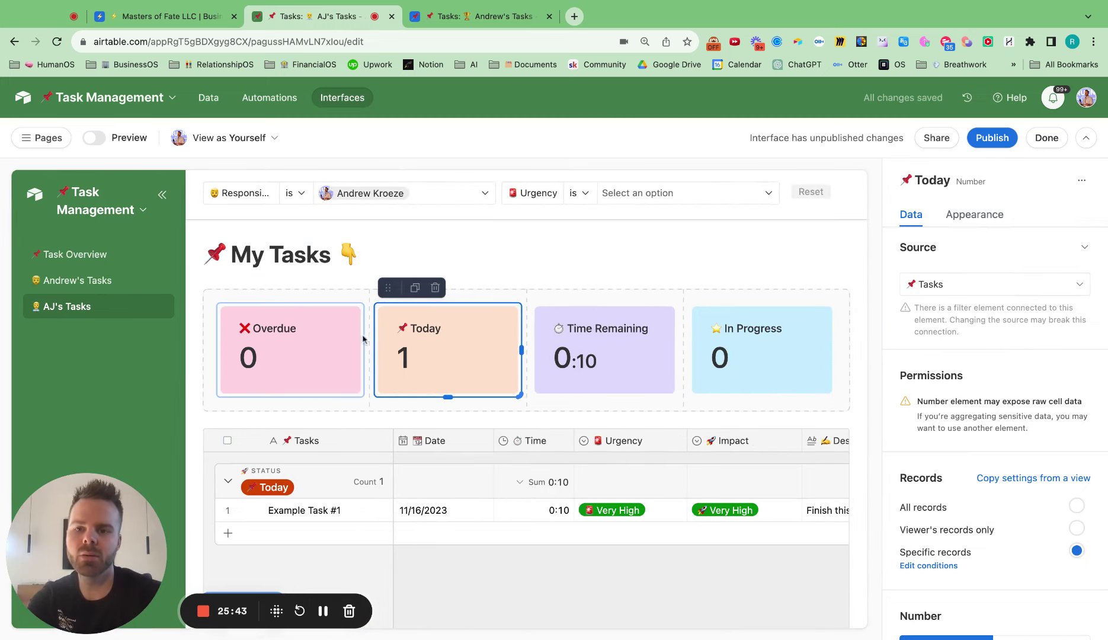
Step: Change the responsible-person condition in the new page's filter element to the second team member
{"action": "left_click", "coordinate": [389, 198]}
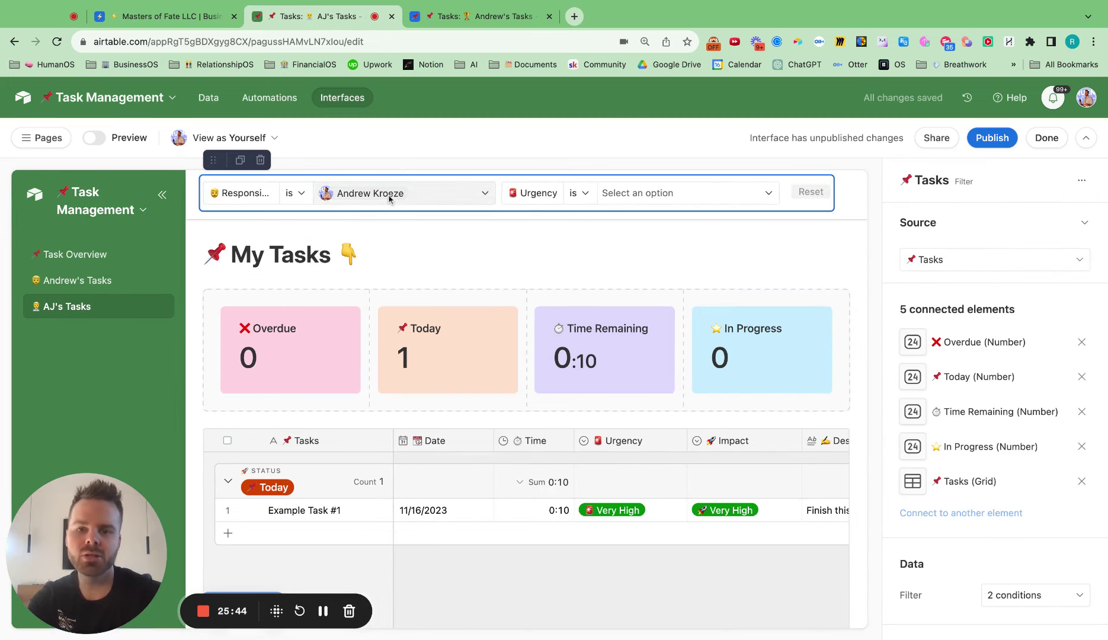
{"action": "left_click", "coordinate": [1001, 595]}
{"action": "left_click", "coordinate": [871, 472]}
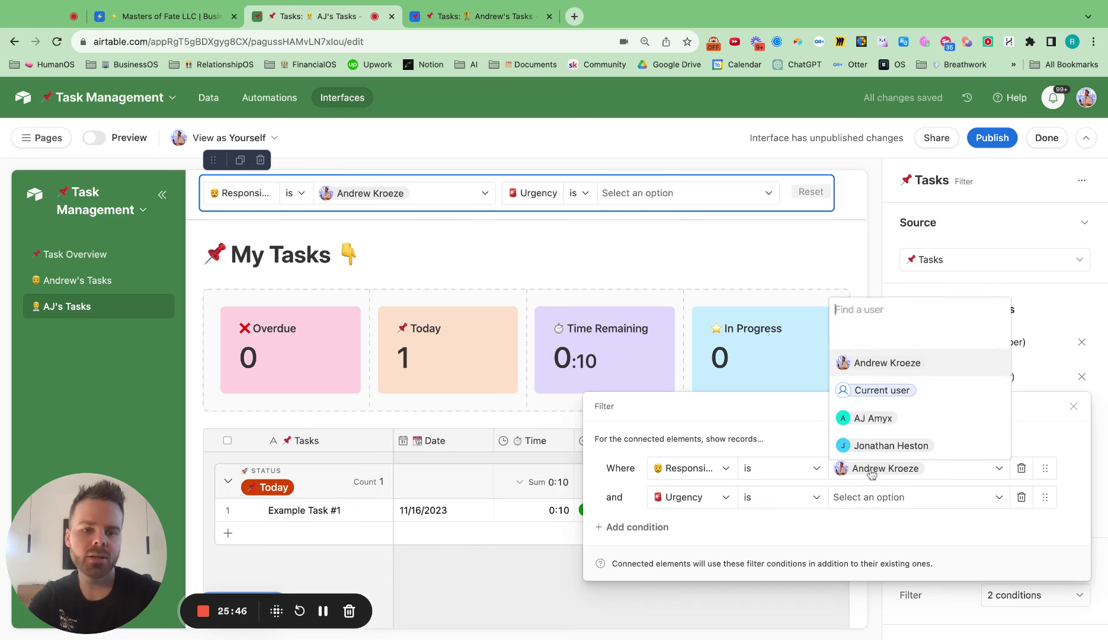
{"action": "left_click", "coordinate": [858, 420]}
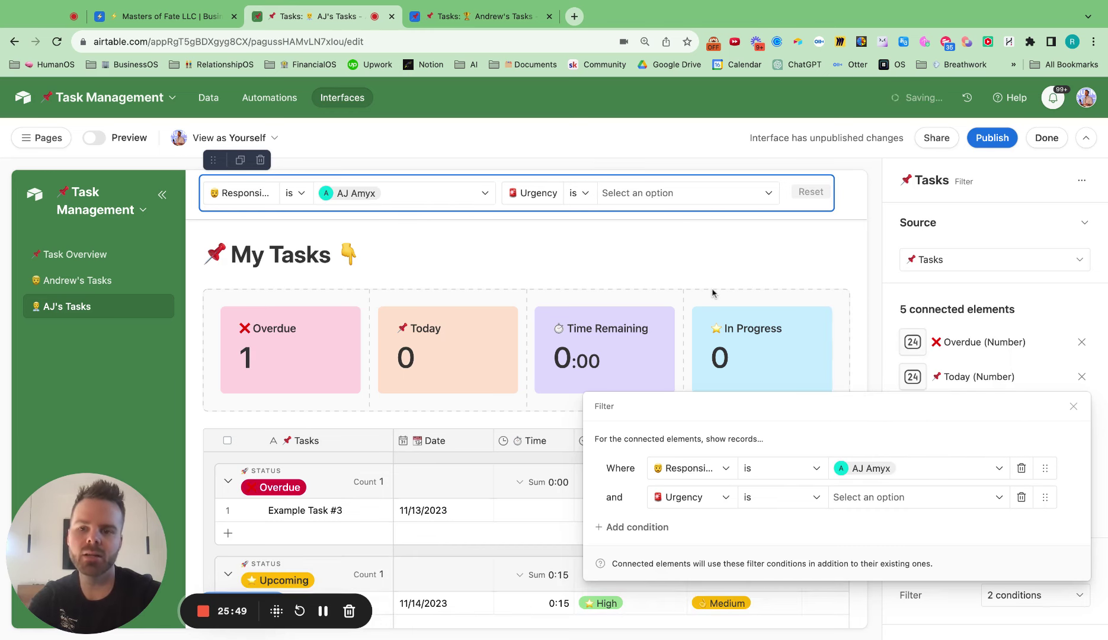
Step: Check the new page's filtered task grid and publish the Tasks interface changes
{"action": "left_click", "coordinate": [569, 419]}
{"action": "scroll", "coordinate": [396, 420], "scroll_direction": "down", "scroll_amount": 5}
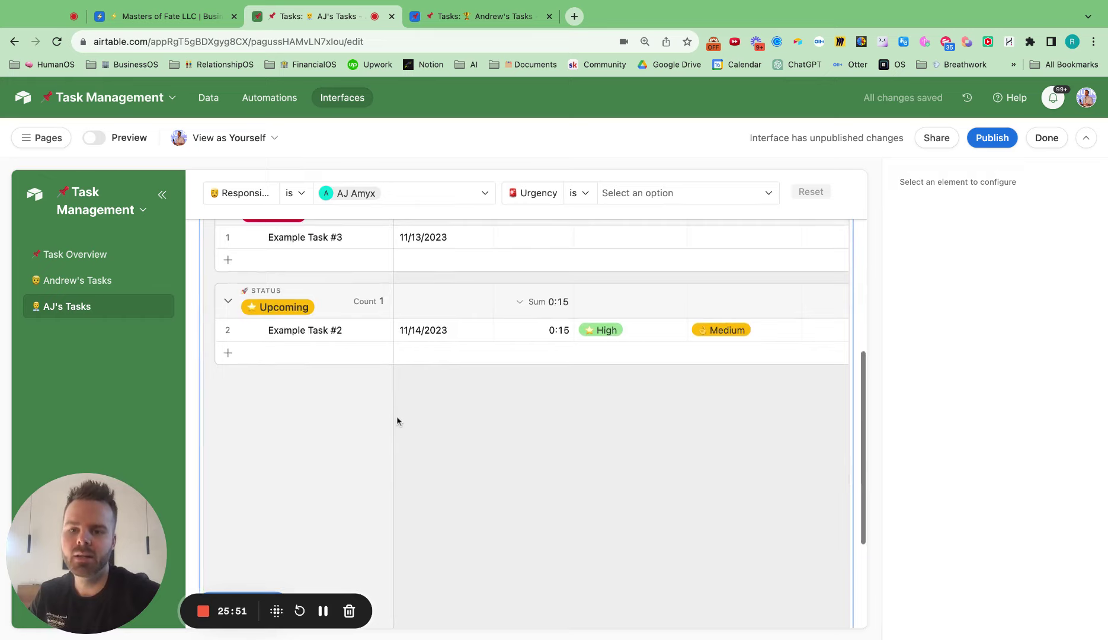
{"action": "scroll", "coordinate": [395, 420], "scroll_direction": "up", "scroll_amount": 5}
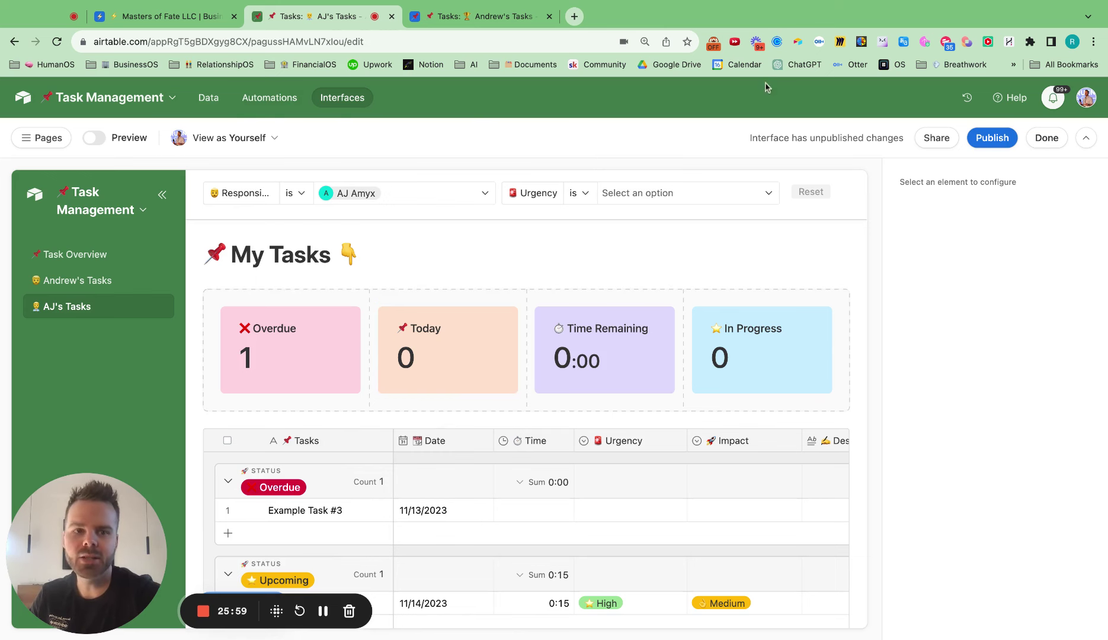
{"action": "left_click", "coordinate": [1002, 138]}
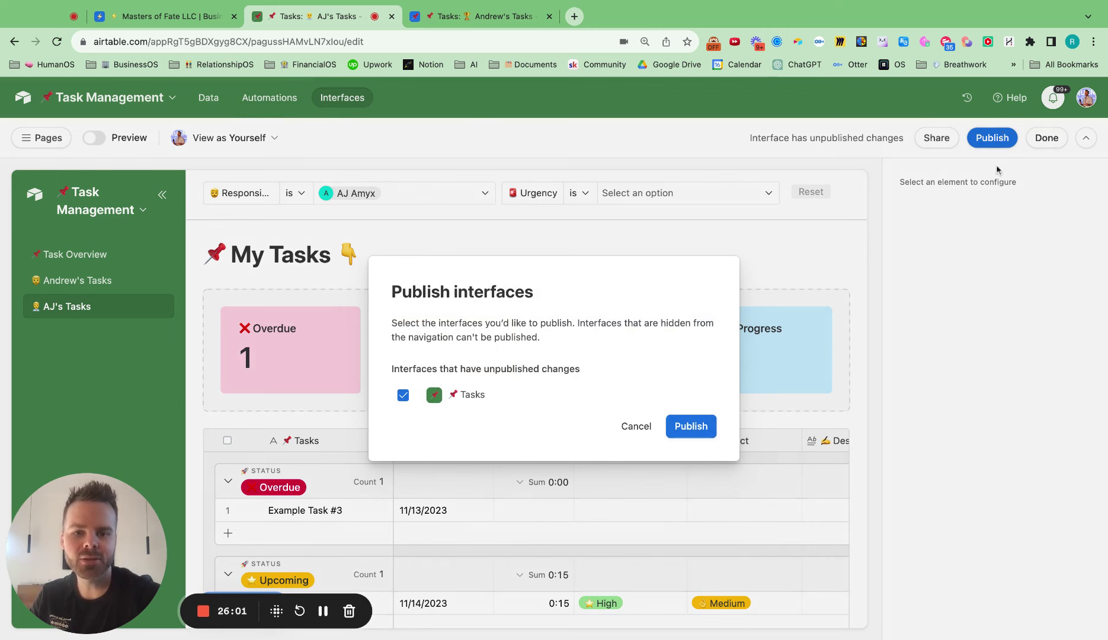
{"action": "left_click", "coordinate": [685, 426]}
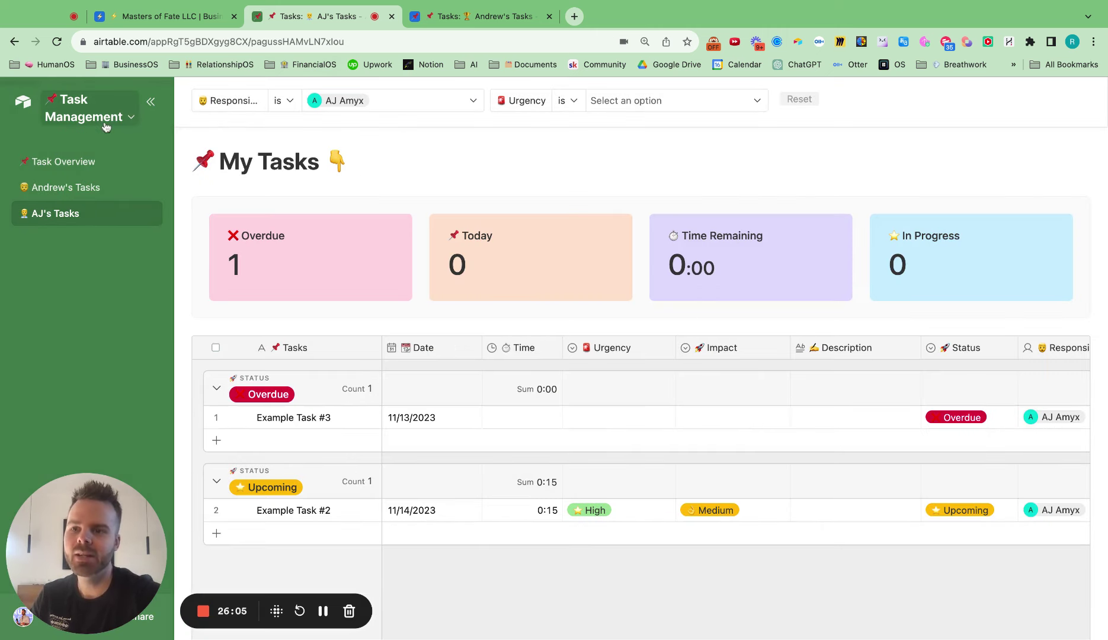
Step: View the base's Tasks table and its Overdue Tasks automation, and return to the published interface
{"action": "left_click", "coordinate": [72, 112]}
{"action": "left_click", "coordinate": [110, 176]}
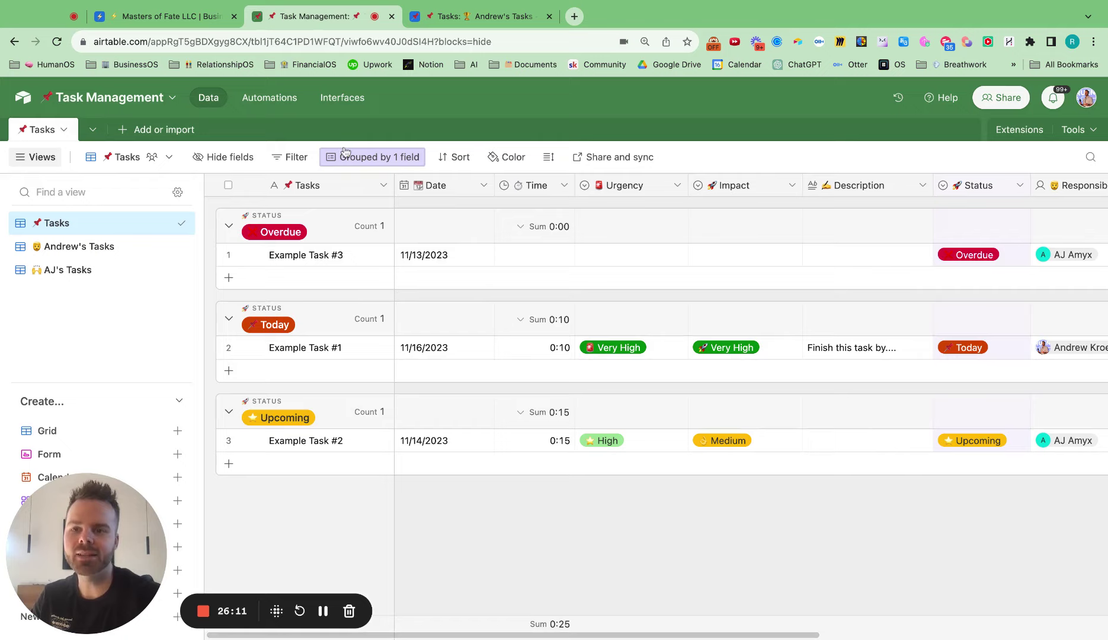
{"action": "left_click", "coordinate": [279, 107]}
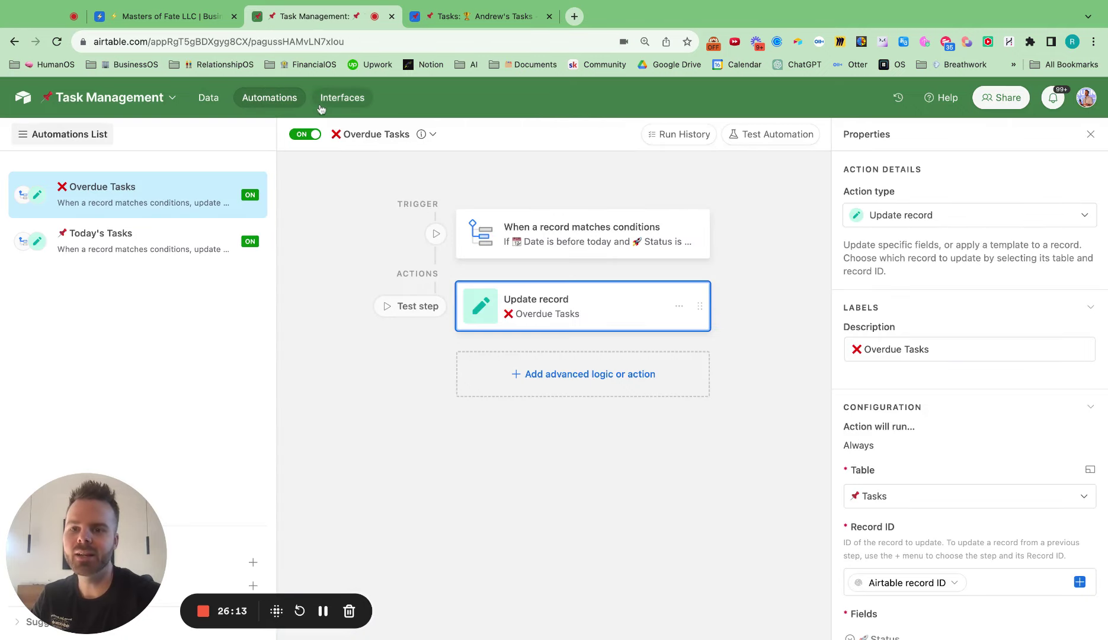
{"action": "left_click", "coordinate": [321, 106]}
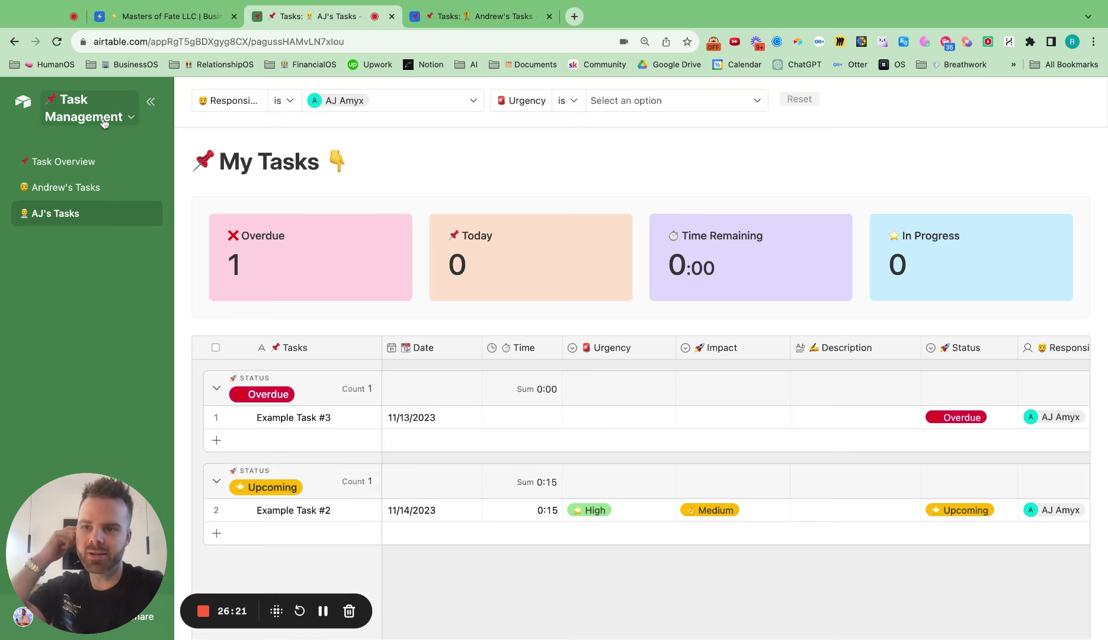
Step: Leave the published interface for the base's data and open its automations
{"action": "left_click", "coordinate": [86, 114]}
{"action": "left_click", "coordinate": [109, 179]}
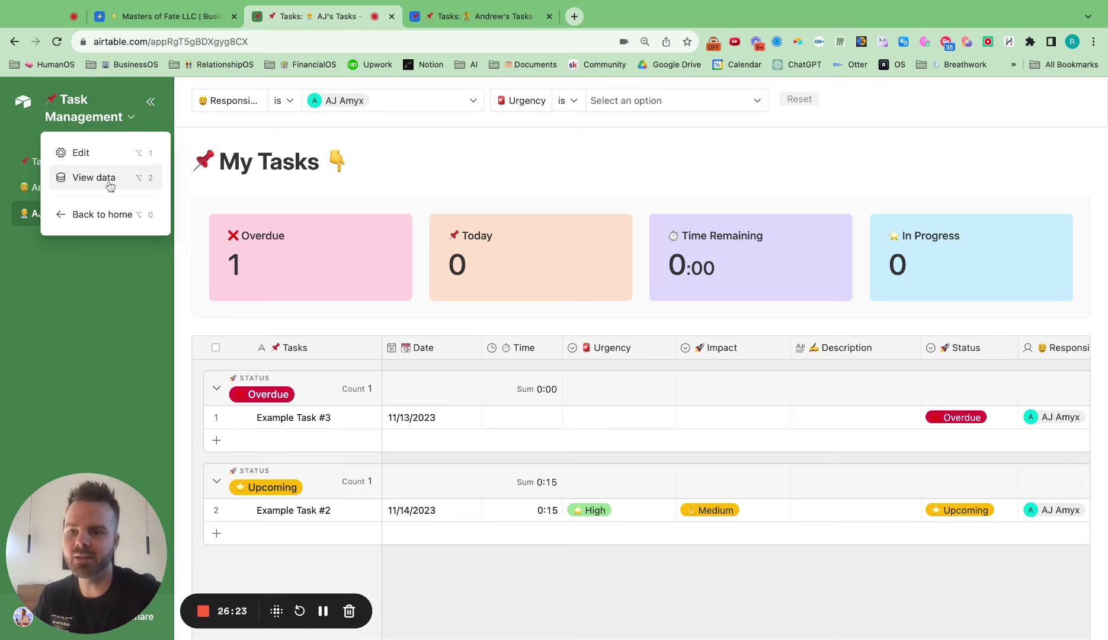
{"action": "left_click", "coordinate": [283, 96]}
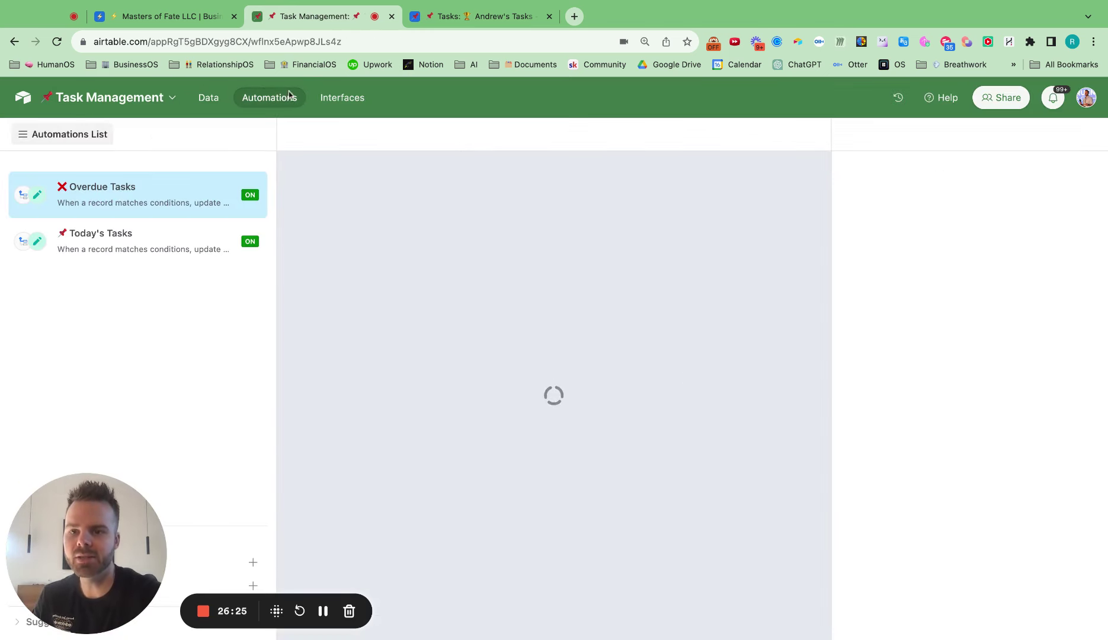